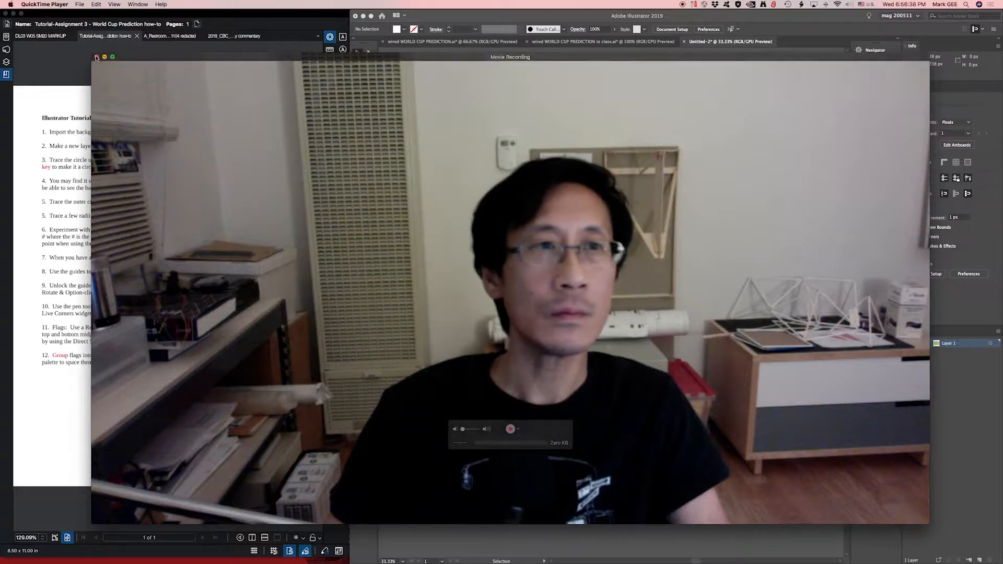
- Shrink the Movie Recording window and move it over the heading of the tutorial instructions document
{"action": "left_click_drag", "start_coordinate": [91, 526], "coordinate": [764, 148]}
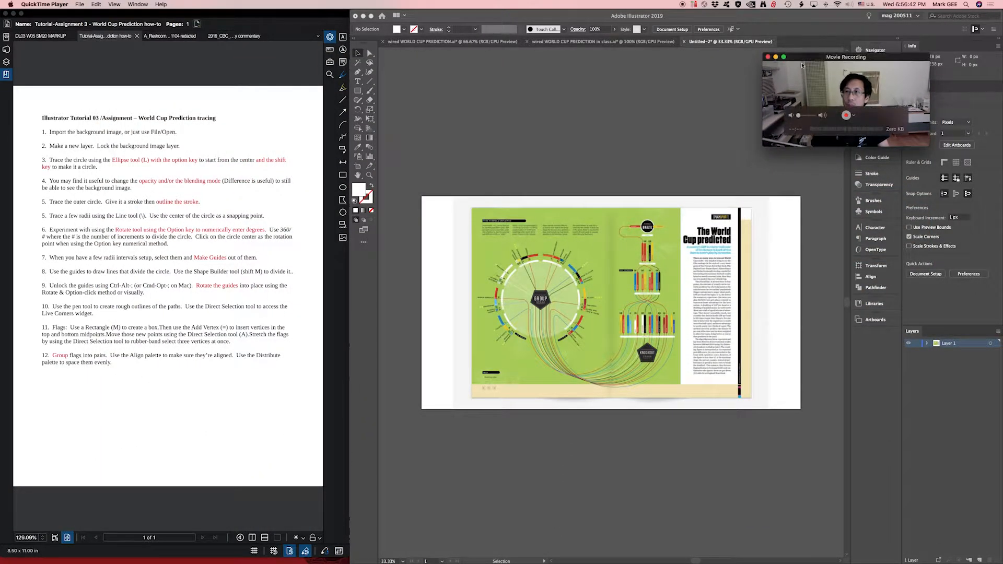
{"action": "left_click_drag", "start_coordinate": [803, 59], "coordinate": [65, 46]}
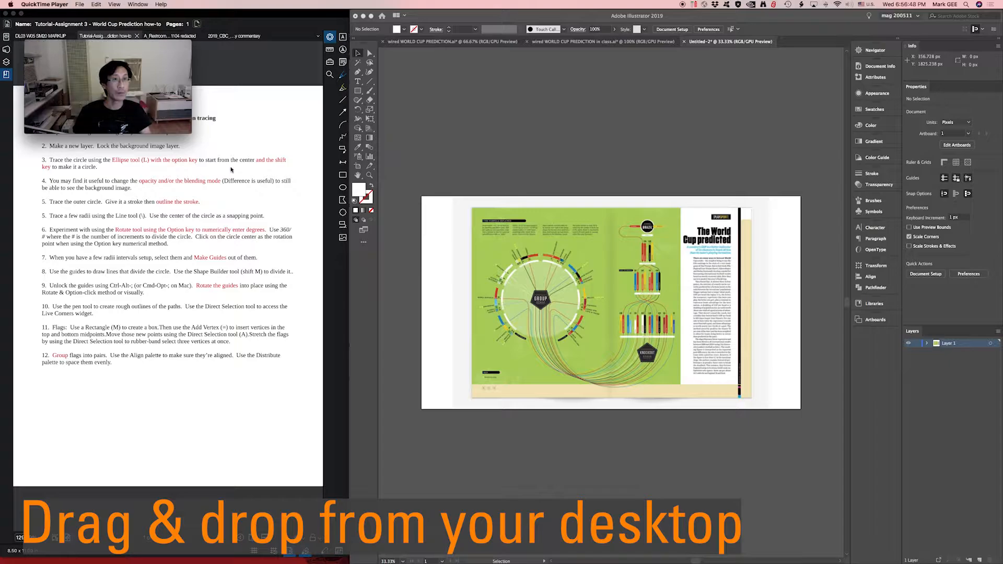
- Switch to Illustrator and show the rulers in the untitled document
{"action": "left_click", "coordinate": [563, 249]}
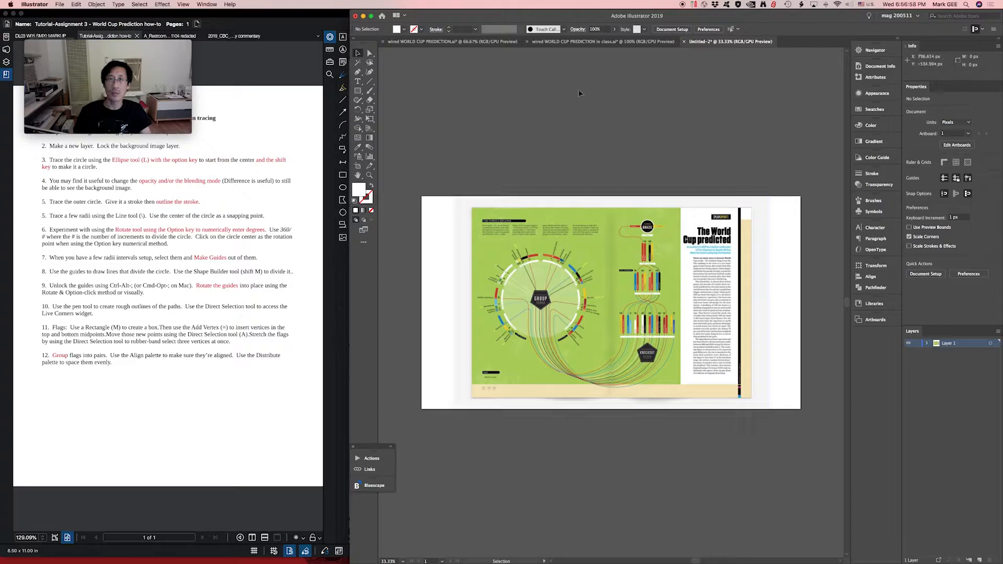
{"action": "key", "text": "a"}
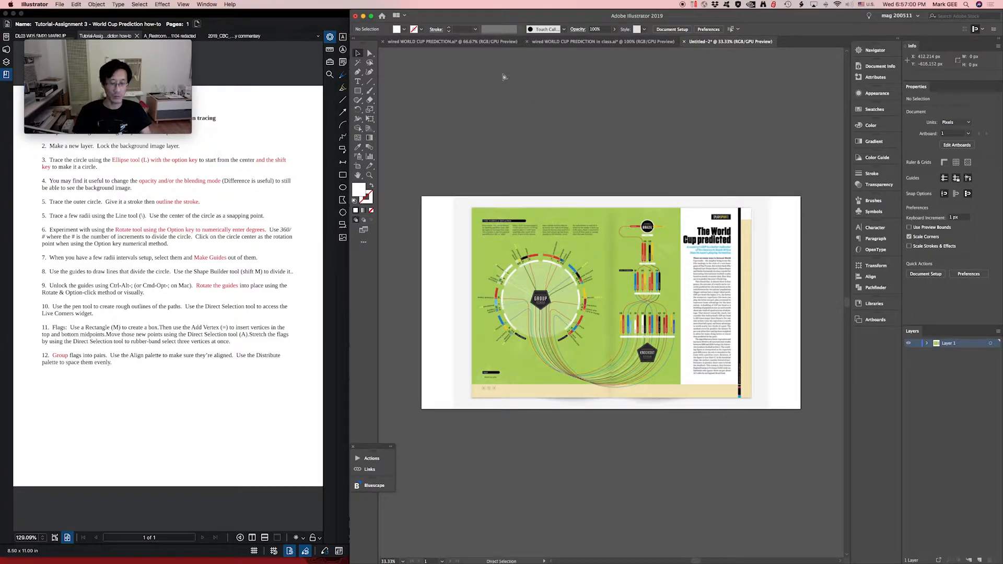
{"action": "key", "text": "super+r"}
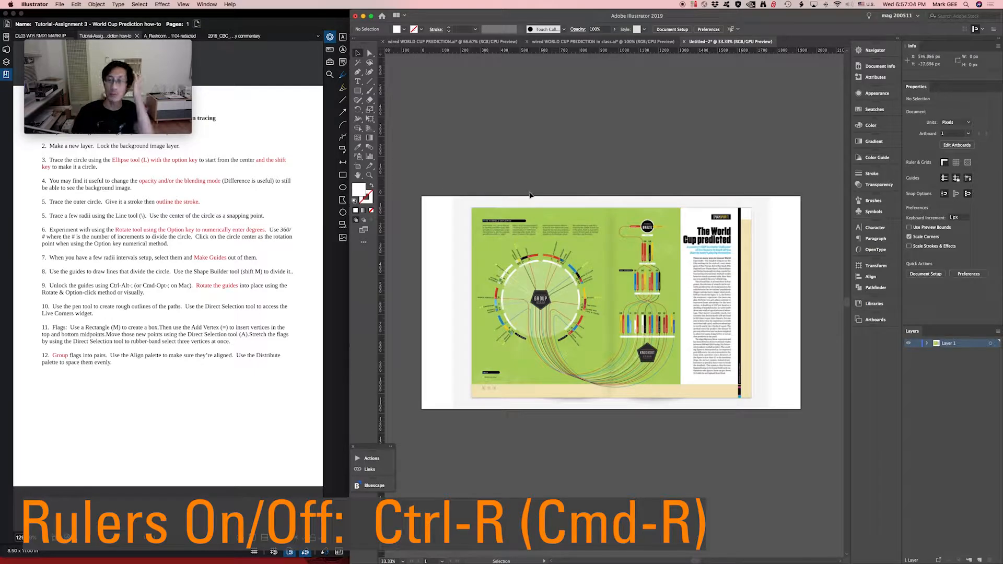
{"action": "mouse_move", "coordinate": [121, 52]}
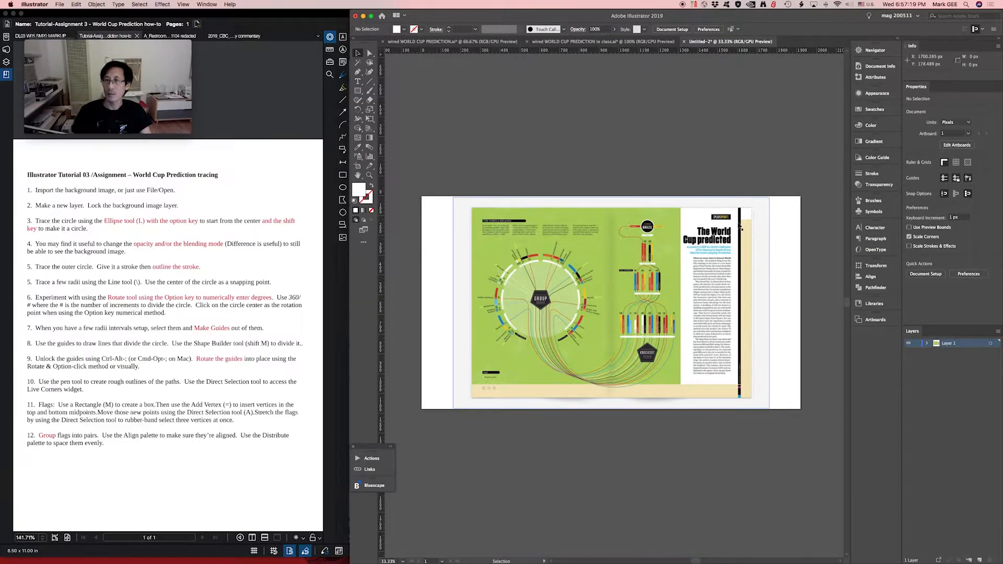
- Scale the placed wired.jpg image up proportionally to about 1804 x 1203 px so it overlaps the artboard's upper and lower edges
{"action": "left_click", "coordinate": [765, 219]}
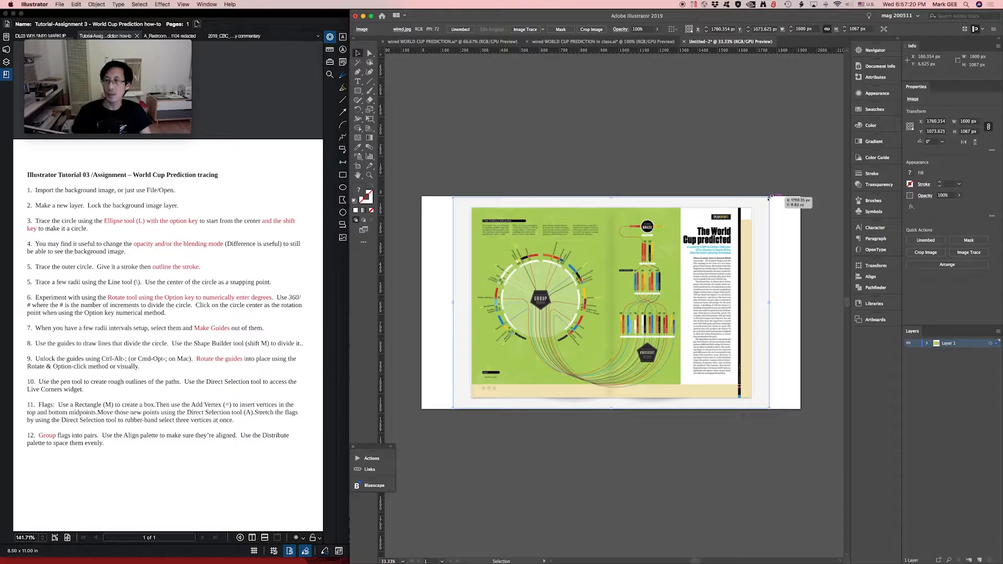
{"action": "left_click_drag", "start_coordinate": [768, 198], "coordinate": [787, 186]}
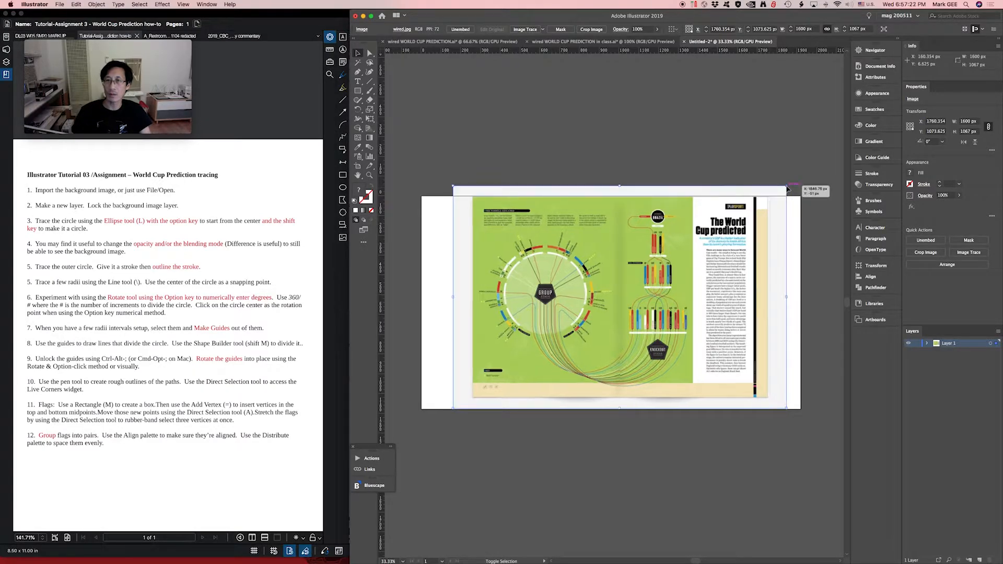
{"action": "left_click_drag", "start_coordinate": [452, 408], "coordinate": [433, 424]}
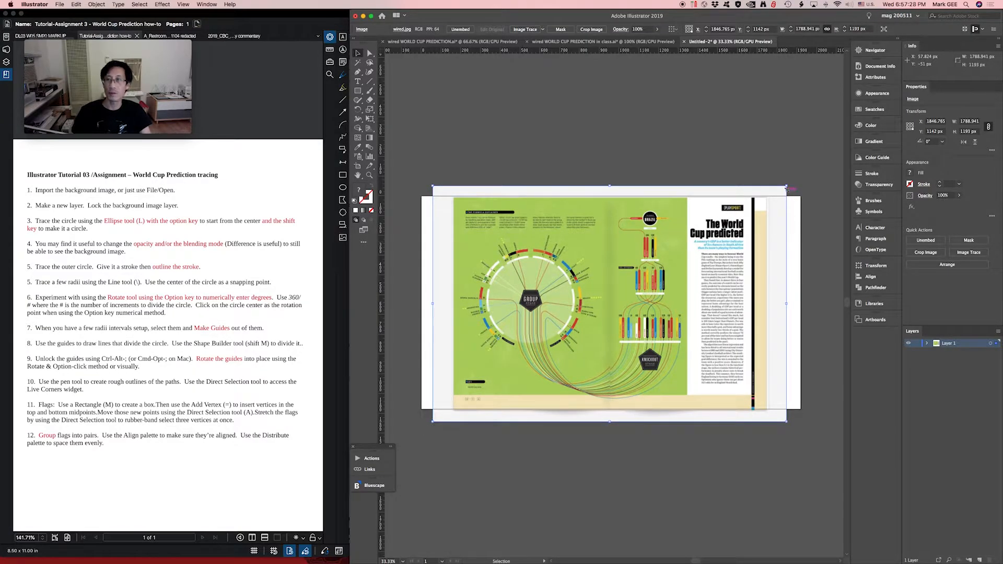
{"action": "left_click_drag", "start_coordinate": [787, 186], "coordinate": [789, 183]}
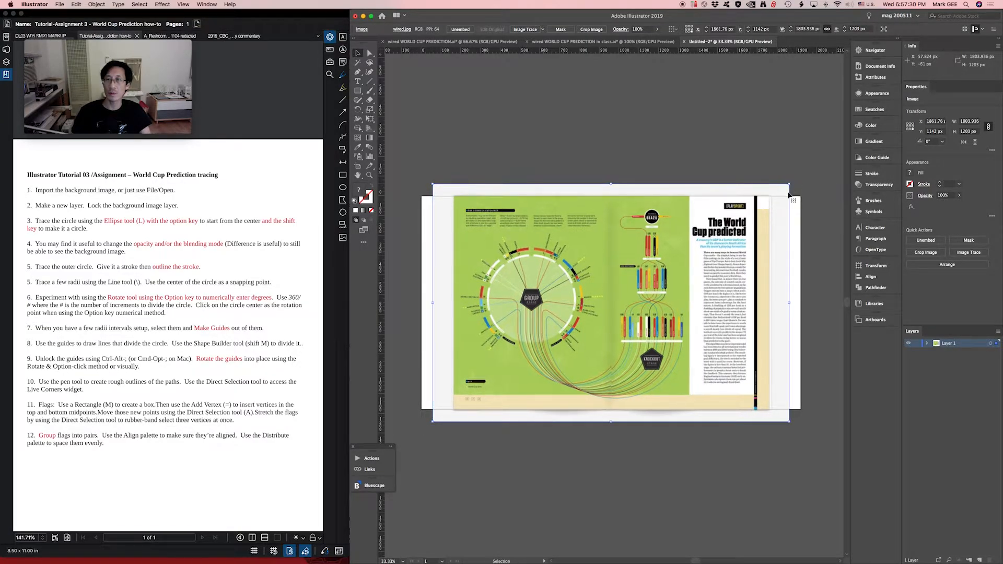
- Lock the background image's layer and create a new layer above it for tracing
{"action": "left_click", "coordinate": [918, 344]}
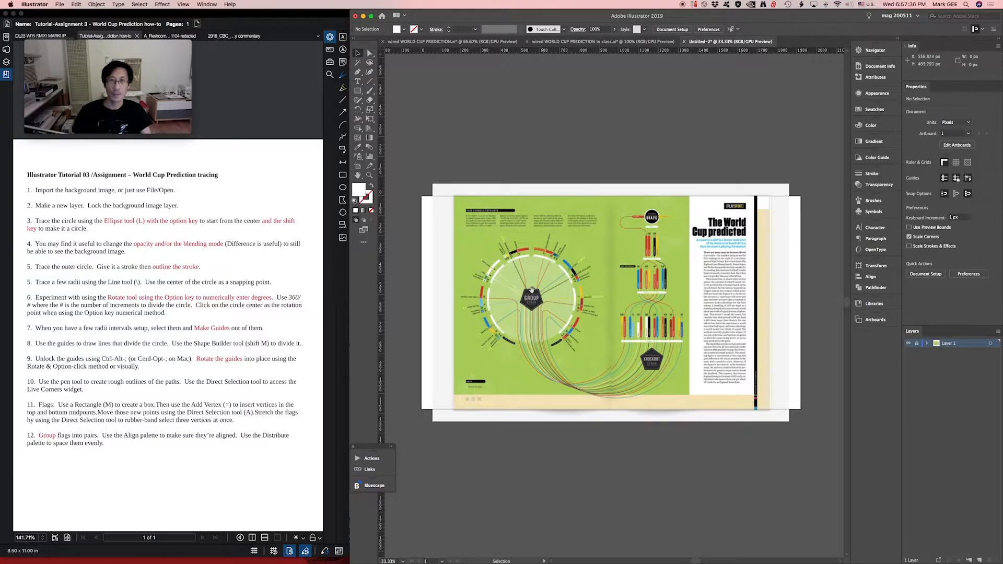
{"action": "left_click_drag", "start_coordinate": [438, 222], "coordinate": [625, 382]}
{"action": "left_click_drag", "start_coordinate": [701, 269], "coordinate": [691, 288]}
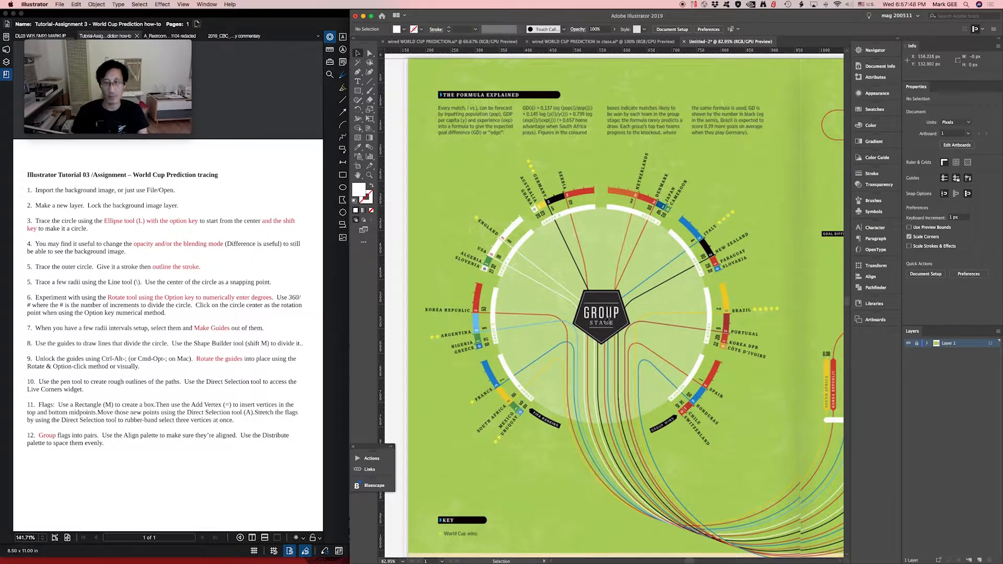
{"action": "left_click", "coordinate": [980, 560]}
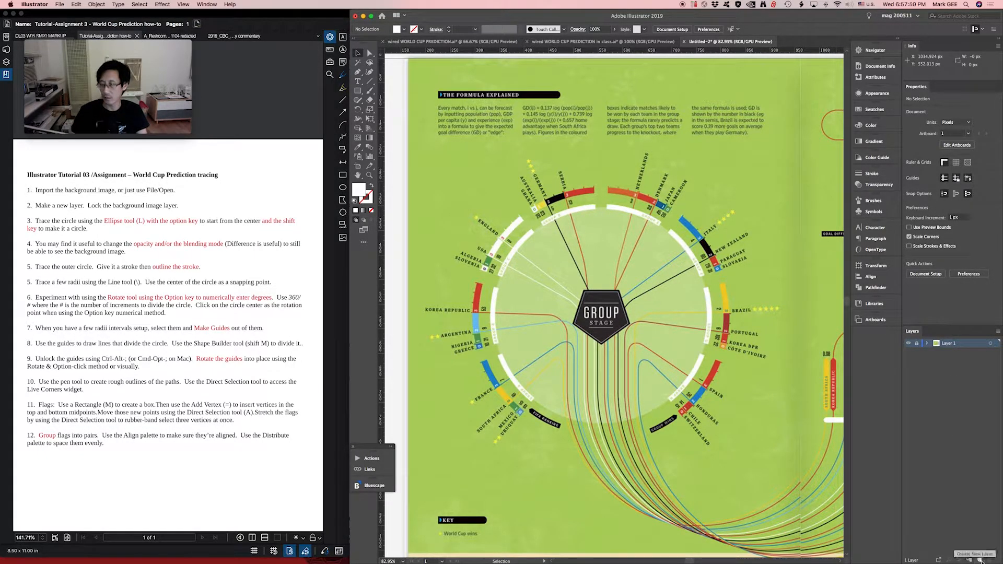
{"action": "left_click", "coordinate": [917, 352]}
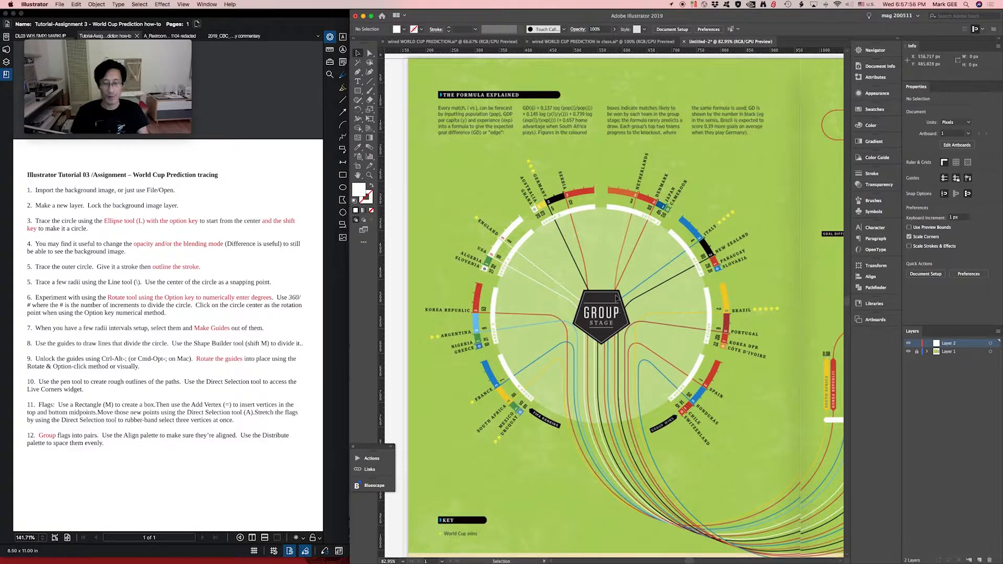
- Draw a perfect circle about 440 px in diameter from the centre of the GROUP STAGE badge out to the white ring
{"action": "key", "text": "l"}
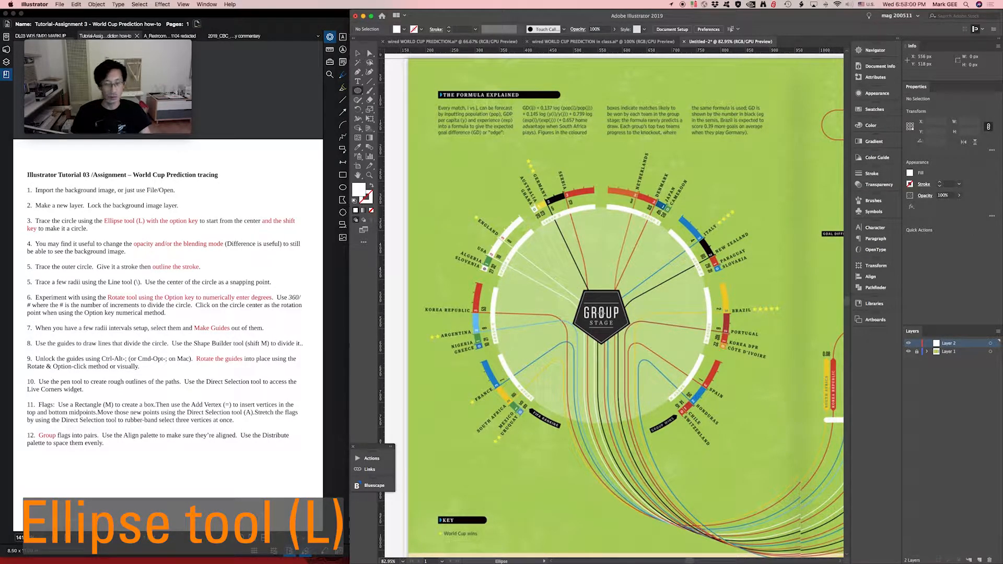
{"action": "left_click_drag", "start_coordinate": [601, 314], "coordinate": [710, 229]}
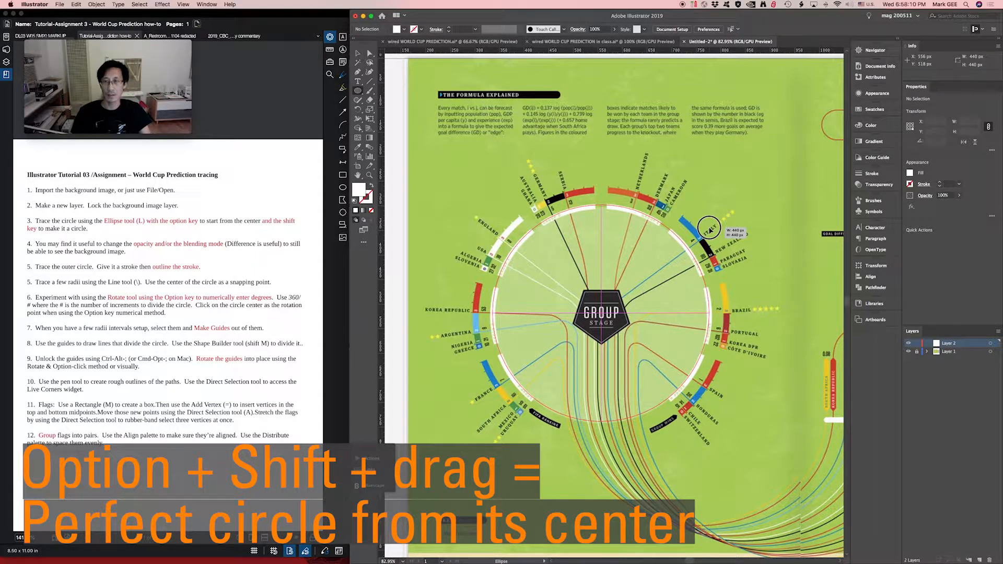
{"action": "left_click_drag", "start_coordinate": [709, 229], "coordinate": [710, 230]}
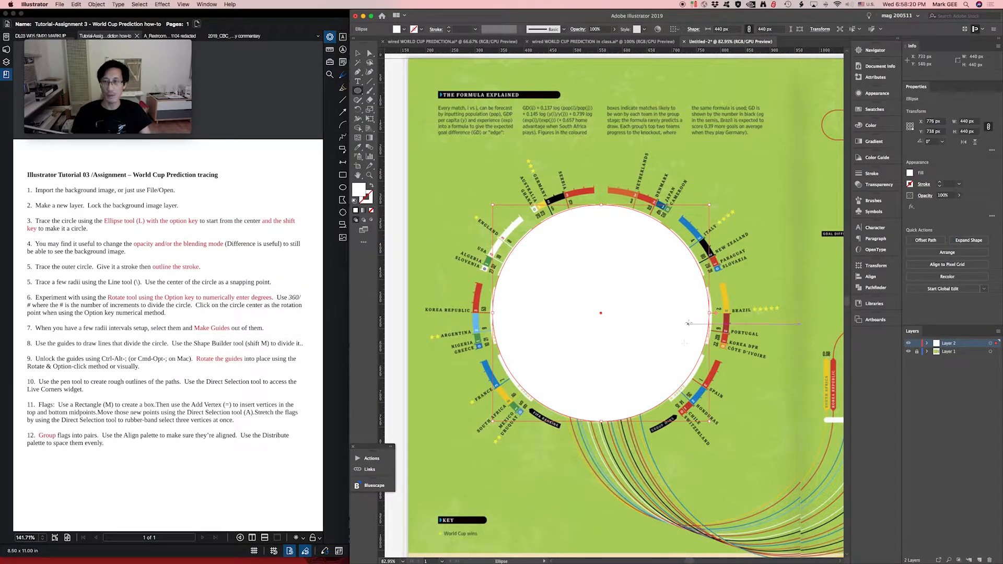
- Remove the circle's fill and give it a blue stroke with the hex value 0029e7
{"action": "key", "text": "v"}
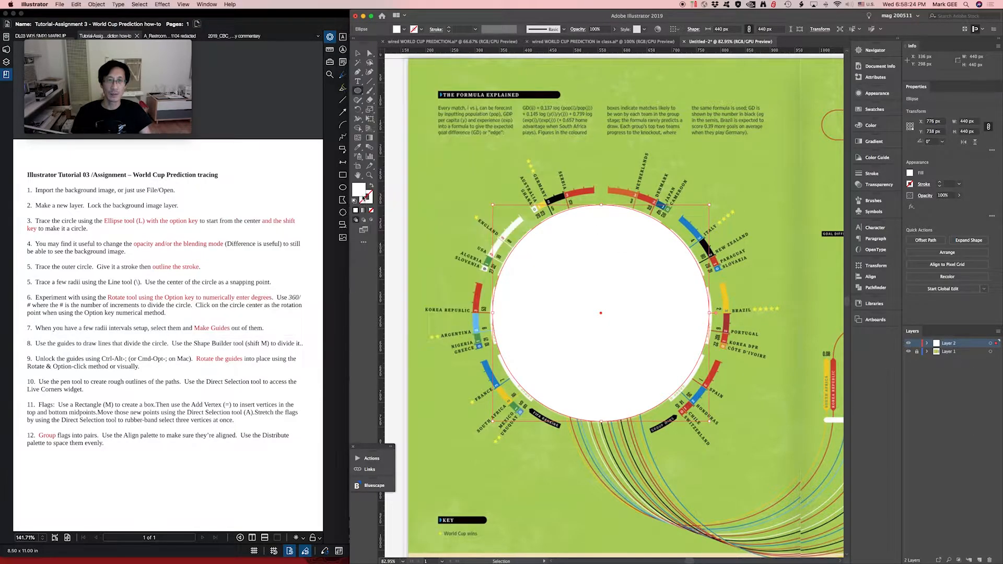
{"action": "left_click", "coordinate": [371, 210]}
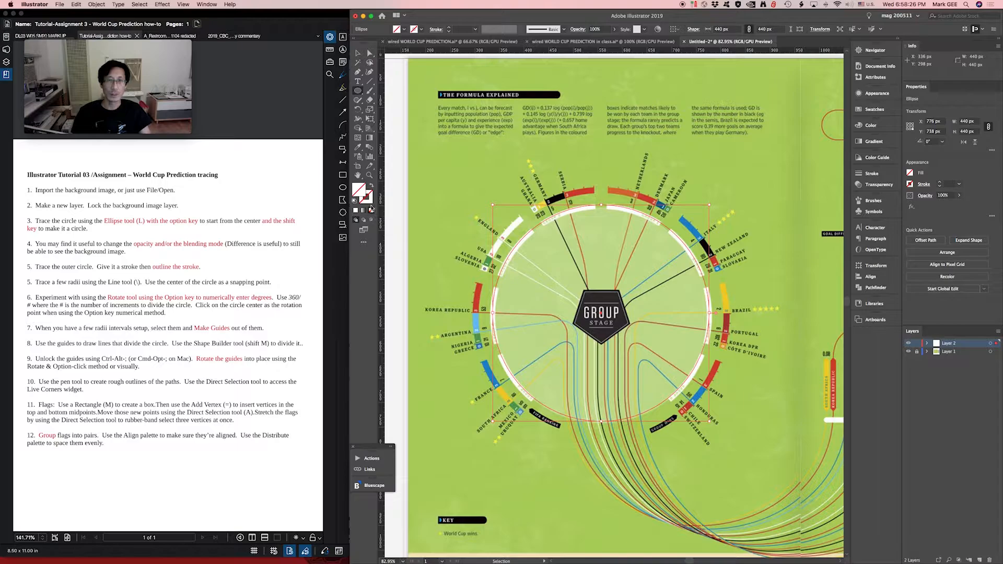
{"action": "left_click", "coordinate": [371, 201]}
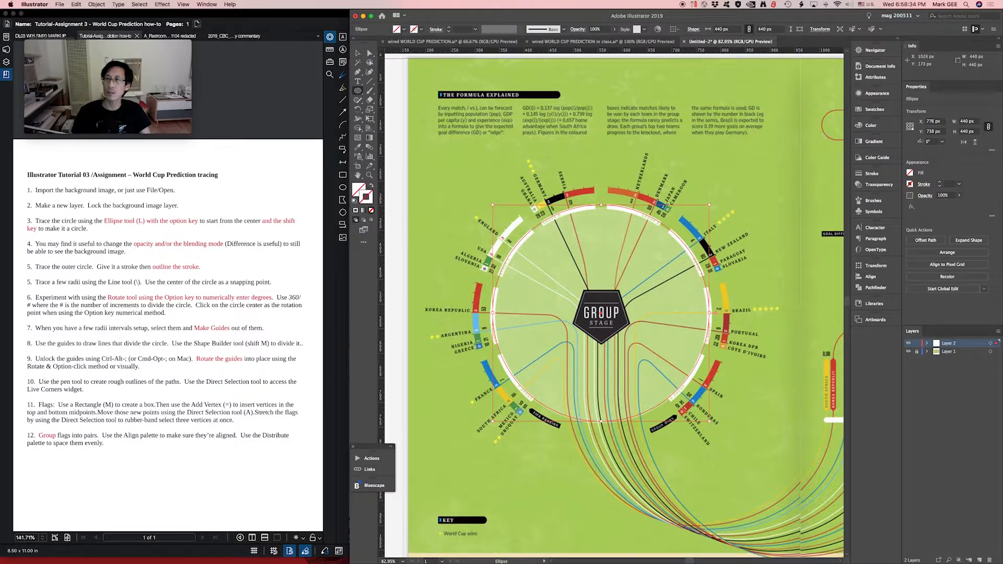
{"action": "left_click", "coordinate": [868, 125]}
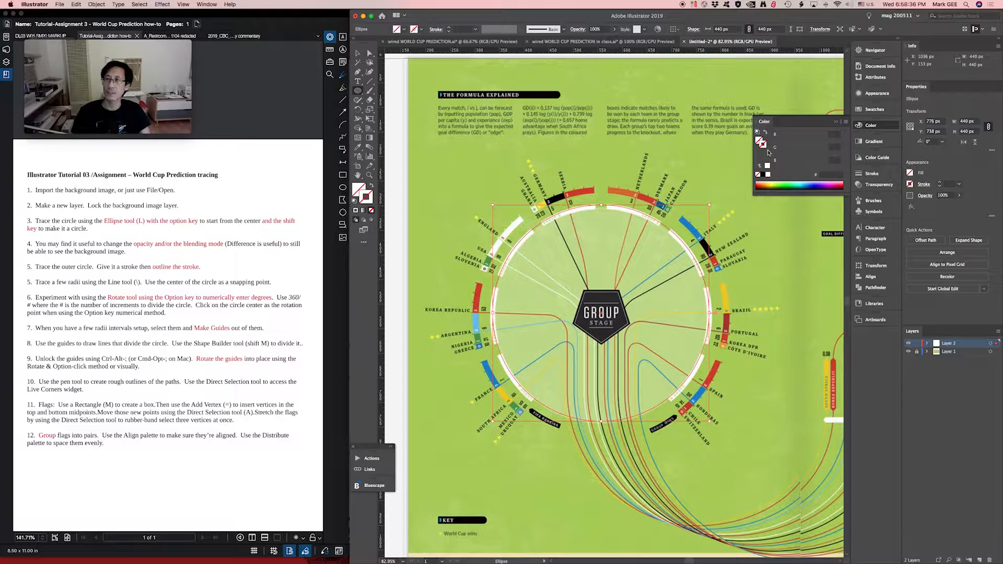
{"action": "left_click_drag", "start_coordinate": [786, 185], "coordinate": [817, 180]}
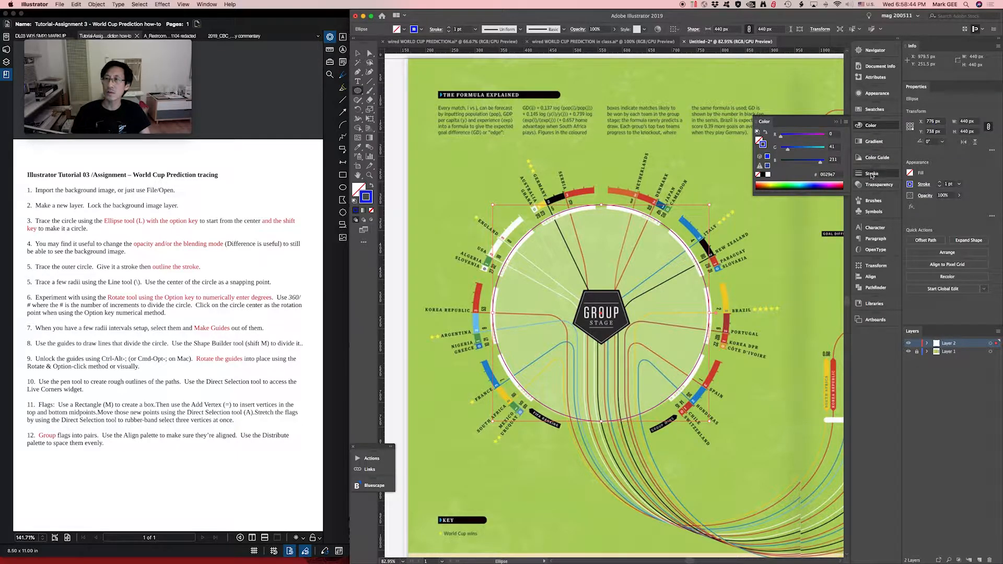
- Set the circle's stroke weight to 8 pt
{"action": "left_click", "coordinate": [867, 173]}
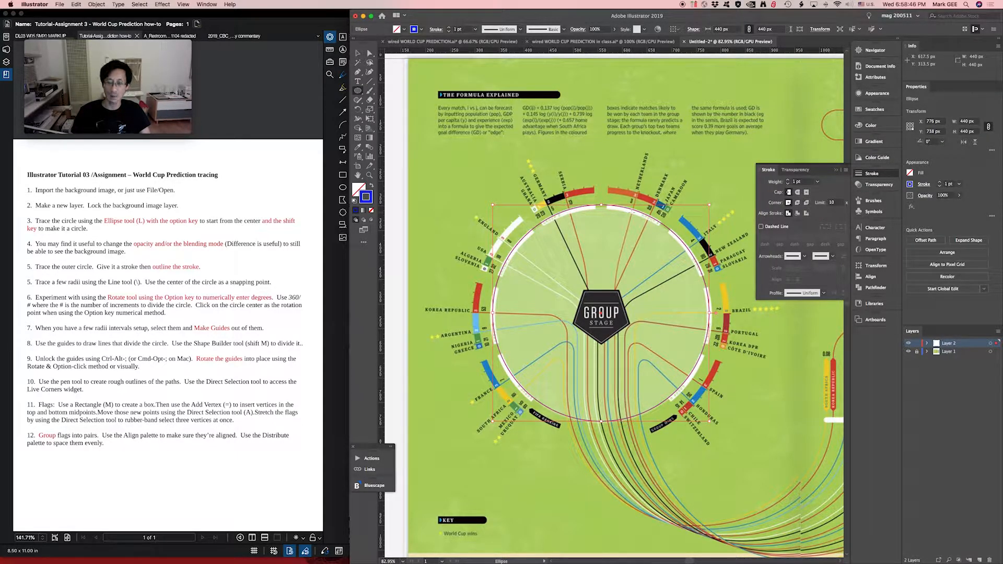
{"action": "key", "text": "super+equal"}
{"action": "key", "text": "super+equal"}
{"action": "key", "text": "super+equal"}
{"action": "key", "text": "space"}
{"action": "left_click_drag", "start_coordinate": [626, 192], "coordinate": [606, 265]}
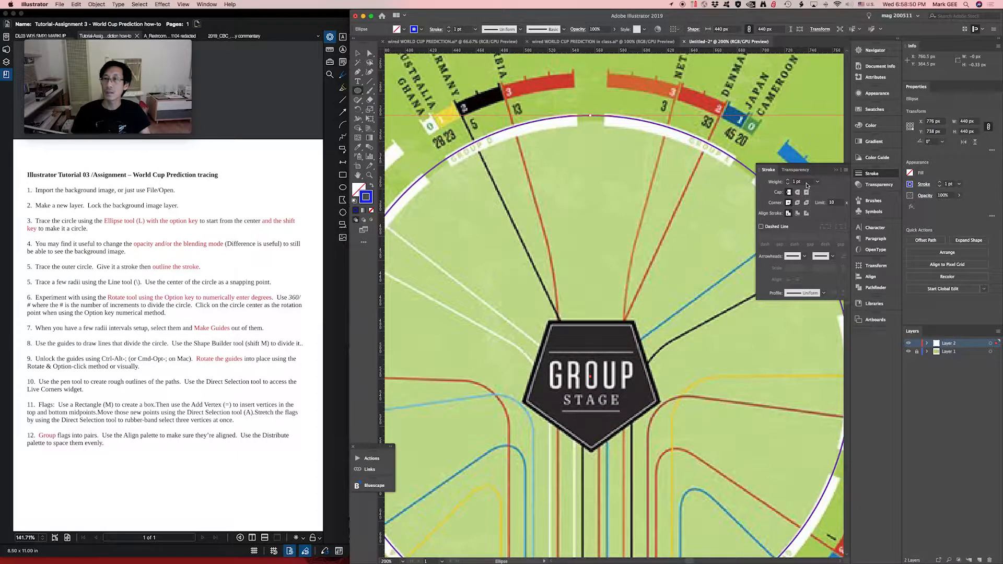
{"action": "left_click", "coordinate": [817, 181]}
{"action": "left_click", "coordinate": [828, 278]}
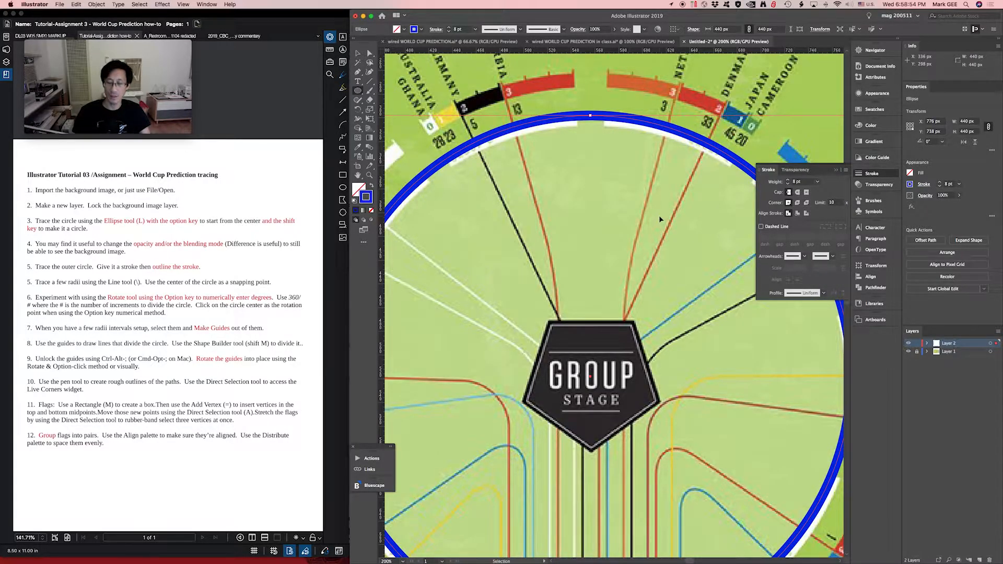
- Shift the circle down about 4 px over the white ring and set its stroke weight to 9 pt
{"action": "key", "text": "super+minus"}
{"action": "key", "text": "v"}
{"action": "left_click_drag", "start_coordinate": [628, 111], "coordinate": [630, 113]}
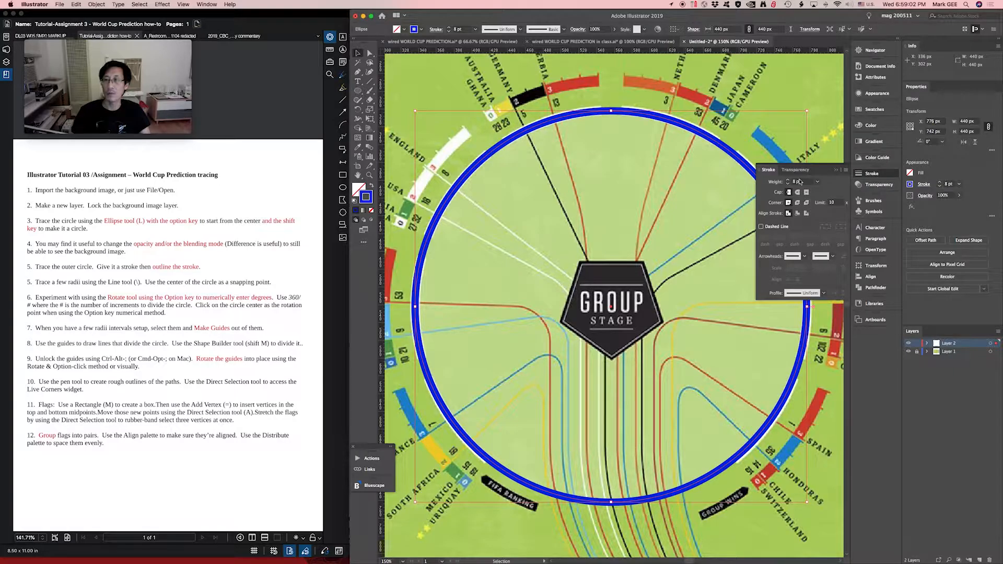
{"action": "left_click", "coordinate": [817, 183]}
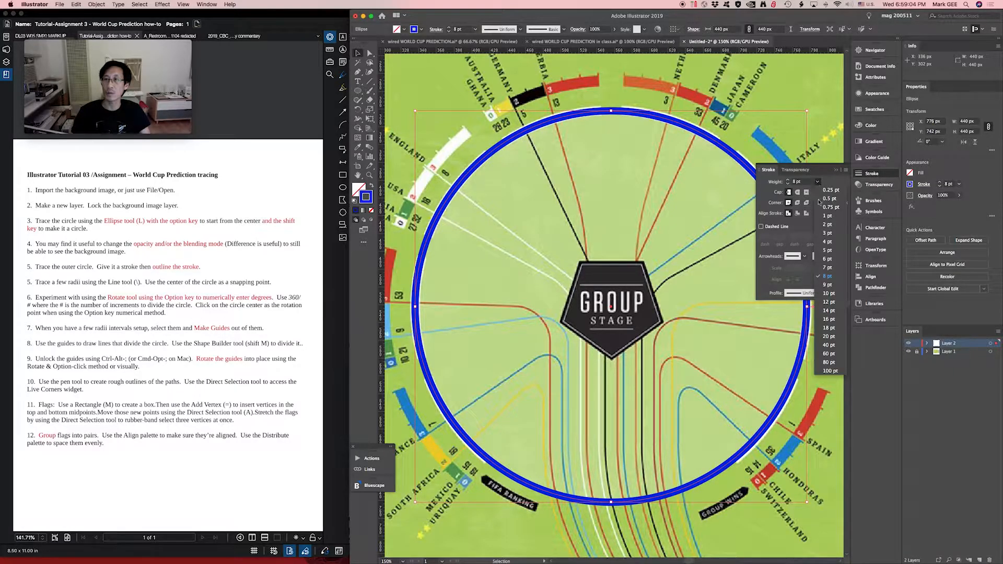
{"action": "left_click", "coordinate": [826, 284]}
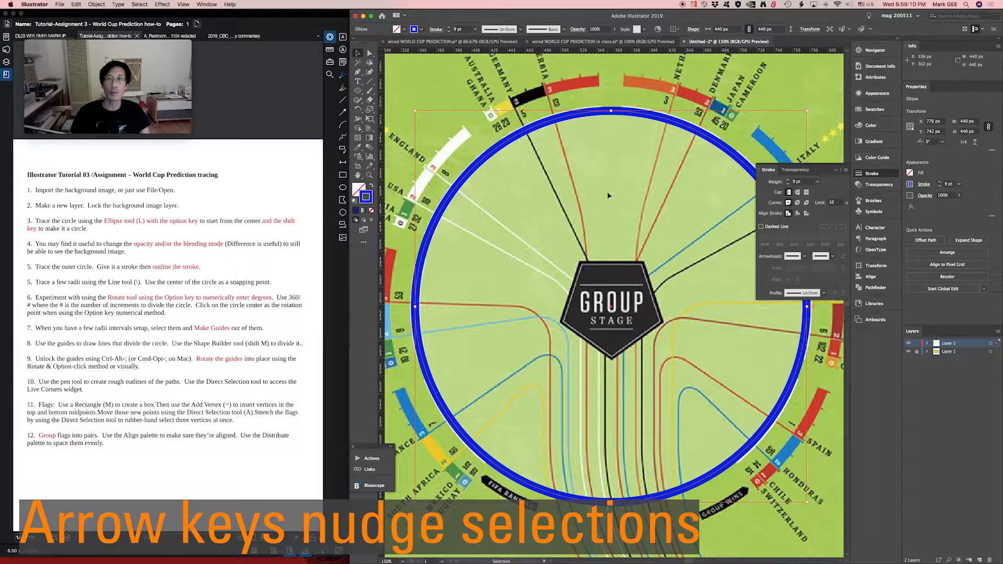
- Nudge the circle up 1 px to line it up with the white ring
{"action": "key", "text": "Up"}
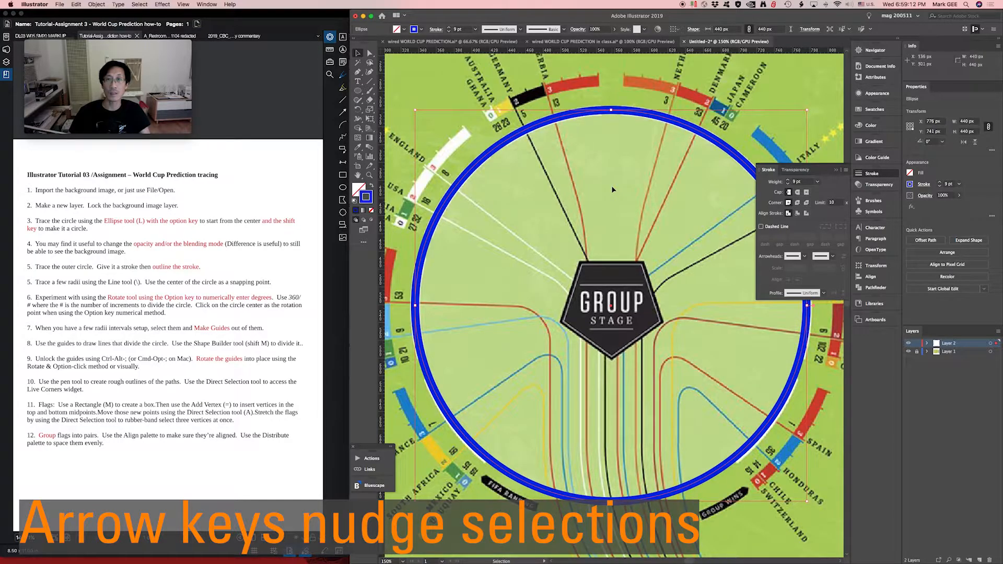
{"action": "key", "text": "Left"}
{"action": "key", "text": "Right"}
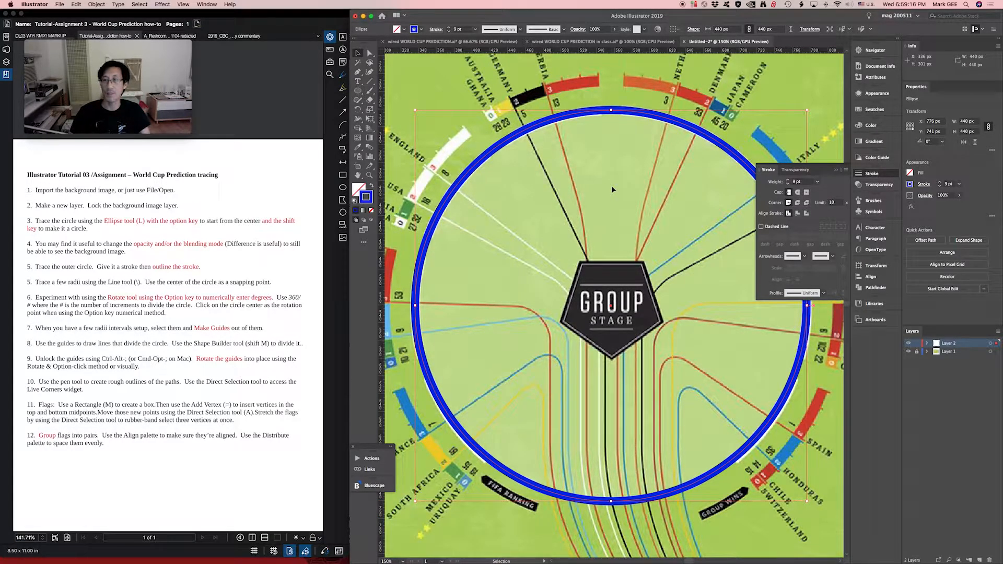
- Set the circle's stroke weight to 10 pt and check its vertical alignment with small nudges
{"action": "left_click", "coordinate": [818, 183]}
{"action": "left_click", "coordinate": [838, 296]}
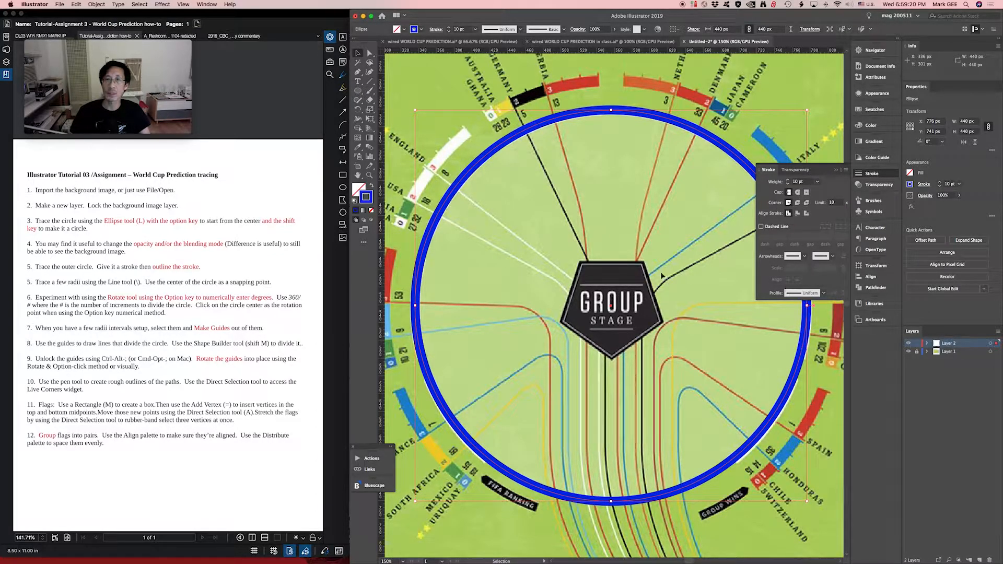
{"action": "key", "text": "Down"}
{"action": "key", "text": "Up"}
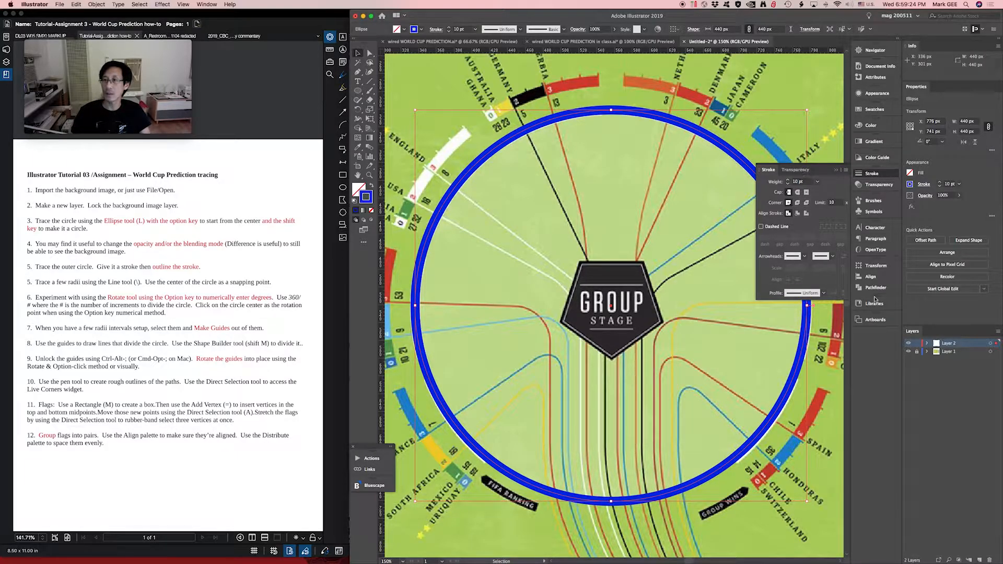
- Set the circle's blending mode to Difference
{"action": "left_click", "coordinate": [880, 187]}
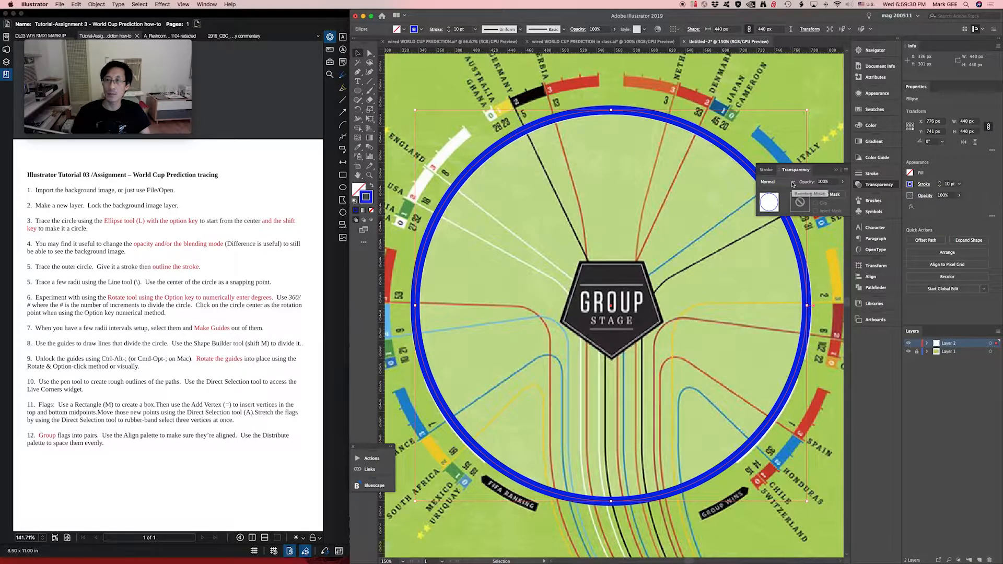
{"action": "left_click", "coordinate": [777, 182]}
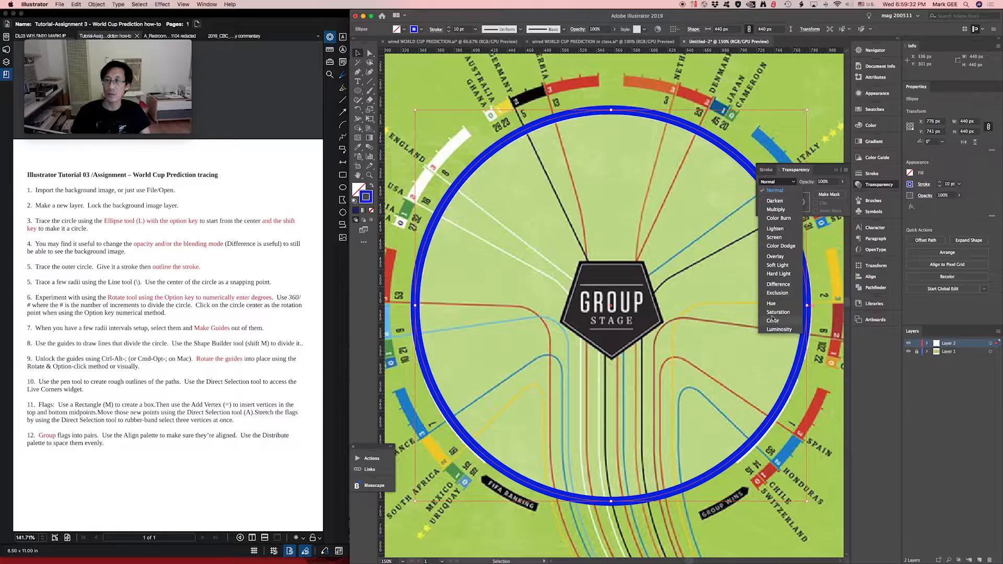
{"action": "left_click", "coordinate": [781, 286]}
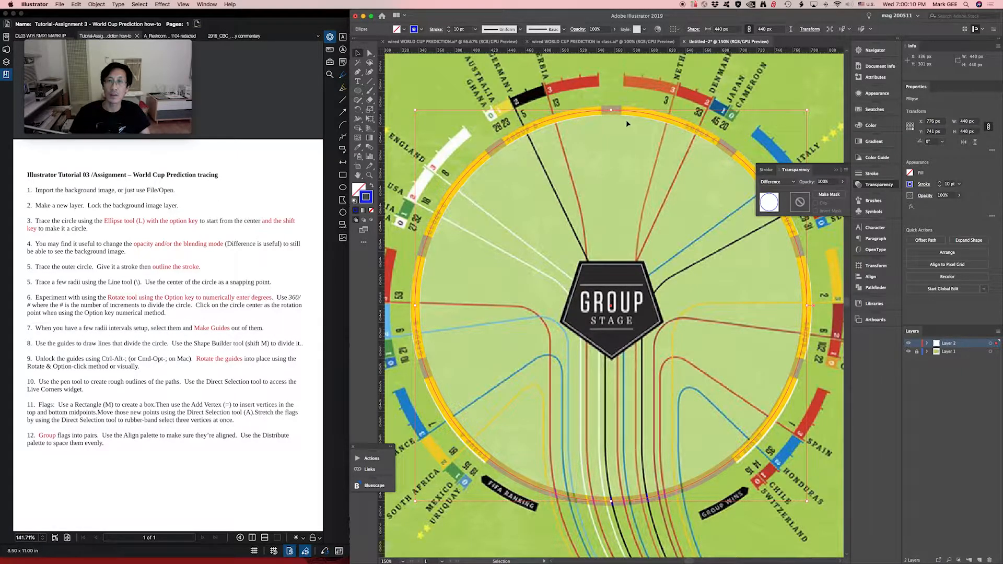
- Try moving the circle away from the white ring and undo the move
{"action": "mouse_move", "coordinate": [530, 142]}
{"action": "left_mouse_down"}
{"action": "mouse_move", "coordinate": [534, 150]}
{"action": "mouse_move", "coordinate": [519, 135]}
{"action": "mouse_move", "coordinate": [526, 148]}
{"action": "left_mouse_up"}
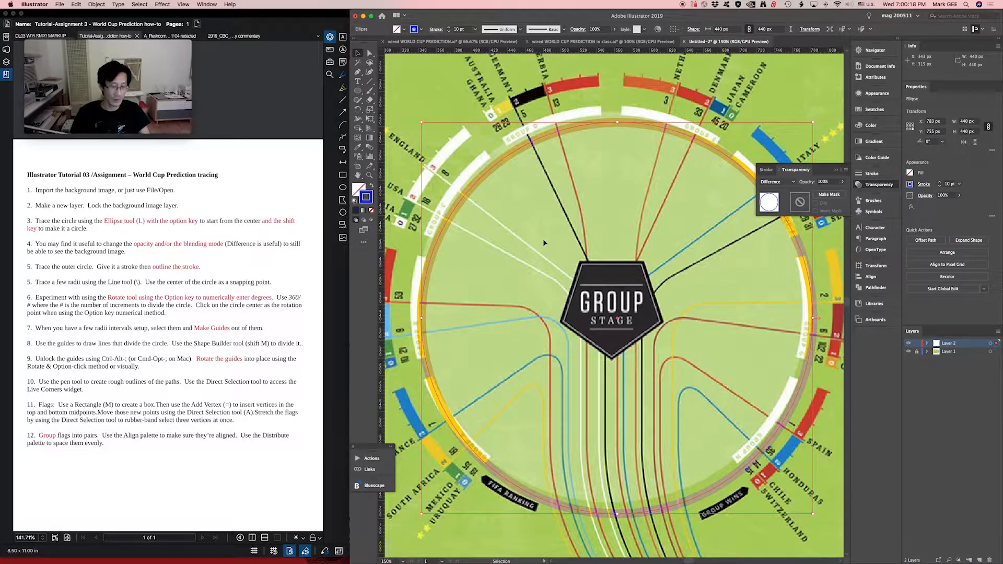
{"action": "key", "text": "super+z"}
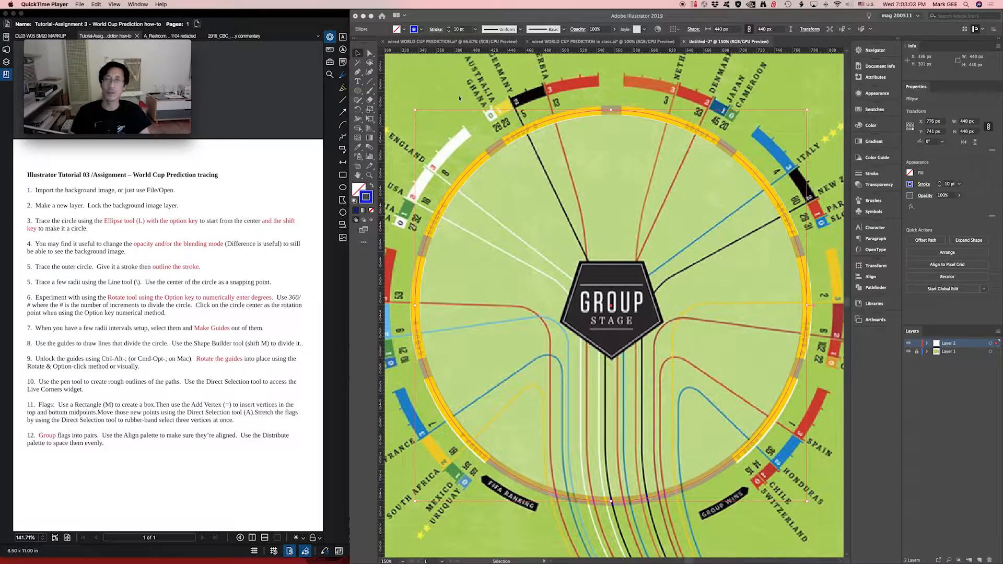
- Outline the circle's stroke to convert it into a filled ring shape
{"action": "left_click", "coordinate": [426, 124]}
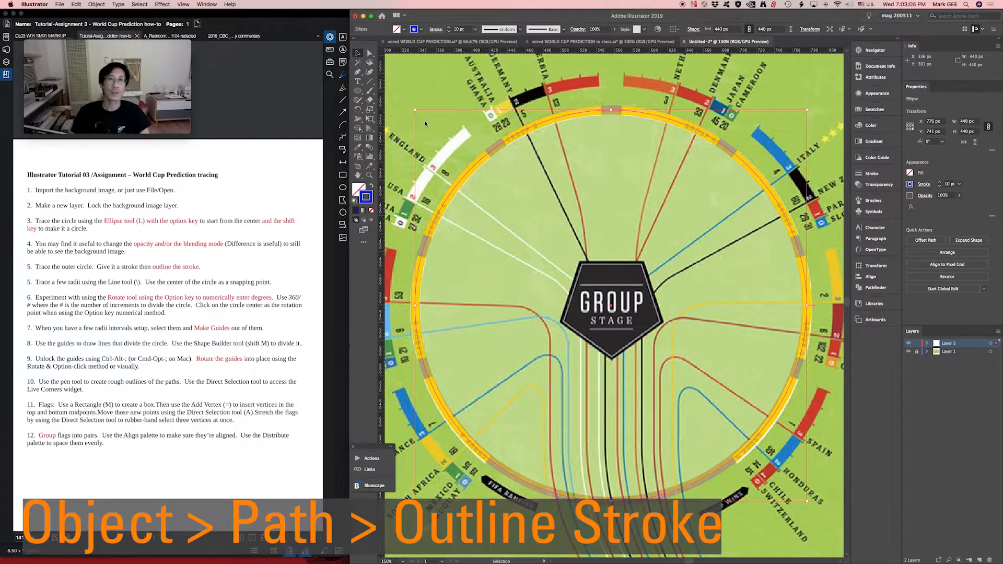
{"action": "left_click", "coordinate": [98, 4]}
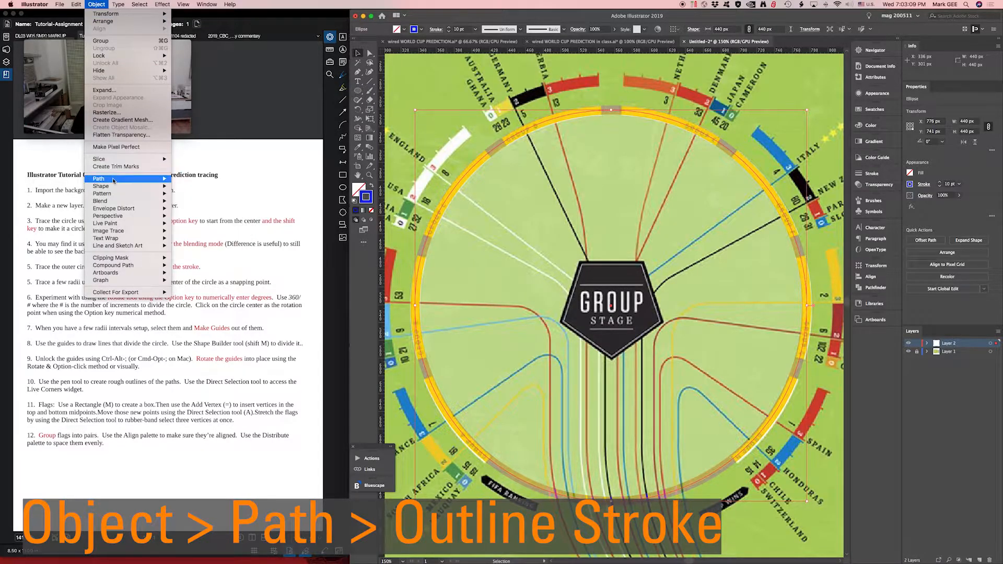
{"action": "mouse_move", "coordinate": [113, 179]}
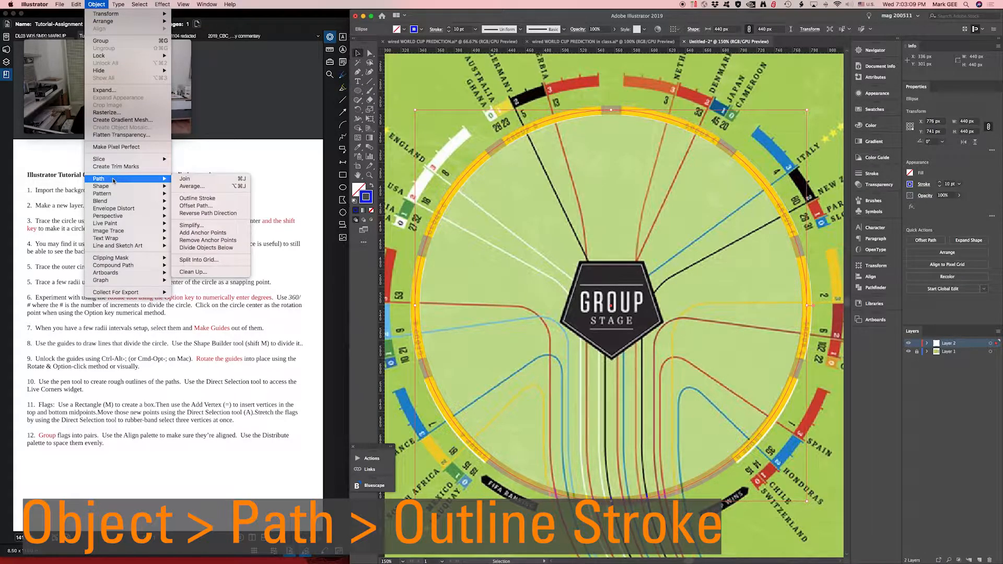
{"action": "left_click", "coordinate": [197, 199]}
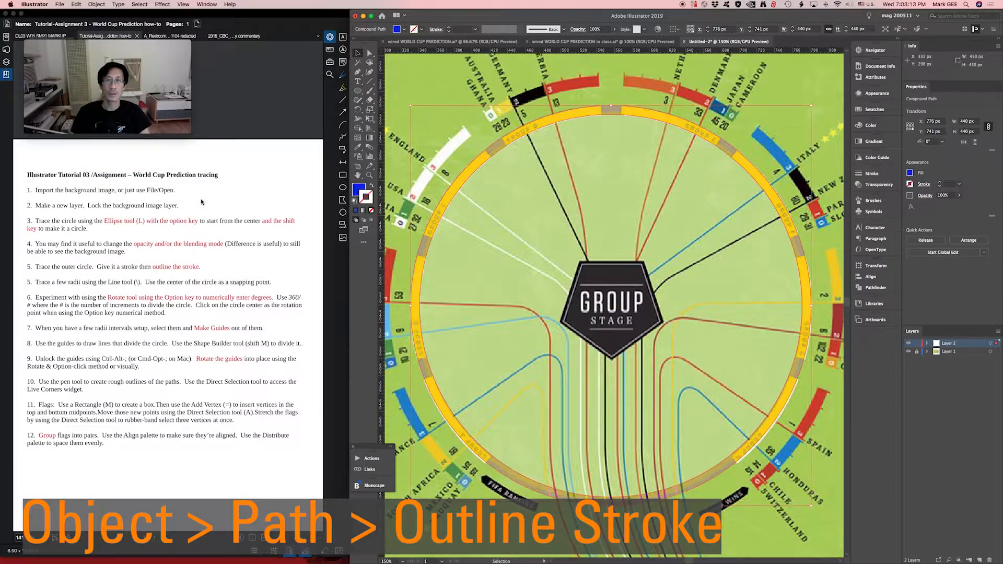
- Hide the background image layer to inspect the outlined ring by itself, deselect the ring and show the layer again
{"action": "left_click", "coordinate": [908, 351]}
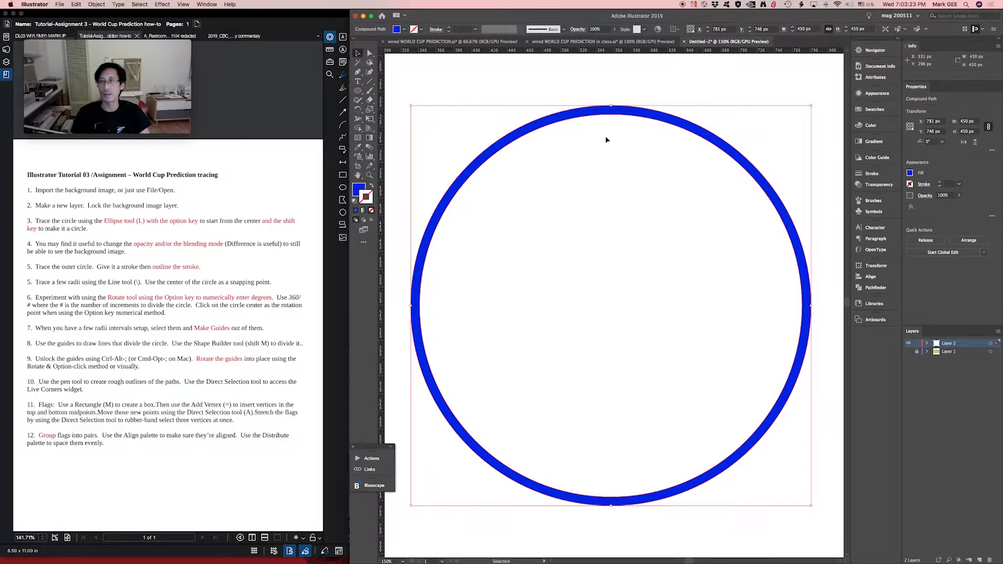
{"action": "left_click", "coordinate": [517, 124]}
{"action": "left_click", "coordinate": [517, 127]}
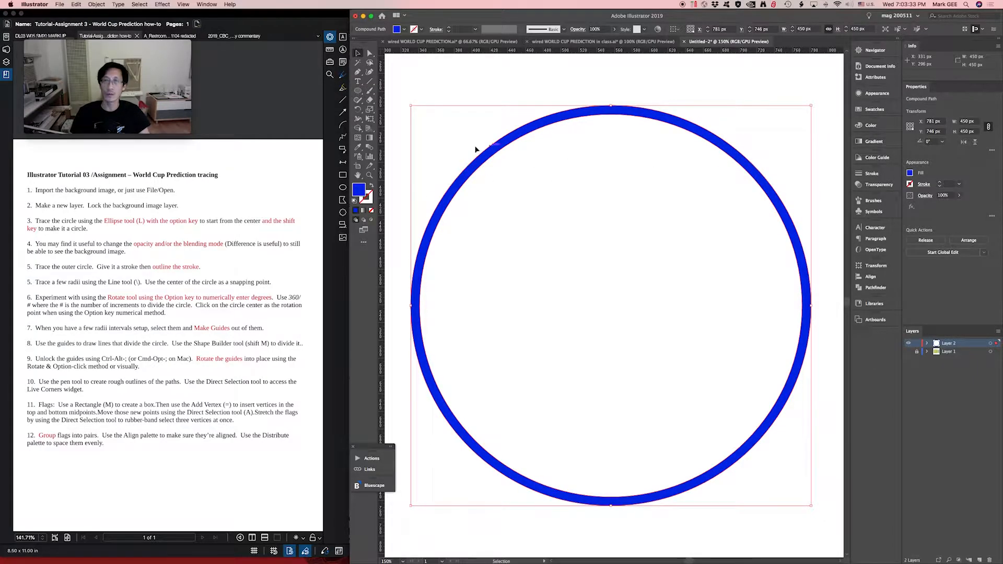
{"action": "left_click", "coordinate": [765, 89]}
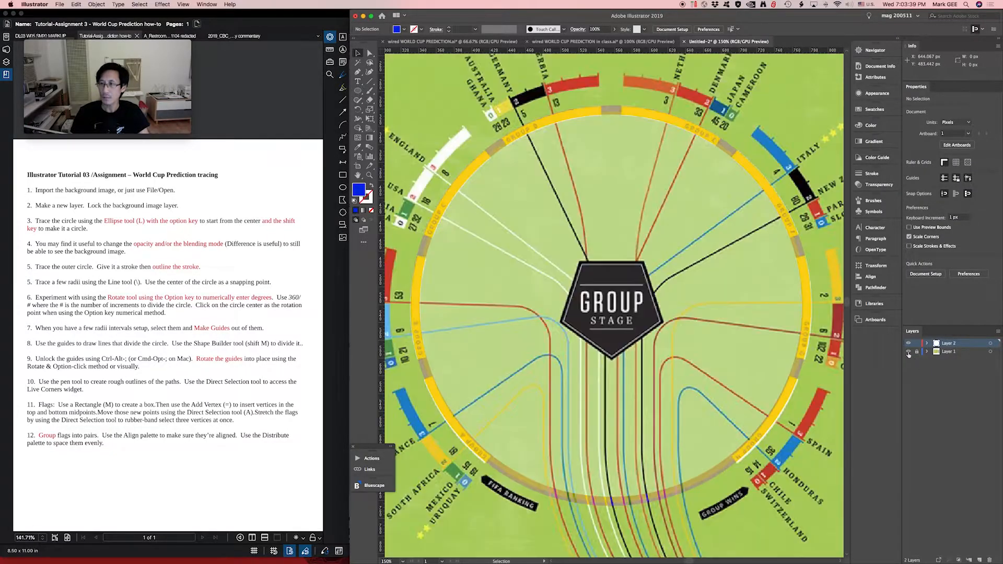
- Draw a straight line from the ring's center out past the Ghana label, about 203 px wide and 309 px high
{"action": "left_click", "coordinate": [500, 199]}
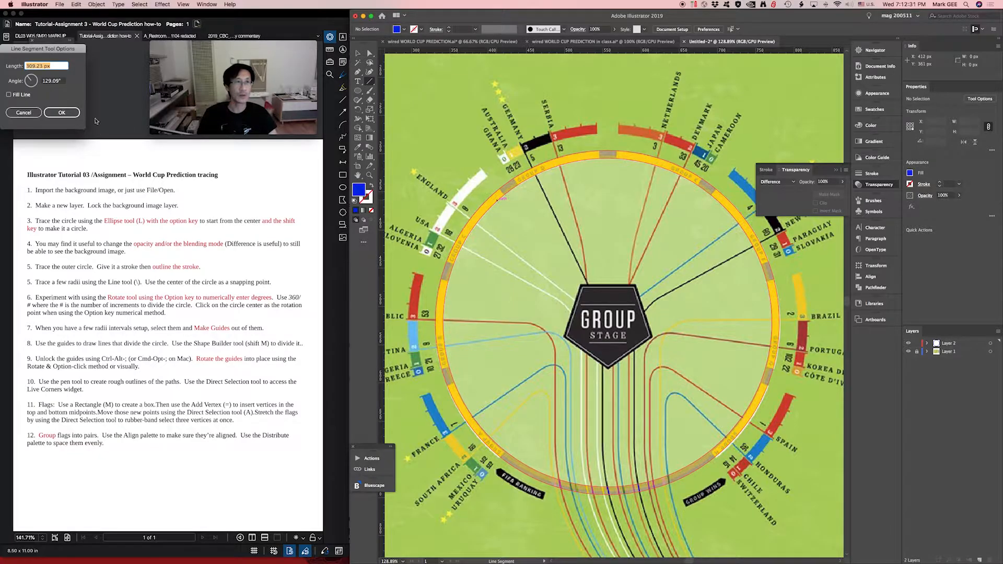
{"action": "left_click", "coordinate": [23, 112]}
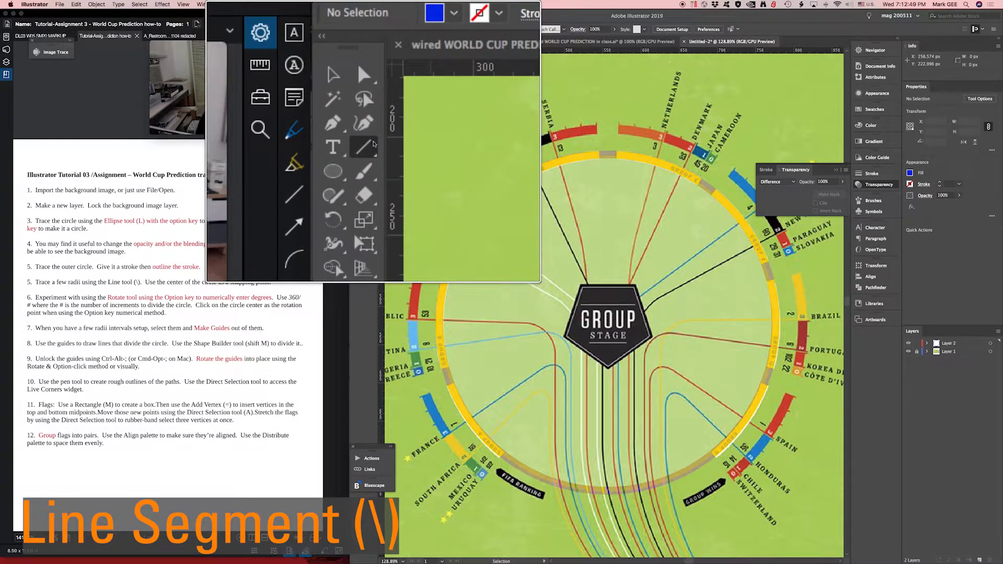
{"action": "left_click", "coordinate": [369, 81]}
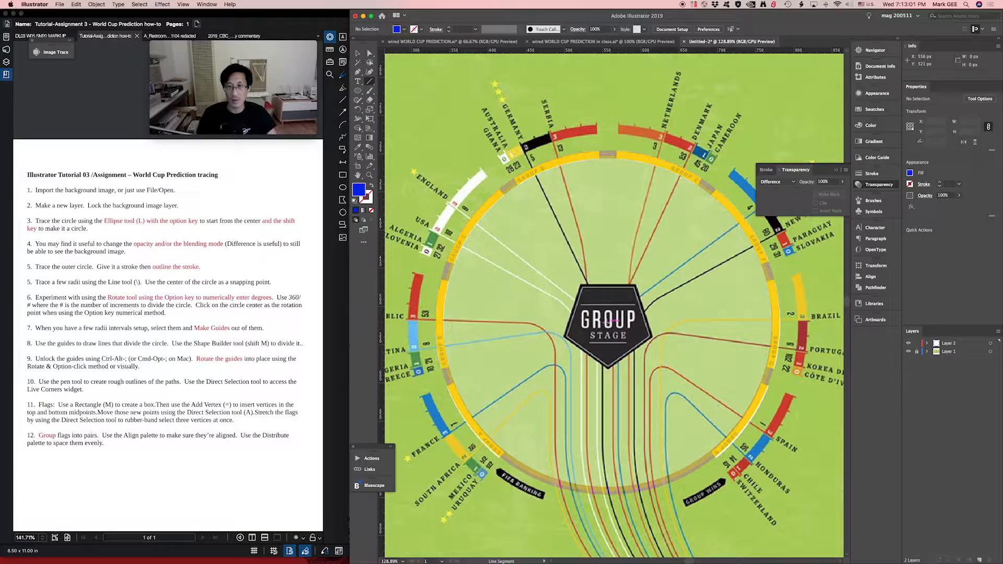
{"action": "left_click_drag", "start_coordinate": [607, 319], "coordinate": [452, 87]}
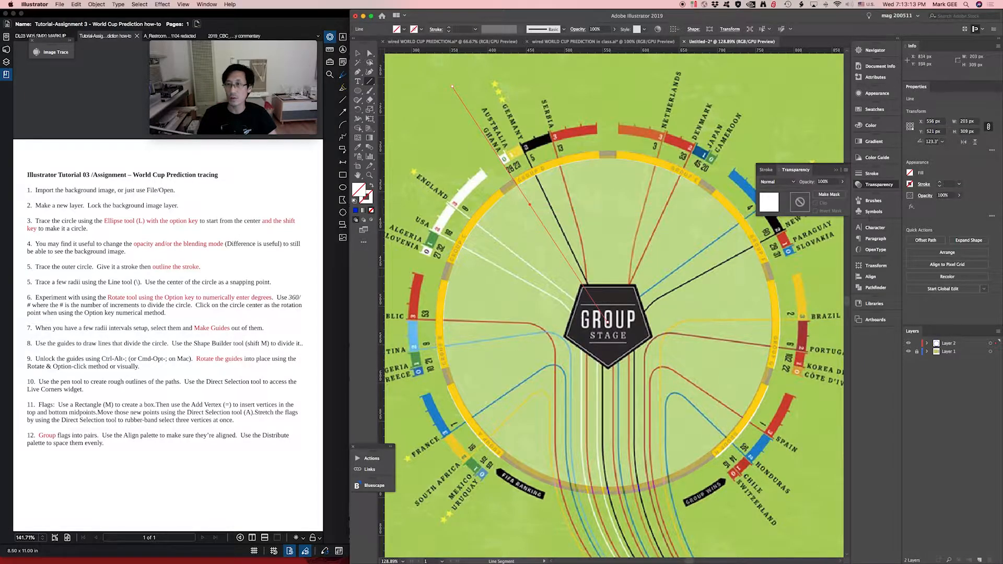
- Set the radius line's stroke weight to 2 pt and its blending mode to Difference
{"action": "left_click", "coordinate": [871, 173]}
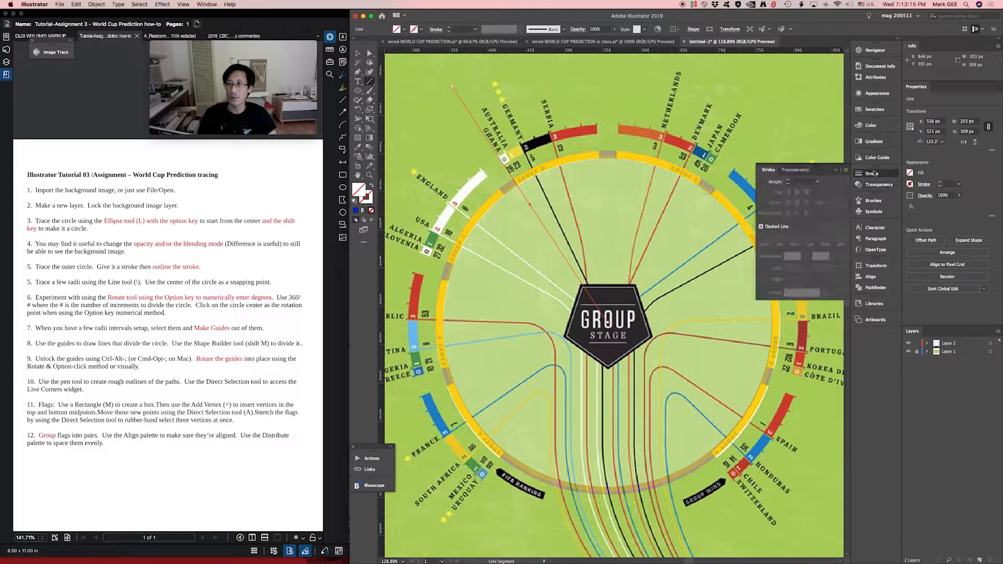
{"action": "left_click", "coordinate": [817, 183]}
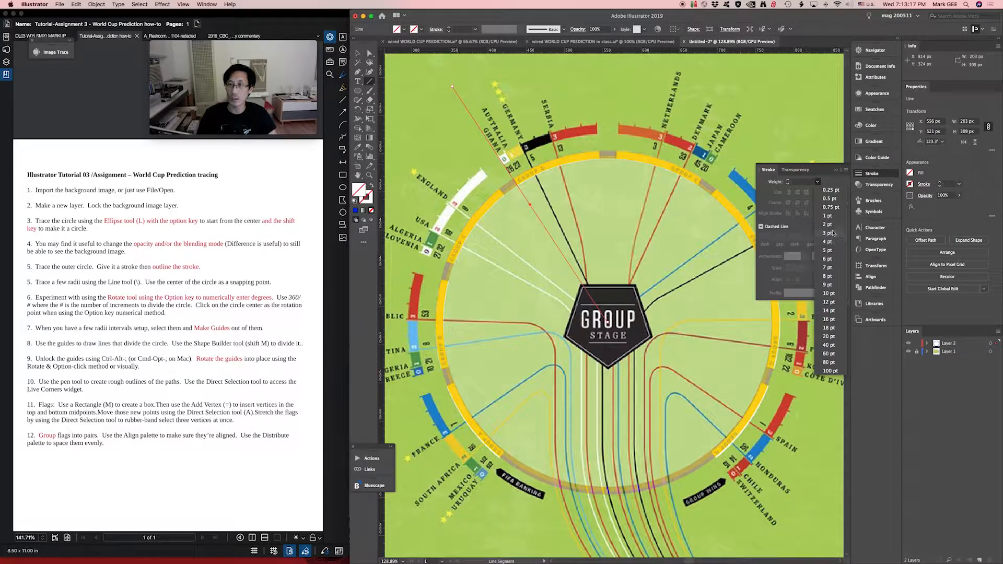
{"action": "left_click", "coordinate": [828, 224]}
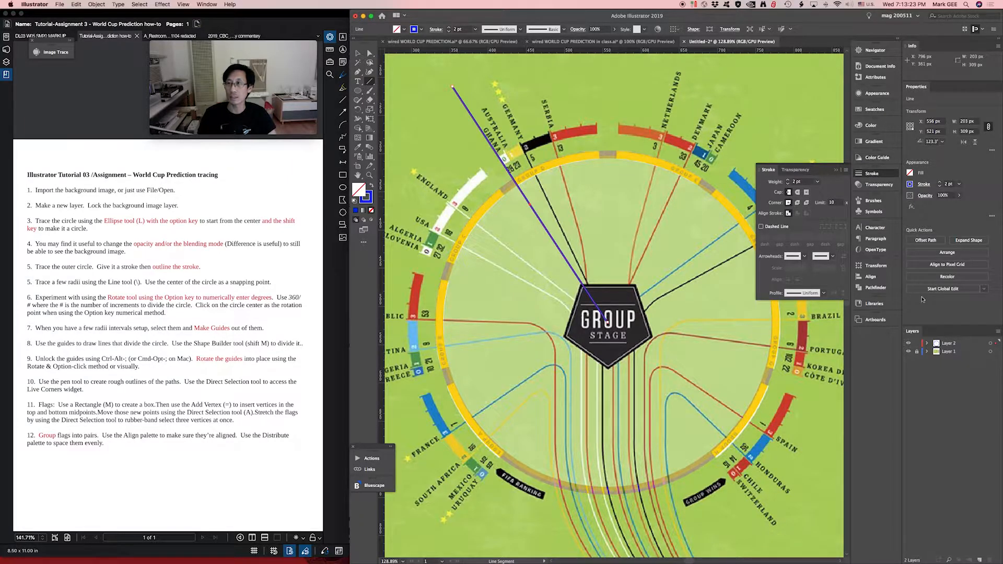
{"action": "left_click", "coordinate": [878, 185]}
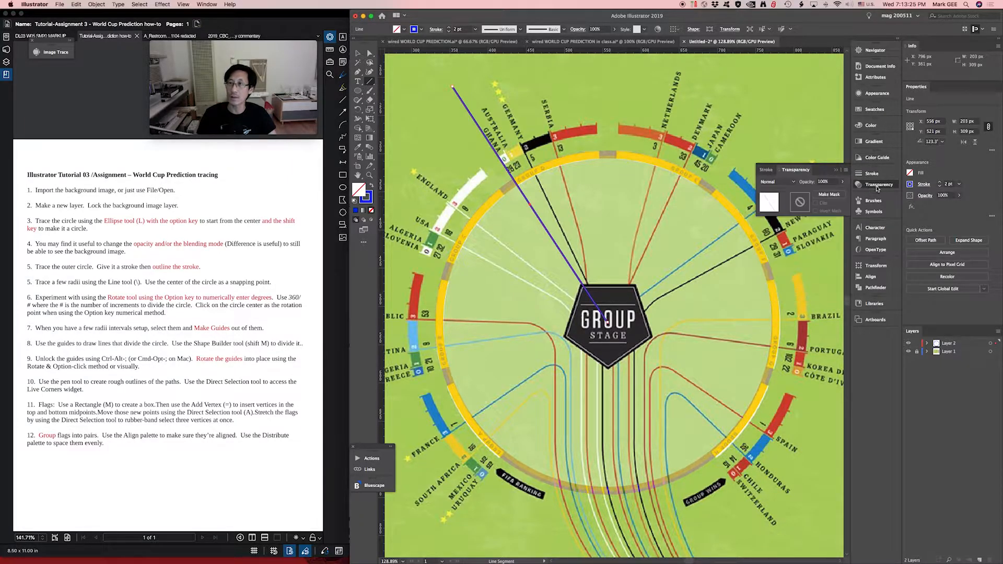
{"action": "left_click", "coordinate": [777, 182]}
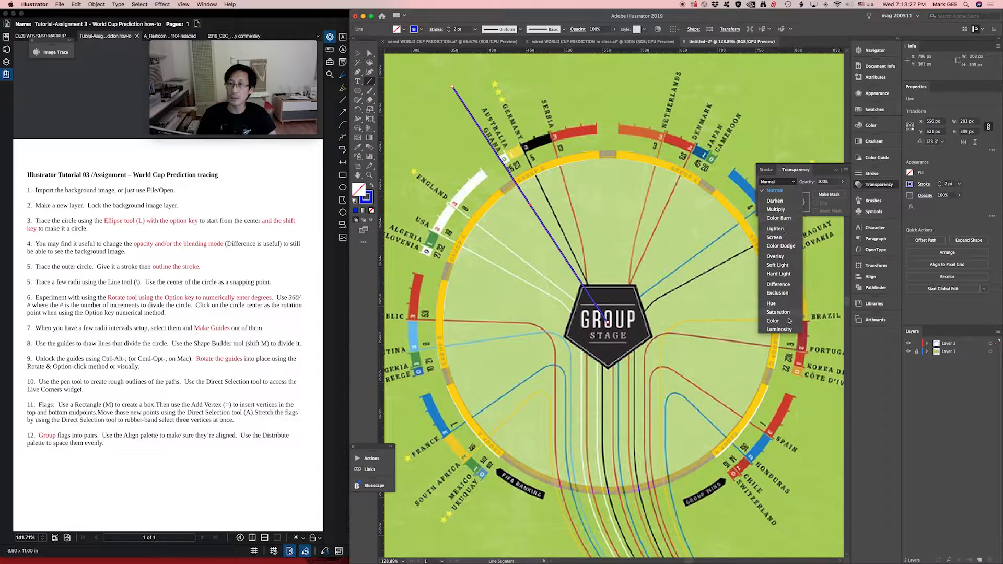
{"action": "left_click", "coordinate": [778, 285]}
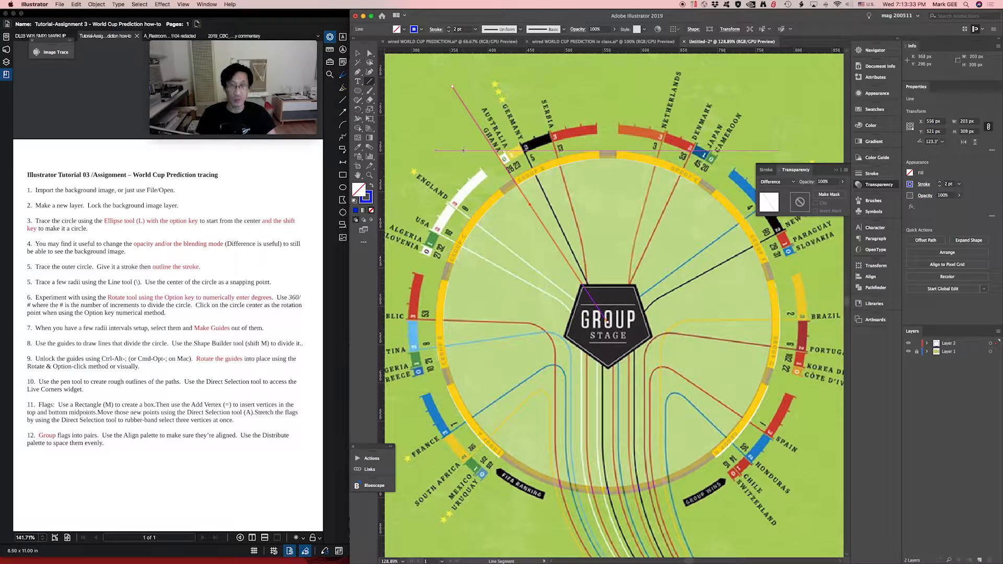
- Try rotating the radius line by 360/50 degrees around the ring's center with the preview on
{"action": "key", "text": "v"}
{"action": "left_click", "coordinate": [465, 131]}
{"action": "left_click", "coordinate": [485, 138]}
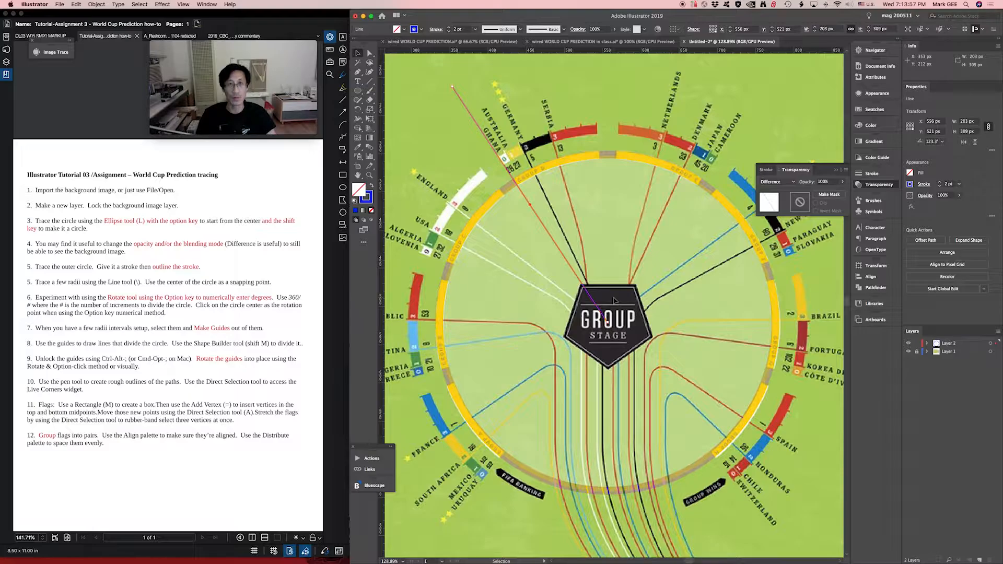
{"action": "key", "text": "r"}
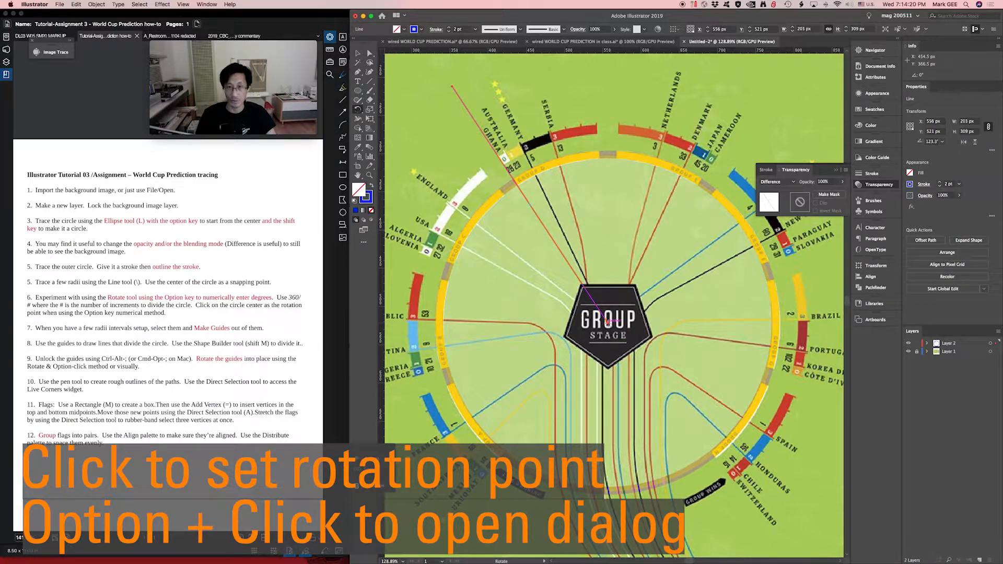
{"action": "left_click", "coordinate": [608, 323], "text": "alt"}
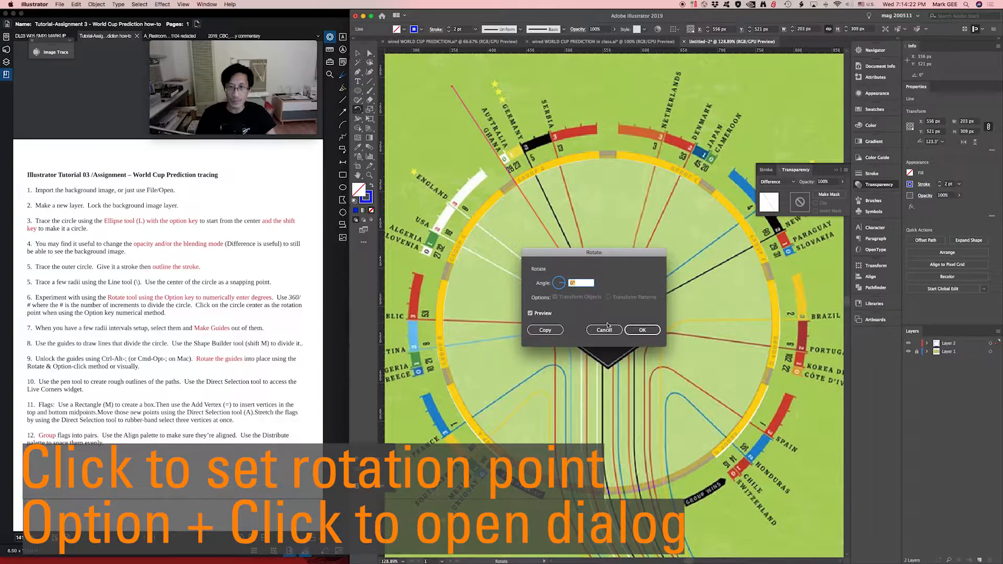
{"action": "left_click_drag", "start_coordinate": [612, 258], "coordinate": [686, 202]}
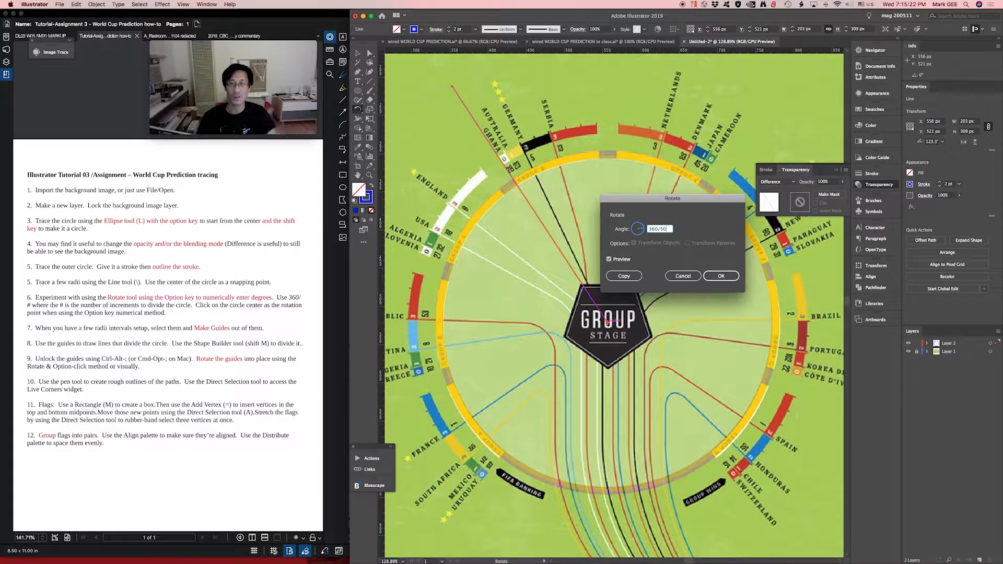
{"action": "left_click", "coordinate": [626, 275]}
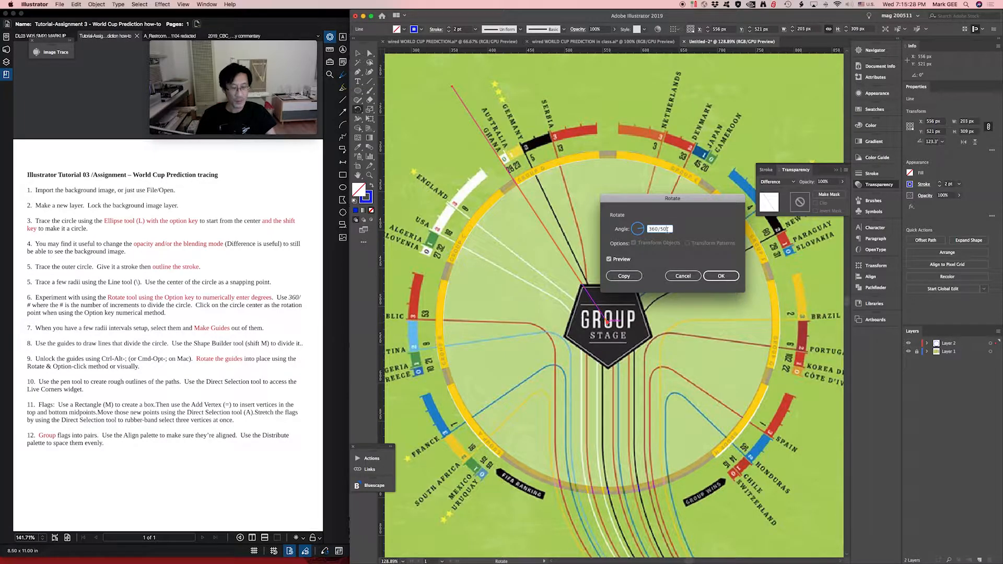
{"action": "key", "text": "Tab"}
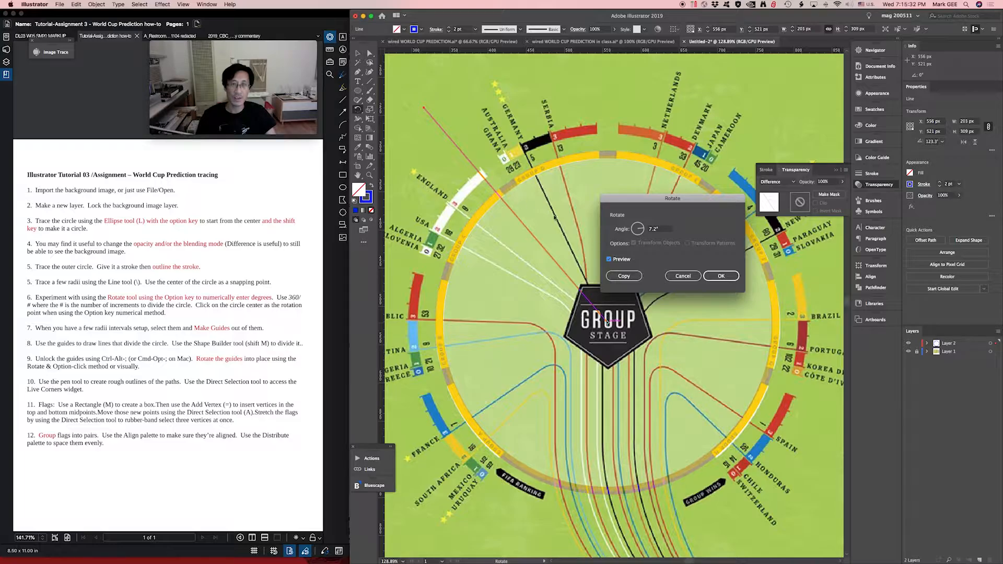
{"action": "left_click", "coordinate": [684, 276]}
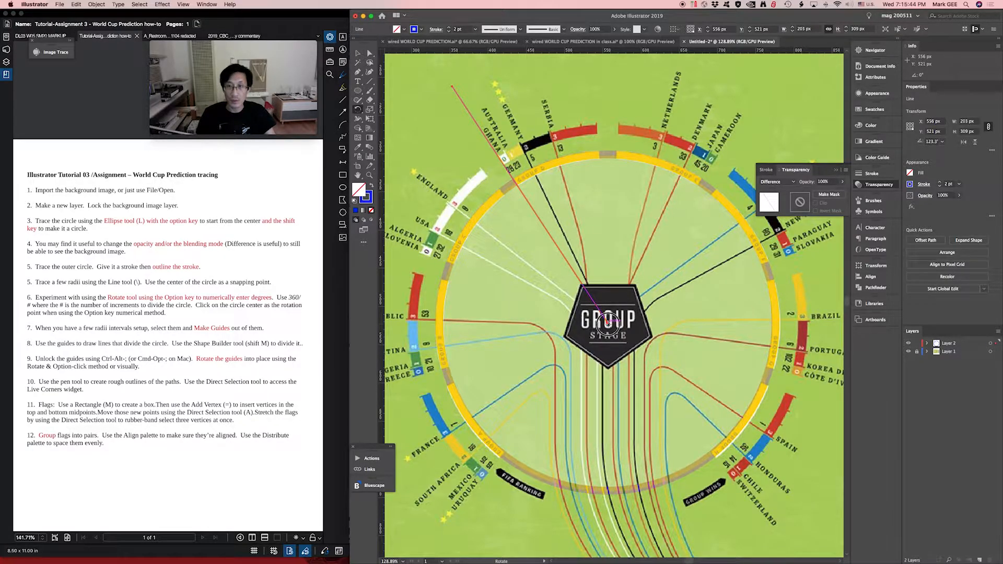
- Create a copy of the radius line rotated by 360/60 degrees around the ring's center
{"action": "left_click", "coordinate": [608, 323], "text": "alt"}
{"action": "type", "text": "360"}
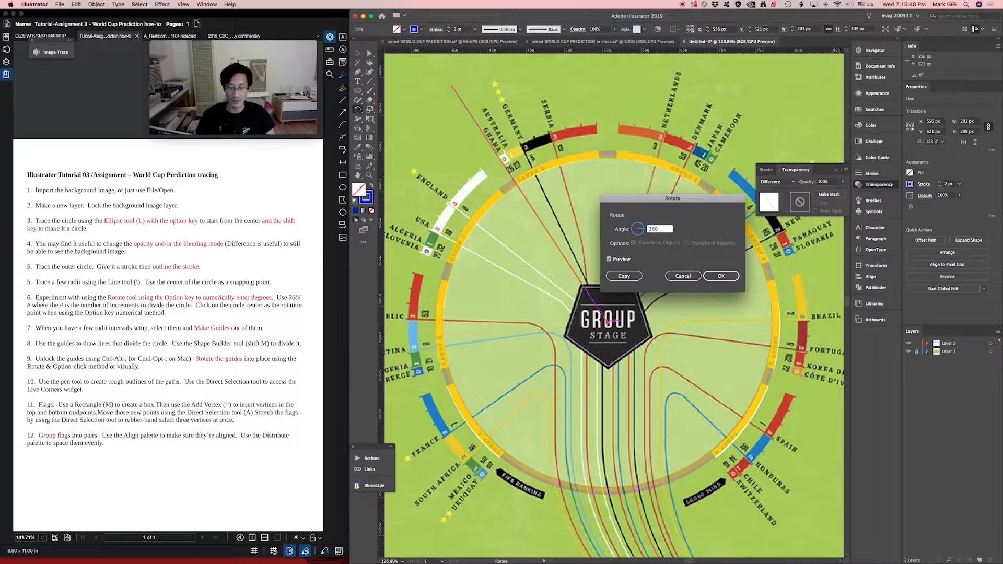
{"action": "type", "text": "/"}
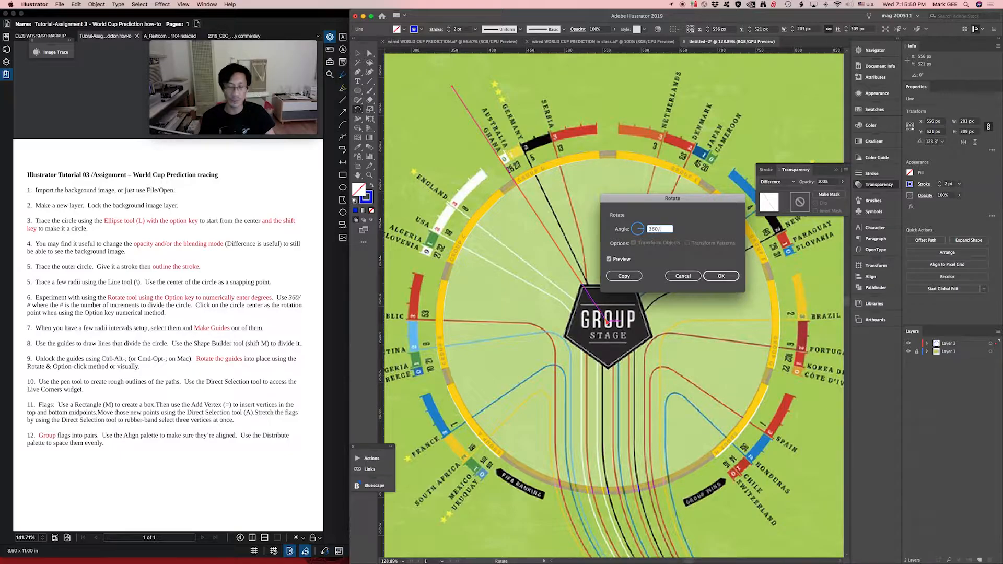
{"action": "type", "text": "60"}
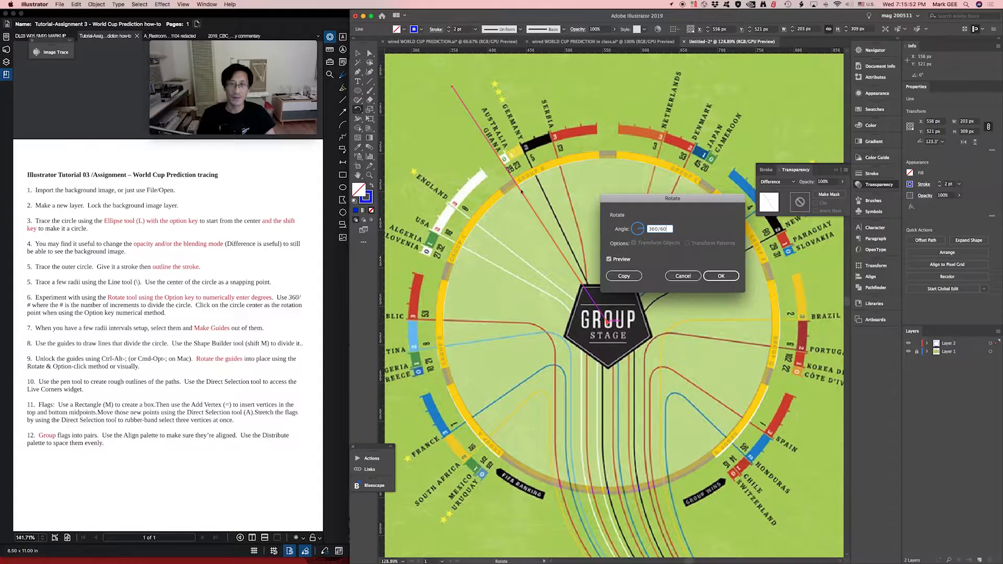
{"action": "left_click", "coordinate": [629, 276]}
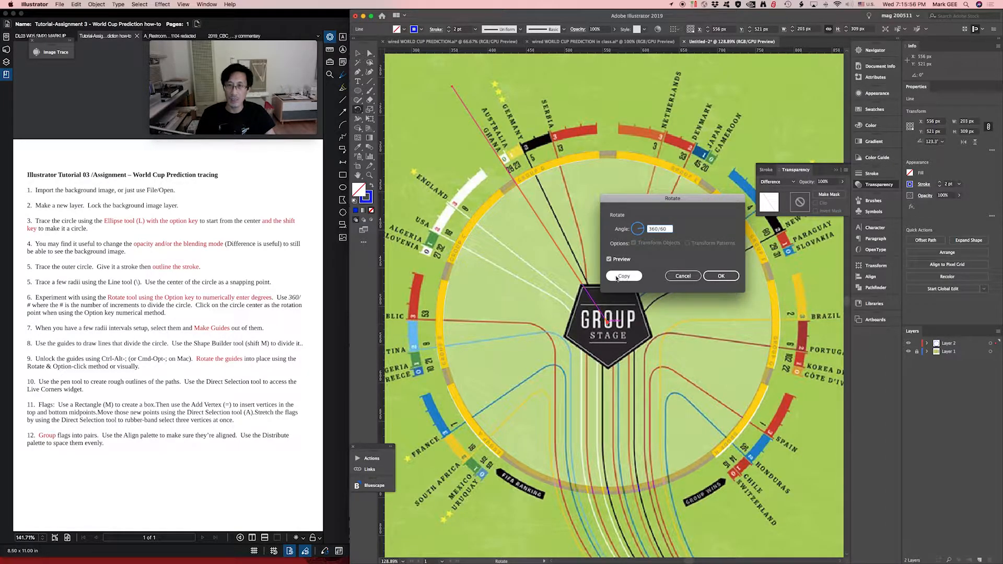
{"action": "left_click", "coordinate": [625, 278]}
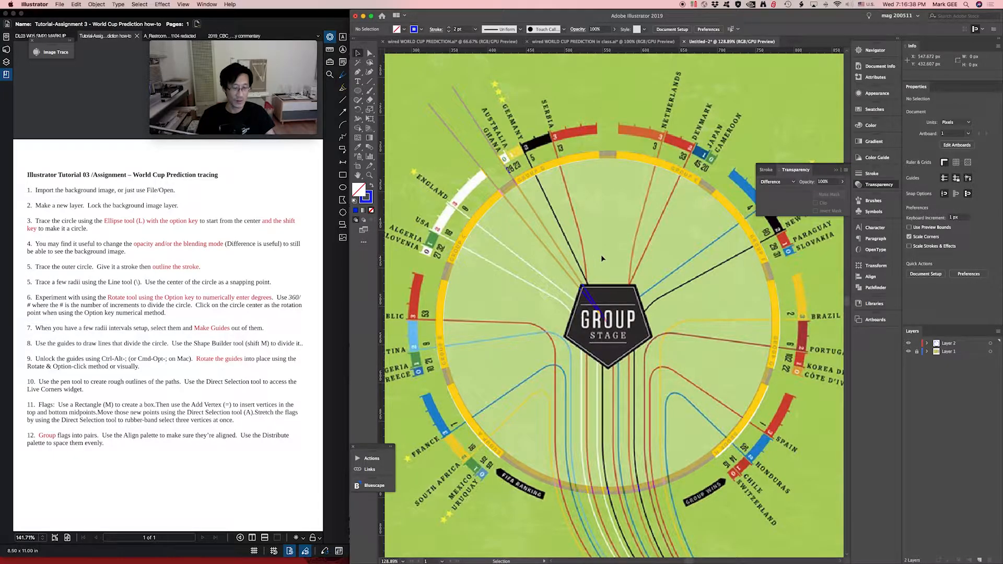
- Select the rotated copy and repeat the last transform four times to fan out more radius lines
{"action": "key", "text": "a"}
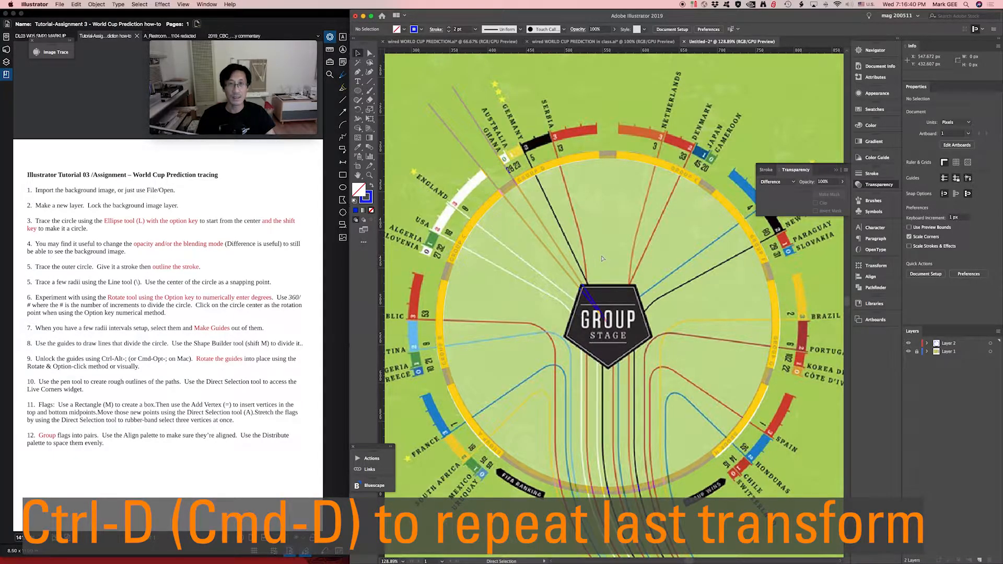
{"action": "key", "text": "v"}
{"action": "left_click", "coordinate": [536, 224]}
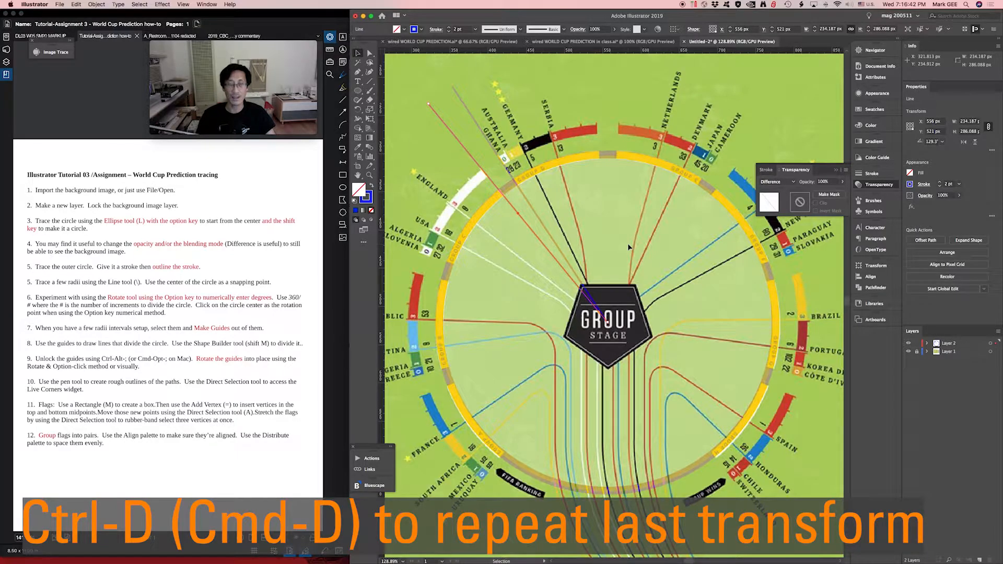
{"action": "key", "text": "a"}
{"action": "key", "text": "super+d"}
{"action": "key", "text": "super+d"}
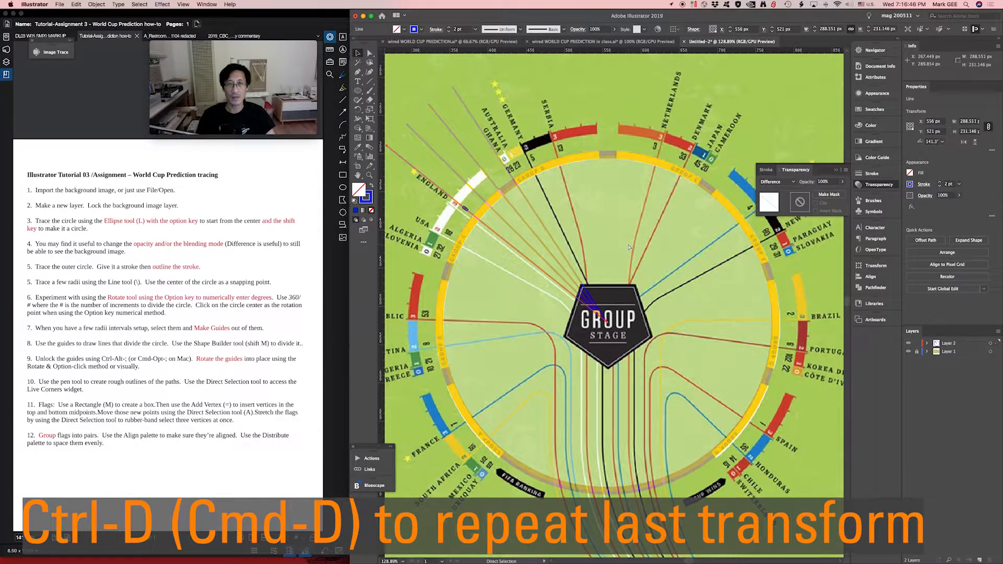
{"action": "key", "text": "super+d"}
- Keep repeating the last rotated-copy transform until radius lines fan out around the entire circle
{"action": "key", "text": "super+d"}
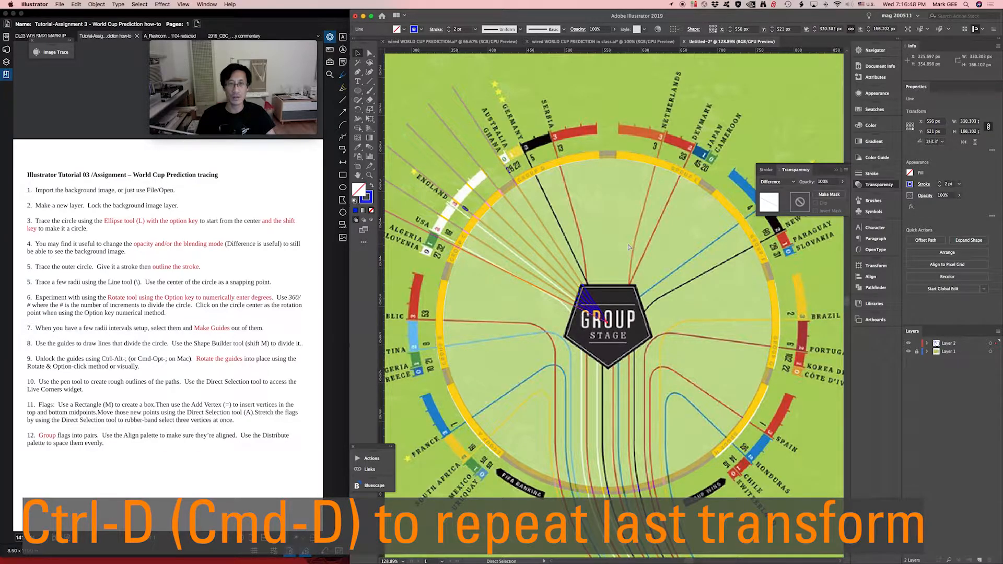
{"action": "key", "text": "super+d"}
{"action": "key", "text": "super+d"}
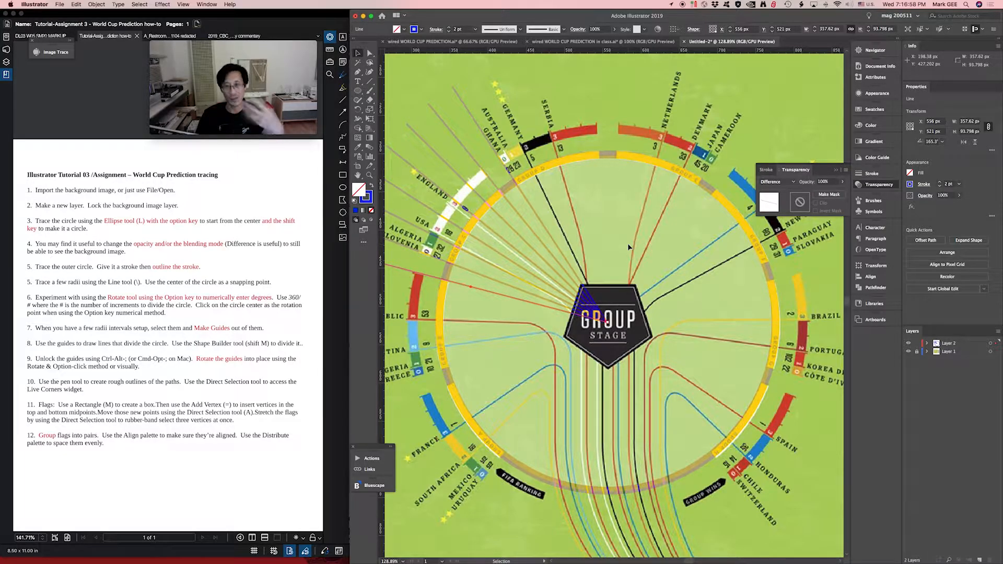
{"action": "key", "text": "super+d"}
{"action": "key", "text": "super+d"}
{"action": "key", "text": "super+d"}
{"action": "key", "text": "super+d"}
{"action": "key", "text": "super+d"}
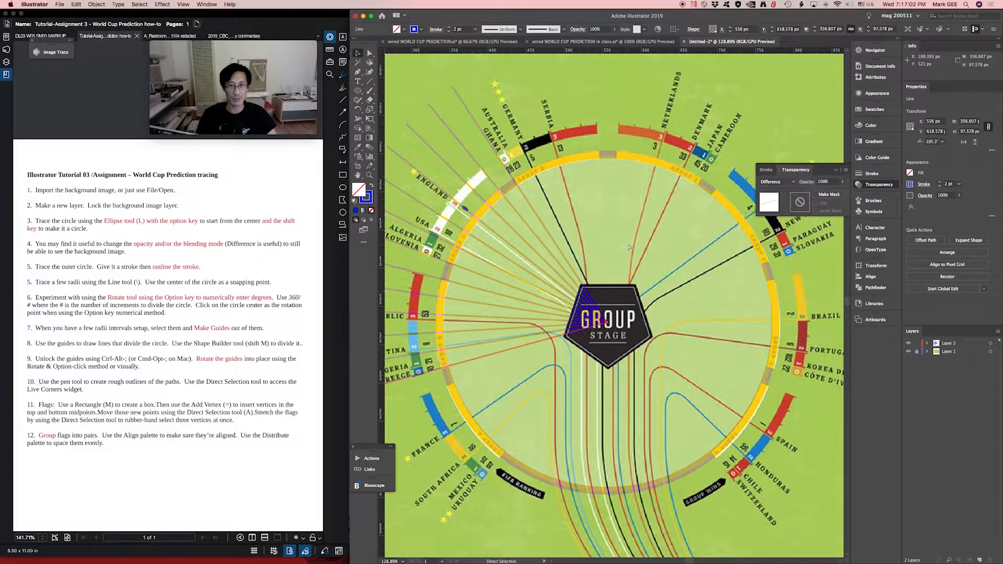
{"action": "key", "text": "super+d"}
{"action": "key", "text": "super+d"}
{"action": "key", "text": "super+d"}
{"action": "key", "text": "super+d"}
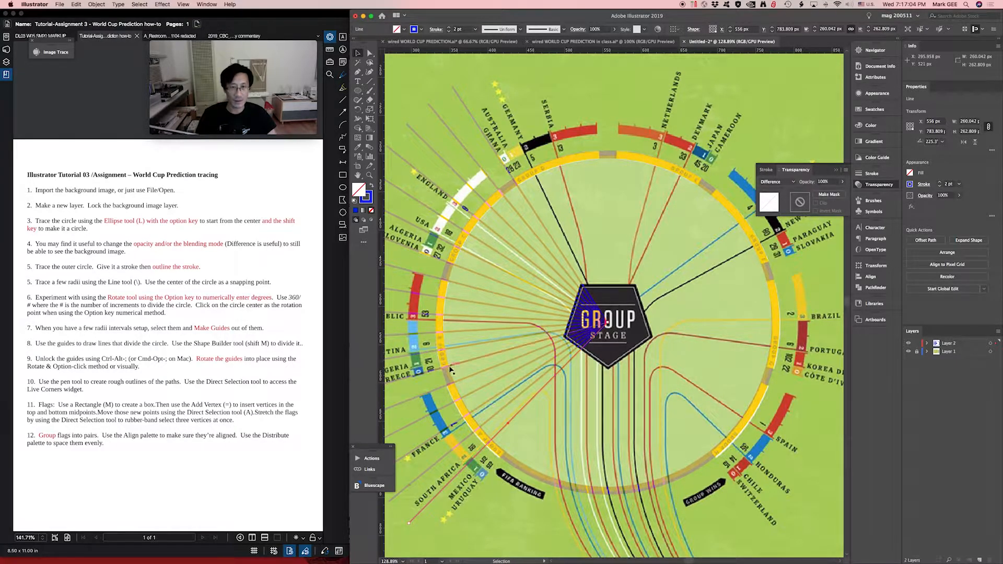
{"action": "key", "text": "super+d"}
{"action": "key", "text": "super+d"}
{"action": "key", "text": "super+d"}
{"action": "key", "text": "super+d"}
{"action": "key", "text": "super+d"}
{"action": "key", "text": "super+d"}
{"action": "key", "text": "super+d"}
{"action": "key", "text": "super+d"}
{"action": "key", "text": "super+d"}
{"action": "key", "text": "super+d"}
{"action": "key", "text": "super+d"}
{"action": "key", "text": "super+d"}
{"action": "key", "text": "super+d"}
{"action": "key", "text": "super+d"}
{"action": "key", "text": "super+d"}
{"action": "key", "text": "super+d"}
{"action": "key", "text": "super+d"}
{"action": "key", "text": "super+d"}
{"action": "key", "text": "super+d"}
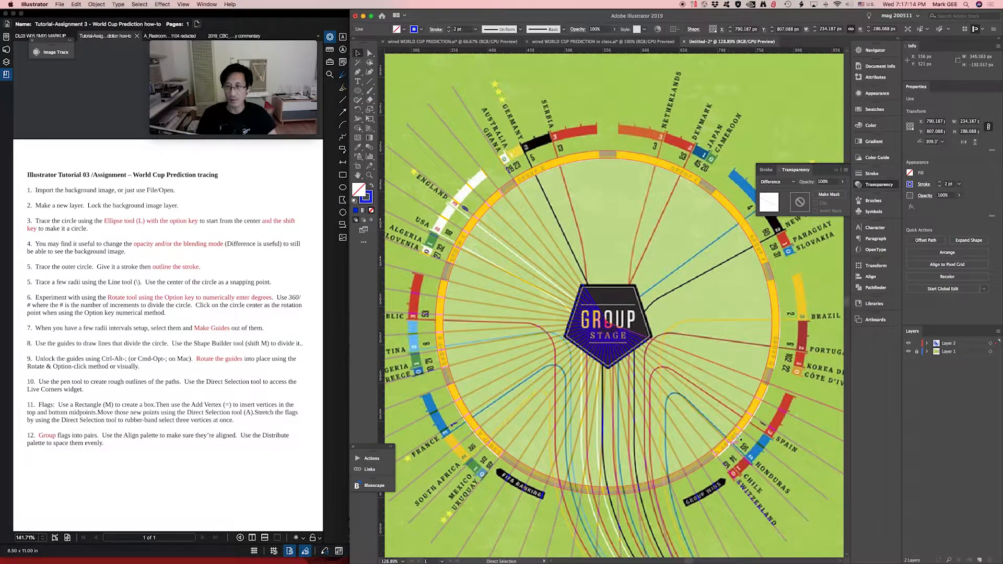
{"action": "key", "text": "super+d"}
{"action": "key", "text": "super+d"}
{"action": "key", "text": "super+d"}
{"action": "key", "text": "super+d"}
{"action": "key", "text": "super+d"}
{"action": "key", "text": "super+d"}
{"action": "key", "text": "super+d"}
{"action": "key", "text": "super+d"}
{"action": "key", "text": "super+d"}
{"action": "key", "text": "super+d"}
{"action": "key", "text": "super+d"}
{"action": "key", "text": "super+d"}
{"action": "key", "text": "super+d"}
{"action": "key", "text": "super+d"}
{"action": "key", "text": "super+d"}
{"action": "key", "text": "super+d"}
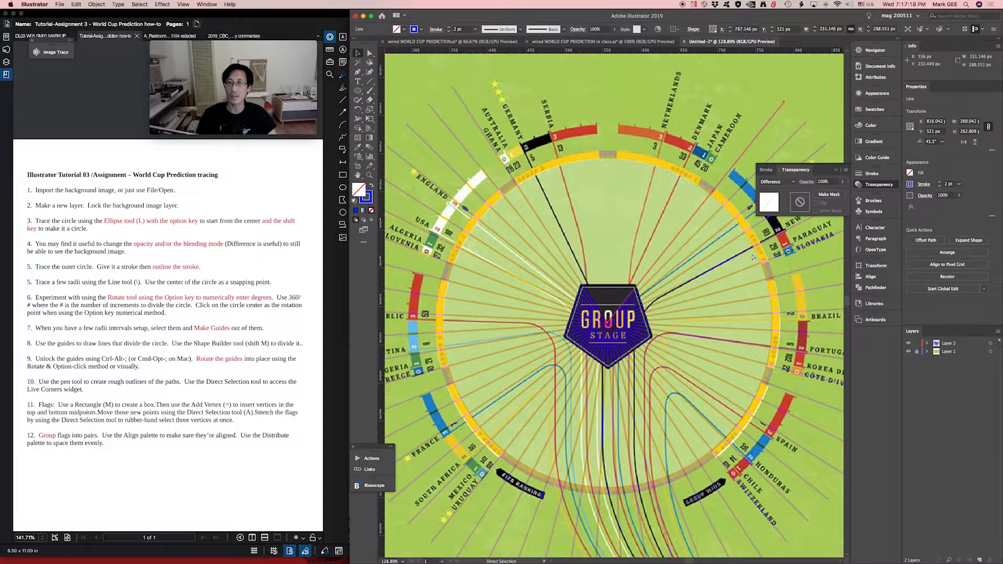
{"action": "key", "text": "super+d"}
{"action": "key", "text": "super+d"}
{"action": "key", "text": "super+d"}
{"action": "key", "text": "super+d"}
{"action": "key", "text": "super+d"}
{"action": "key", "text": "super+d"}
{"action": "key", "text": "super+d"}
{"action": "key", "text": "super+d"}
{"action": "key", "text": "super+d"}
{"action": "key", "text": "super+d"}
{"action": "key", "text": "super+d"}
{"action": "key", "text": "super+d"}
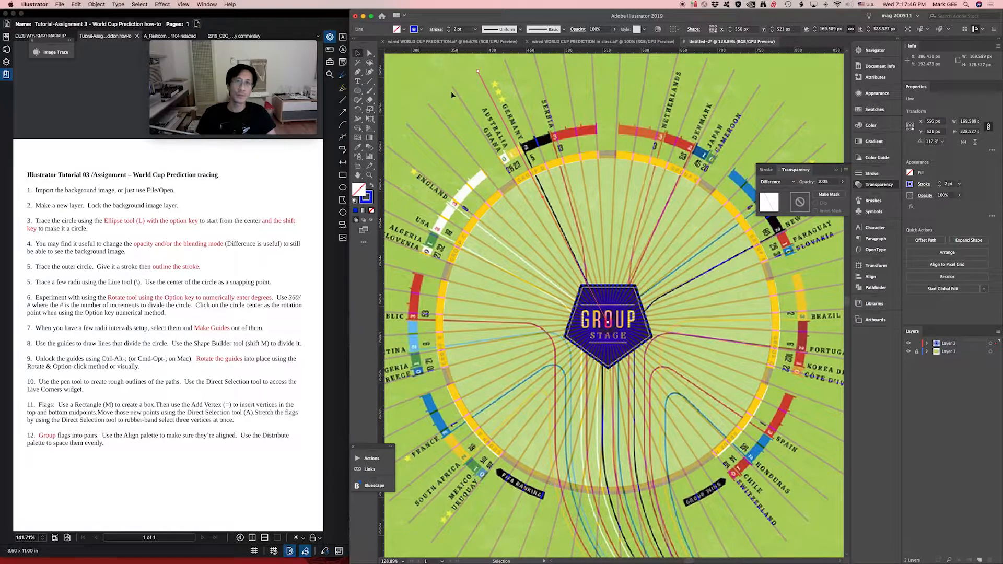
- Hide the background image on Layer 1 so that only the ring and the full fan of radius lines show
{"action": "key", "text": "super+minus"}
{"action": "key", "text": "super+minus"}
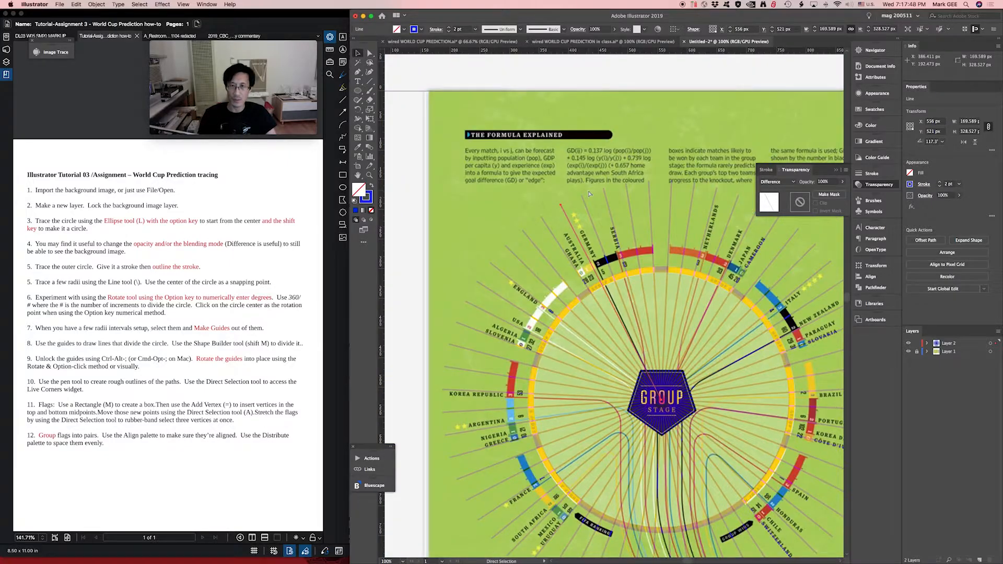
{"action": "key", "text": "space"}
{"action": "left_click_drag", "start_coordinate": [545, 207], "coordinate": [476, 149]}
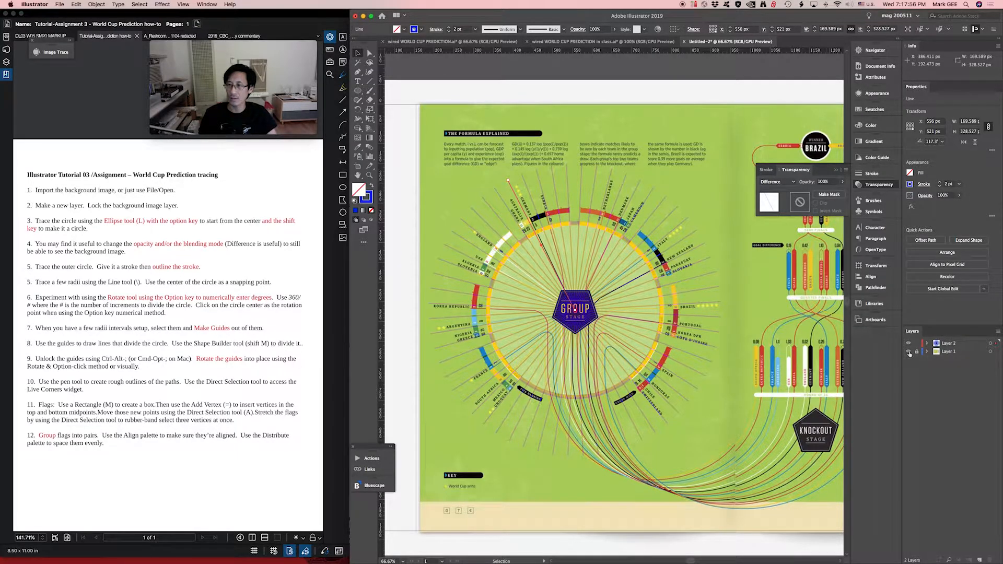
{"action": "left_click", "coordinate": [908, 352]}
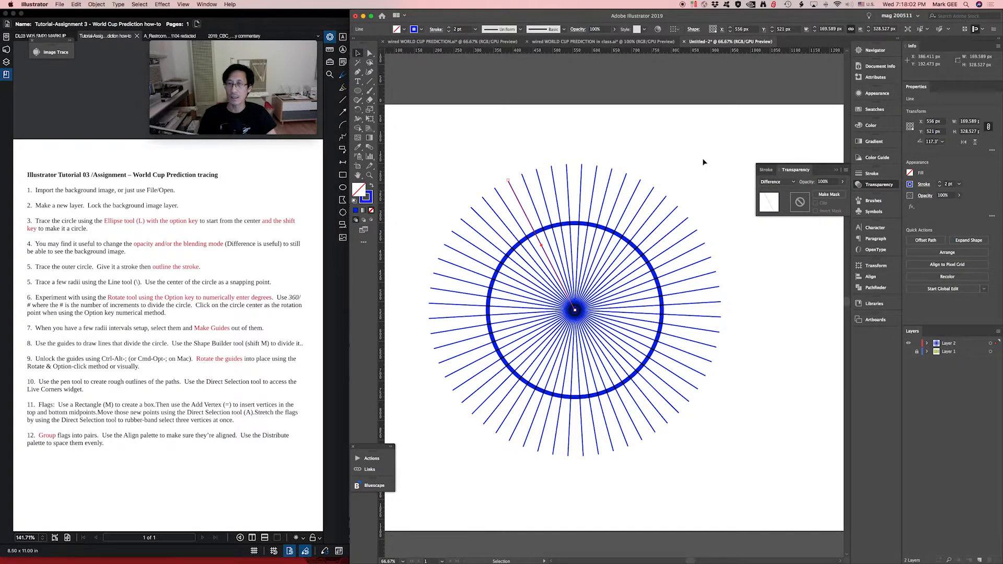
- Select all the radius lines without the ring and convert them into guides
{"action": "key", "text": "super+a"}
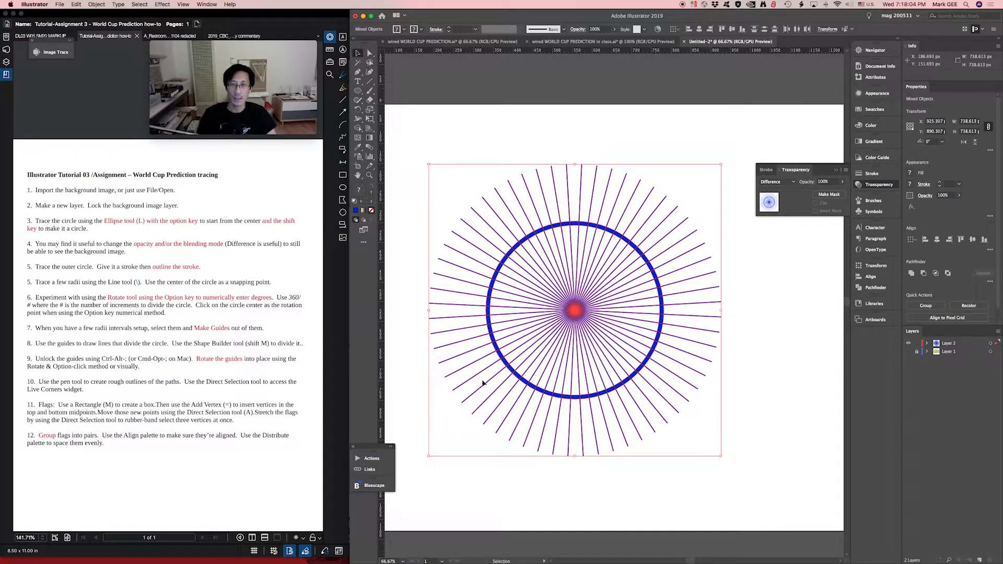
{"action": "left_click", "coordinate": [641, 253], "text": "shift"}
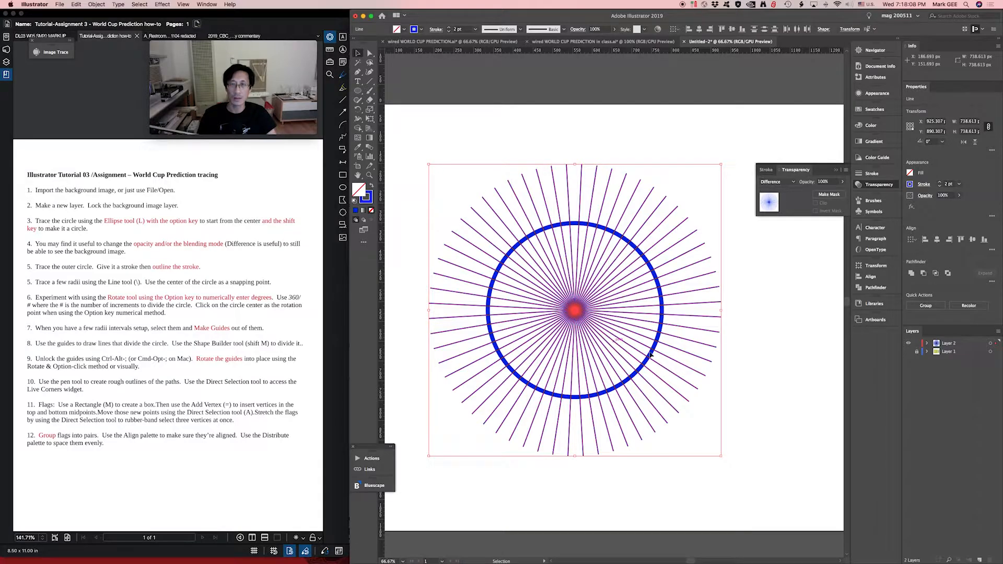
{"action": "right_click", "coordinate": [667, 222]}
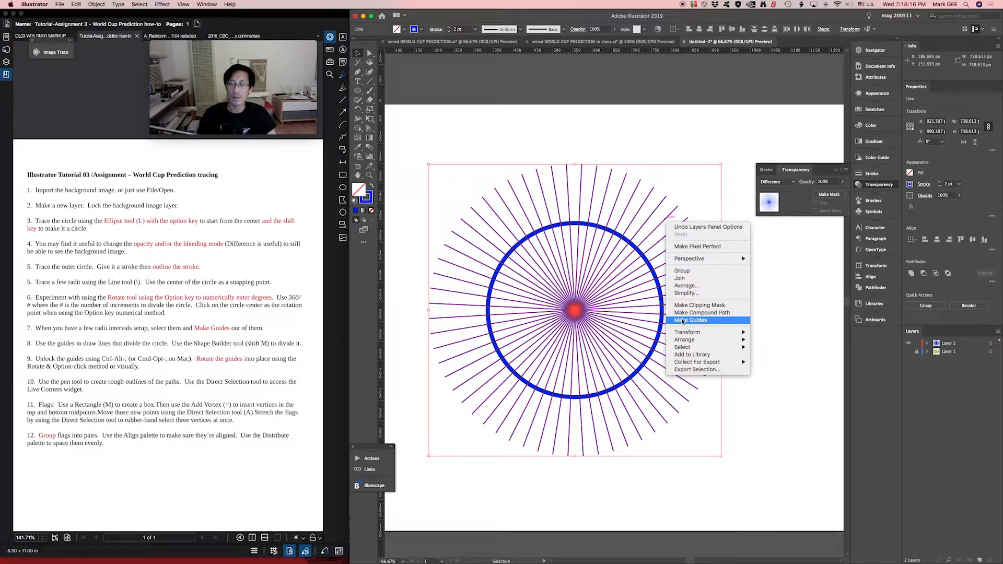
{"action": "left_click", "coordinate": [682, 320]}
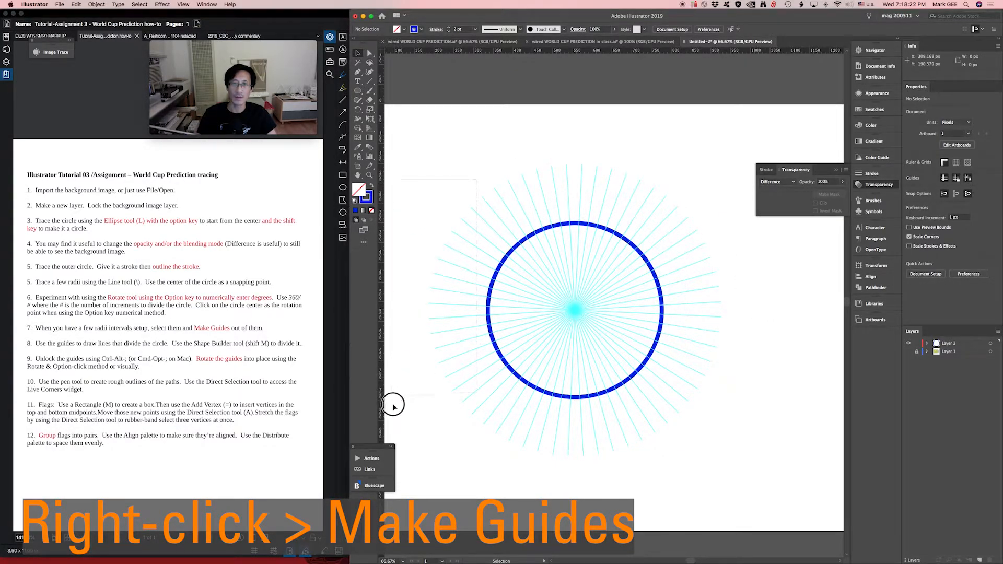
- Test whether the new guides can be selected by selecting across them and the ring, and clear the selection
{"action": "left_click_drag", "start_coordinate": [733, 501], "coordinate": [511, 434]}
{"action": "left_click", "coordinate": [676, 314]}
{"action": "left_click_drag", "start_coordinate": [618, 223], "coordinate": [537, 339]}
{"action": "left_click_drag", "start_coordinate": [647, 193], "coordinate": [522, 294]}
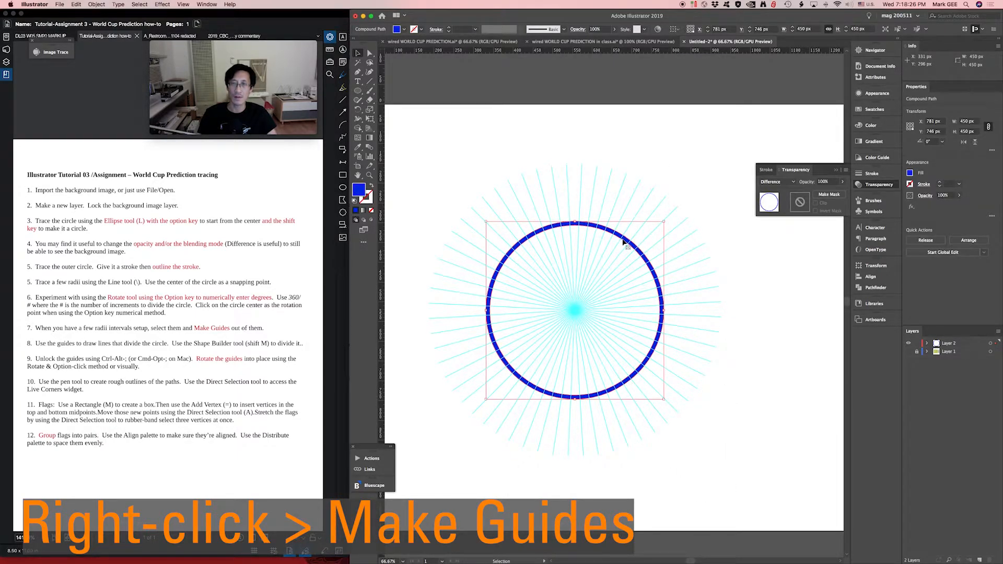
{"action": "left_click", "coordinate": [675, 163]}
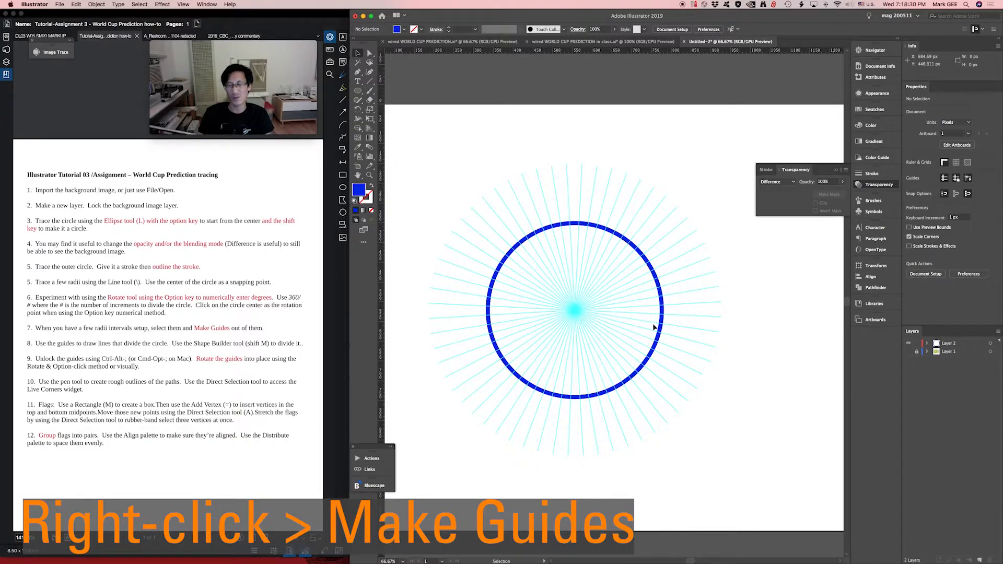
- Show the background image on Layer 1 again and enlarge the group stage circle
{"action": "left_click", "coordinate": [909, 354]}
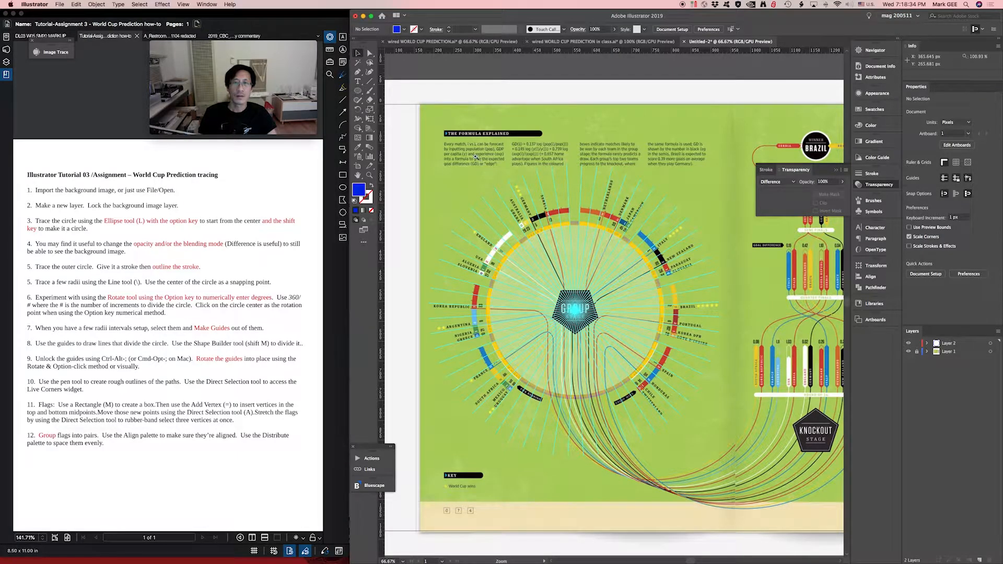
{"action": "left_click_drag", "start_coordinate": [599, 330], "coordinate": [645, 397]}
{"action": "left_click_drag", "start_coordinate": [644, 307], "coordinate": [610, 327]}
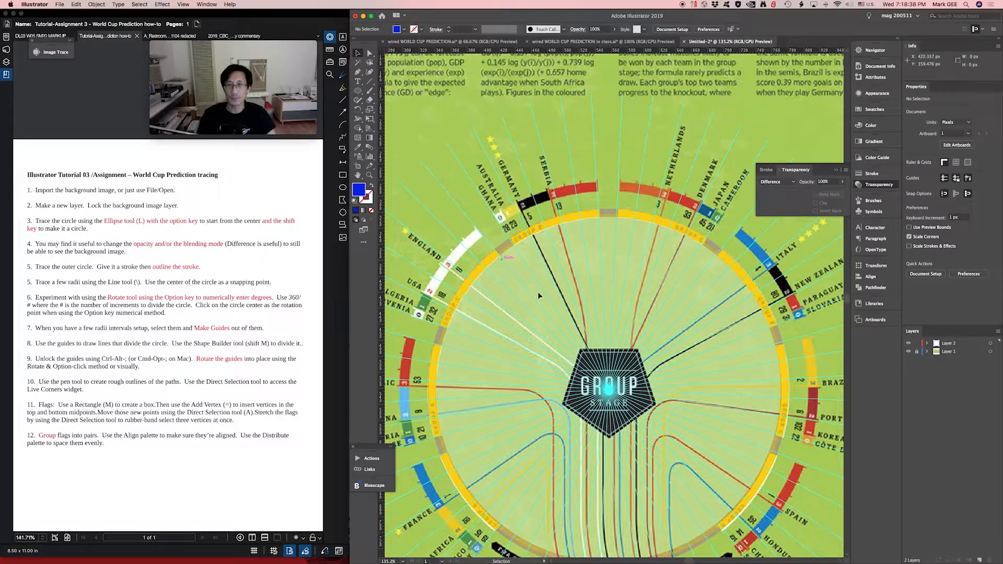
- Draw five short line segments across the ring along the guides: one by Ghana, two around the gap before Netherlands, two around the gap before Italy
{"action": "key", "text": "backslash"}
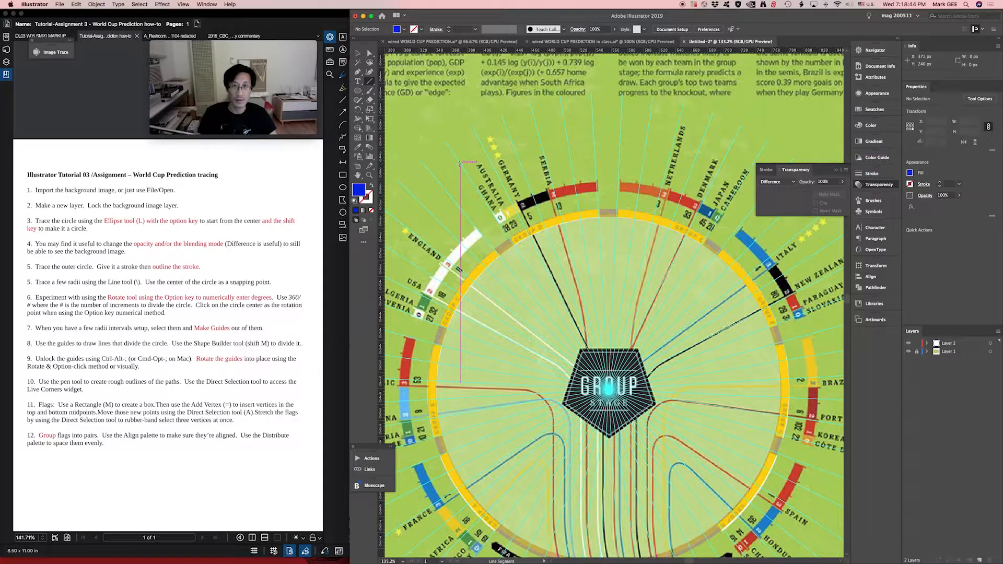
{"action": "mouse_move", "coordinate": [459, 164]}
{"action": "left_mouse_down"}
{"action": "mouse_move", "coordinate": [484, 197]}
{"action": "mouse_move", "coordinate": [503, 261]}
{"action": "mouse_move", "coordinate": [522, 258]}
{"action": "left_mouse_up"}
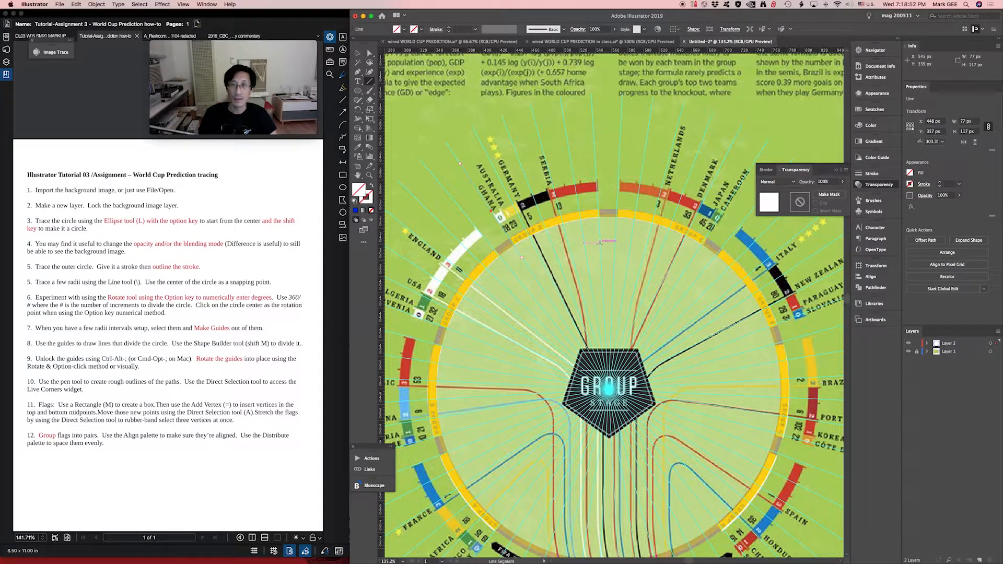
{"action": "left_click_drag", "start_coordinate": [600, 245], "coordinate": [595, 180]}
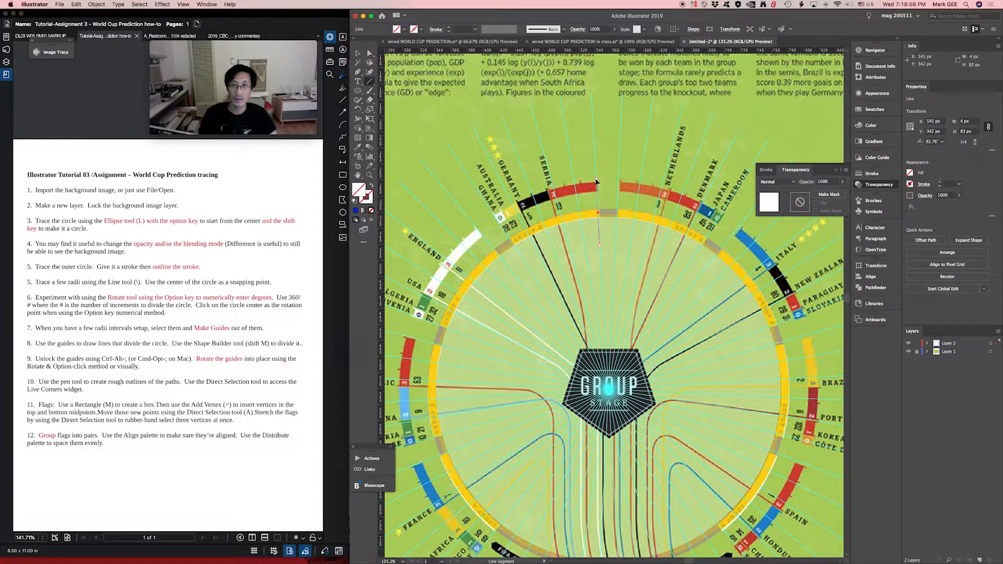
{"action": "left_click_drag", "start_coordinate": [619, 184], "coordinate": [617, 235]}
{"action": "mouse_move", "coordinate": [689, 260]}
{"action": "left_mouse_down"}
{"action": "mouse_move", "coordinate": [705, 238]}
{"action": "mouse_move", "coordinate": [716, 246]}
{"action": "mouse_move", "coordinate": [704, 270]}
{"action": "left_mouse_up"}
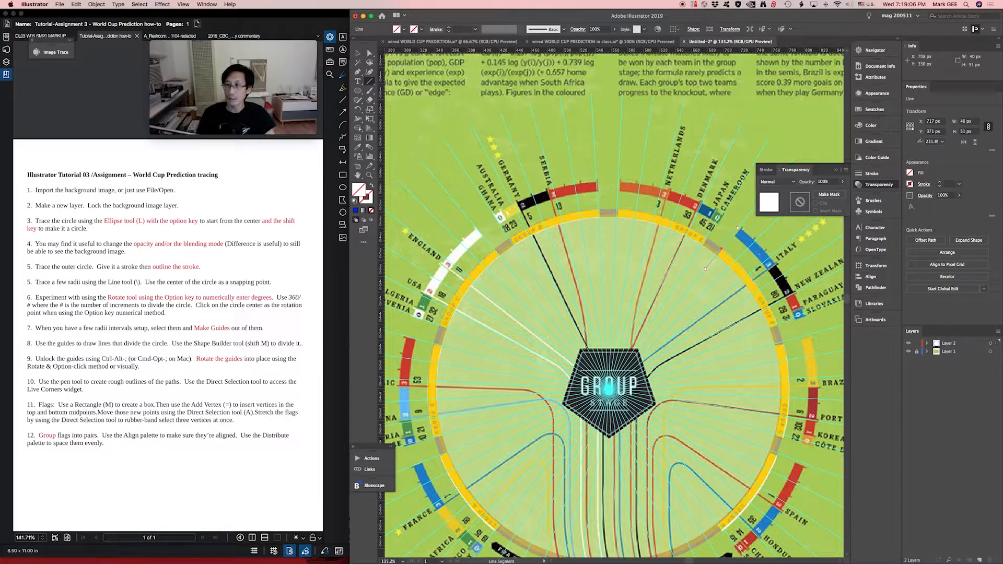
- Select the five new line segments together and set their stroke weight to 3 pt
{"action": "key", "text": "v"}
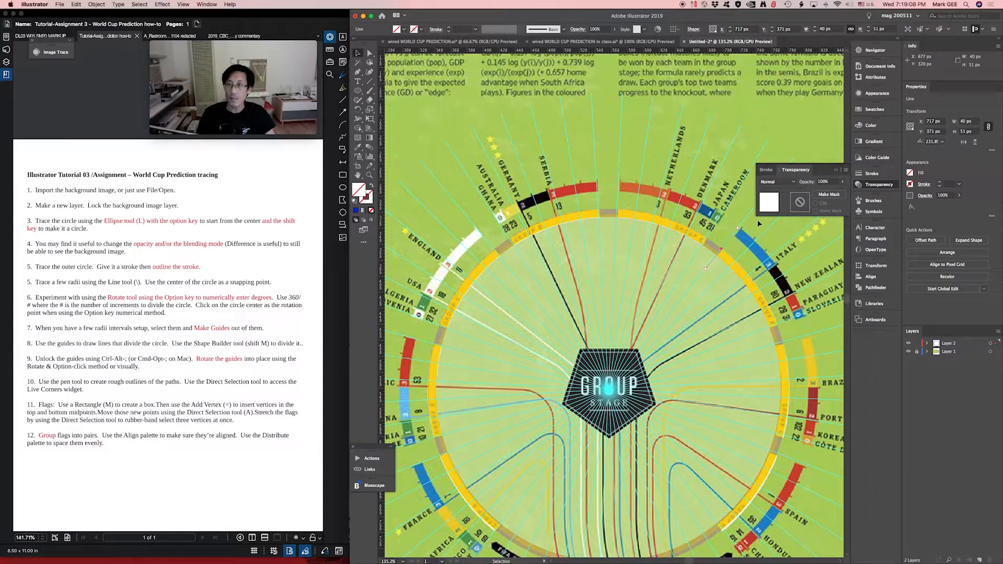
{"action": "left_click_drag", "start_coordinate": [759, 223], "coordinate": [431, 293]}
{"action": "left_click", "coordinate": [627, 217], "text": "shift"}
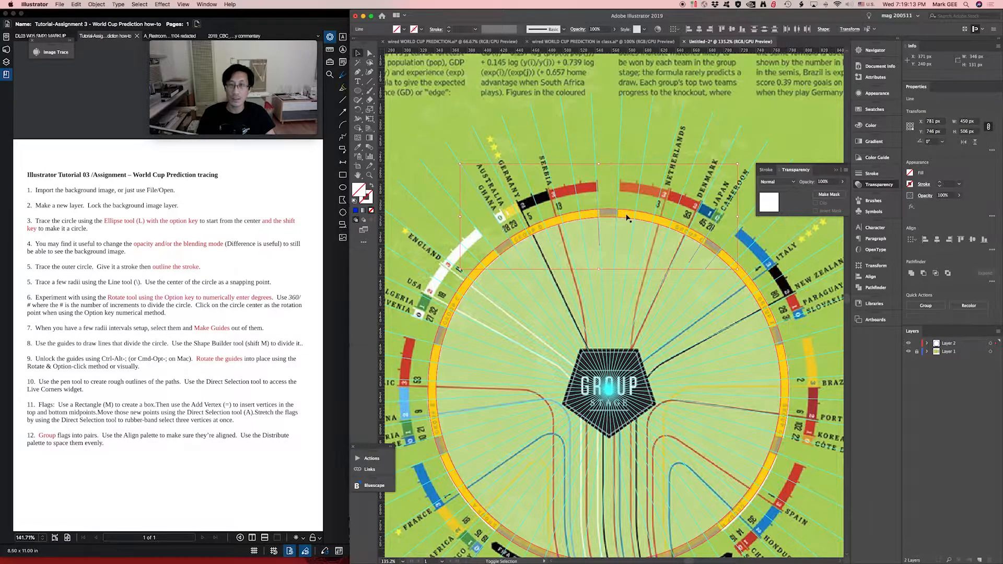
{"action": "left_click", "coordinate": [879, 177]}
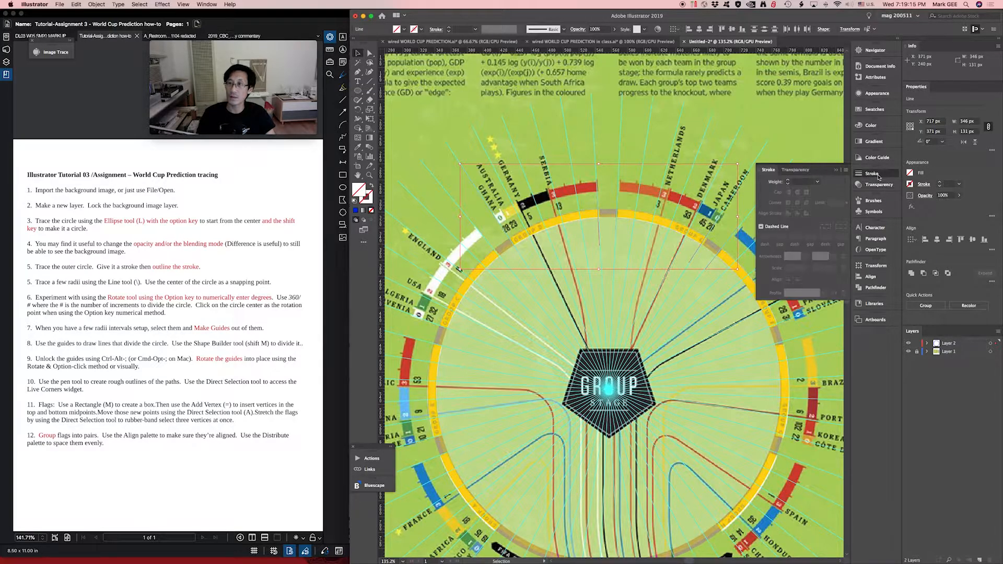
{"action": "left_click", "coordinate": [818, 183]}
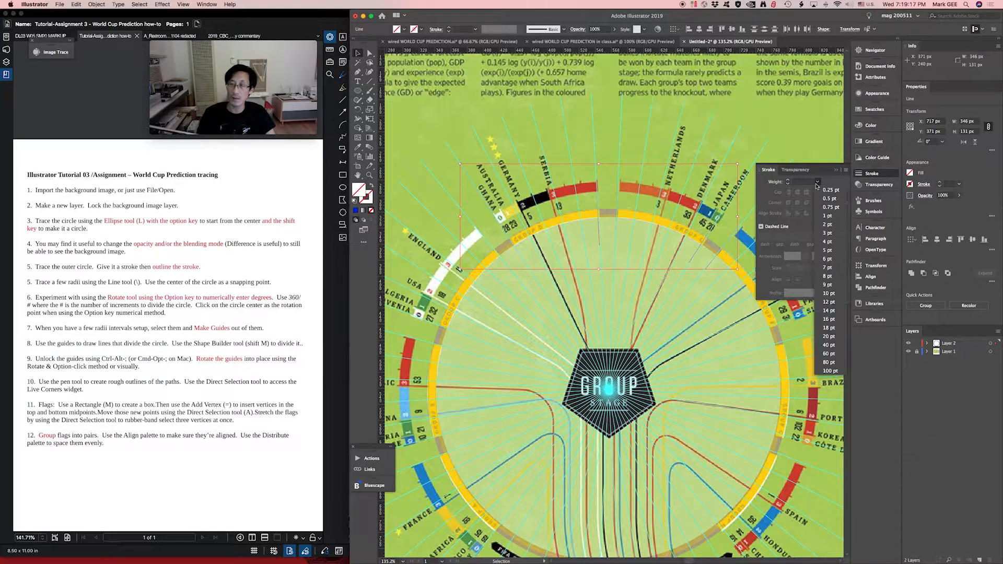
{"action": "left_click", "coordinate": [828, 233]}
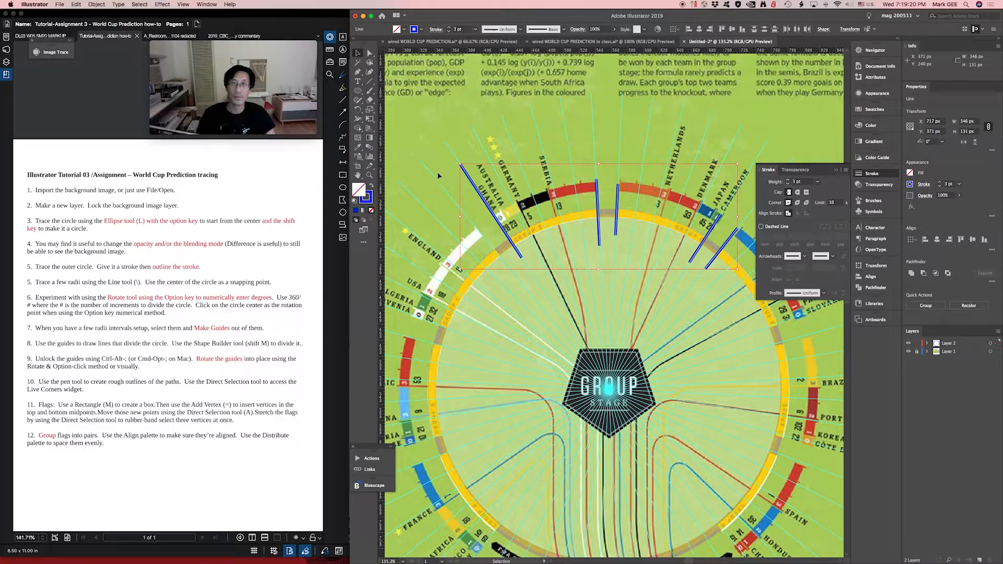
{"action": "left_click", "coordinate": [437, 176]}
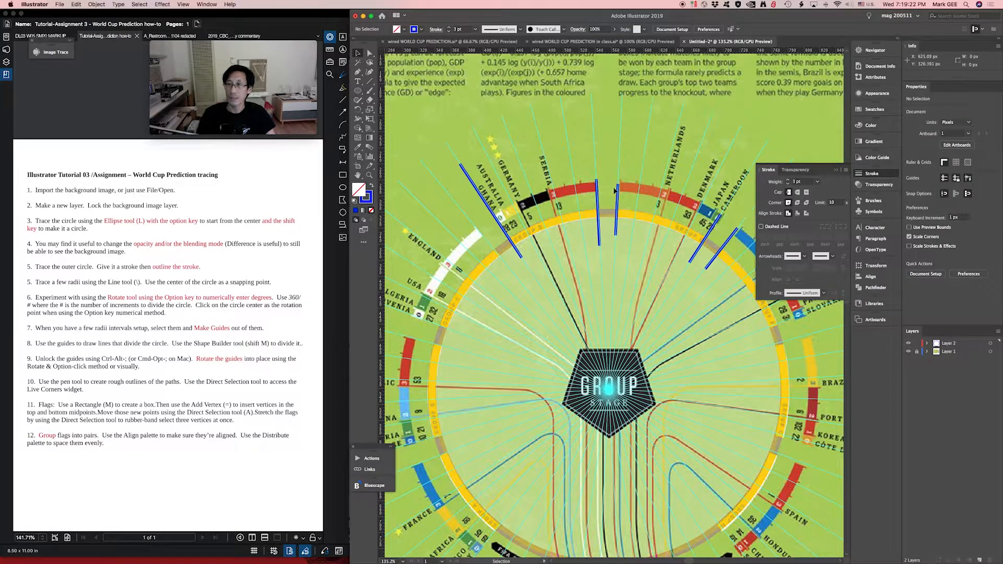
- Collapse the stroke settings and hide the guides
{"action": "left_click", "coordinate": [872, 174]}
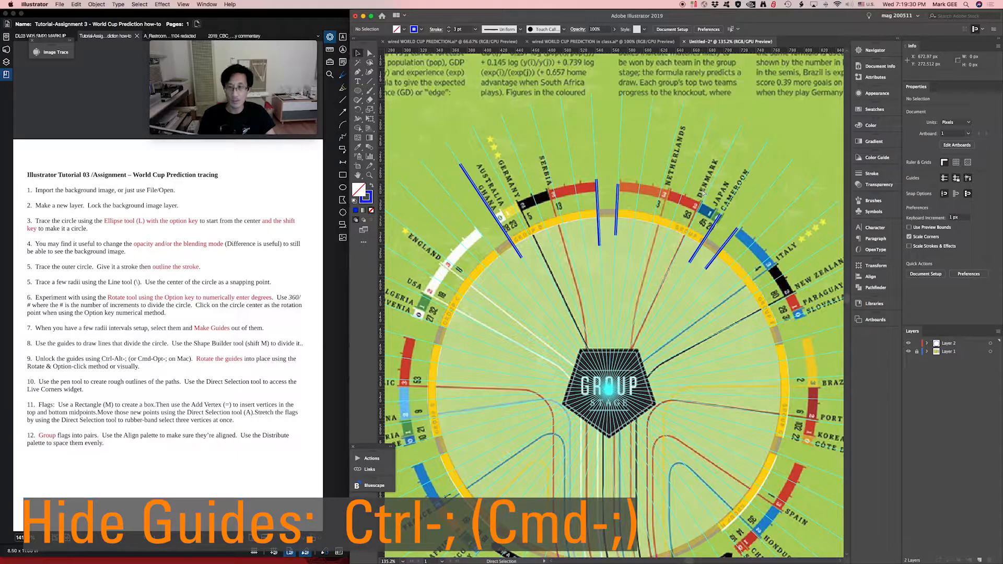
{"action": "left_click", "coordinate": [183, 4]}
{"action": "mouse_move", "coordinate": [206, 4]}
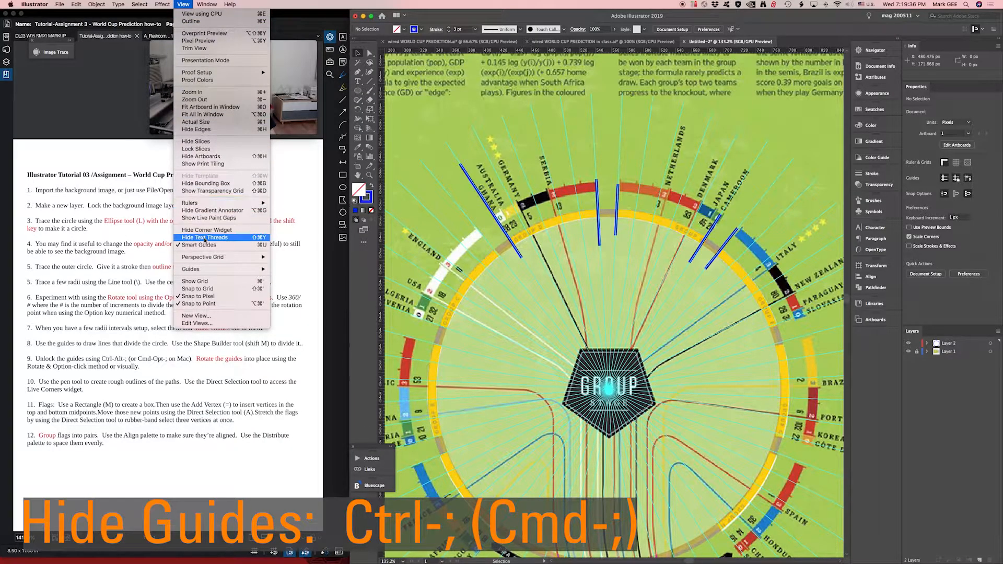
{"action": "mouse_move", "coordinate": [207, 269]}
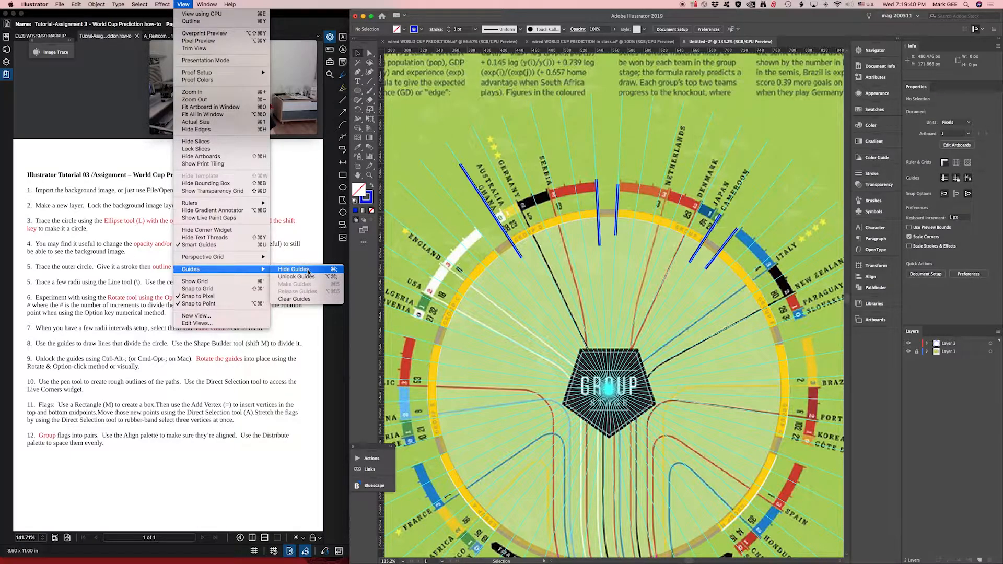
{"action": "left_click", "coordinate": [308, 271]}
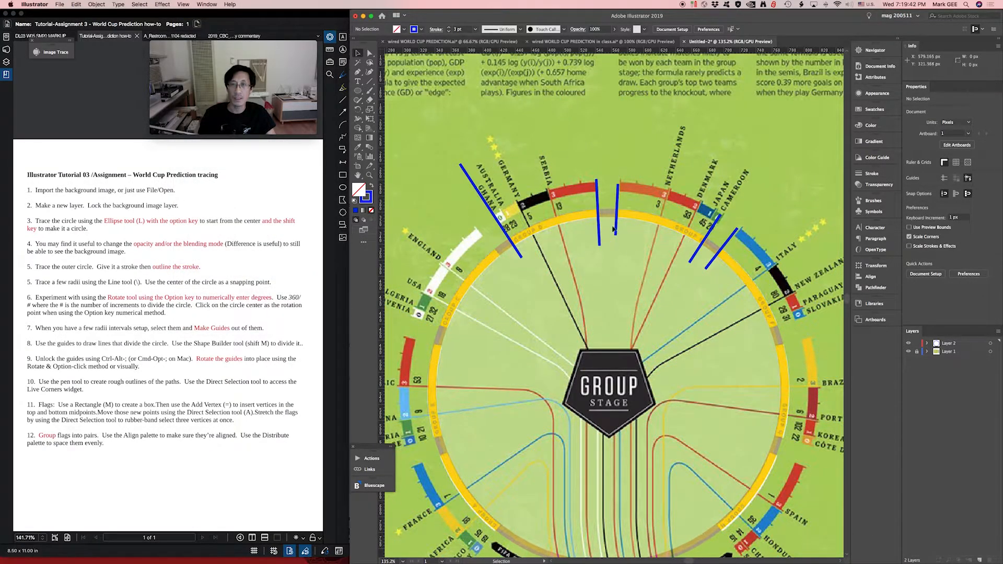
- Check the divider lines crossing the ring by selecting them one after another, and clear the selection
{"action": "left_click", "coordinate": [501, 227]}
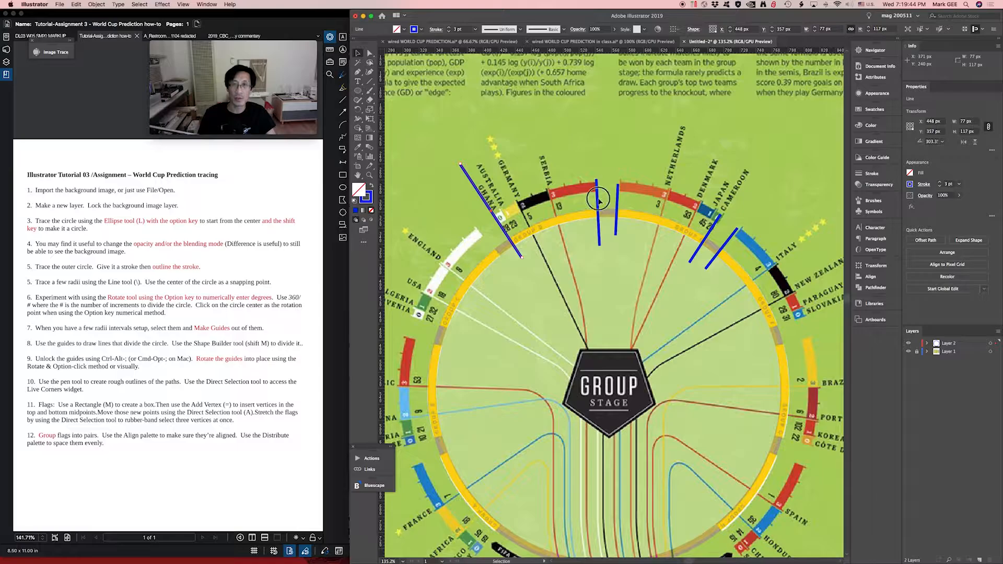
{"action": "left_click", "coordinate": [599, 200]}
{"action": "left_click", "coordinate": [598, 199]}
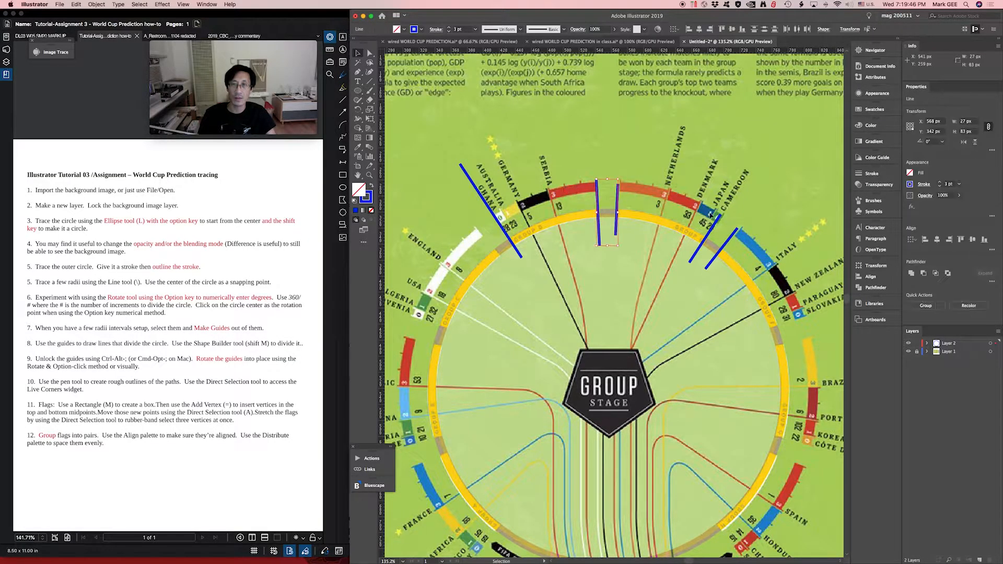
{"action": "left_click", "coordinate": [712, 226]}
{"action": "left_click", "coordinate": [731, 239]}
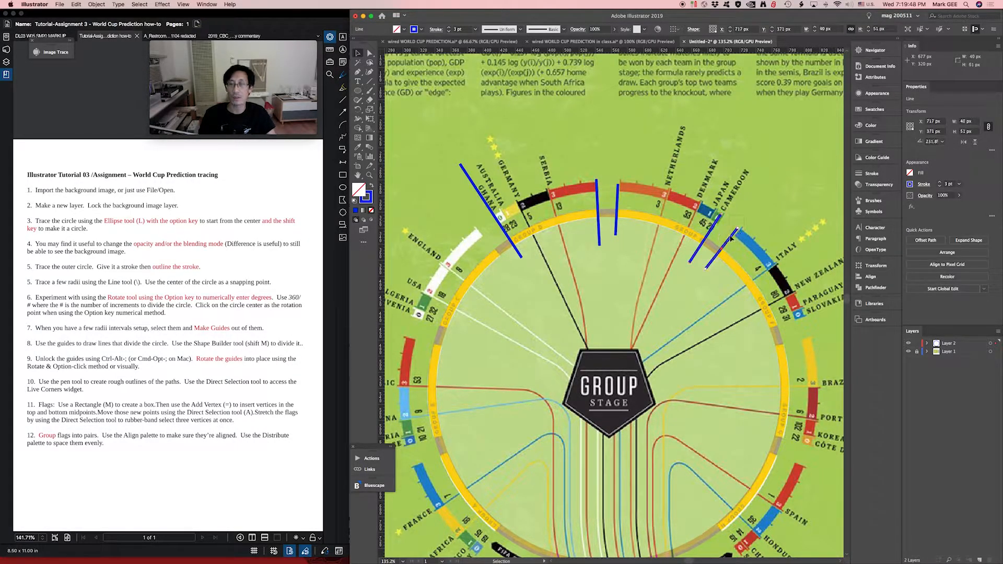
{"action": "left_click", "coordinate": [758, 156]}
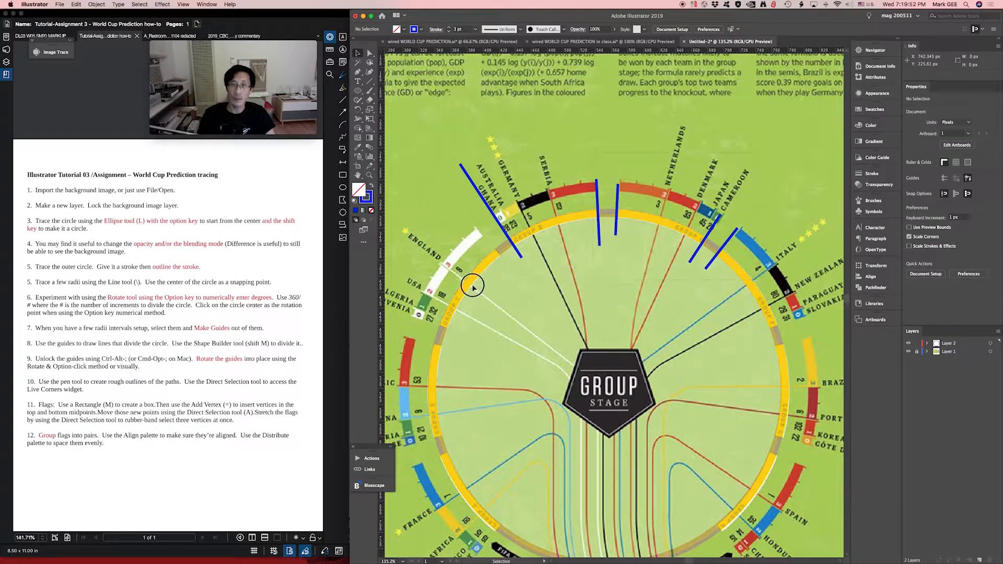
- Select all the traced artwork and use Shape Builder to split the ring at the divider lines into the Group D and Group E segments
{"action": "key", "text": "super+a"}
{"action": "key", "text": "a"}
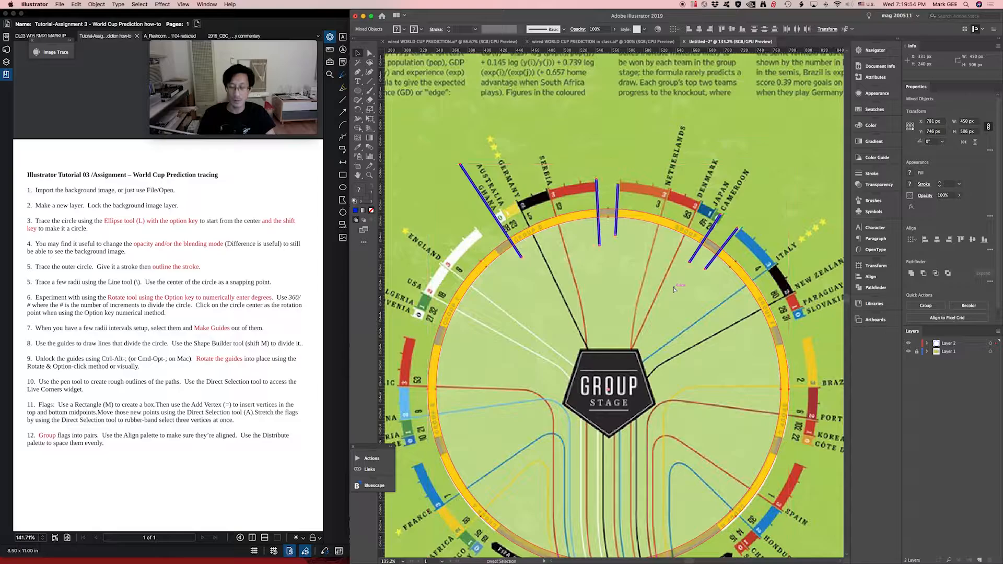
{"action": "key", "text": "super+equal"}
{"action": "key", "text": "super+equal"}
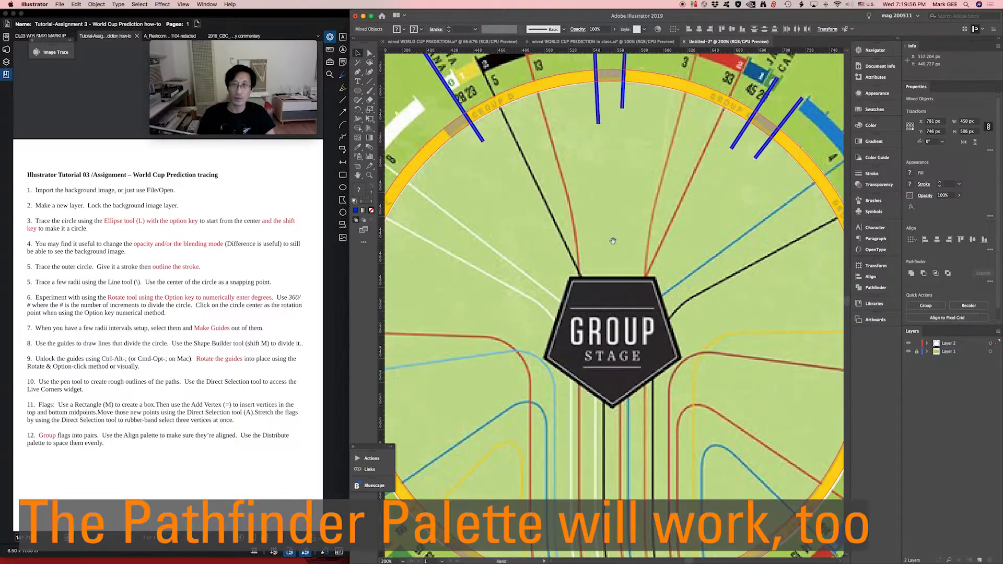
{"action": "left_click_drag", "start_coordinate": [587, 225], "coordinate": [587, 334]}
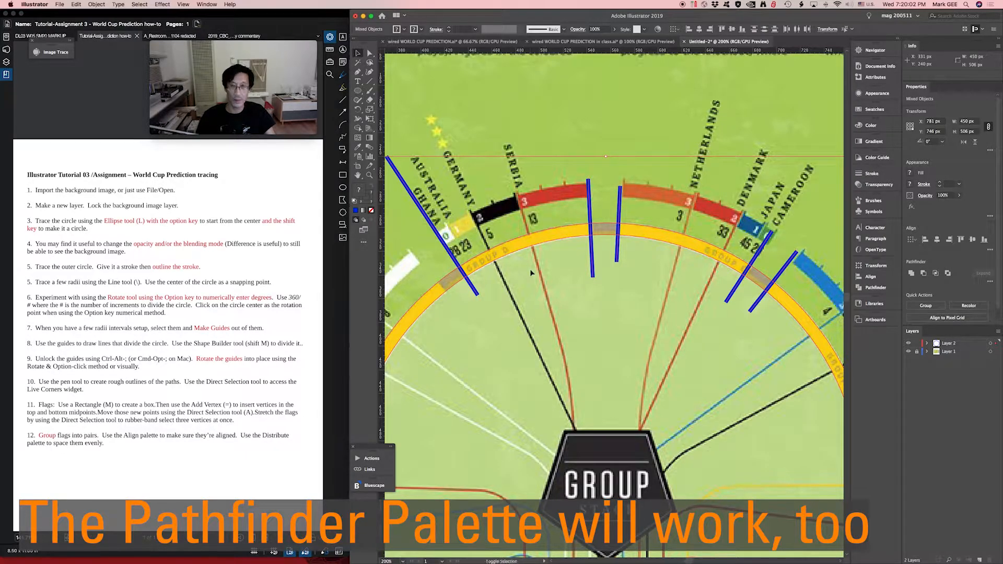
{"action": "key", "text": "shift+m"}
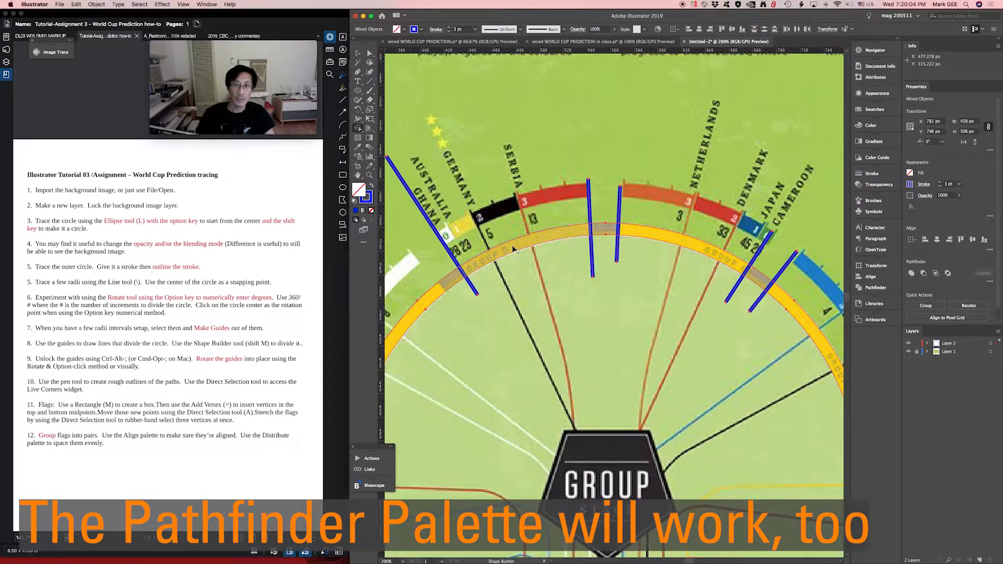
{"action": "left_click", "coordinate": [664, 236]}
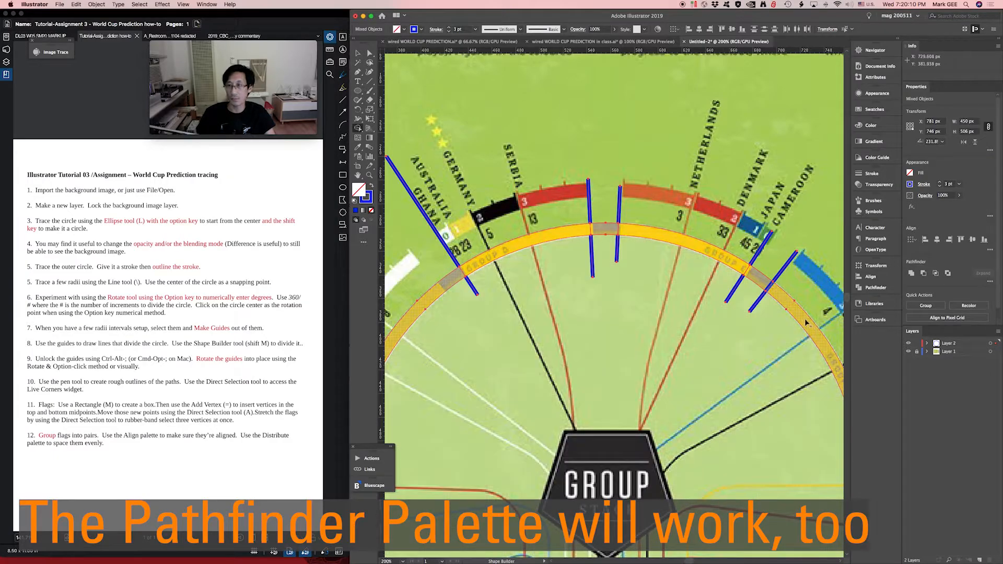
- Select the Group D and Group E ring segments together, set their blending mode to Normal and fill them with white
{"action": "key", "text": "v"}
{"action": "left_click", "coordinate": [555, 154]}
{"action": "left_click", "coordinate": [555, 145]}
{"action": "left_click", "coordinate": [564, 236]}
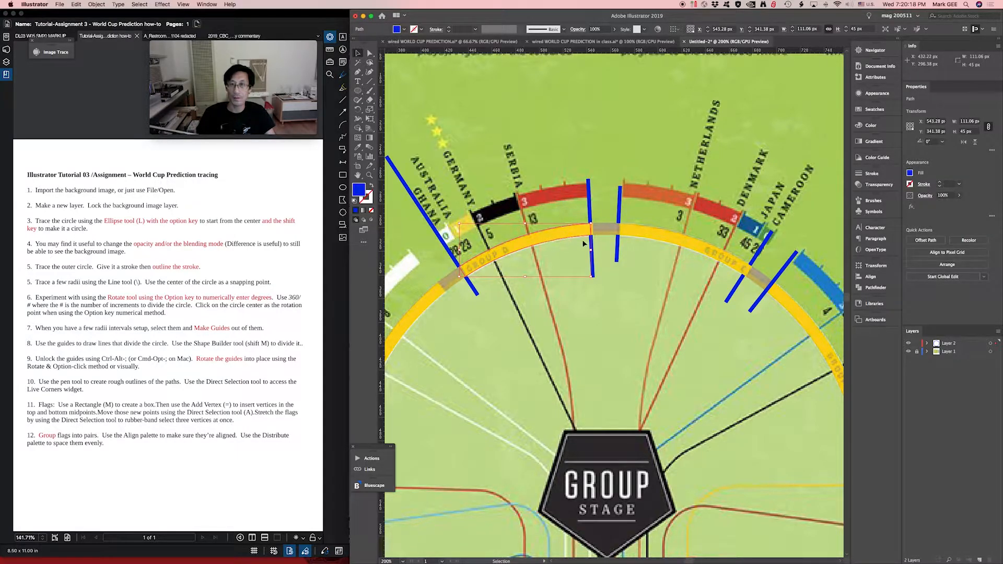
{"action": "left_click", "coordinate": [701, 257]}
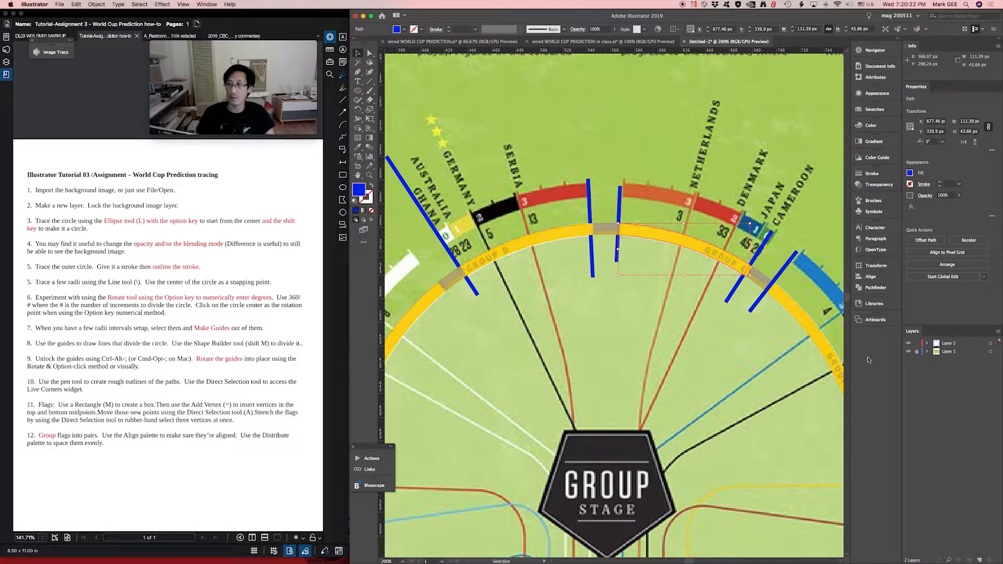
{"action": "left_click", "coordinate": [554, 231], "text": "shift"}
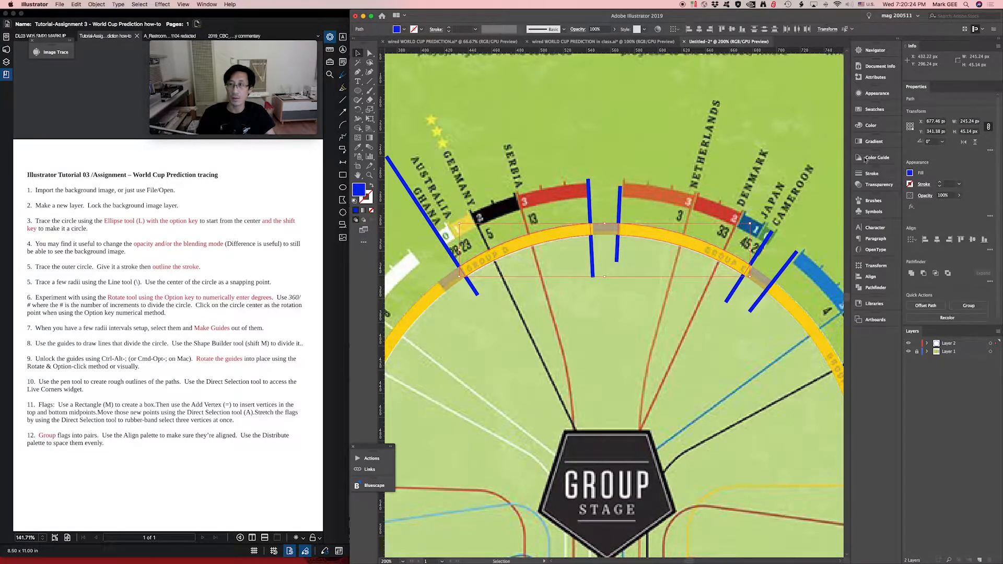
{"action": "left_click", "coordinate": [877, 184]}
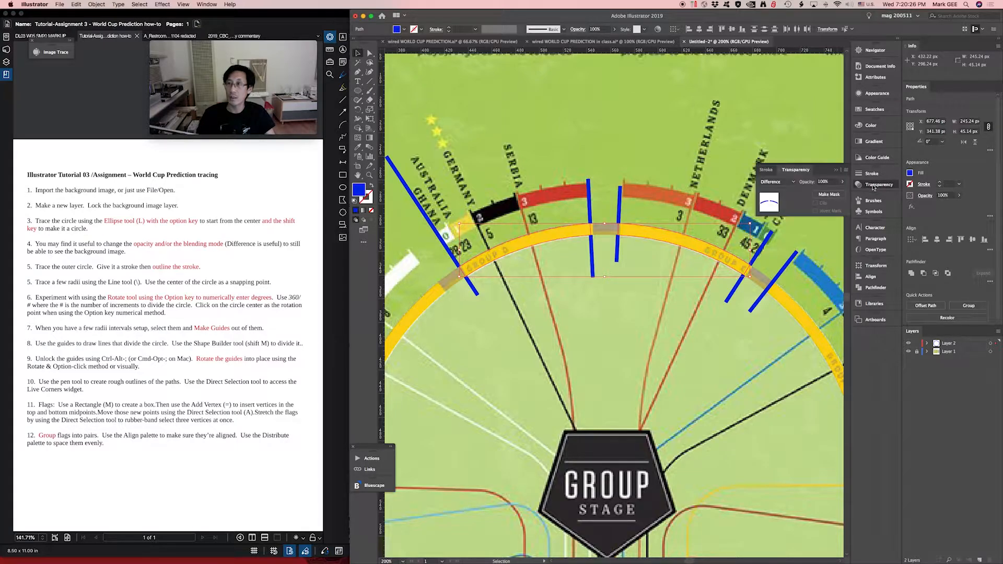
{"action": "left_click", "coordinate": [771, 183]}
{"action": "left_click", "coordinate": [772, 192]}
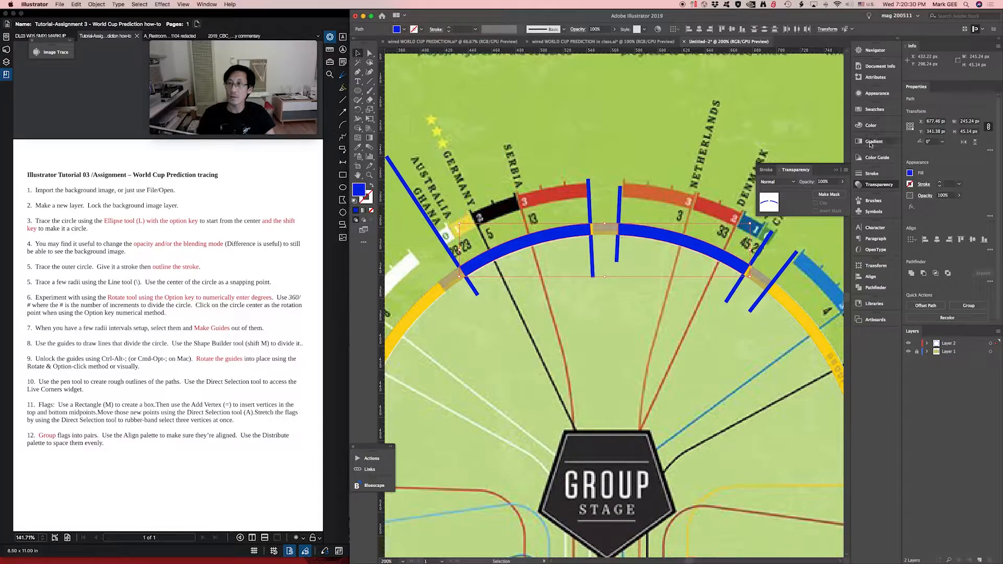
{"action": "left_click", "coordinate": [861, 111]}
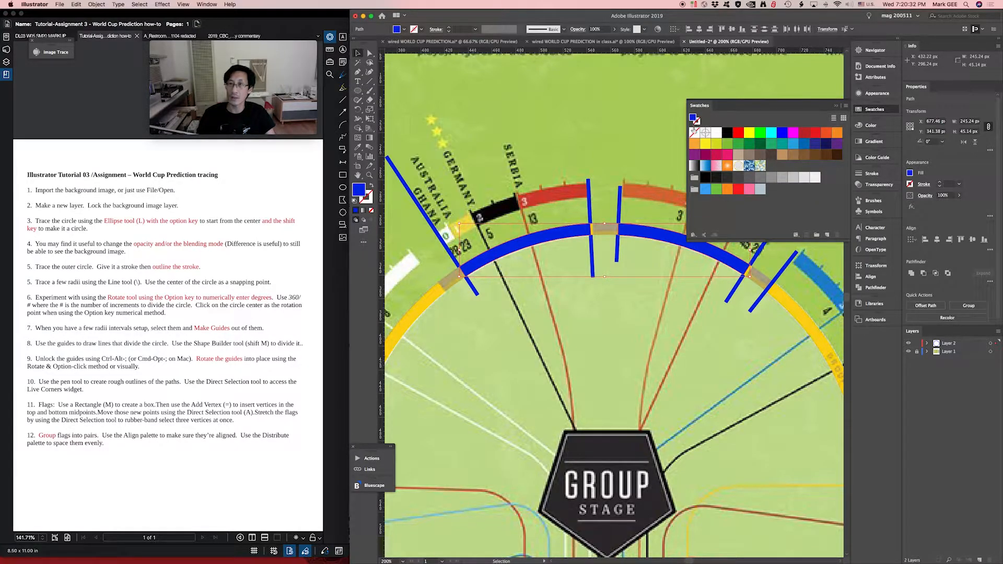
{"action": "left_click", "coordinate": [717, 135]}
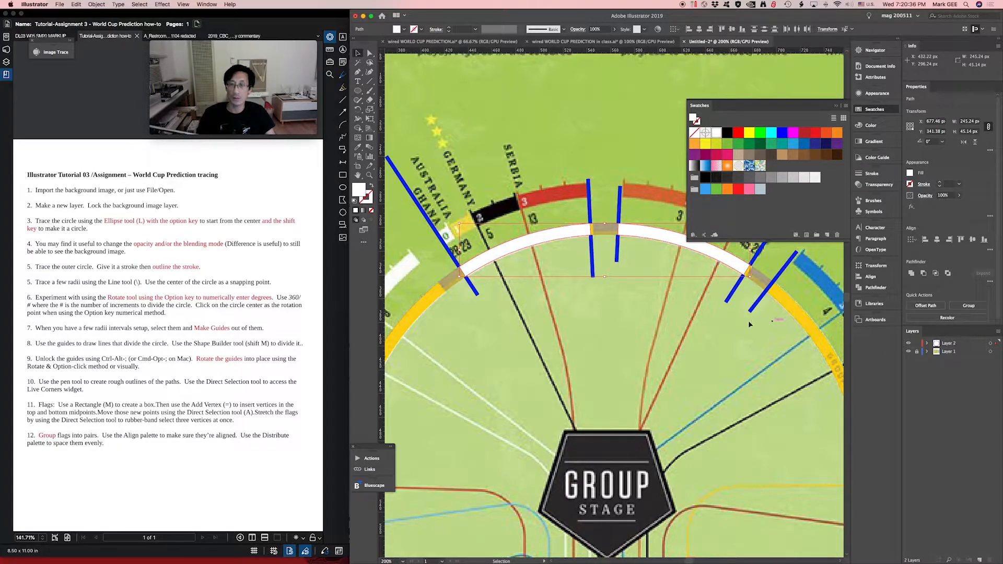
- Hide the background image layer and inspect the separated Group D and Group E segments by selecting each one
{"action": "key", "text": "super+minus"}
{"action": "key", "text": "super+minus"}
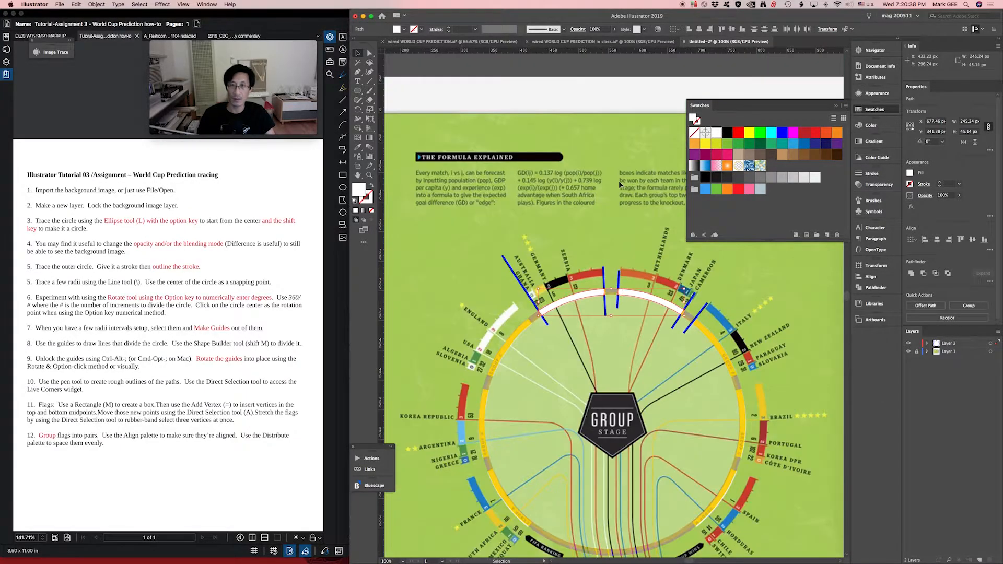
{"action": "left_click", "coordinate": [908, 352]}
{"action": "left_click", "coordinate": [566, 307]}
{"action": "left_click", "coordinate": [566, 302]}
{"action": "left_click", "coordinate": [636, 297]}
{"action": "left_click_drag", "start_coordinate": [526, 277], "coordinate": [711, 351]}
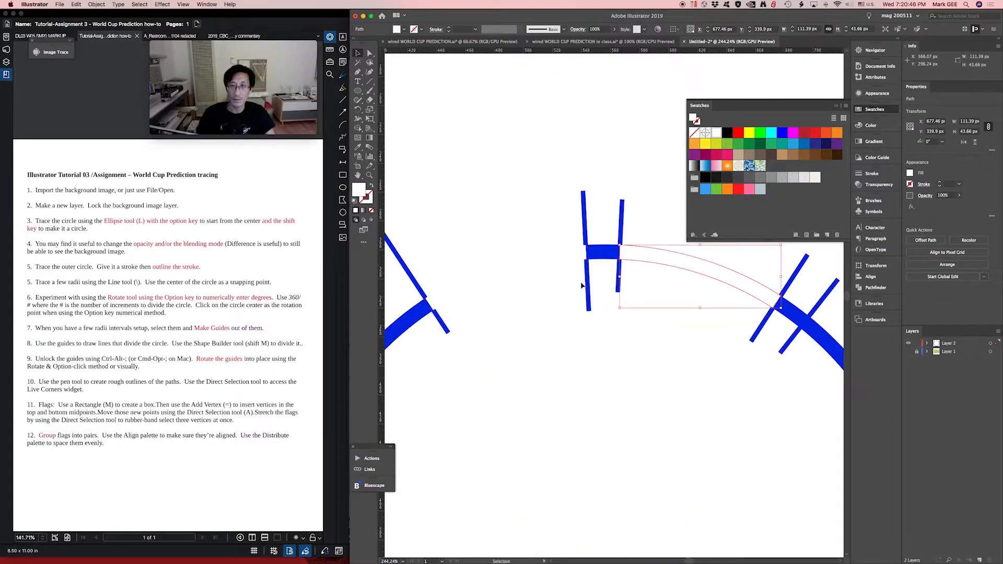
{"action": "left_click", "coordinate": [543, 261]}
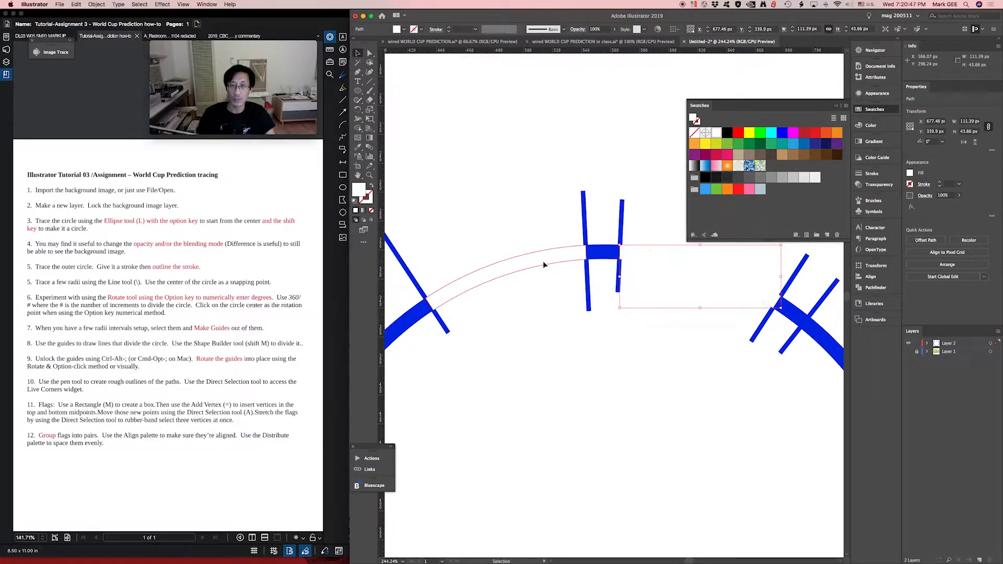
- Compare the traced segments with the original infographic by switching the visibility of Layer 1 and Layer 2
{"action": "left_click", "coordinate": [908, 343]}
{"action": "left_click", "coordinate": [909, 352]}
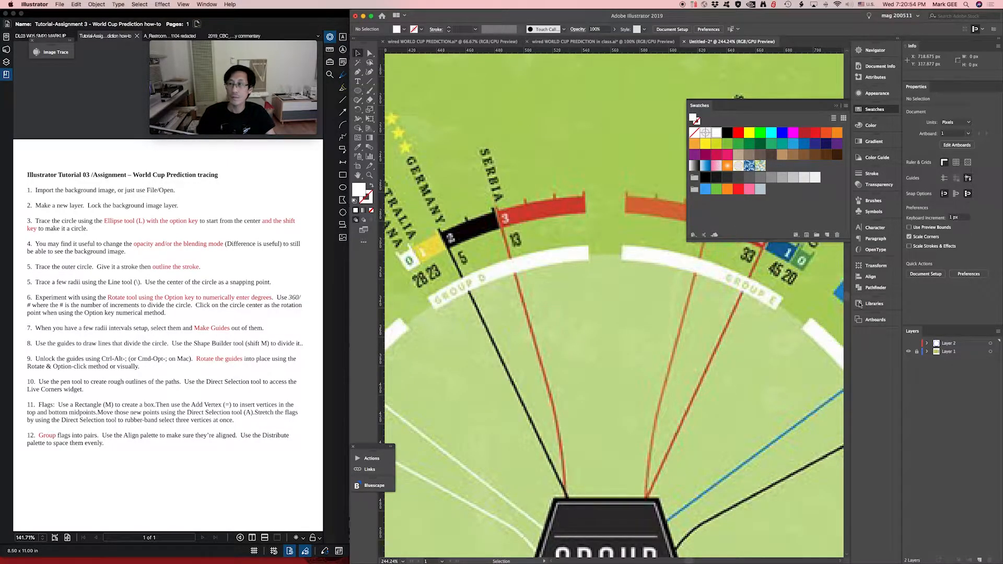
{"action": "left_click", "coordinate": [910, 343]}
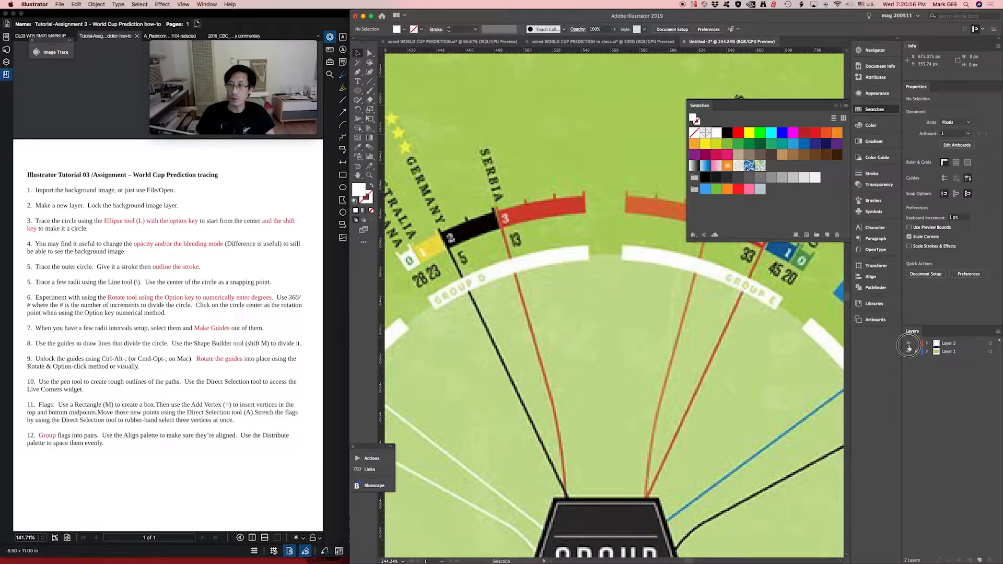
{"action": "key", "text": "super+1"}
{"action": "key", "text": "super+minus"}
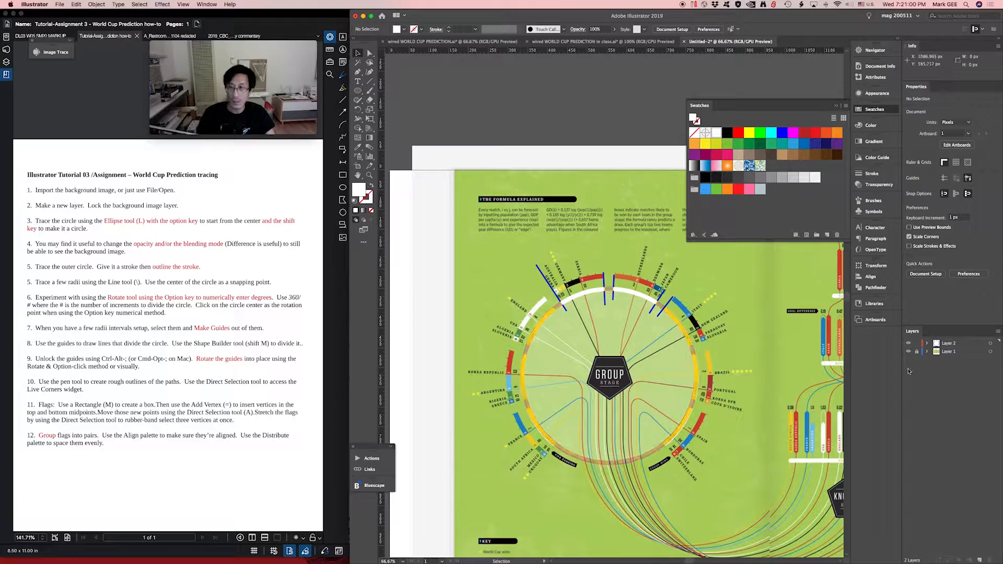
{"action": "left_click", "coordinate": [909, 343]}
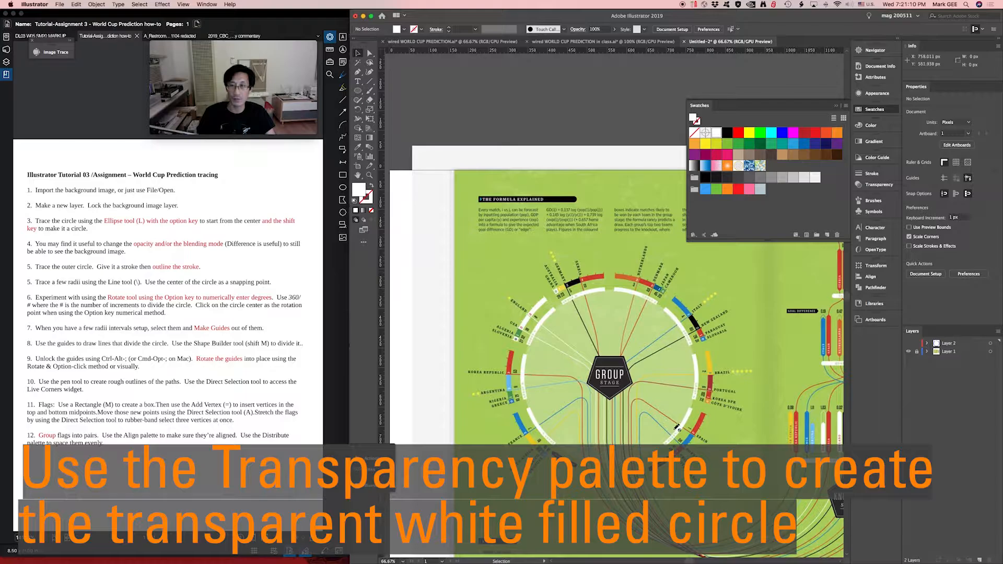
{"action": "left_click", "coordinate": [908, 343]}
{"action": "key", "text": "z"}
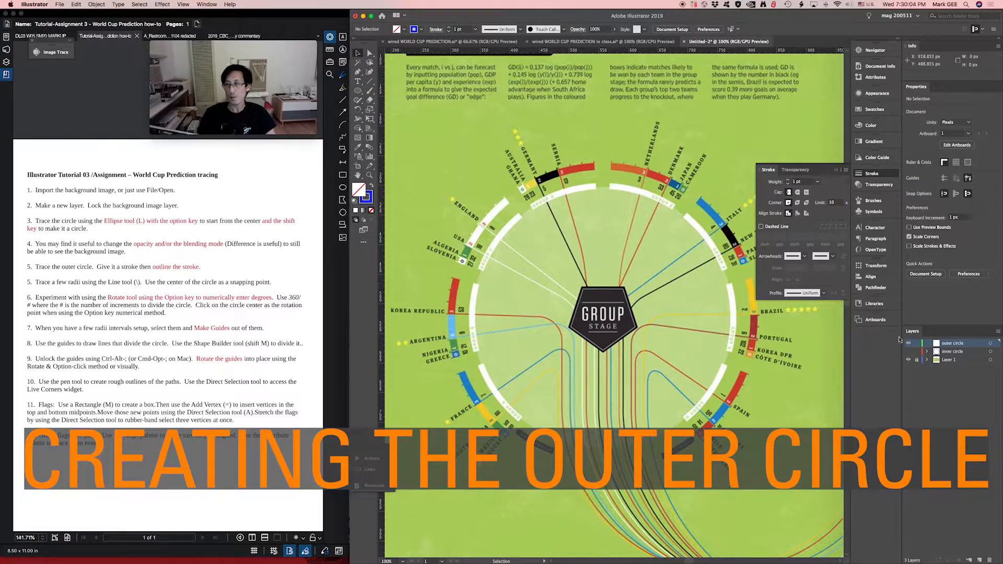
- Show the inner circle layer and examine the traced ring segments and the flag arcs outside them up close
{"action": "left_click", "coordinate": [908, 352]}
{"action": "left_click", "coordinate": [908, 344]}
{"action": "left_click", "coordinate": [662, 200]}
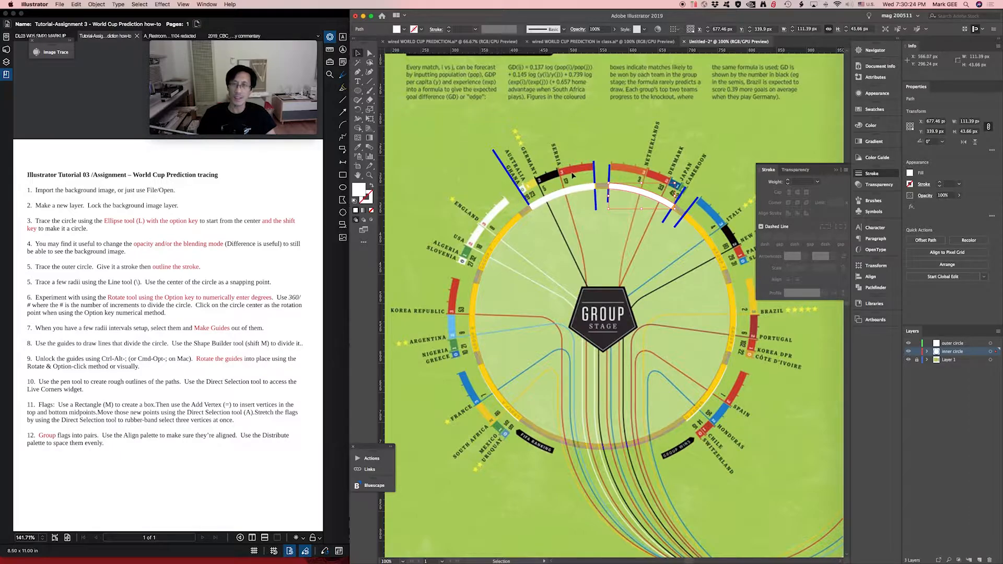
{"action": "key", "text": "z"}
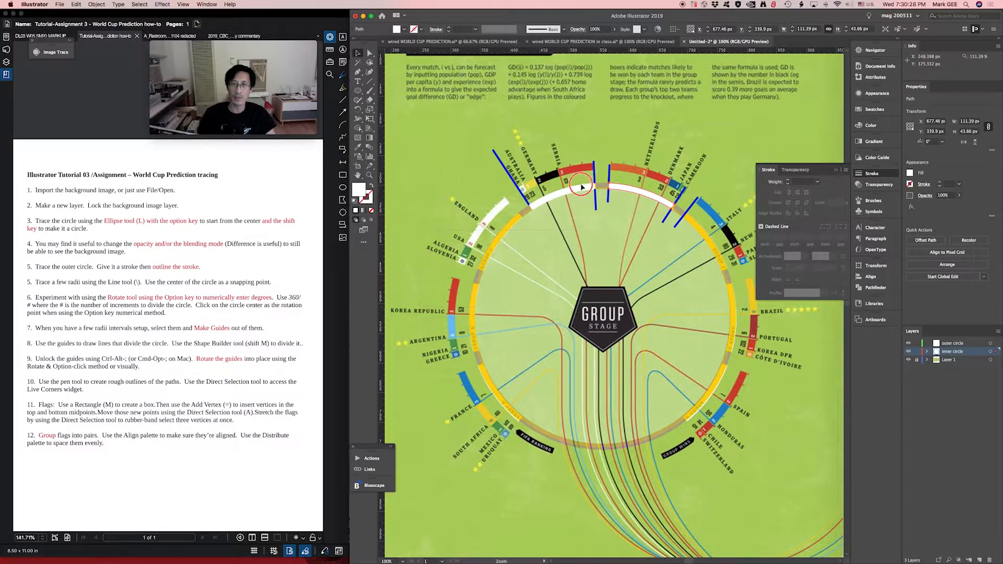
{"action": "left_click_drag", "start_coordinate": [604, 153], "coordinate": [603, 153]}
{"action": "left_click_drag", "start_coordinate": [645, 293], "coordinate": [546, 243]}
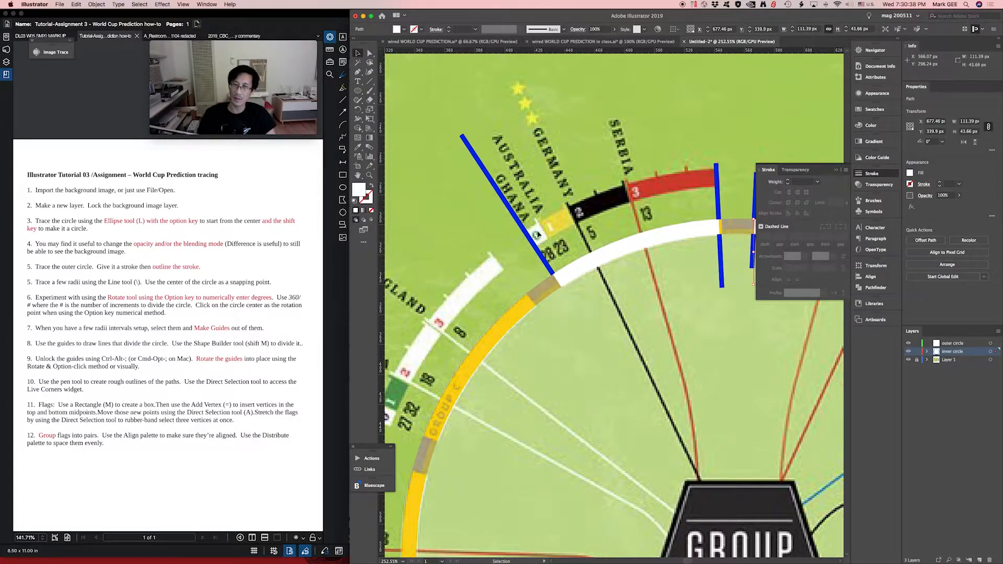
{"action": "key", "text": "super+1"}
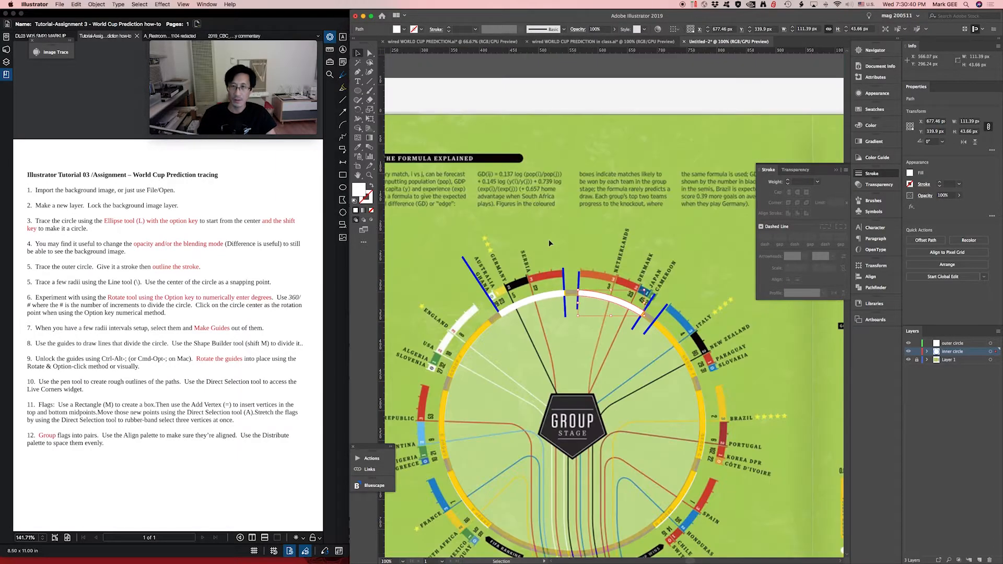
{"action": "left_click_drag", "start_coordinate": [581, 342], "coordinate": [608, 261]}
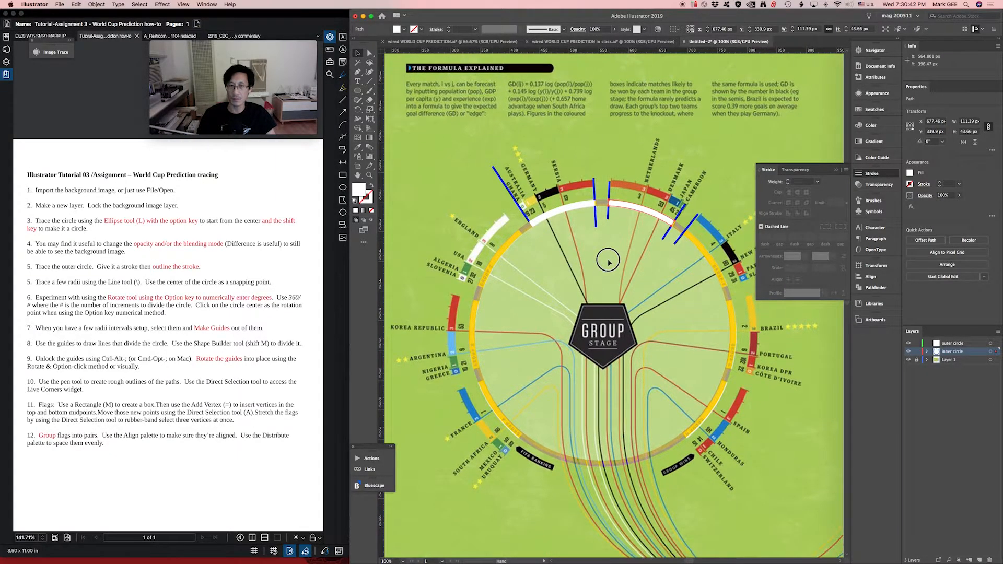
- Draw a 450 by 450 px circle on the outer circle layer, starting from the top center of the inner ring
{"action": "left_click", "coordinate": [489, 372]}
{"action": "key", "text": "l"}
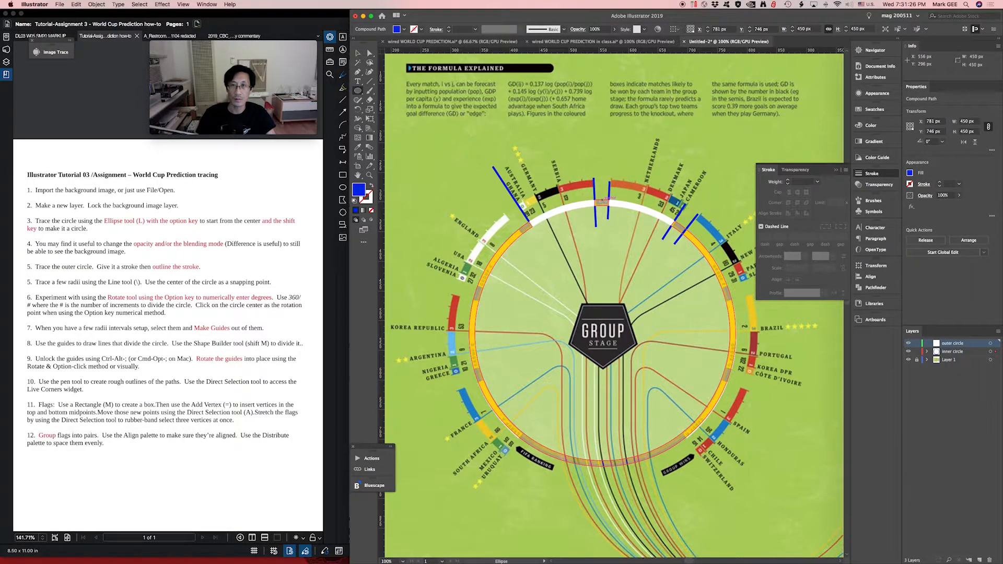
{"action": "left_click_drag", "start_coordinate": [604, 201], "coordinate": [670, 466]}
- Select the inner ring together with the new circle and align their left edges
{"action": "key", "text": "v"}
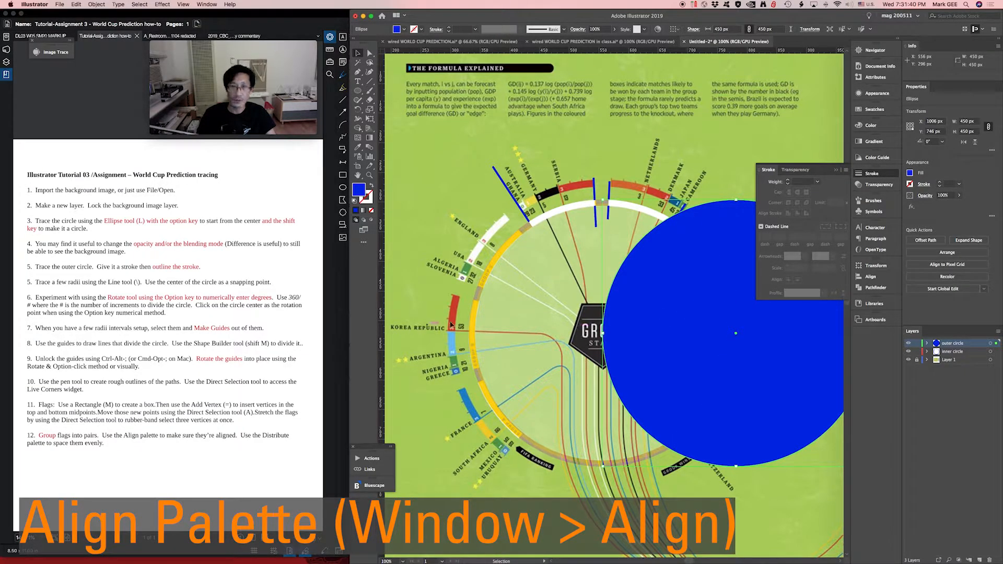
{"action": "left_click", "coordinate": [474, 323], "text": "shift"}
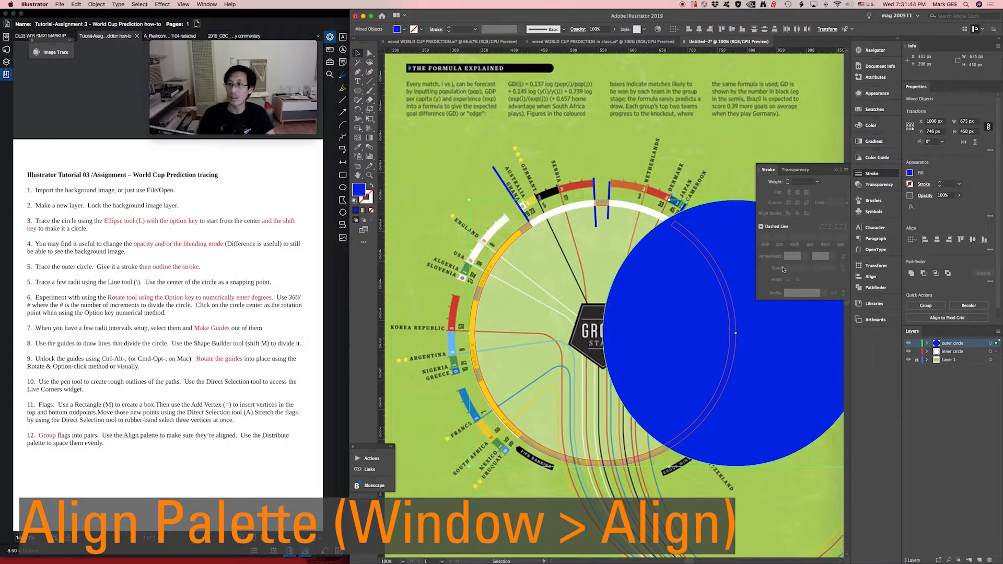
{"action": "left_click", "coordinate": [881, 277]}
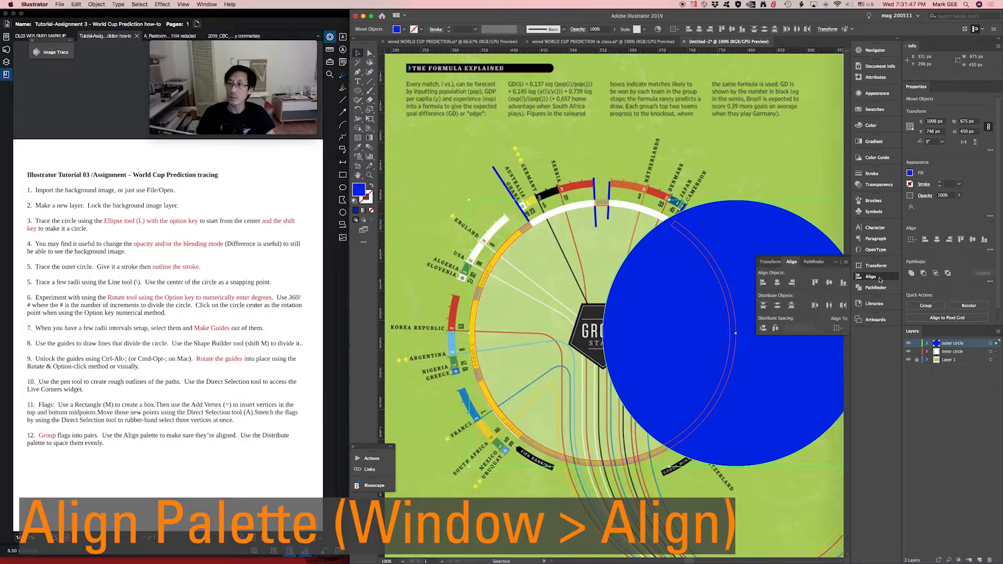
{"action": "left_click", "coordinate": [763, 283]}
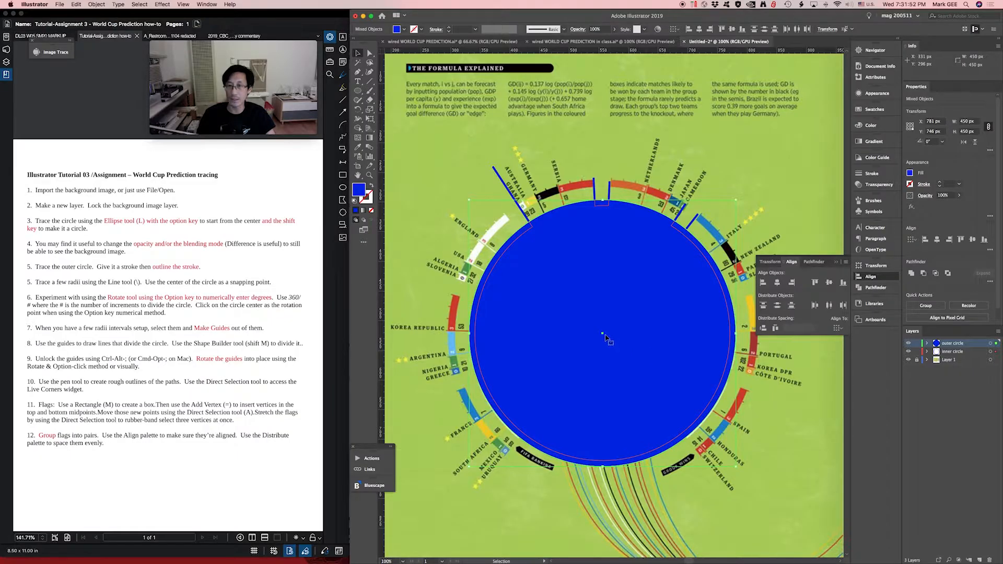
- Enlarge the new circle proportionally around its center to 510 px, reaching the flag arcs
{"action": "left_click", "coordinate": [606, 338]}
{"action": "scroll", "coordinate": [742, 340], "scroll_direction": "right", "scroll_amount": 2}
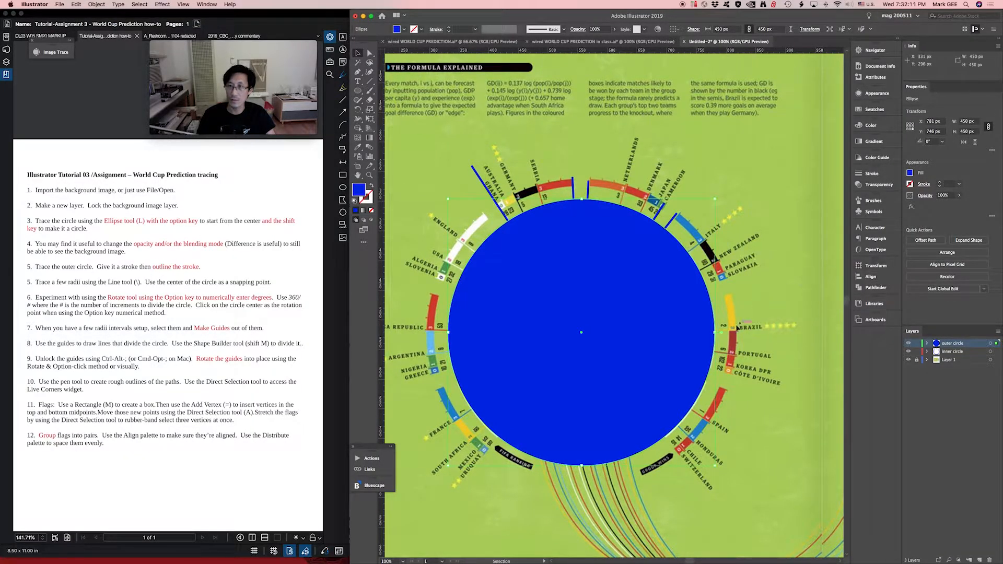
{"action": "left_click_drag", "start_coordinate": [715, 333], "coordinate": [733, 328]}
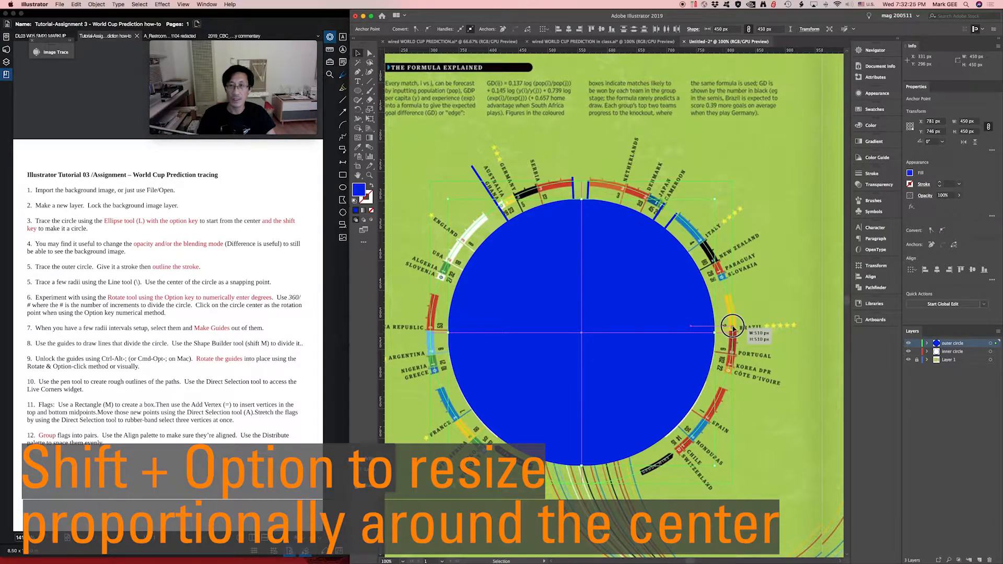
{"action": "left_click_drag", "start_coordinate": [731, 327], "coordinate": [733, 326]}
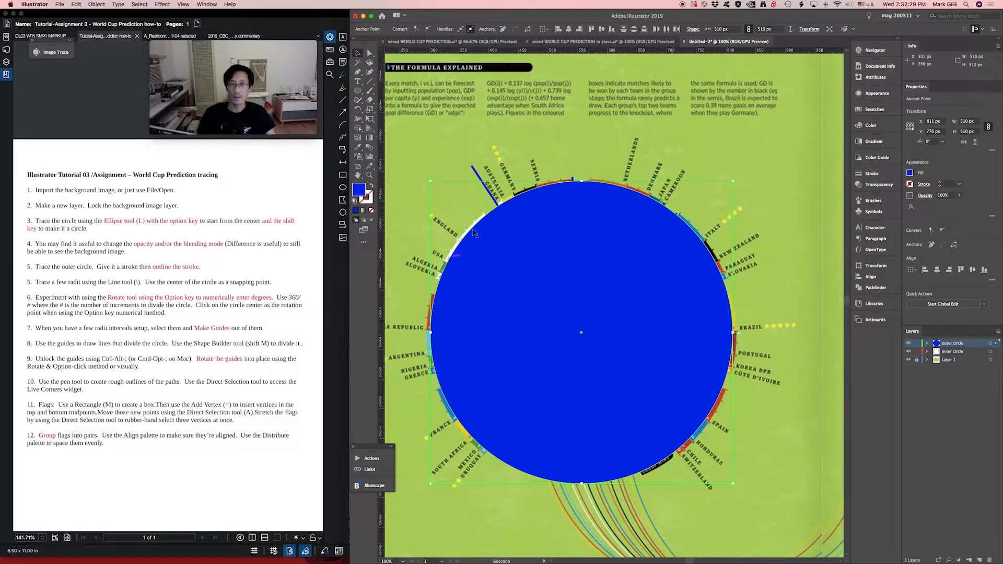
- Convert the 510 px blue circle at the flag arcs into a guide
{"action": "left_click_drag", "start_coordinate": [406, 230], "coordinate": [441, 224]}
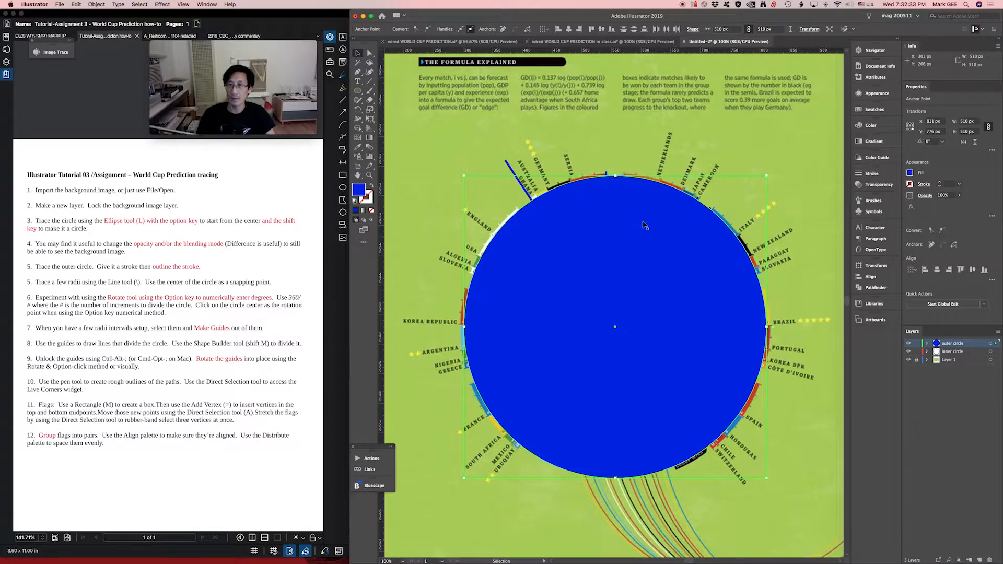
{"action": "right_click", "coordinate": [677, 231]}
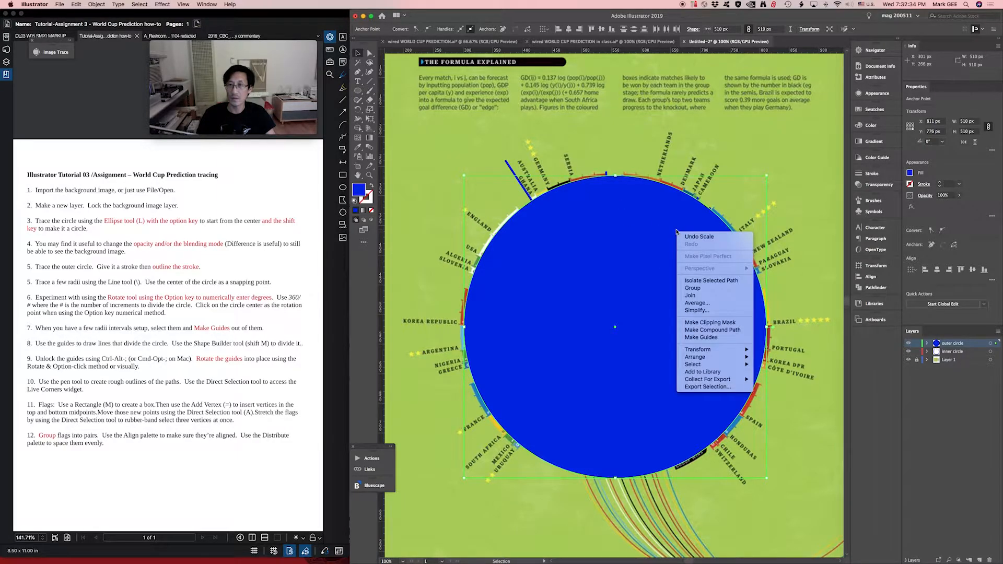
{"action": "left_click", "coordinate": [706, 339]}
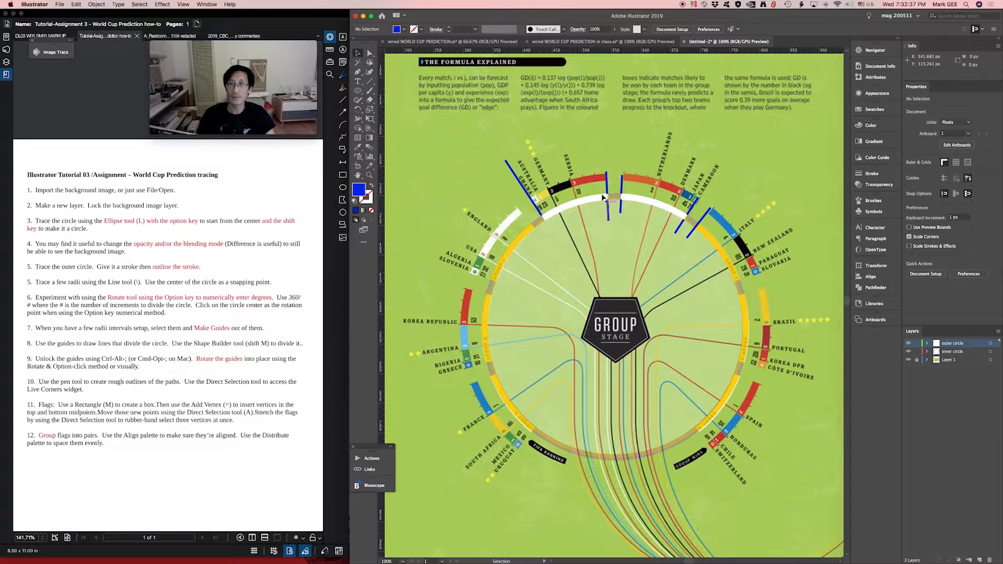
- Show the guides and hide the inner circle layer
{"action": "key", "text": "a"}
{"action": "key", "text": "super+semicolon"}
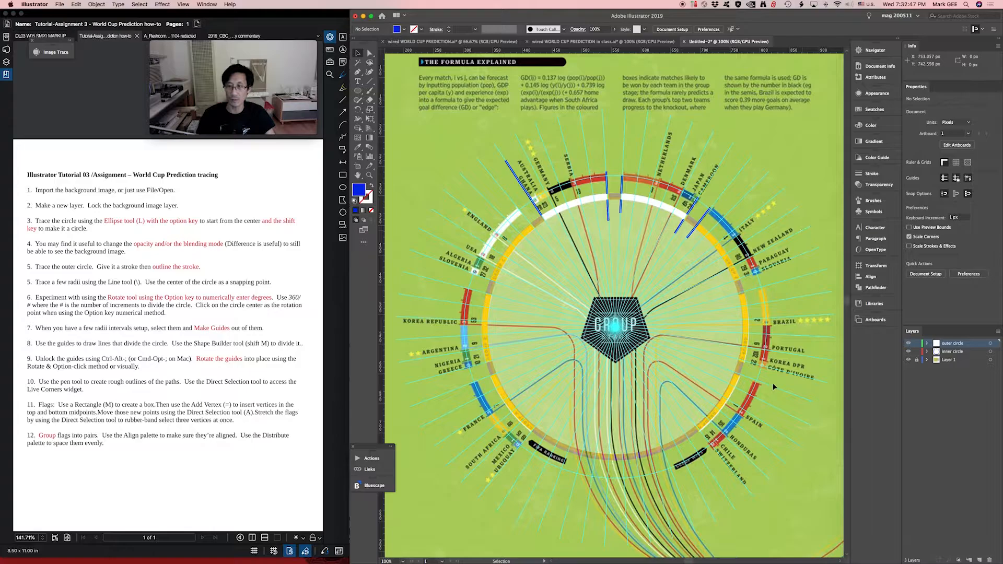
{"action": "left_click", "coordinate": [908, 351]}
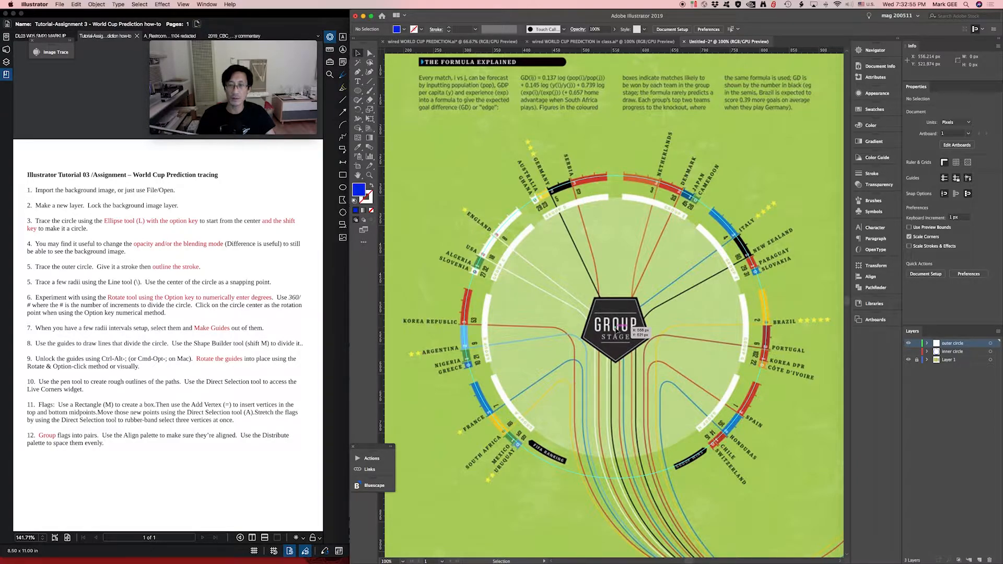
- Draw a line from the circle's center past the Ghana and Australia labels, about 190 px wide and 316 px high
{"action": "scroll", "coordinate": [615, 331], "scroll_direction": "up", "scroll_amount": 1}
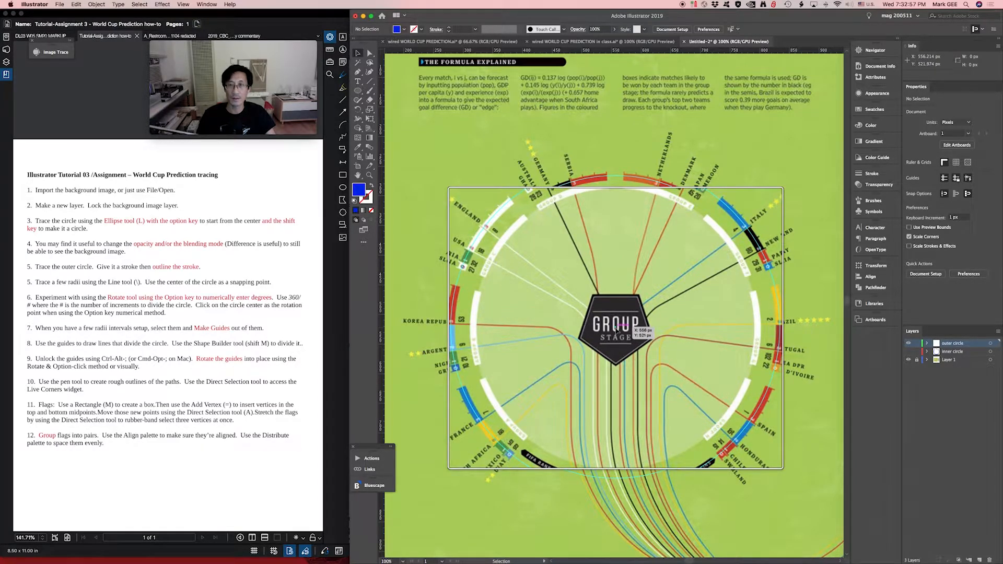
{"action": "scroll", "coordinate": [616, 330], "scroll_direction": "up", "scroll_amount": 2}
{"action": "scroll", "coordinate": [616, 330], "scroll_direction": "down", "scroll_amount": 3}
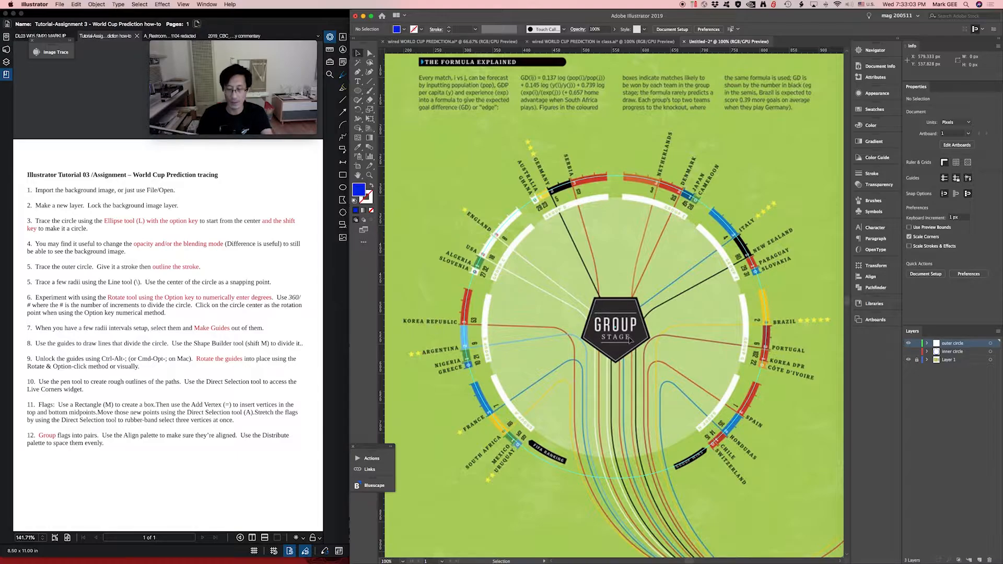
{"action": "key", "text": "backslash"}
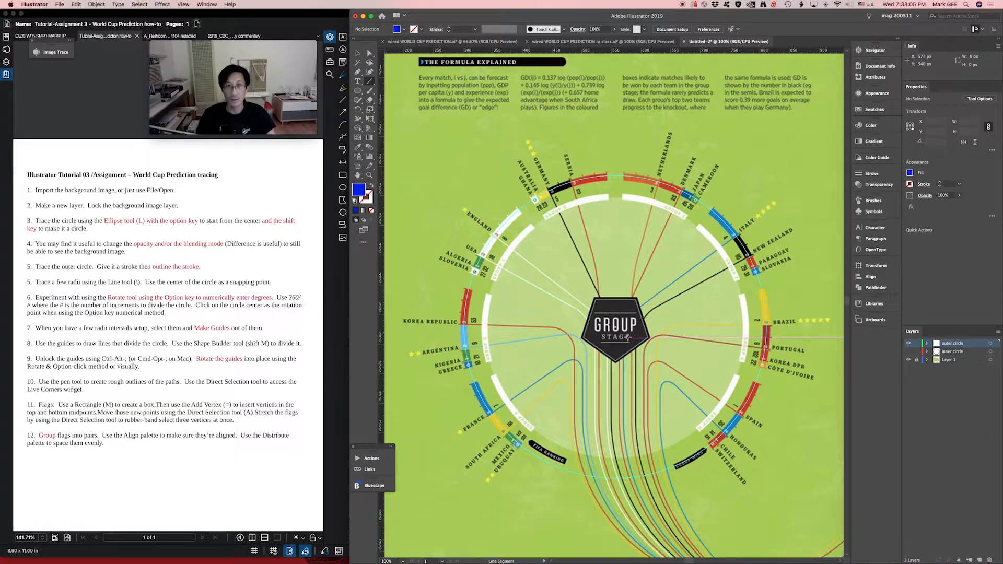
{"action": "key", "text": "alt+super+8"}
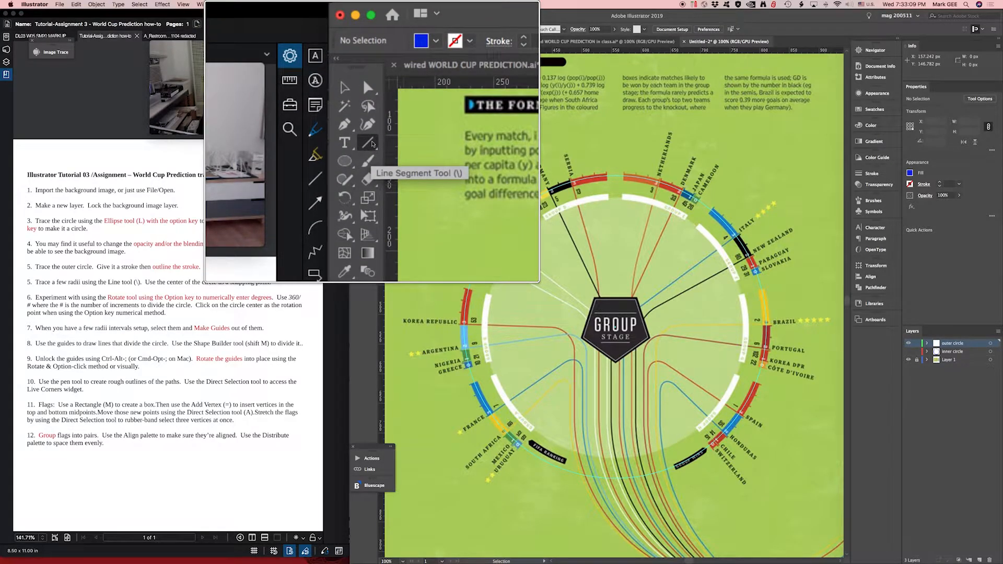
{"action": "key", "text": "alt+super+8"}
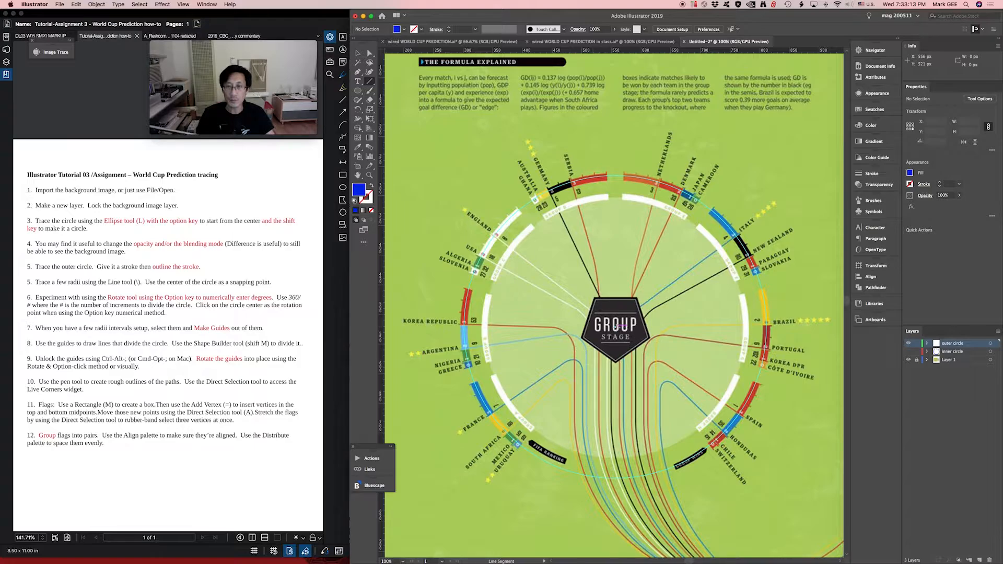
{"action": "left_click_drag", "start_coordinate": [619, 326], "coordinate": [503, 141]}
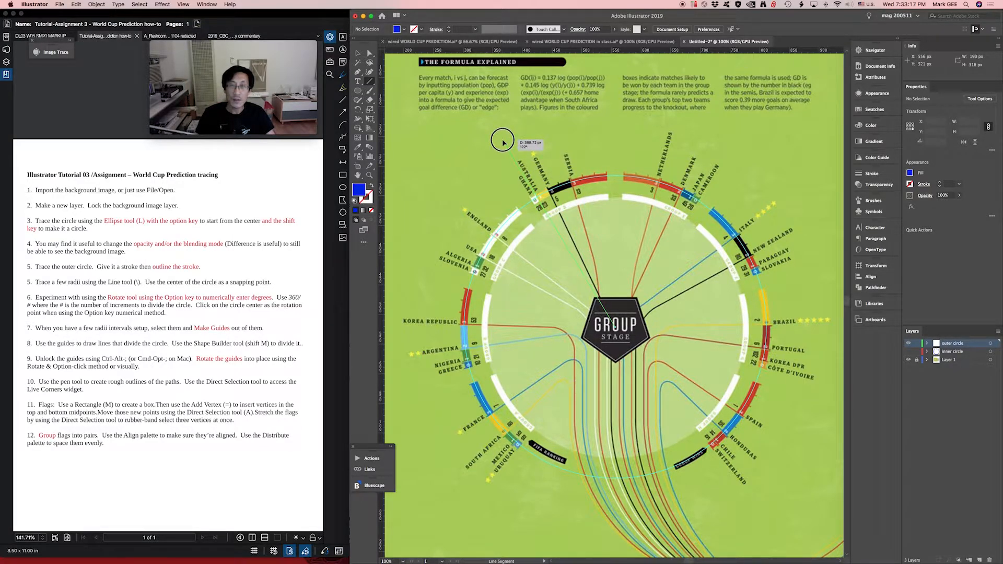
{"action": "left_click_drag", "start_coordinate": [502, 142], "coordinate": [503, 140]}
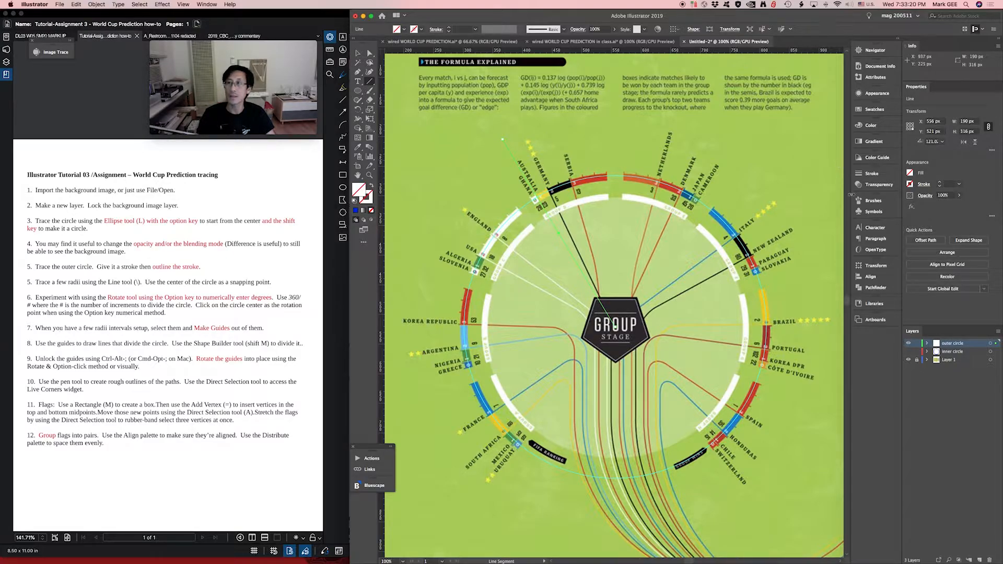
- Give the new radial line a 1 pt stroke and deselect it
{"action": "left_click", "coordinate": [871, 173]}
{"action": "left_click", "coordinate": [816, 182]}
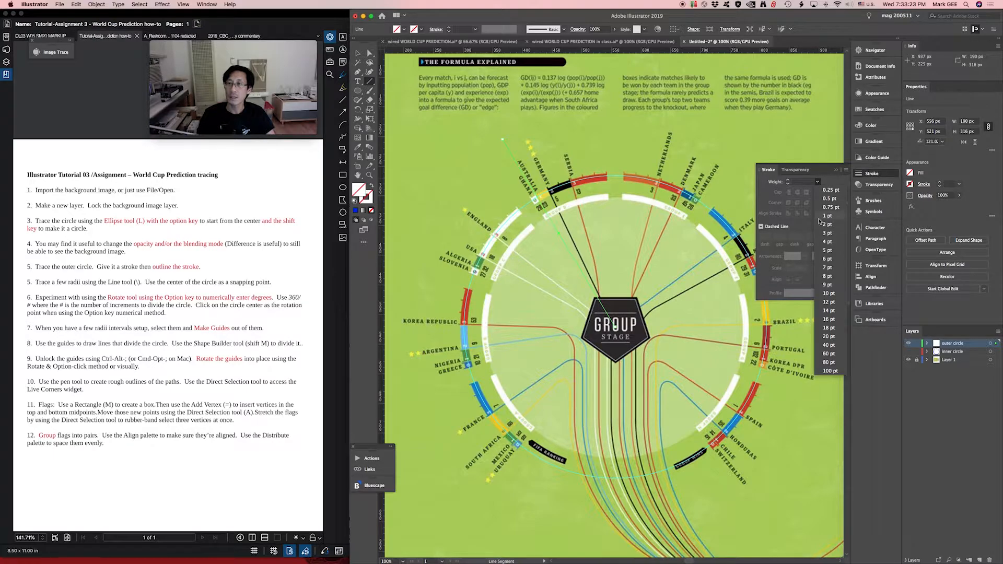
{"action": "left_click", "coordinate": [822, 220]}
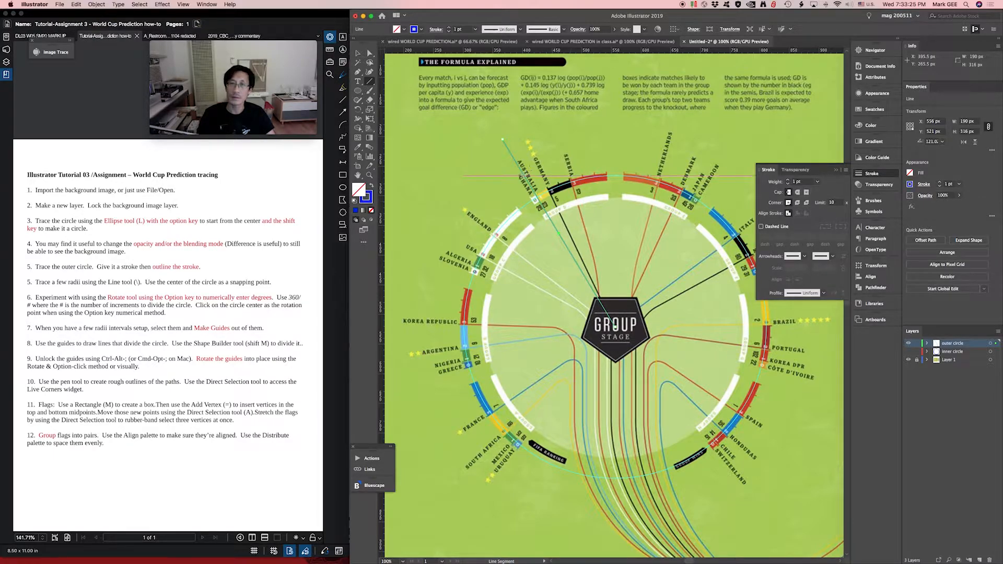
{"action": "key", "text": "v"}
{"action": "left_click", "coordinate": [501, 187]}
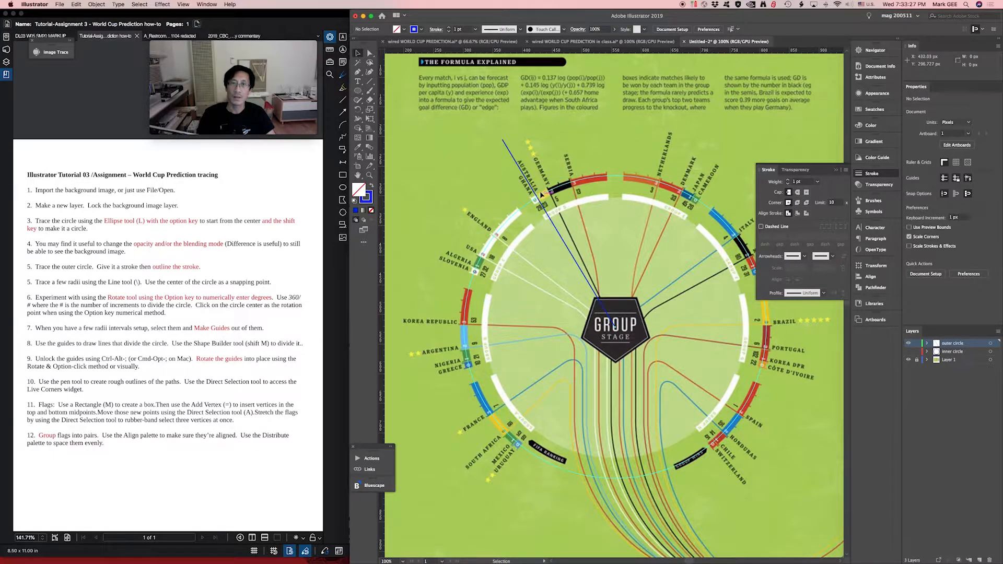
- Make a copy of the radial line rotated by 360/150 degrees around the circle's center
{"action": "left_click", "coordinate": [553, 223]}
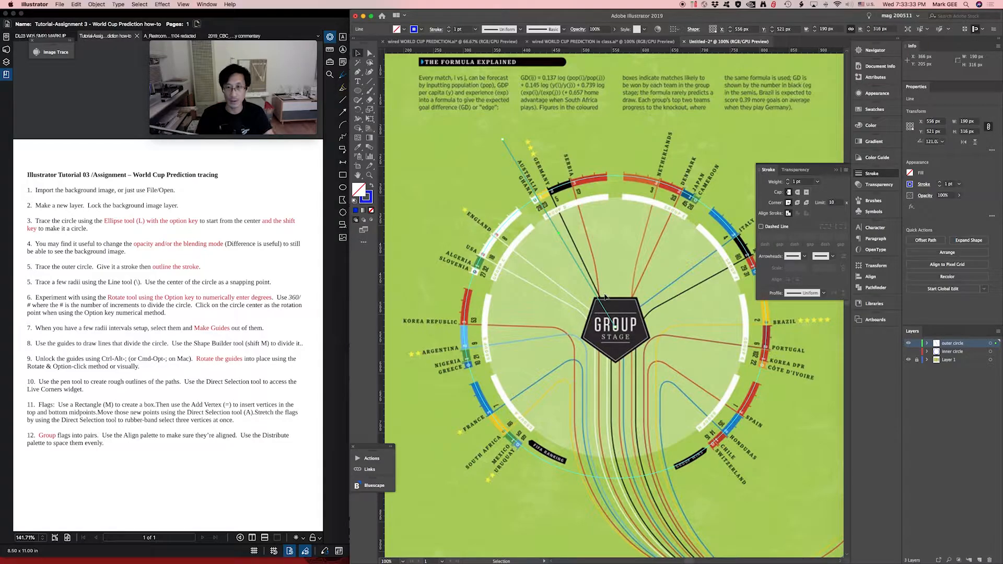
{"action": "key", "text": "r"}
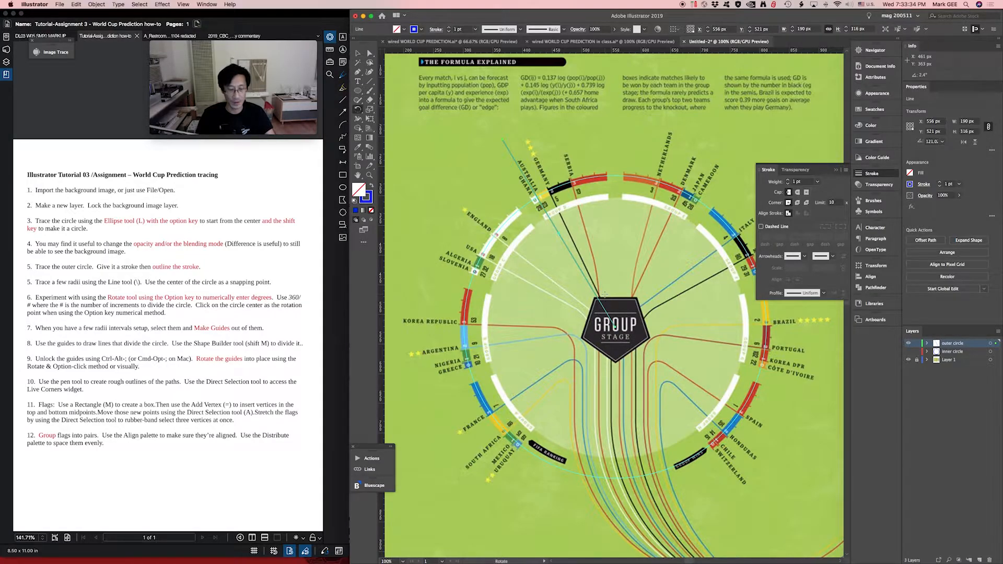
{"action": "left_click", "coordinate": [617, 328], "text": "alt"}
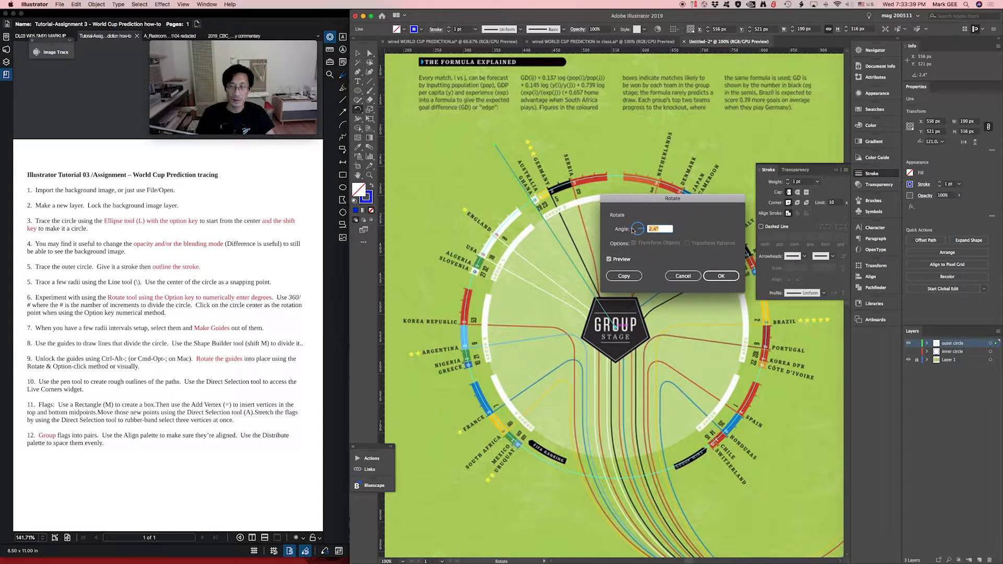
{"action": "type", "text": "360/150"}
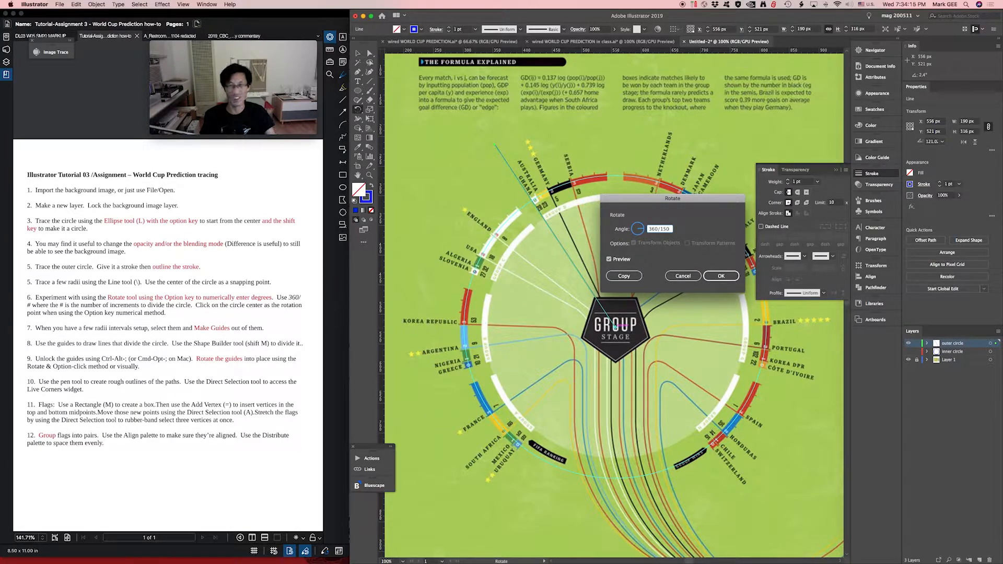
{"action": "left_click", "coordinate": [624, 275]}
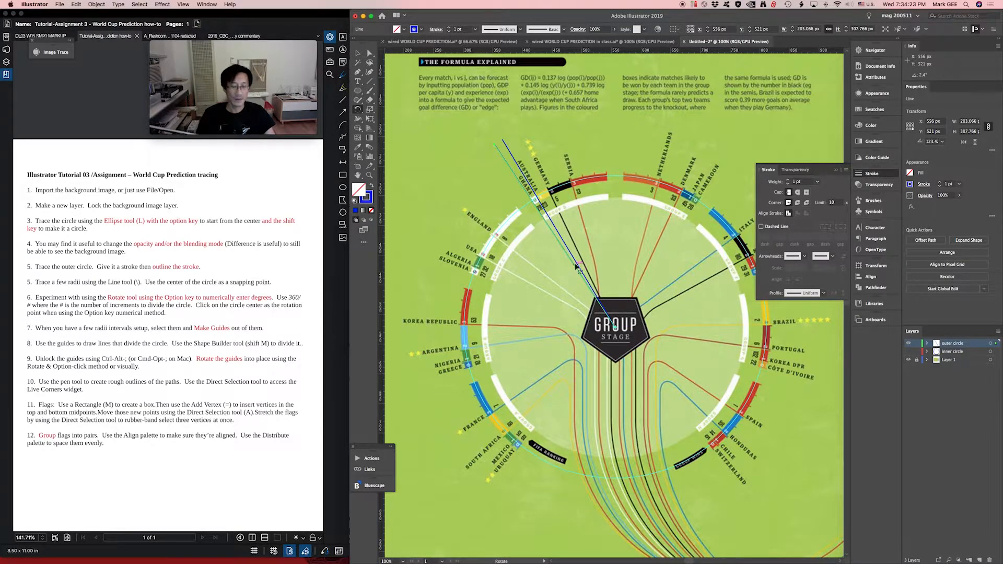
- Repeat the rotated copy until the radial lines fan counterclockwise from Ghana down to the bottom of the circle
{"action": "key", "text": "super+d"}
{"action": "key", "text": "super+d"}
{"action": "key", "text": "super+d"}
{"action": "key", "text": "super+d"}
{"action": "key", "text": "super+d"}
{"action": "key", "text": "super+d"}
{"action": "key", "text": "super+d"}
{"action": "key", "text": "super+d"}
{"action": "key", "text": "super+d"}
{"action": "key", "text": "super+d"}
{"action": "key", "text": "super+d"}
{"action": "key", "text": "super+d"}
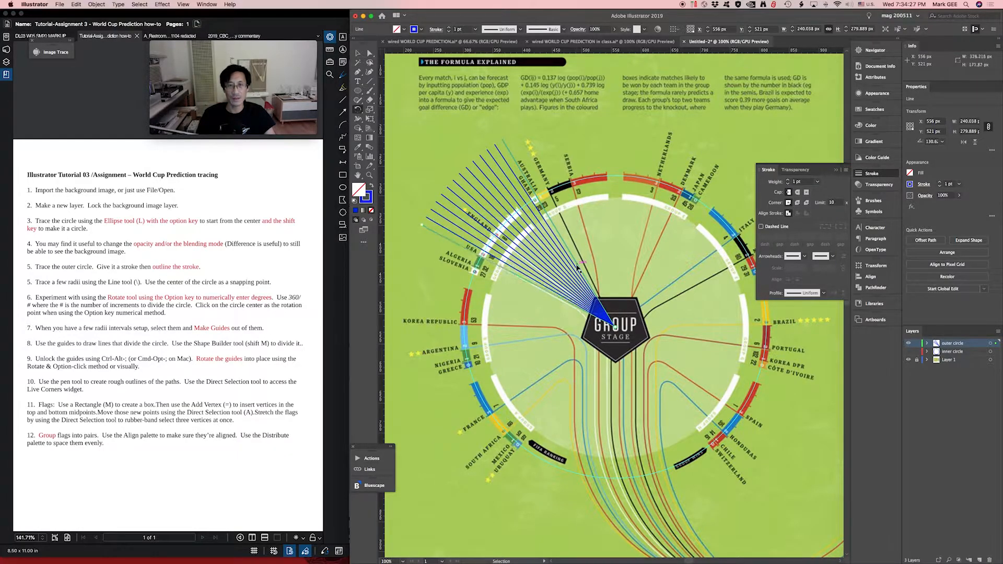
{"action": "key", "text": "super+d"}
{"action": "key", "text": "super+d"}
{"action": "key", "text": "super+d"}
{"action": "key", "text": "super+d"}
{"action": "key", "text": "super+d"}
{"action": "key", "text": "super+d"}
{"action": "key", "text": "super+d"}
{"action": "key", "text": "super+d"}
{"action": "key", "text": "super+d"}
{"action": "key", "text": "super+d"}
{"action": "key", "text": "super+d"}
{"action": "key", "text": "super+d"}
{"action": "key", "text": "super+d"}
{"action": "key", "text": "super+d"}
{"action": "key", "text": "super+d"}
{"action": "key", "text": "super+d"}
{"action": "key", "text": "super+d"}
{"action": "key", "text": "super+d"}
{"action": "key", "text": "super+d"}
{"action": "key", "text": "super+d"}
{"action": "key", "text": "super+d"}
{"action": "key", "text": "super+d"}
{"action": "key", "text": "super+d"}
{"action": "key", "text": "super+d"}
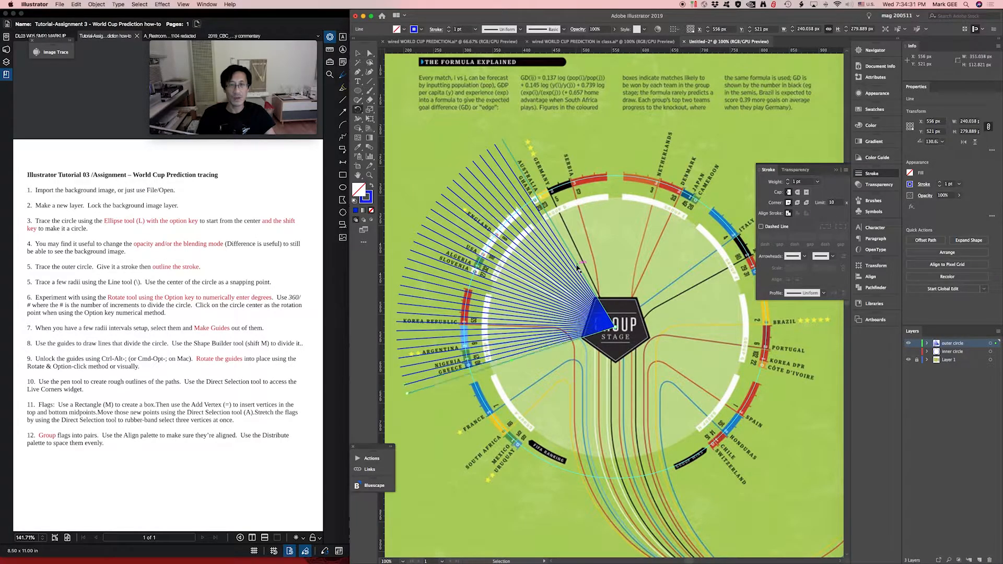
{"action": "key", "text": "super+d"}
{"action": "key", "text": "super+d"}
{"action": "key", "text": "super+d"}
{"action": "key", "text": "super+d"}
{"action": "key", "text": "super+d"}
{"action": "key", "text": "super+d"}
{"action": "key", "text": "super+d"}
{"action": "key", "text": "super+d"}
{"action": "key", "text": "super+d"}
{"action": "key", "text": "super+d"}
{"action": "key", "text": "super+d"}
{"action": "key", "text": "super+d"}
{"action": "key", "text": "super+d"}
{"action": "key", "text": "super+d"}
{"action": "key", "text": "super+d"}
{"action": "key", "text": "super+d"}
{"action": "key", "text": "super+d"}
{"action": "key", "text": "super+d"}
{"action": "key", "text": "super+d"}
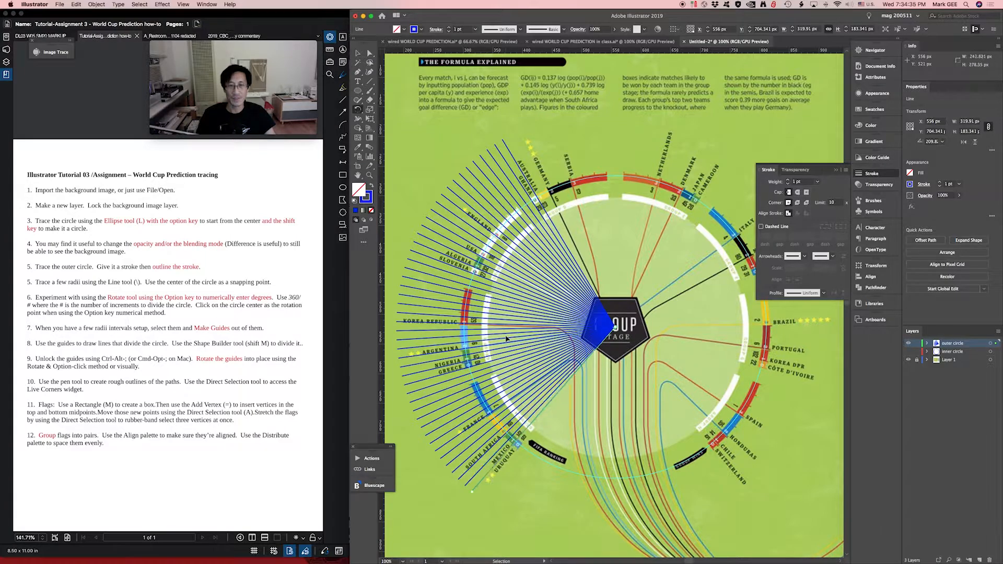
{"action": "key", "text": "super+d"}
{"action": "key", "text": "super+d"}
{"action": "key", "text": "super+d"}
{"action": "key", "text": "super+d"}
{"action": "key", "text": "super+d"}
{"action": "key", "text": "super+d"}
{"action": "key", "text": "super+d"}
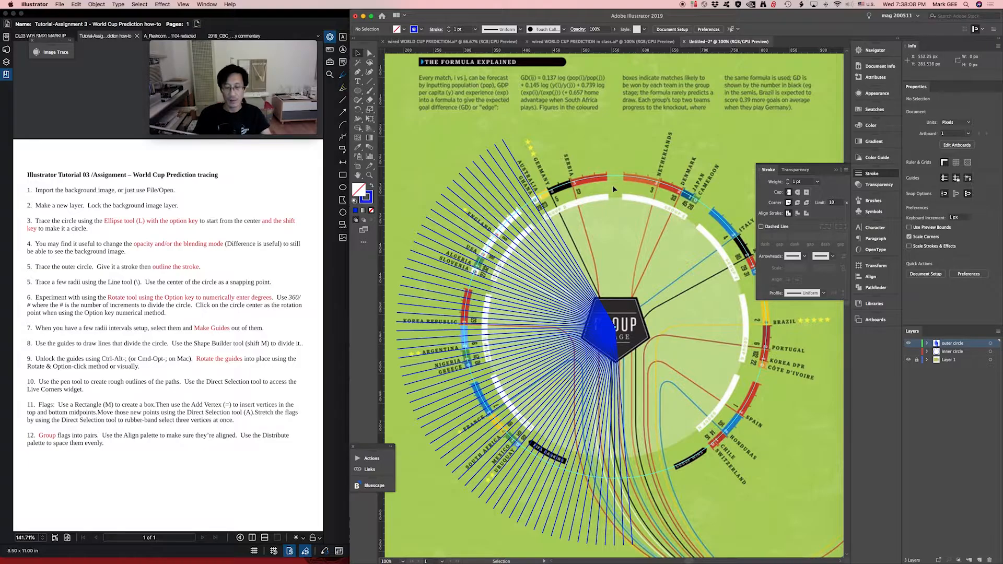
- Draw a 510 by 510 px circle from the center of the radial lines, following the circle guide
{"action": "key", "text": "l"}
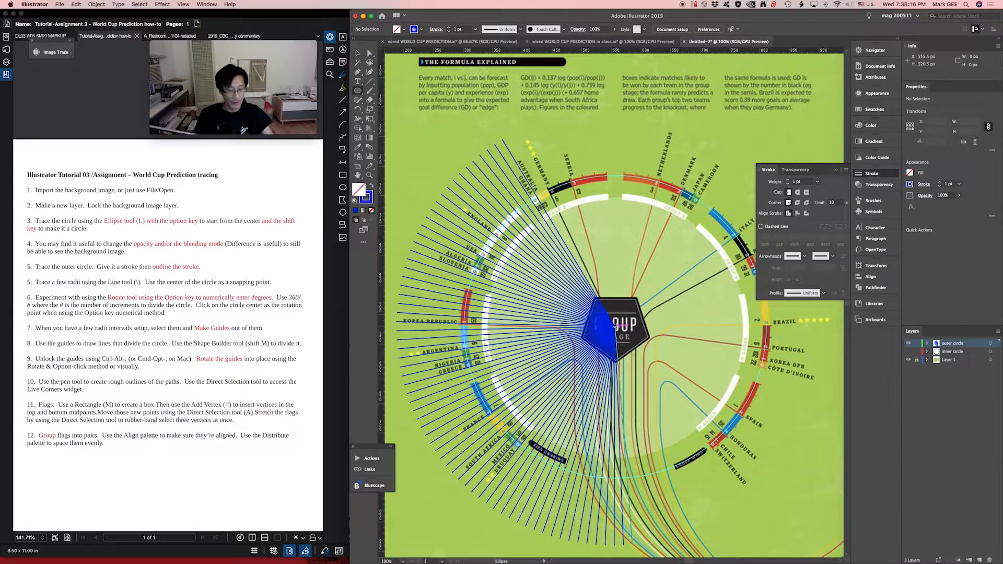
{"action": "left_click_drag", "start_coordinate": [621, 324], "coordinate": [730, 179]}
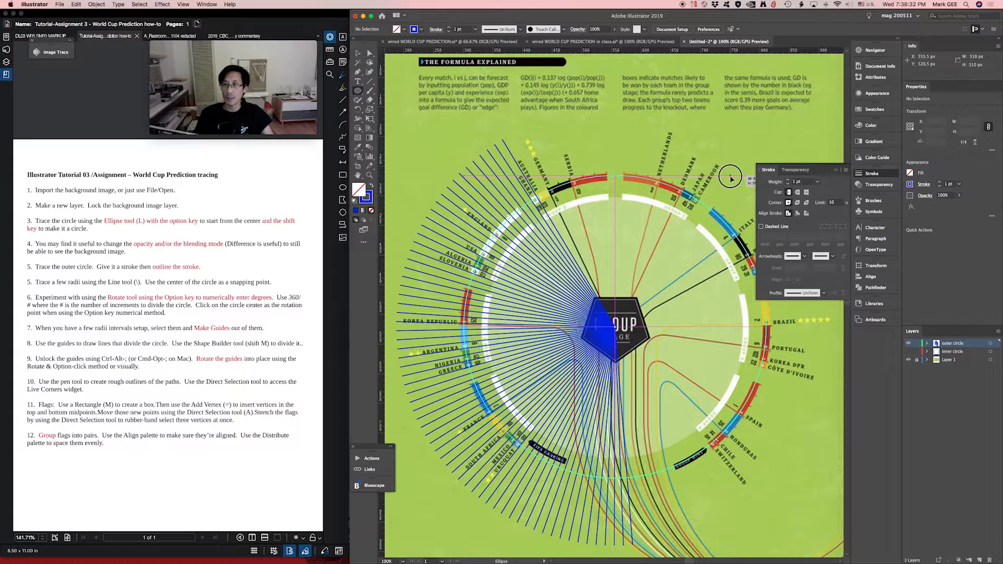
{"action": "left_click_drag", "start_coordinate": [730, 179], "coordinate": [731, 179]}
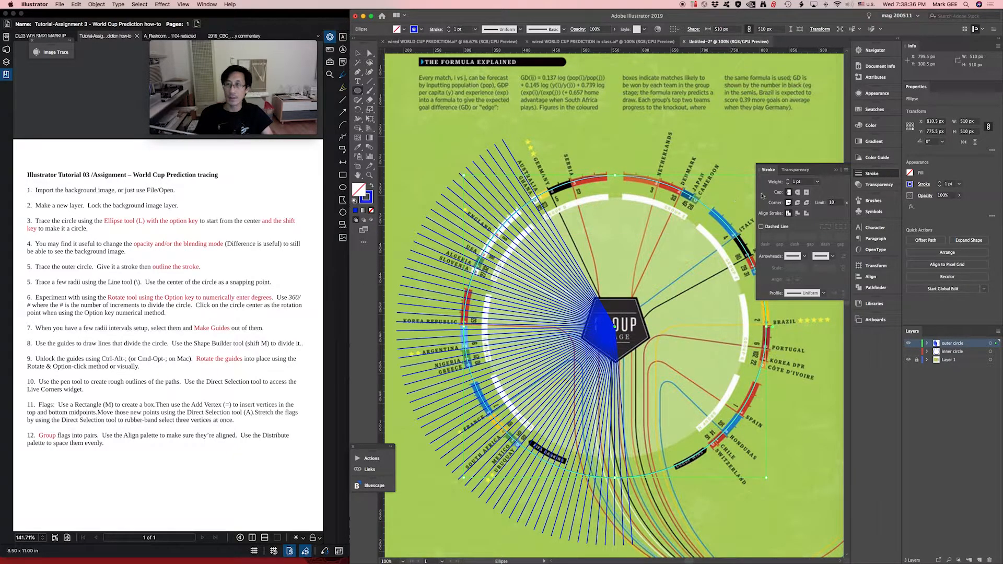
- Set the new circle's stroke weight to 10 pt and outline the stroke
{"action": "left_click", "coordinate": [817, 182]}
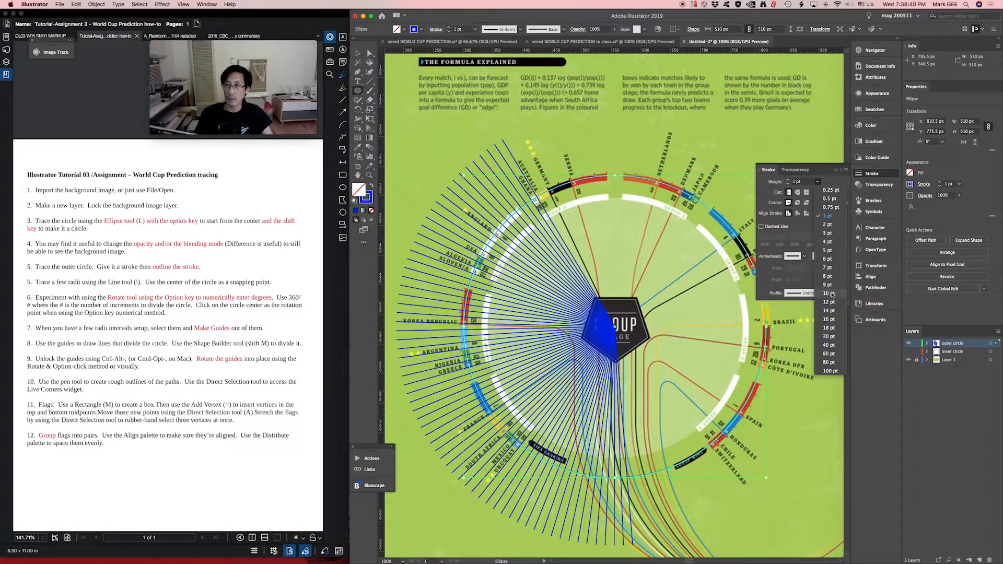
{"action": "left_click", "coordinate": [832, 294]}
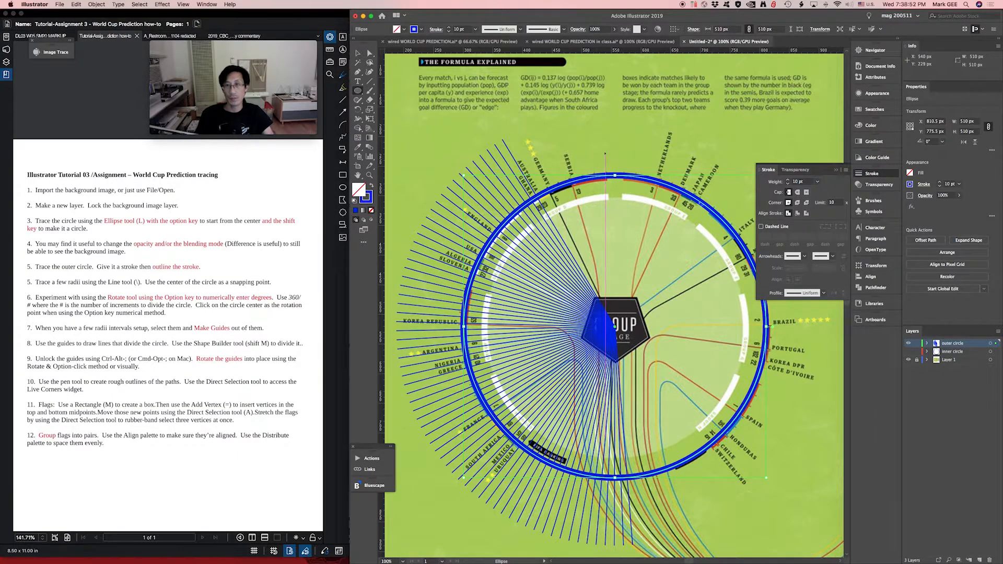
{"action": "left_click", "coordinate": [872, 175]}
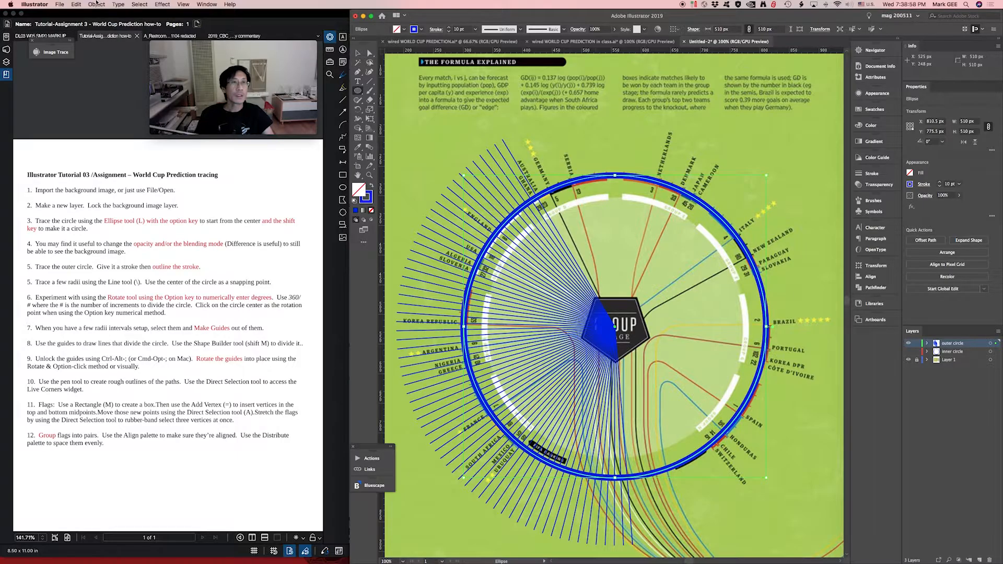
{"action": "left_click", "coordinate": [96, 4]}
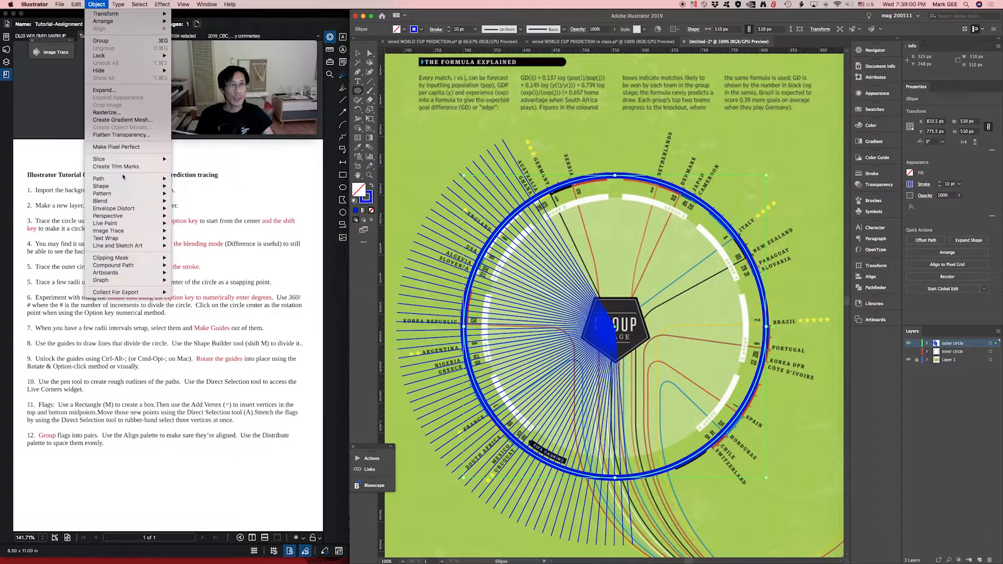
{"action": "mouse_move", "coordinate": [123, 180]}
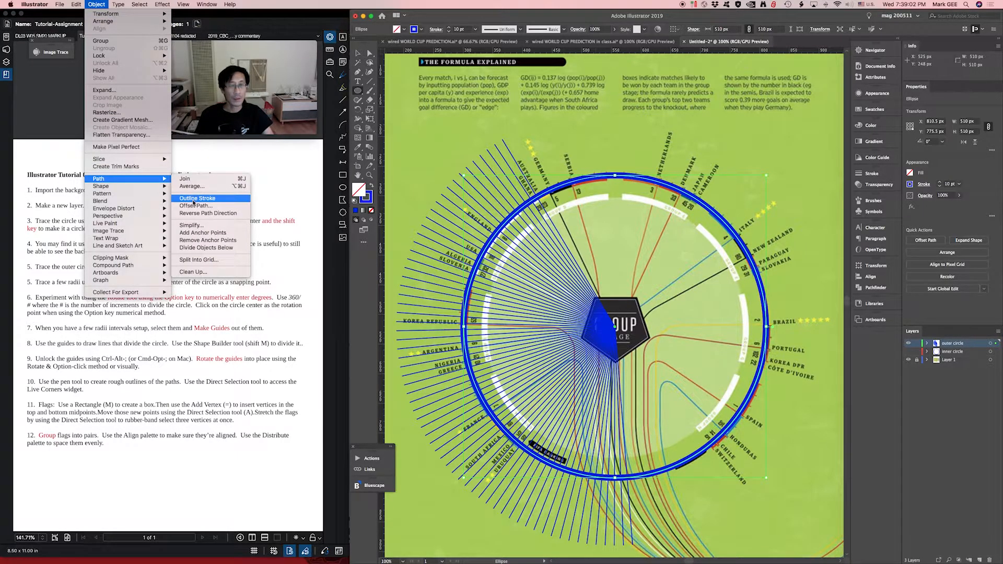
{"action": "left_click", "coordinate": [194, 199]}
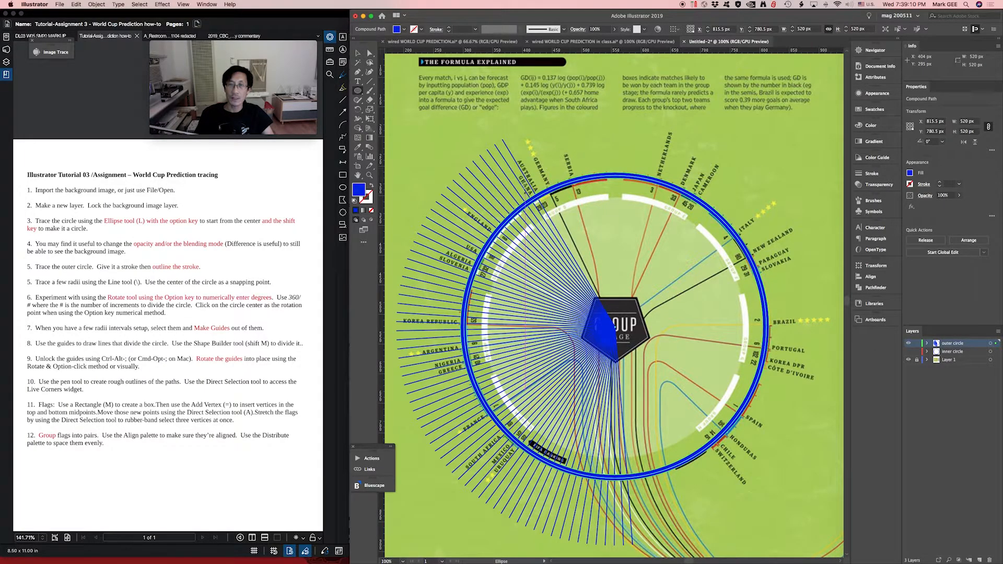
- Select the radial lines together with the outer ring and set their blending mode to Difference
{"action": "key", "text": "v"}
{"action": "left_click_drag", "start_coordinate": [595, 141], "coordinate": [454, 509]}
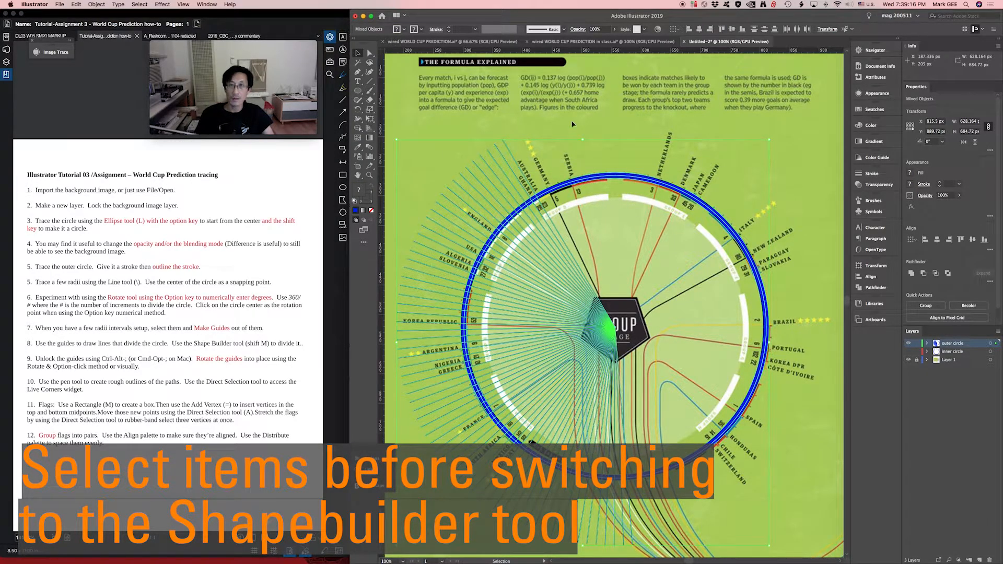
{"action": "left_click", "coordinate": [883, 185]}
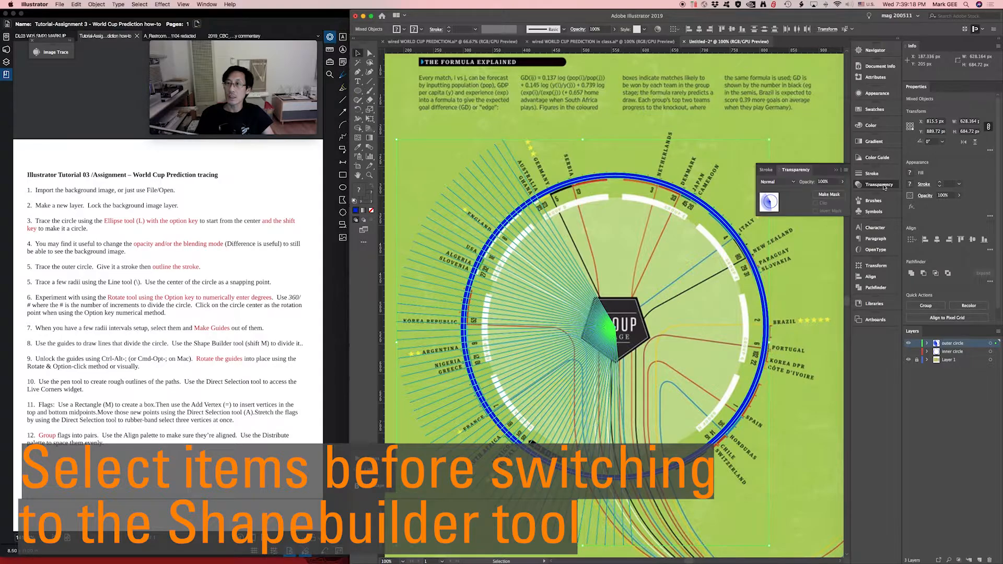
{"action": "left_click", "coordinate": [784, 181]}
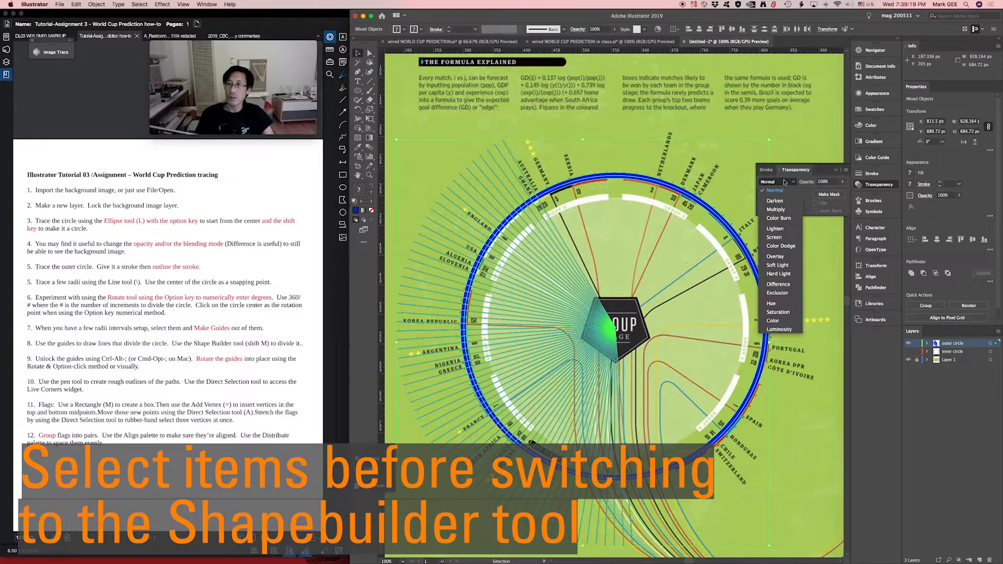
{"action": "left_click", "coordinate": [783, 287]}
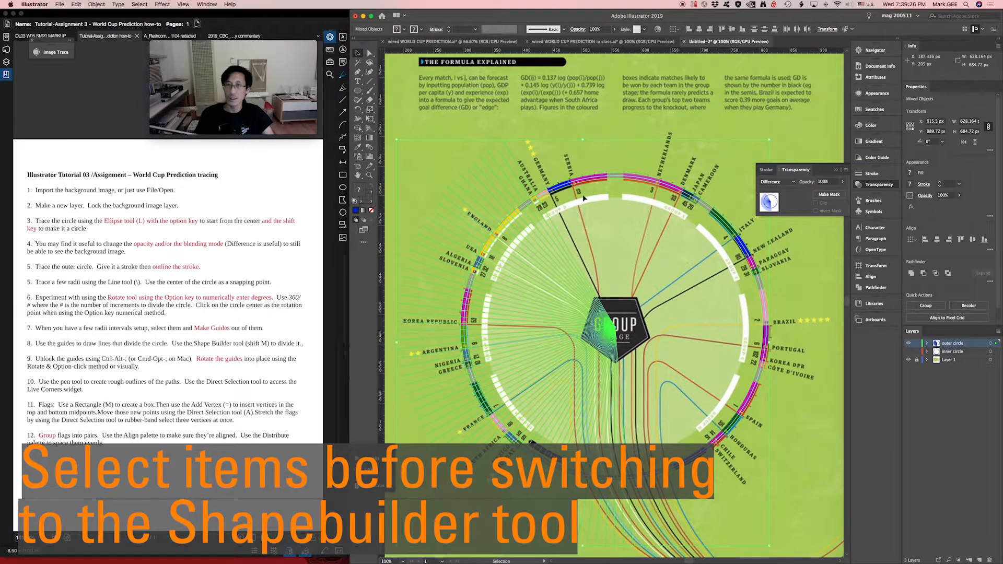
- With the Shape Builder tool, join the small ring pieces between radial lines into flag arcs from Ghana down to Uruguay
{"action": "left_click_drag", "start_coordinate": [507, 184], "coordinate": [606, 272]}
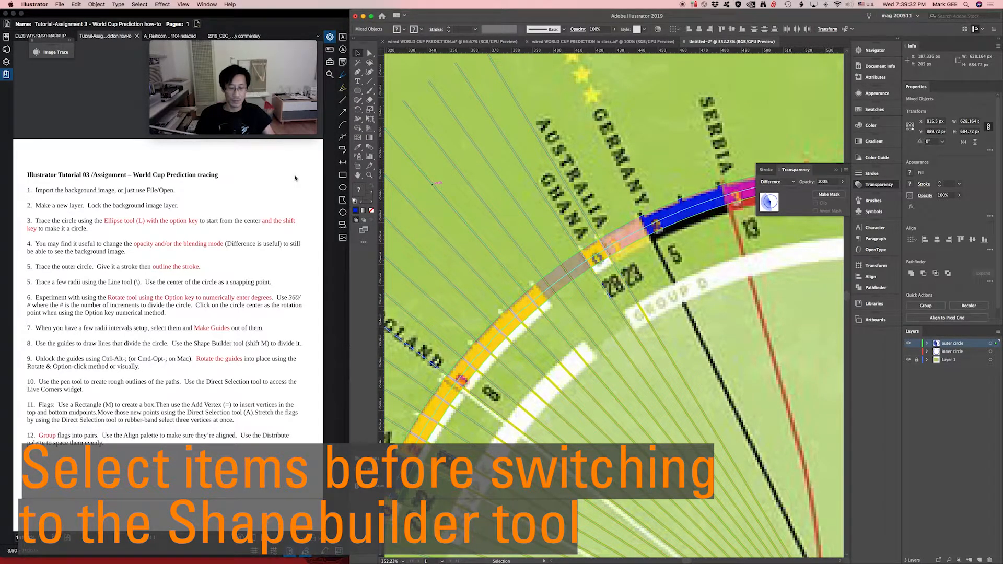
{"action": "key", "text": "shift+m"}
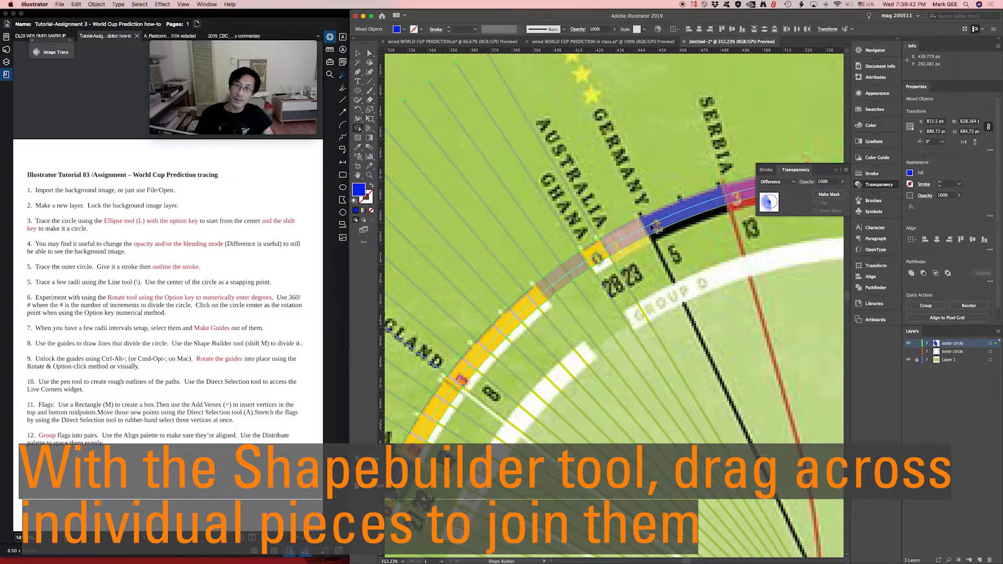
{"action": "left_click_drag", "start_coordinate": [469, 372], "coordinate": [594, 235]}
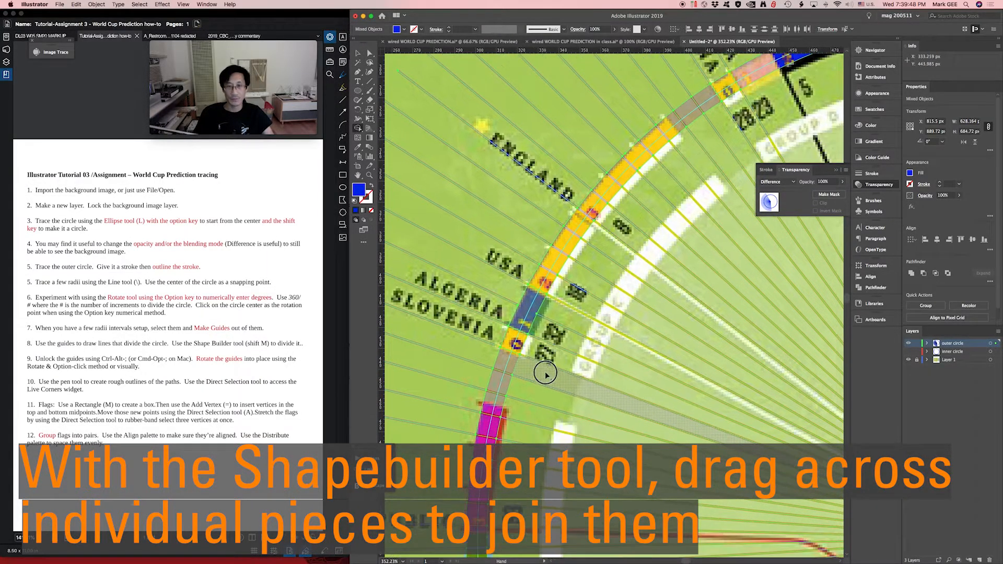
{"action": "left_click_drag", "start_coordinate": [537, 411], "coordinate": [555, 187]}
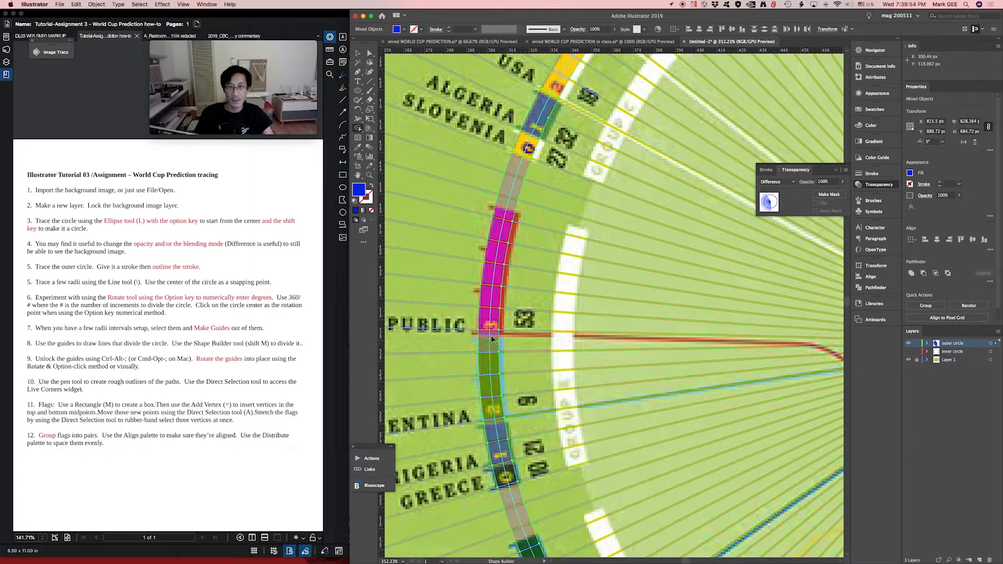
{"action": "left_click_drag", "start_coordinate": [544, 388], "coordinate": [533, 208]}
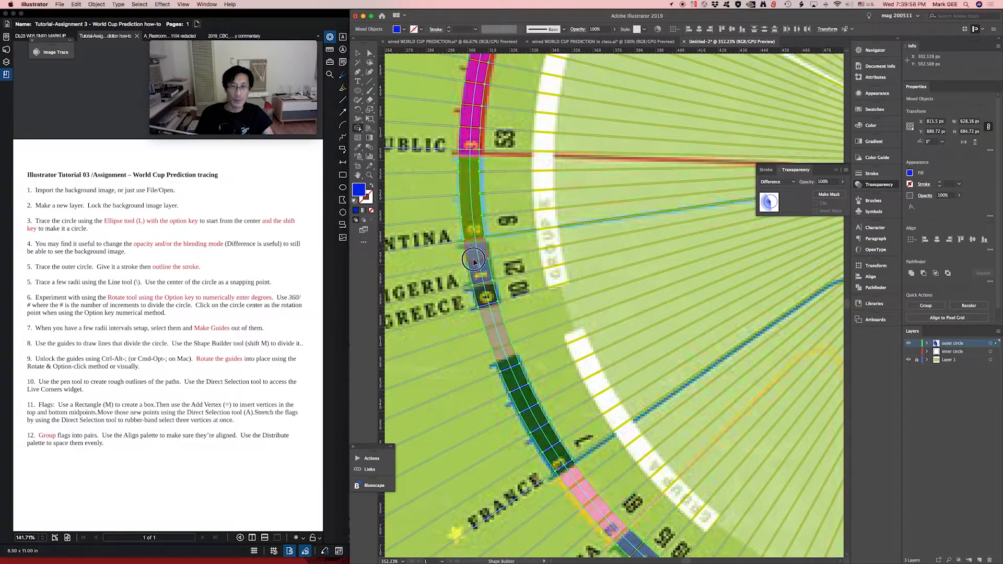
{"action": "left_click_drag", "start_coordinate": [575, 352], "coordinate": [548, 249]}
{"action": "left_click_drag", "start_coordinate": [542, 368], "coordinate": [606, 440]}
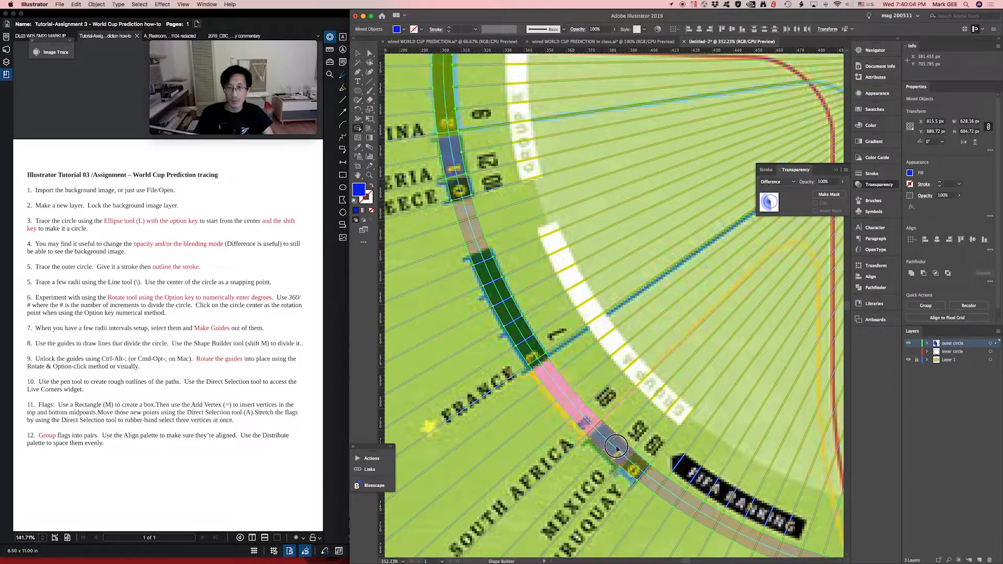
- Deselect the artwork and hide the background image layer, Layer 1
{"action": "key", "text": "v"}
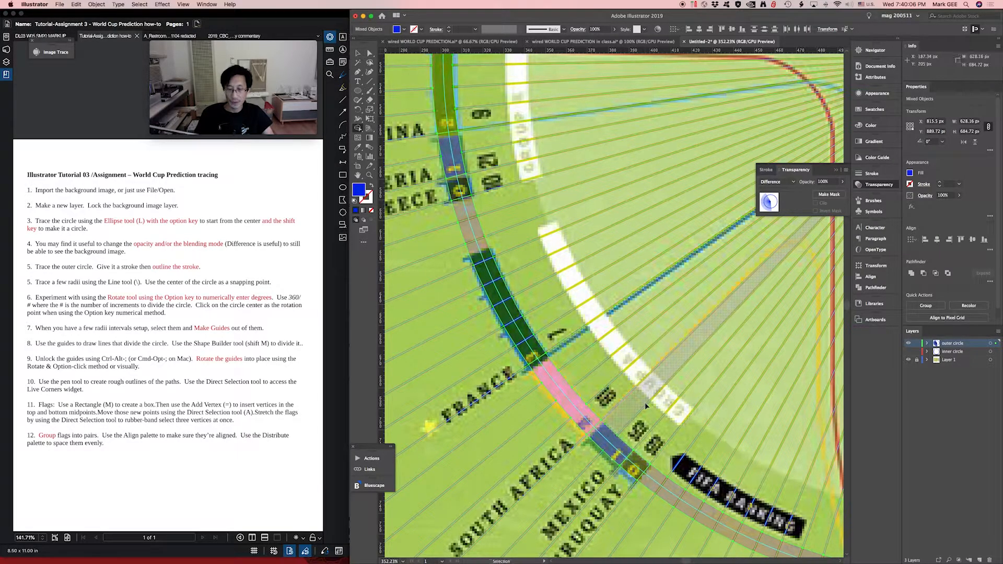
{"action": "key", "text": "super+minus"}
{"action": "key", "text": "super+minus"}
{"action": "key", "text": "super+minus"}
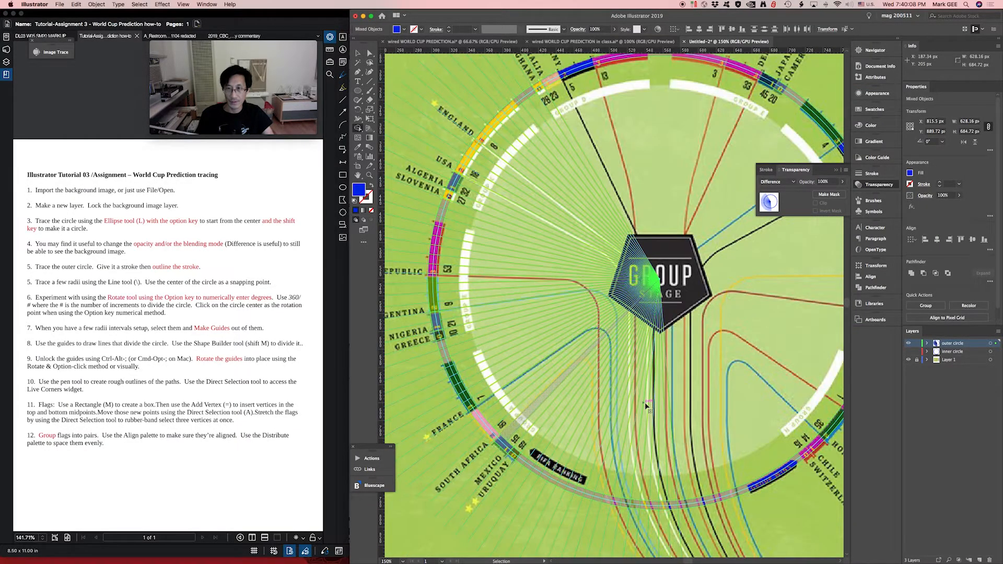
{"action": "key", "text": "super+minus"}
{"action": "left_click_drag", "start_coordinate": [564, 316], "coordinate": [543, 353]}
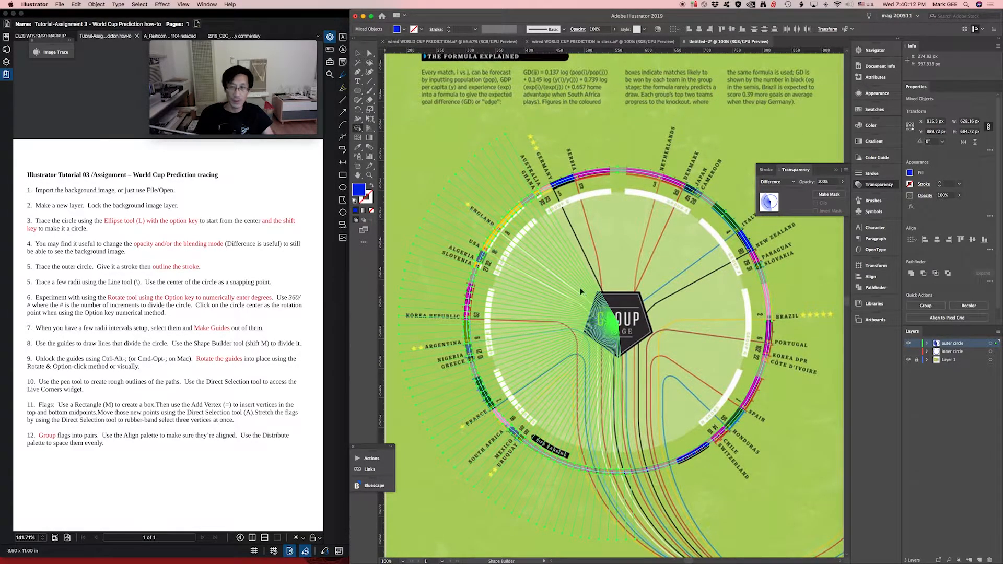
{"action": "key", "text": "v"}
{"action": "left_click", "coordinate": [811, 275]}
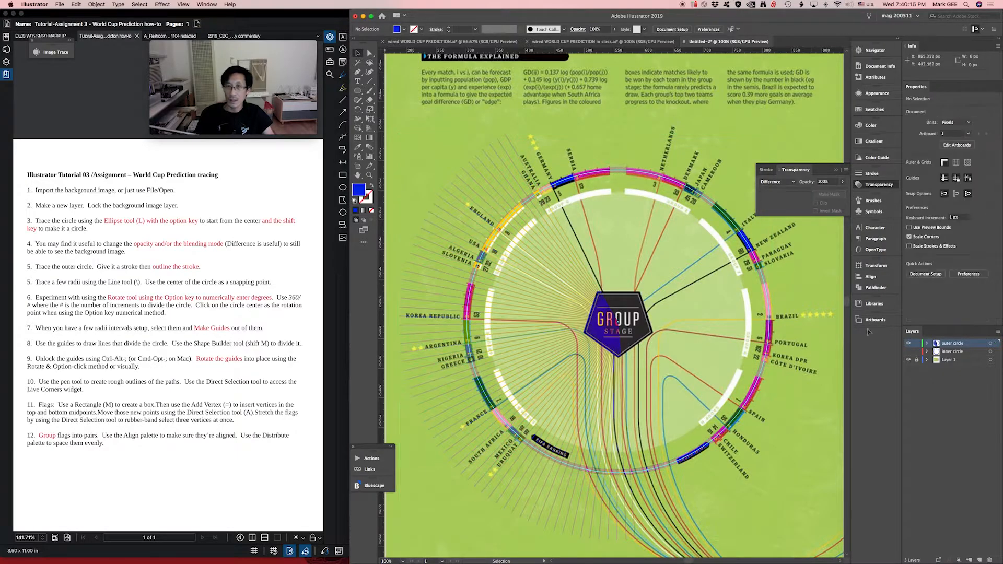
{"action": "left_click", "coordinate": [909, 360]}
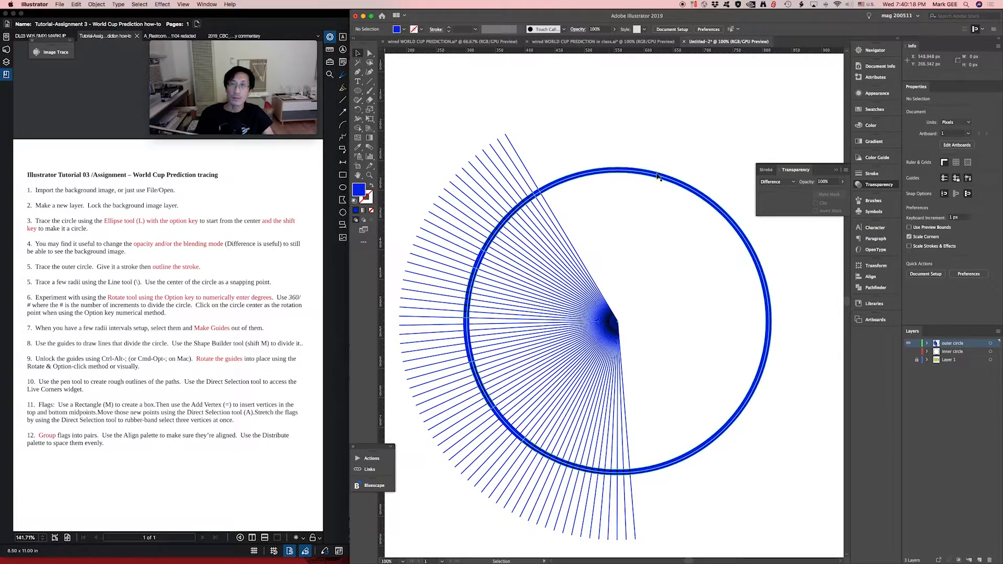
- Select the joined two-unit ring segment at Algeria and fill it with greyish blue 7382bc
{"action": "left_click", "coordinate": [530, 201]}
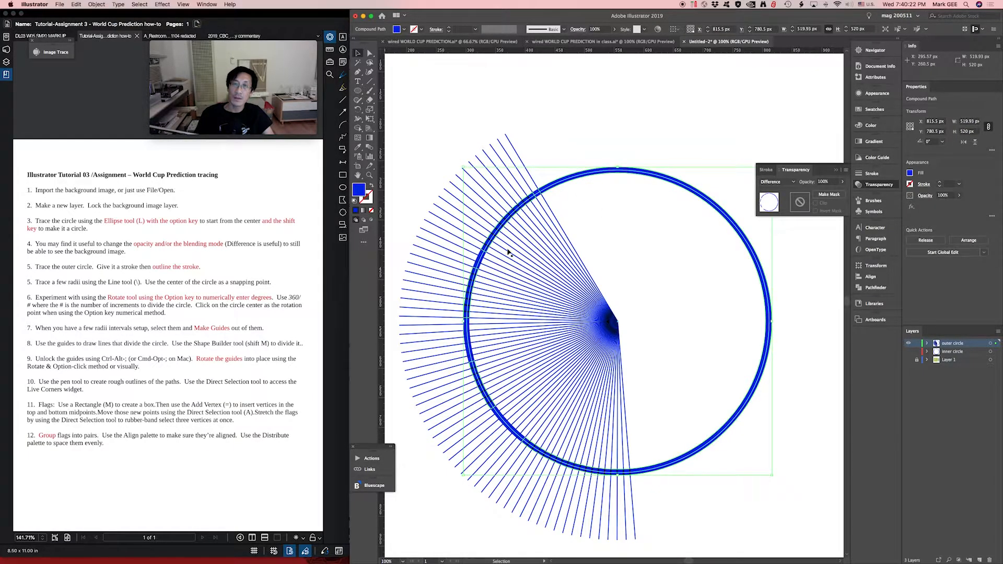
{"action": "left_click_drag", "start_coordinate": [434, 173], "coordinate": [603, 330]}
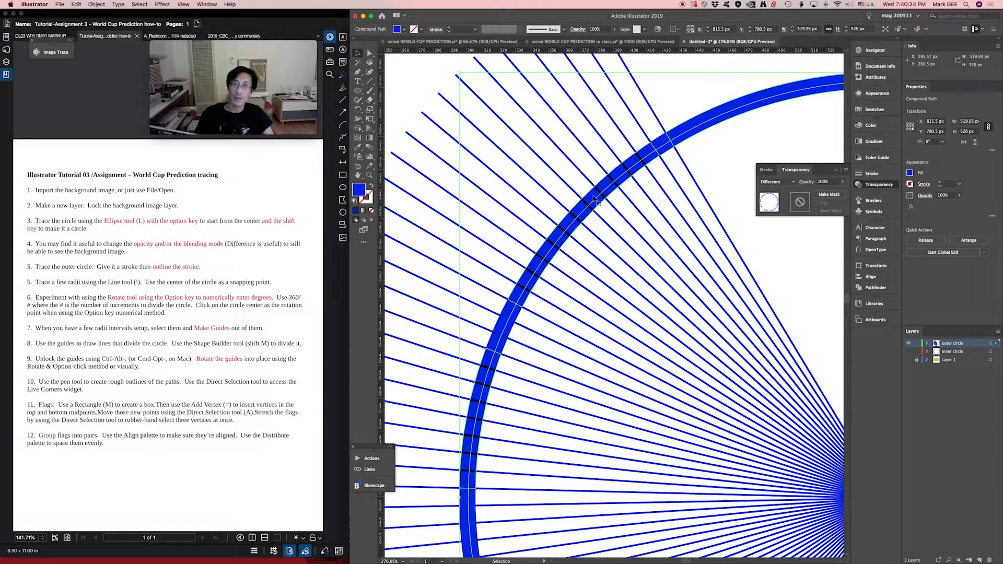
{"action": "left_click", "coordinate": [498, 336]}
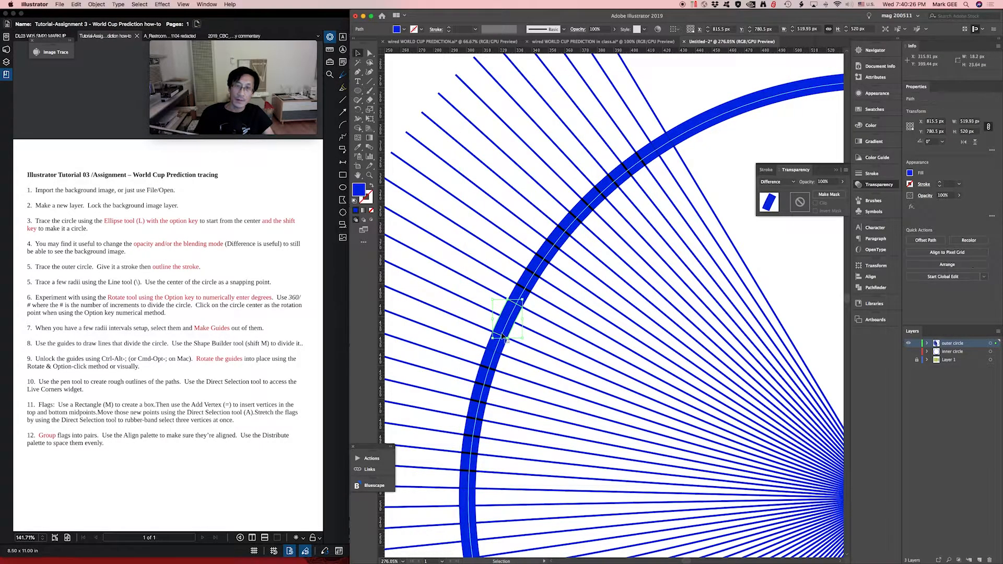
{"action": "left_click_drag", "start_coordinate": [496, 342], "coordinate": [496, 342]}
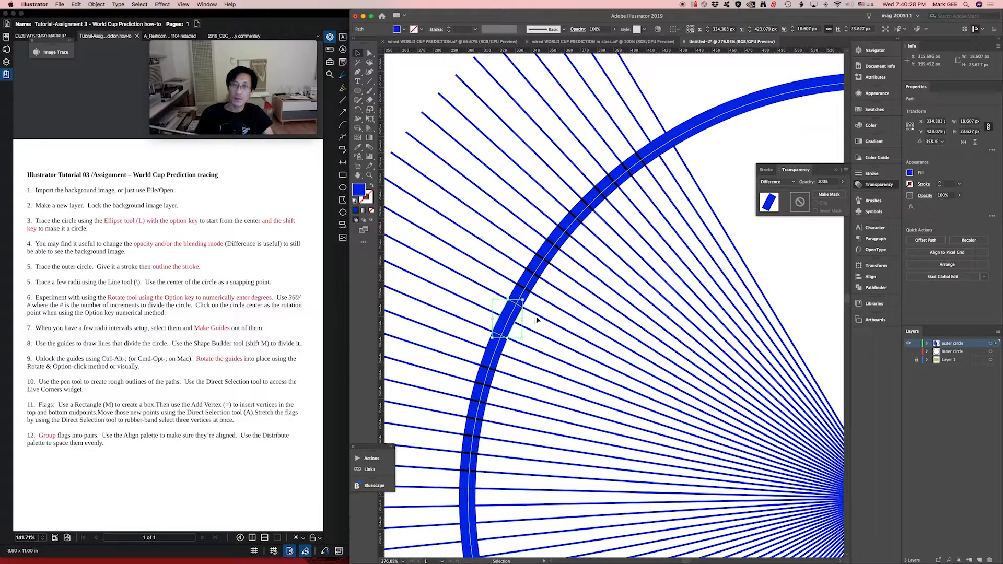
{"action": "double_click", "coordinate": [360, 188]}
{"action": "left_click", "coordinate": [453, 415]}
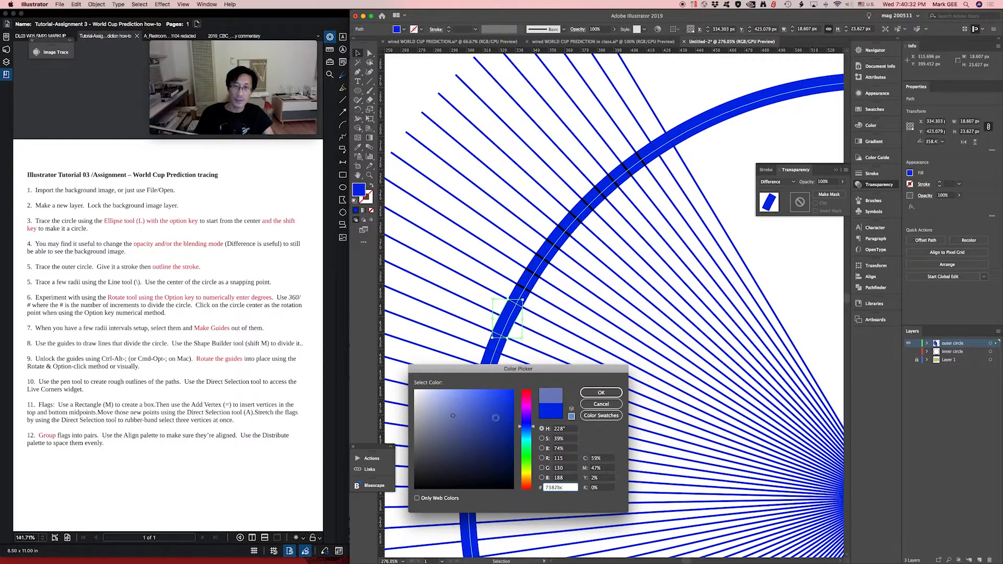
{"action": "left_click", "coordinate": [620, 393]}
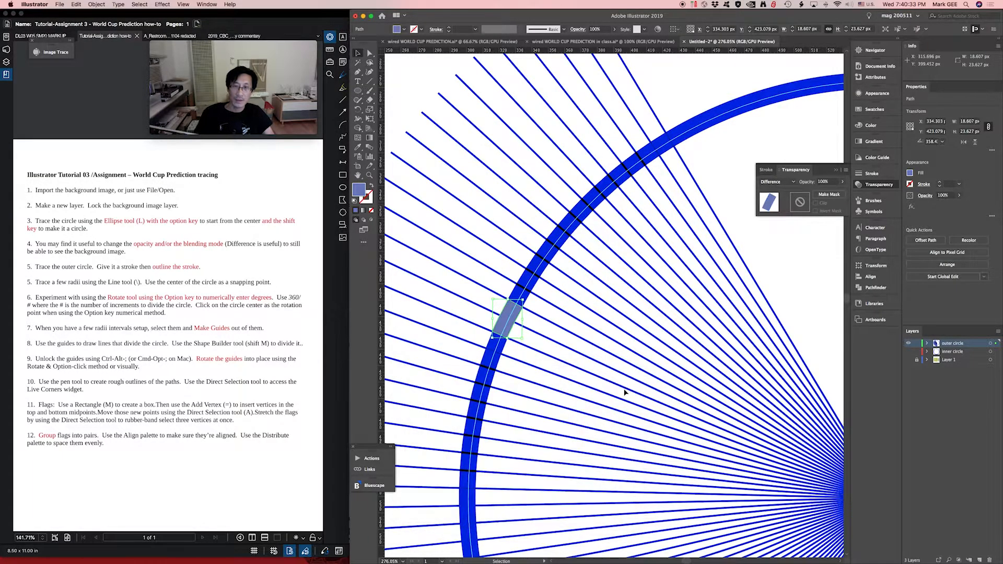
- Fill the single-unit ring segment at Slovenia, just below the greyish blue one, with green 00e53b
{"action": "left_click", "coordinate": [498, 348]}
{"action": "double_click", "coordinate": [360, 190]}
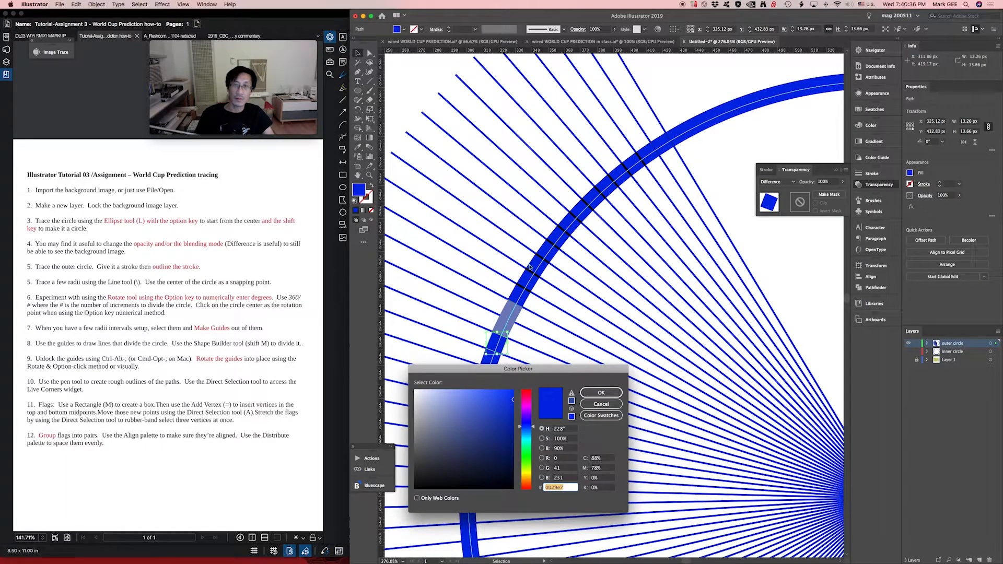
{"action": "left_click", "coordinate": [524, 453]}
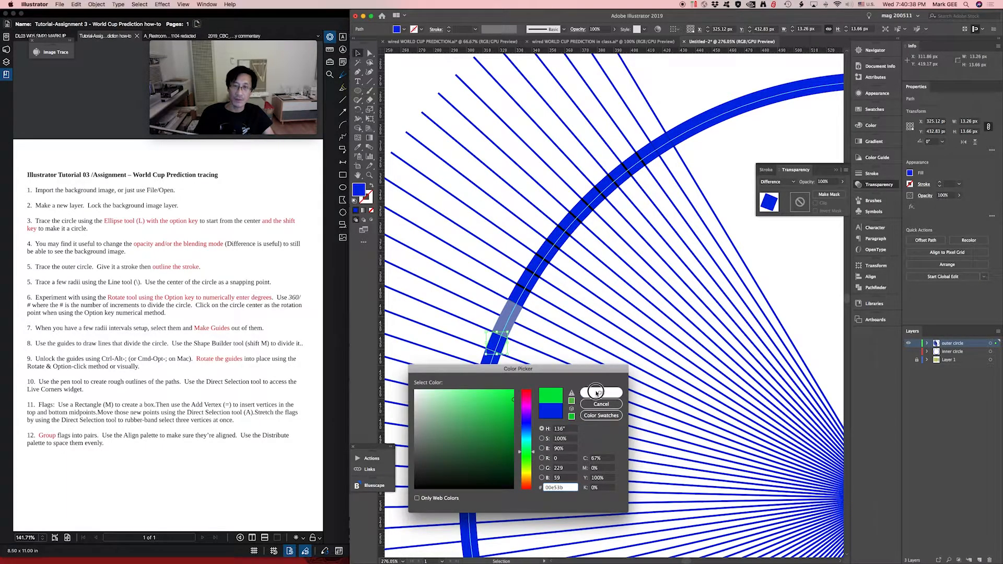
{"action": "left_click", "coordinate": [601, 393]}
- Fill the single-unit ring segment at Ghana, beside the uppermost radial line, with olive green 677c2c
{"action": "left_click_drag", "start_coordinate": [662, 232], "coordinate": [451, 394]}
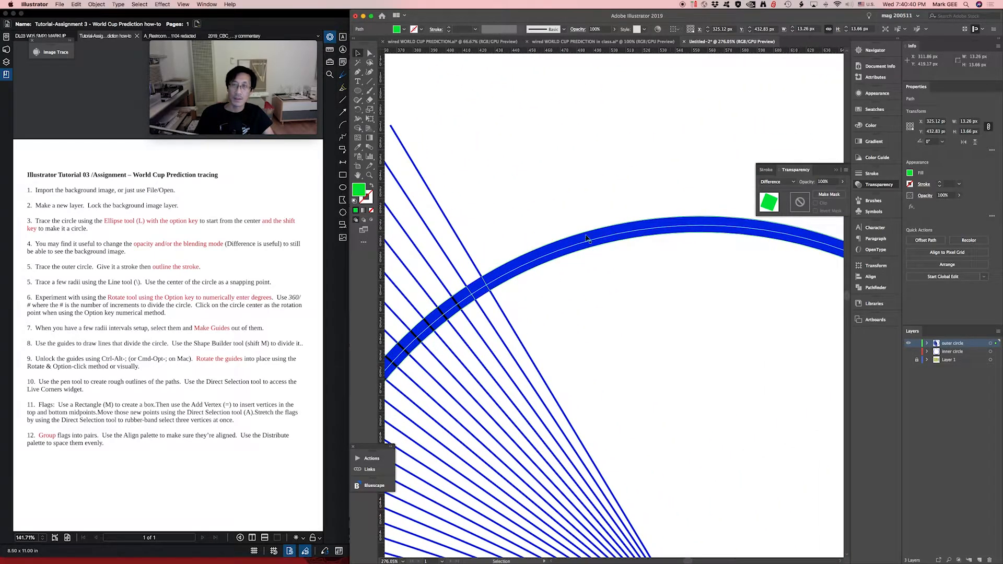
{"action": "left_click", "coordinate": [483, 289]}
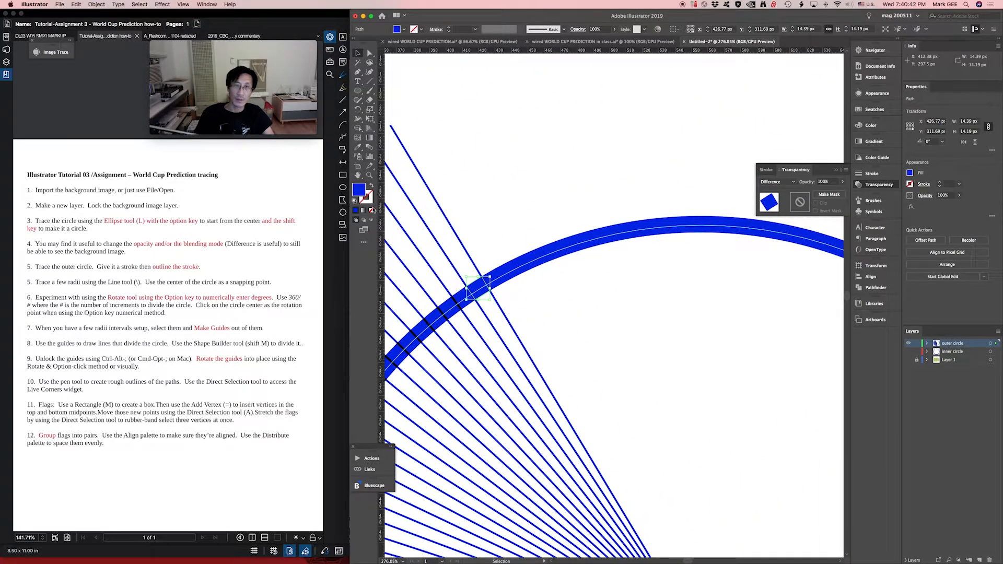
{"action": "double_click", "coordinate": [358, 192]}
{"action": "mouse_move", "coordinate": [479, 414]}
{"action": "left_mouse_down"}
{"action": "mouse_move", "coordinate": [478, 440]}
{"action": "mouse_move", "coordinate": [531, 472]}
{"action": "left_mouse_up"}
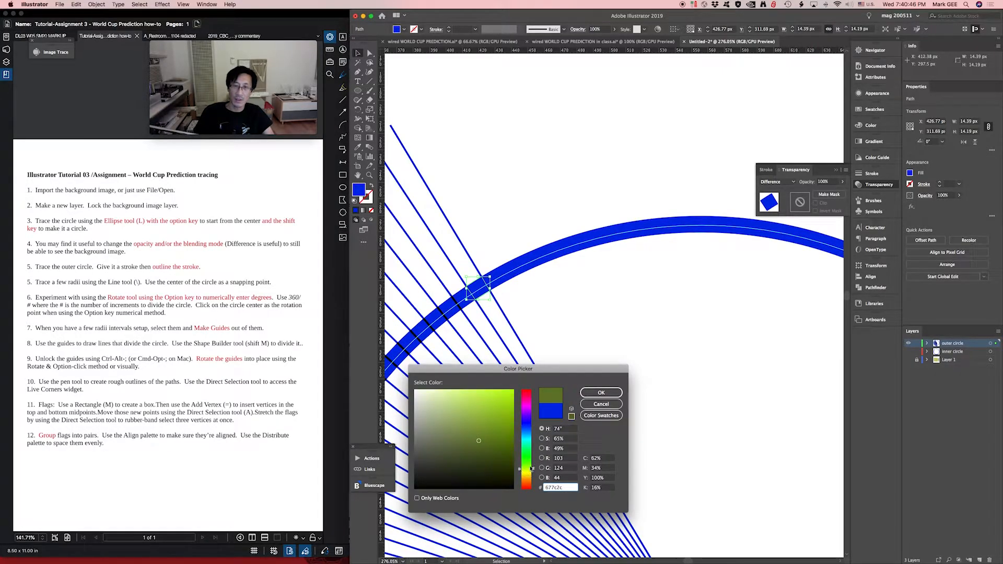
{"action": "left_click", "coordinate": [600, 392]}
- Fill the joined two-unit ring segment at Nigeria, on the circle's lower left, with magenta pink
{"action": "left_click_drag", "start_coordinate": [564, 354], "coordinate": [710, 101]}
{"action": "left_click_drag", "start_coordinate": [490, 391], "coordinate": [565, 211]}
{"action": "left_click", "coordinate": [511, 285]}
{"action": "double_click", "coordinate": [356, 191]}
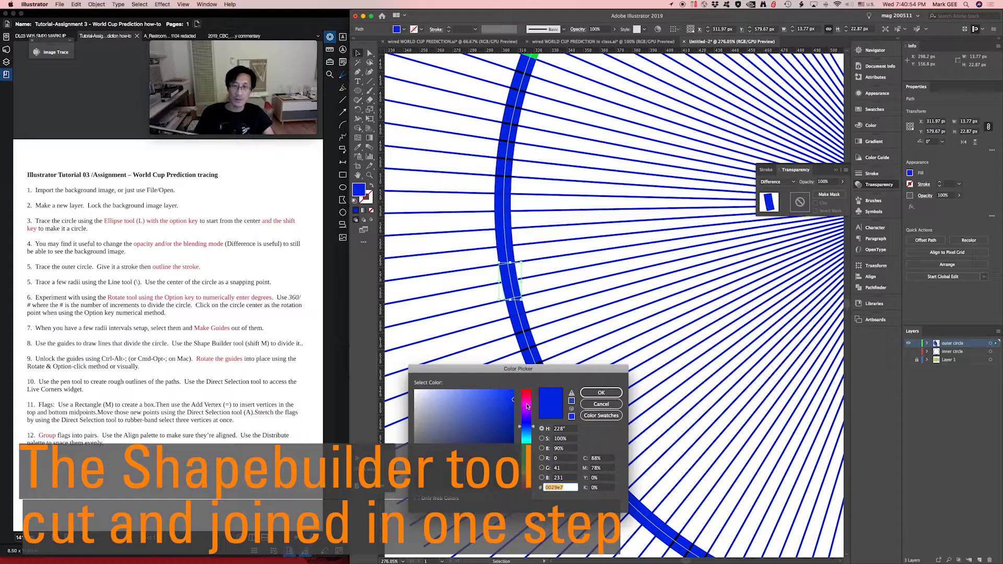
{"action": "left_click_drag", "start_coordinate": [526, 406], "coordinate": [526, 395]}
{"action": "left_click", "coordinate": [600, 393]}
- Give the single-unit ring segment at Greece, directly below the Nigeria segment, a magenta pink fill
{"action": "left_click", "coordinate": [522, 315]}
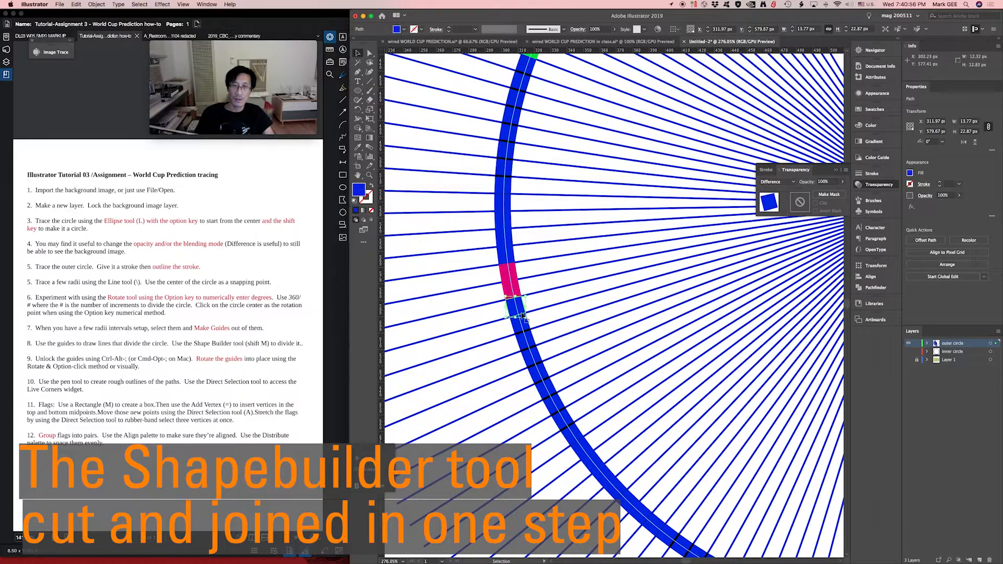
{"action": "double_click", "coordinate": [358, 191]}
{"action": "left_click_drag", "start_coordinate": [527, 409], "coordinate": [527, 396]}
{"action": "left_click", "coordinate": [601, 392]}
- Show the background image layer, Layer 1, again and hide the outer circle layer
{"action": "key", "text": "a"}
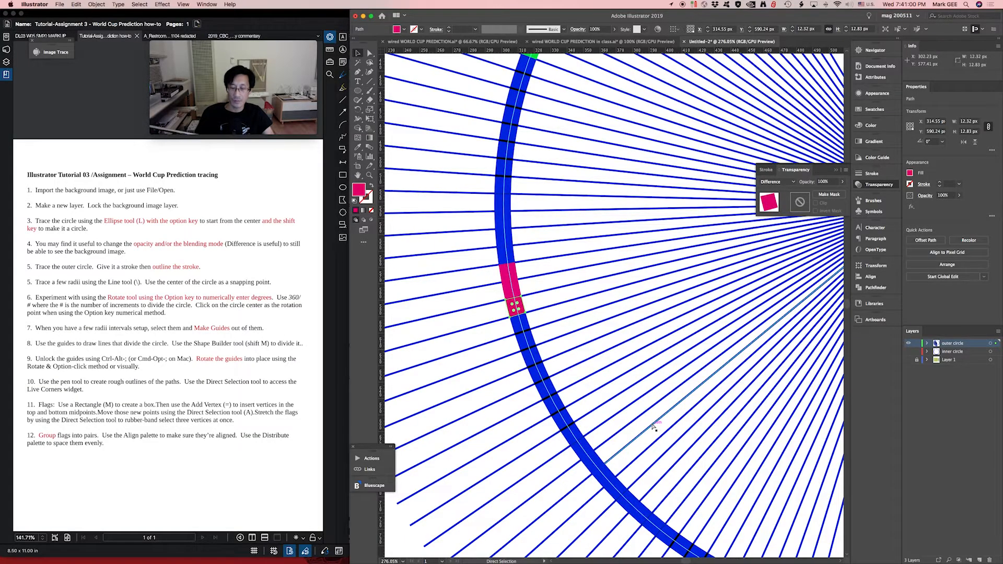
{"action": "key", "text": "super+minus"}
{"action": "key", "text": "super+minus"}
{"action": "key", "text": "super+minus"}
{"action": "key", "text": "super+minus"}
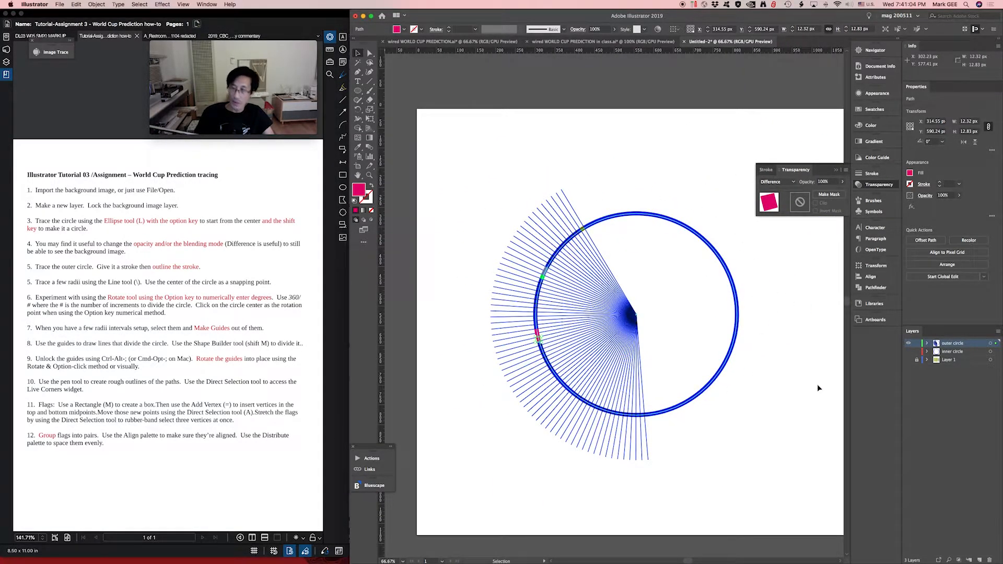
{"action": "left_click", "coordinate": [908, 360]}
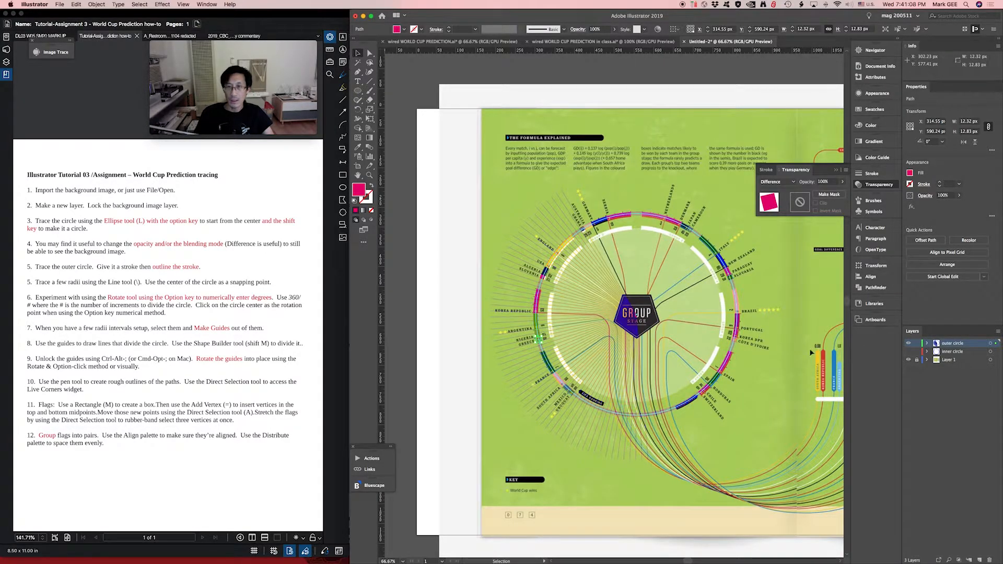
{"action": "left_click", "coordinate": [909, 344]}
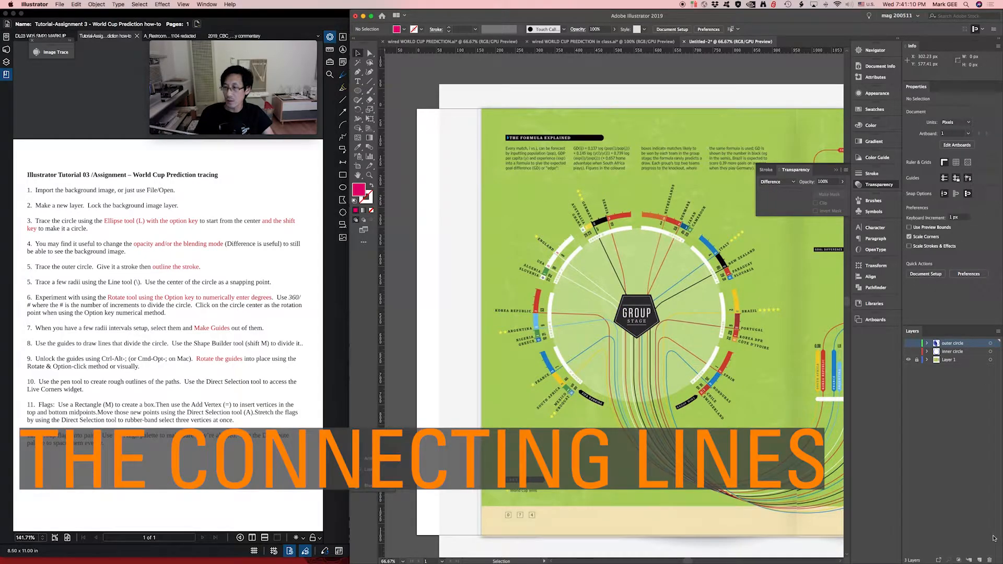
- Create a new layer above the outer circle layer and name it "connecting lines"
{"action": "left_click", "coordinate": [978, 560]}
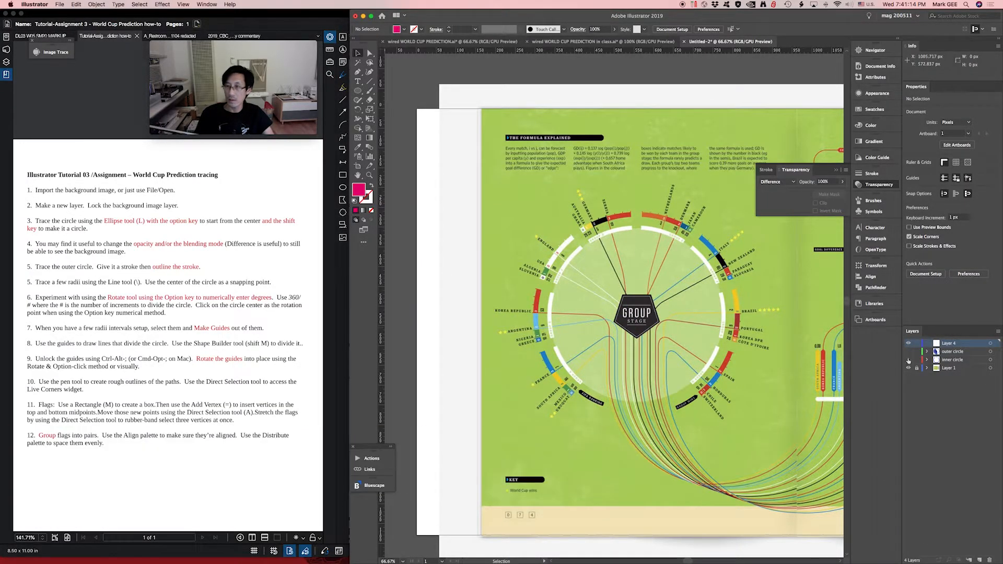
{"action": "double_click", "coordinate": [950, 345]}
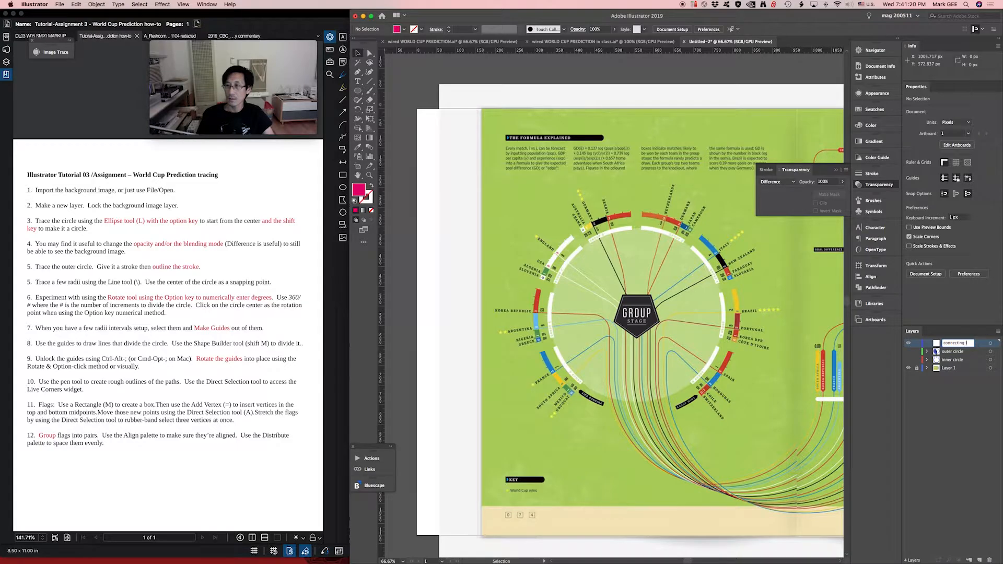
{"action": "key", "text": "Return"}
{"action": "key", "text": "z"}
{"action": "left_click", "coordinate": [783, 444]}
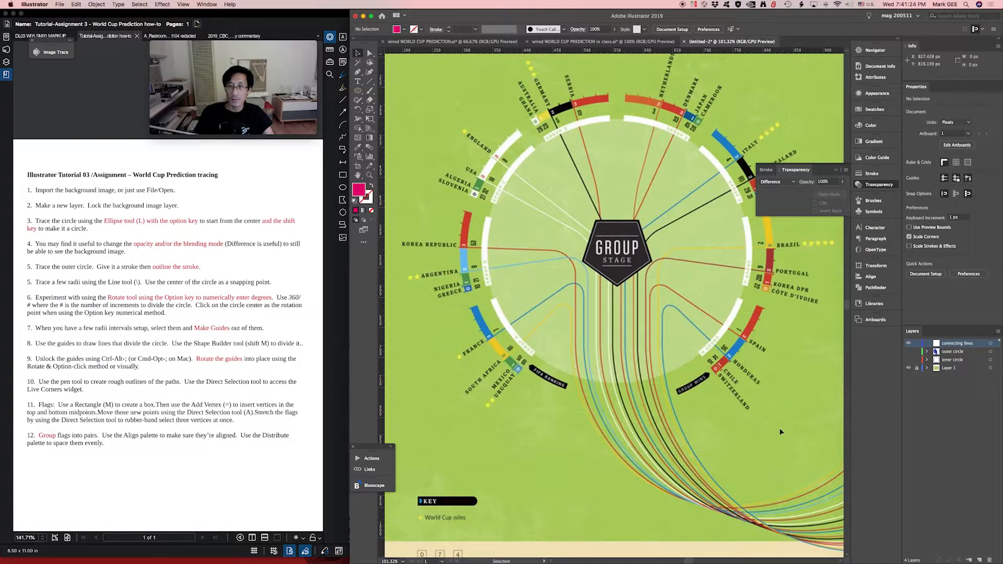
- Use the Pen tool to trace the dark red line from the Portugal ring segment to its corner beside the Group Stage pentagon
{"action": "left_click_drag", "start_coordinate": [580, 419], "coordinate": [718, 379]}
{"action": "key", "text": "v"}
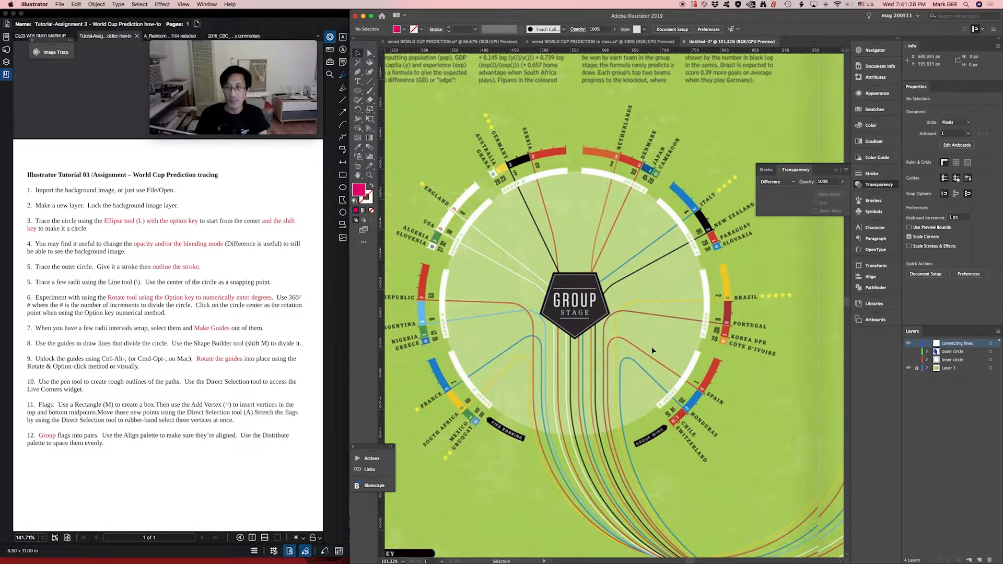
{"action": "key", "text": "p"}
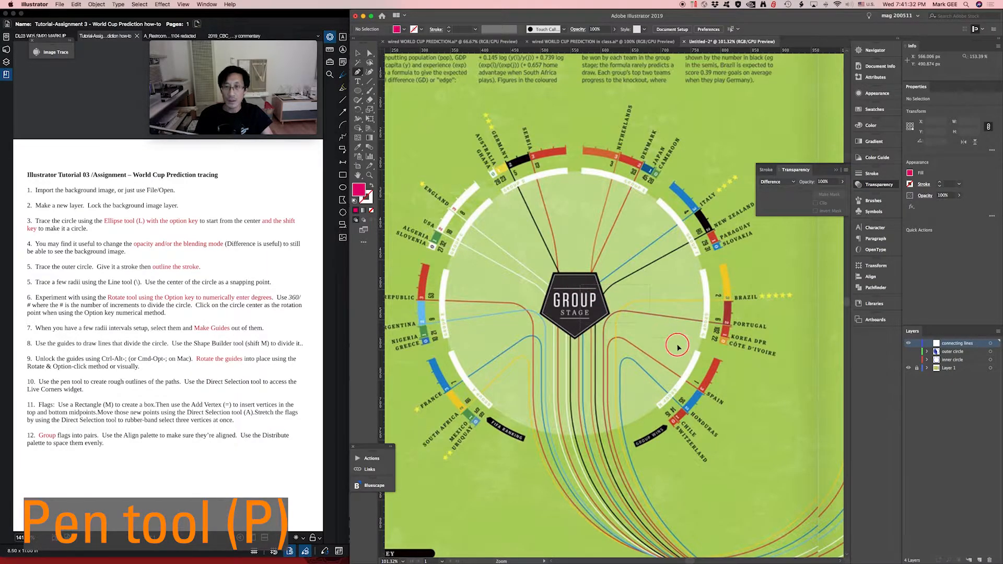
{"action": "left_click", "coordinate": [767, 495]}
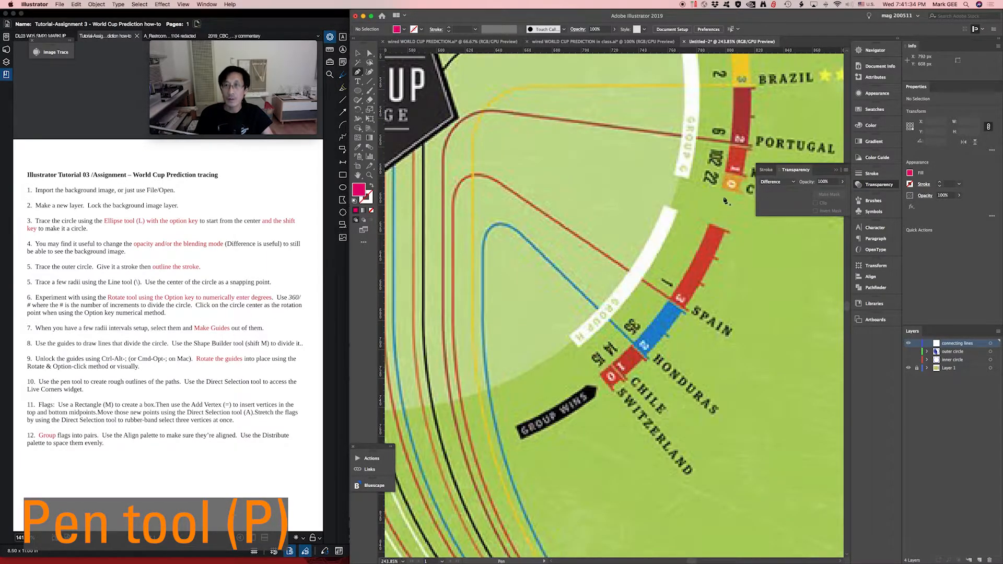
{"action": "left_click", "coordinate": [751, 148]}
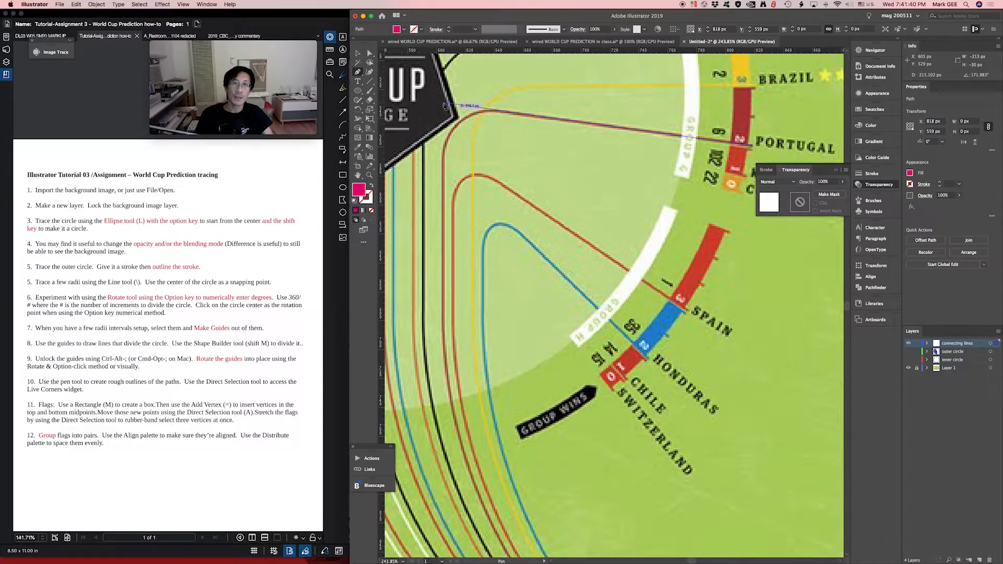
{"action": "left_click", "coordinate": [444, 104]}
- Extend the path vertically down from the corner by about 164 px, to where the traced line starts to curve
{"action": "scroll", "coordinate": [496, 334], "scroll_direction": "up", "scroll_amount": 5}
{"action": "scroll", "coordinate": [496, 334], "scroll_direction": "left", "scroll_amount": 3}
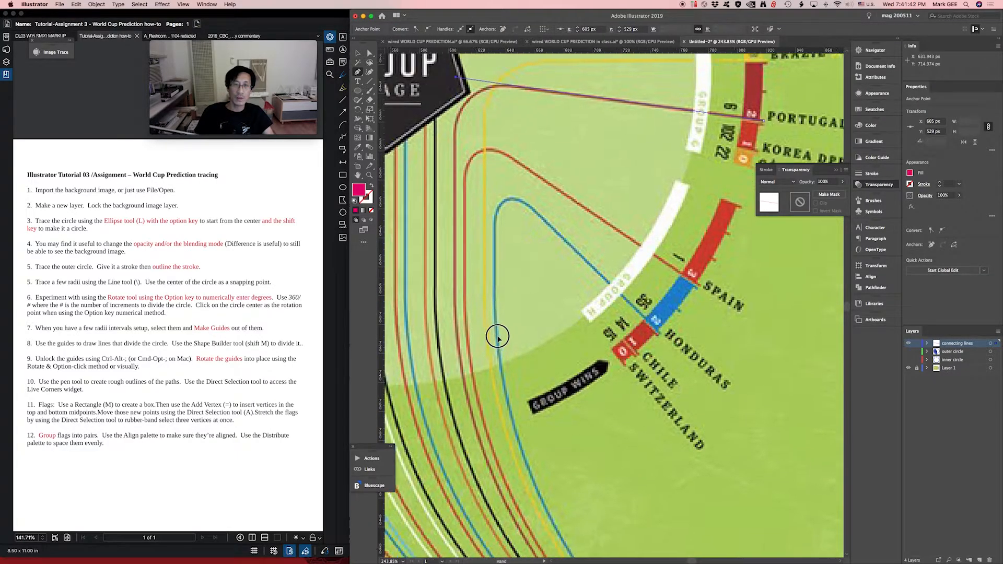
{"action": "key", "text": "a"}
{"action": "key", "text": "super+1"}
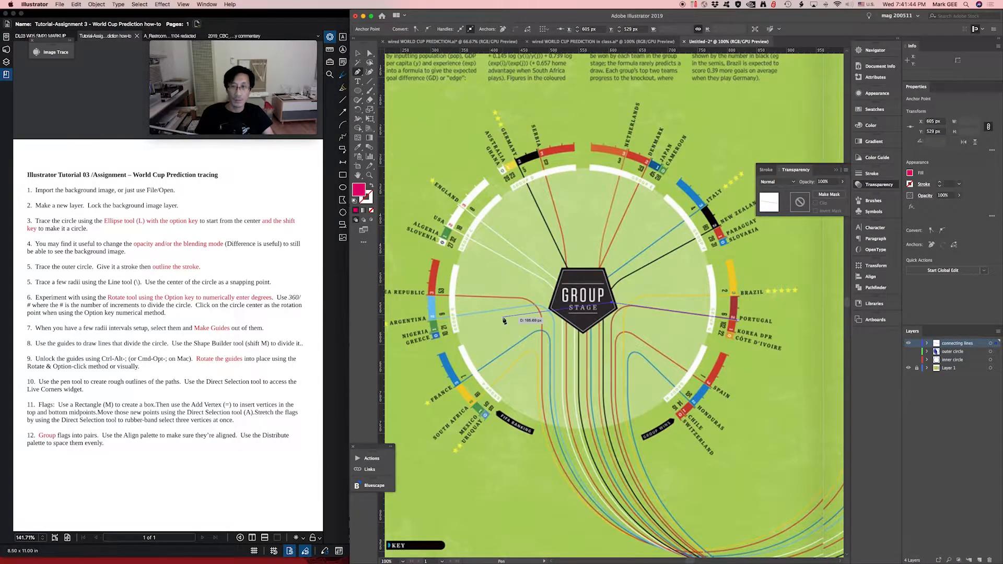
{"action": "scroll", "coordinate": [479, 229], "scroll_direction": "down", "scroll_amount": 5}
{"action": "scroll", "coordinate": [479, 228], "scroll_direction": "right", "scroll_amount": 3}
{"action": "left_click_drag", "start_coordinate": [479, 229], "coordinate": [476, 218]}
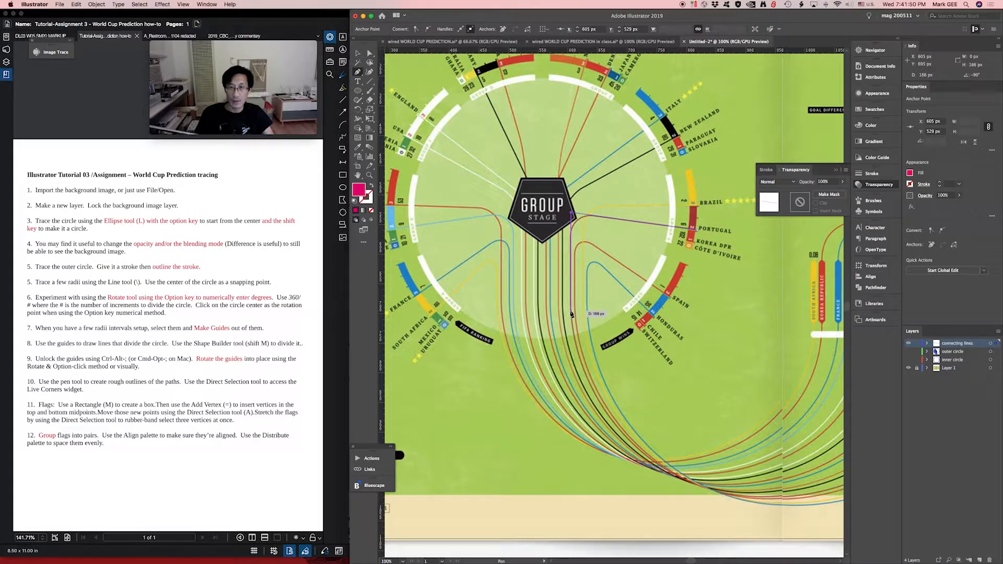
{"action": "left_click_drag", "start_coordinate": [572, 314], "coordinate": [524, 306]}
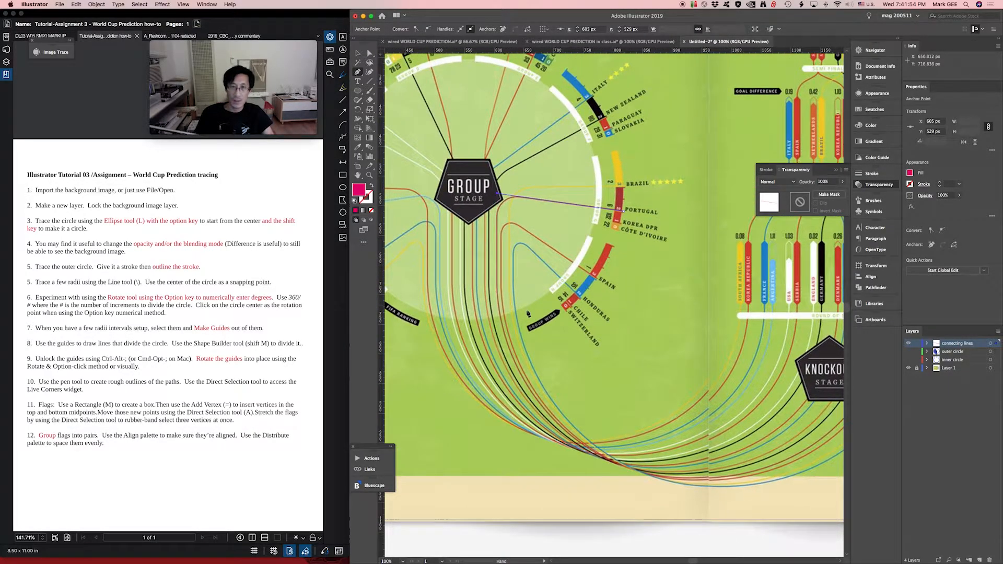
{"action": "left_click", "coordinate": [498, 291]}
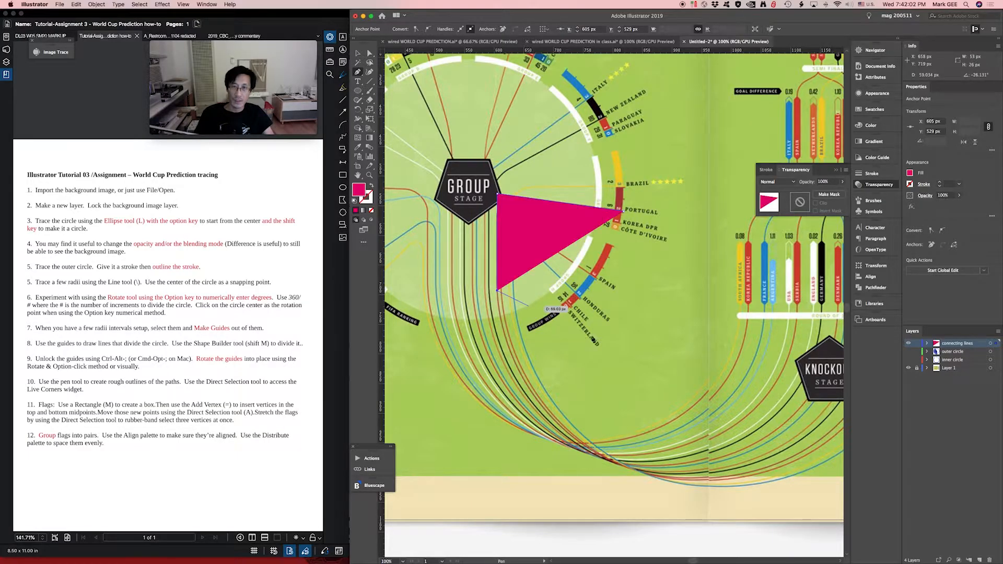
- Place the path's end point at the base of the Portugal bar in the Round of 16 row
{"action": "left_click_drag", "start_coordinate": [626, 355], "coordinate": [655, 360]}
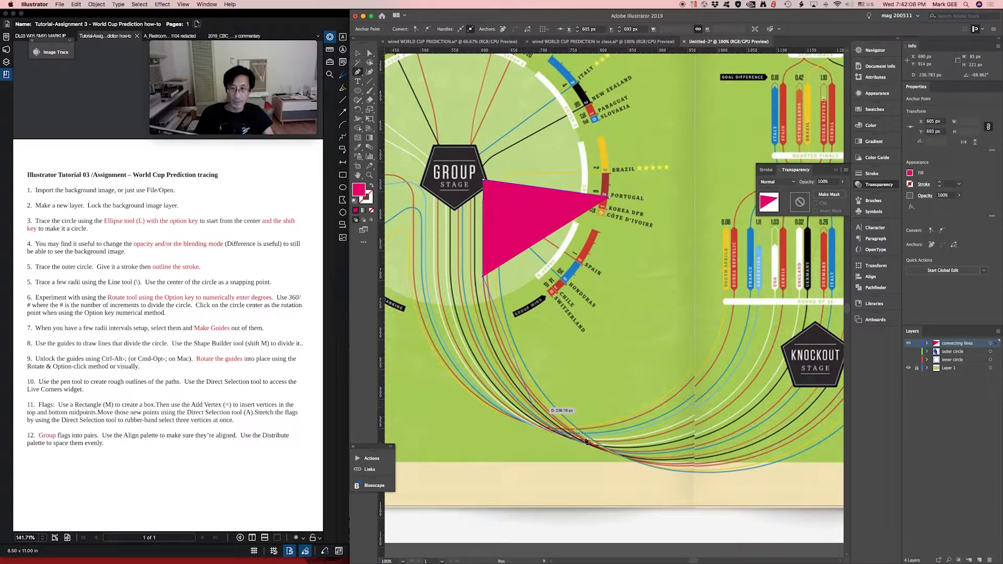
{"action": "left_click_drag", "start_coordinate": [747, 389], "coordinate": [585, 419]}
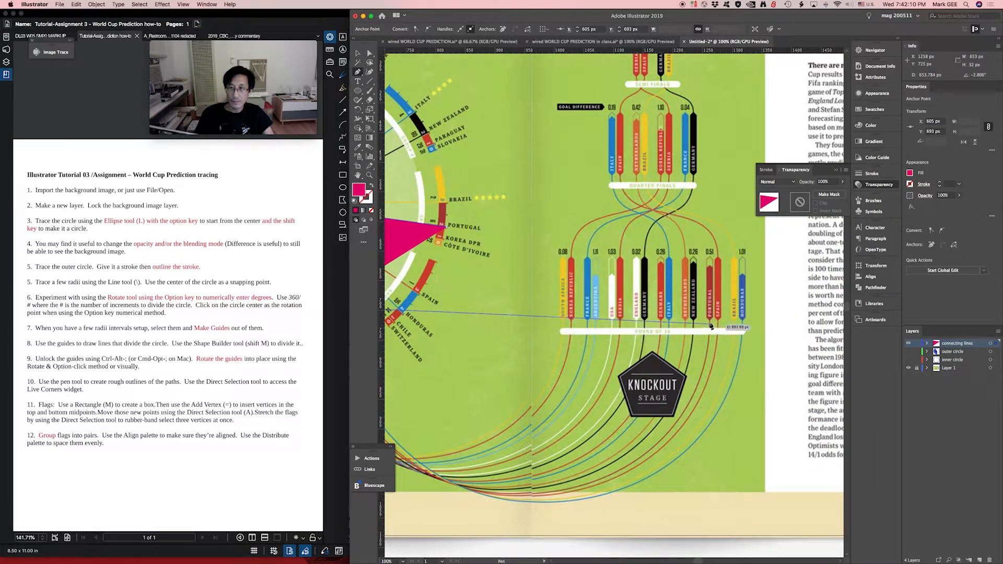
{"action": "left_click", "coordinate": [710, 324]}
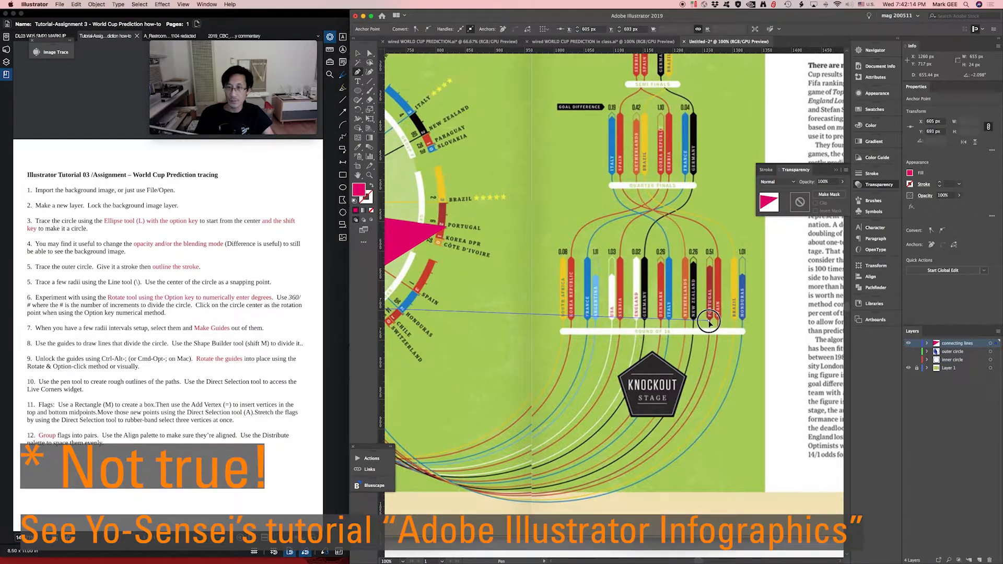
- Remove the fill from the traced Portugal path and give it a white stroke
{"action": "left_click_drag", "start_coordinate": [509, 346], "coordinate": [694, 331]}
{"action": "key", "text": "v"}
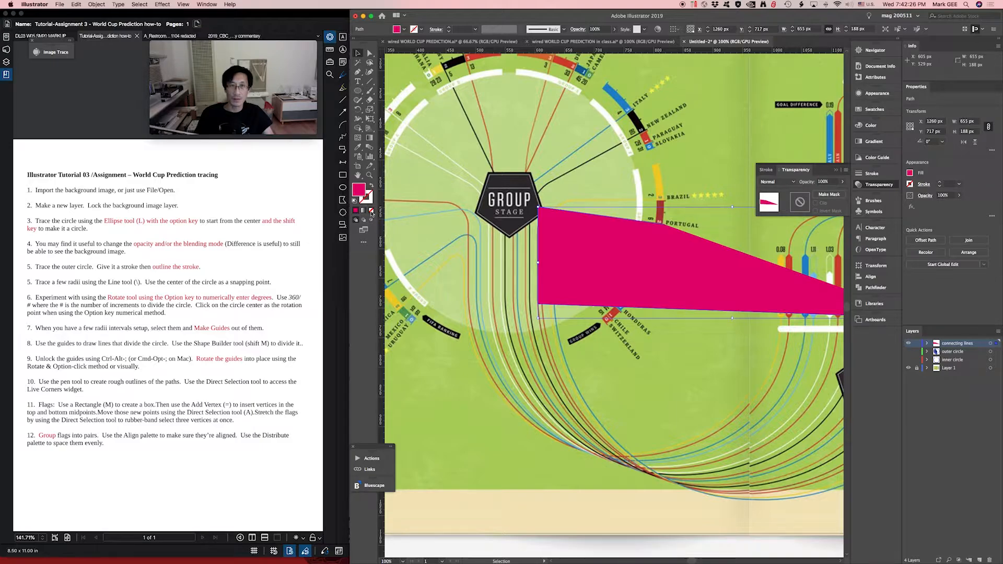
{"action": "left_click", "coordinate": [371, 211]}
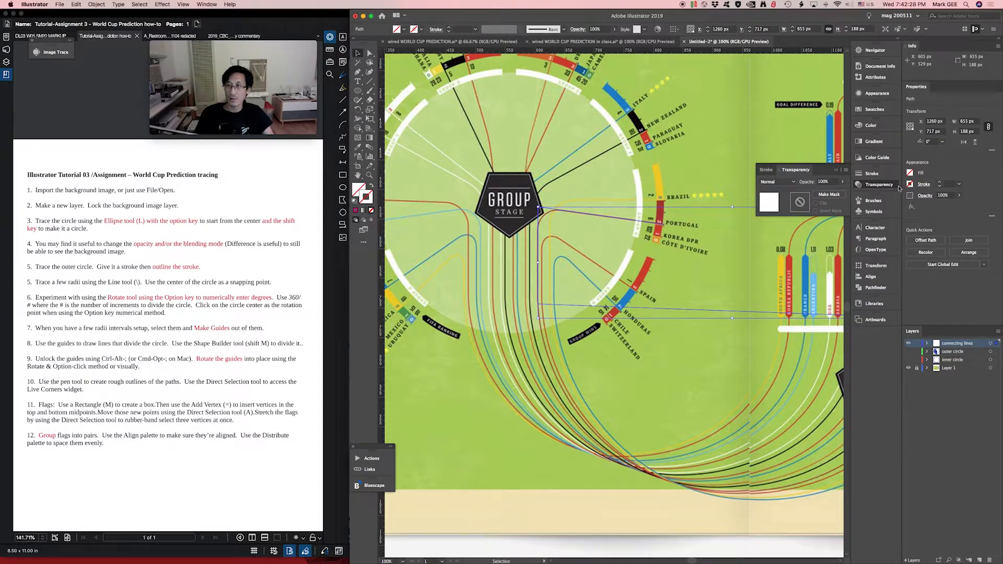
{"action": "double_click", "coordinate": [362, 199]}
{"action": "left_click_drag", "start_coordinate": [528, 417], "coordinate": [529, 407]}
{"action": "left_click", "coordinate": [600, 393]}
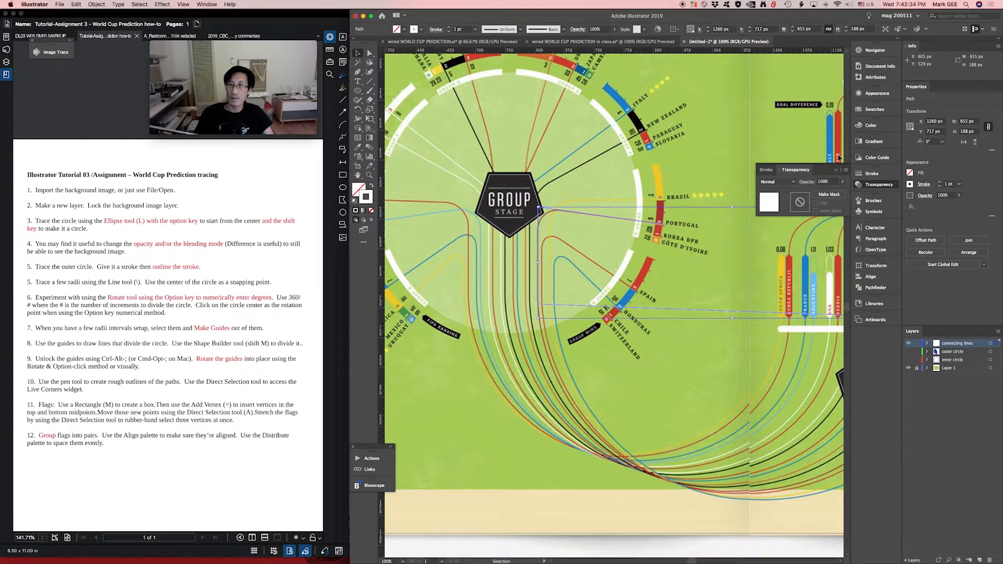
- Set the Portugal path's stroke weight to 3 pt
{"action": "left_click", "coordinate": [872, 173]}
{"action": "left_click", "coordinate": [817, 183]}
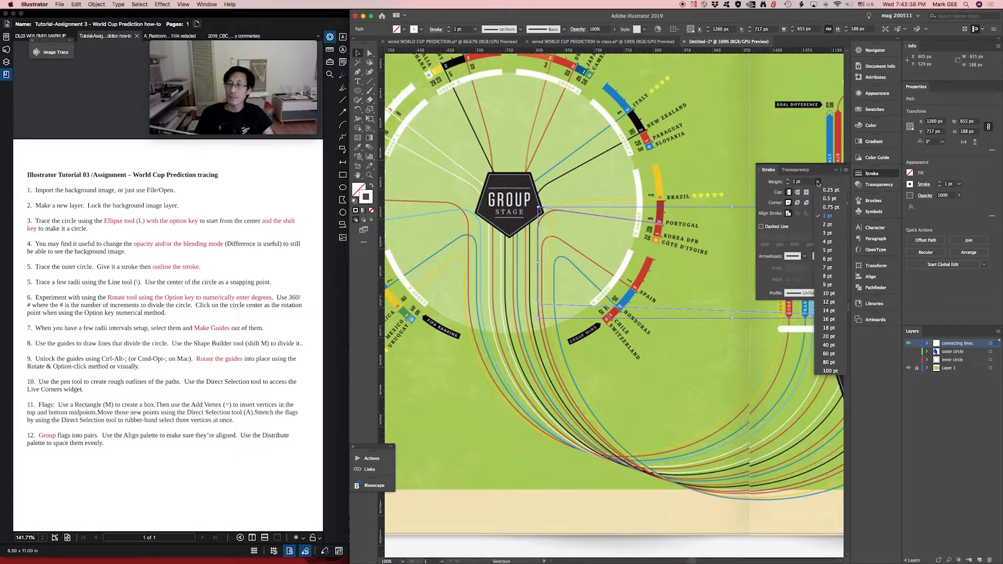
{"action": "left_click", "coordinate": [828, 234]}
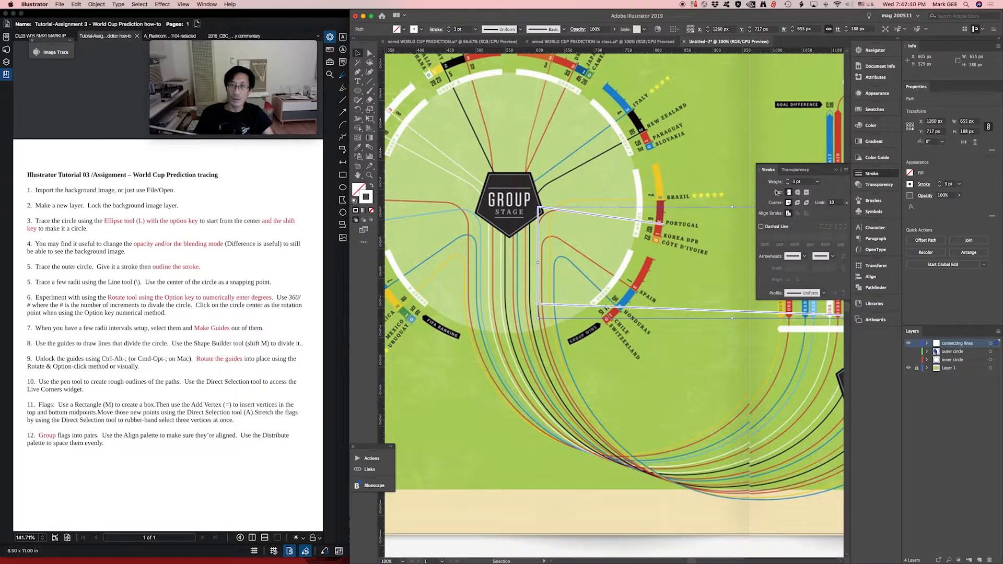
- Round the path's upper corner beside the Group Stage pentagon with the Live Corners widget, to a radius of about 33 px
{"action": "scroll", "coordinate": [578, 330], "scroll_direction": "right", "scroll_amount": 3}
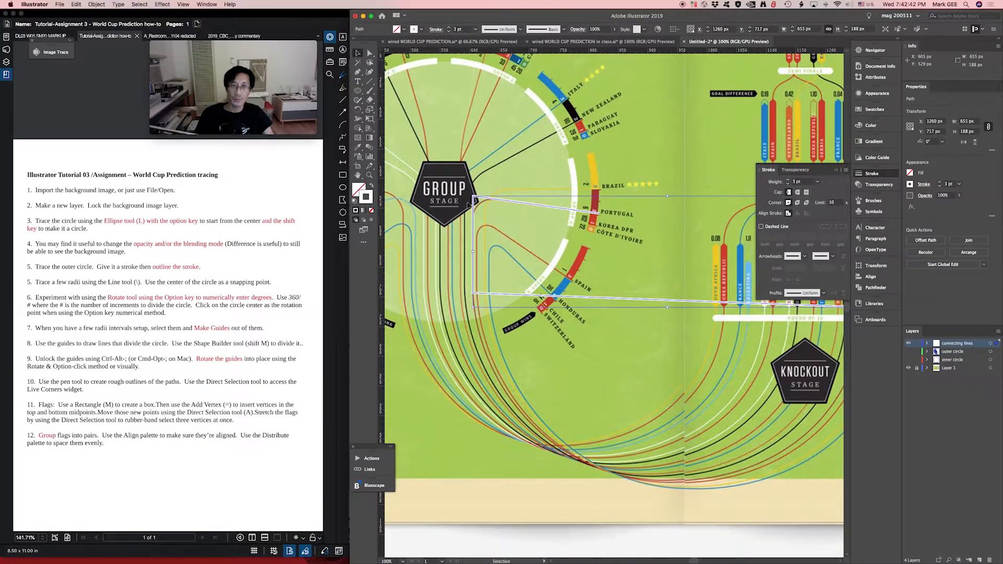
{"action": "scroll", "coordinate": [483, 211], "scroll_direction": "left", "scroll_amount": 3}
{"action": "scroll", "coordinate": [484, 211], "scroll_direction": "up", "scroll_amount": 2}
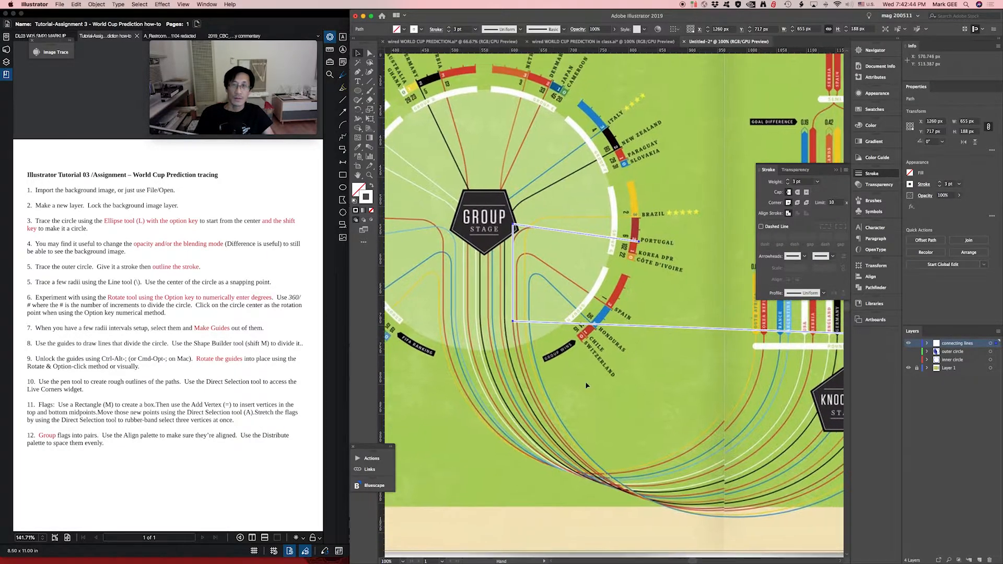
{"action": "scroll", "coordinate": [480, 264], "scroll_direction": "up", "scroll_amount": 2}
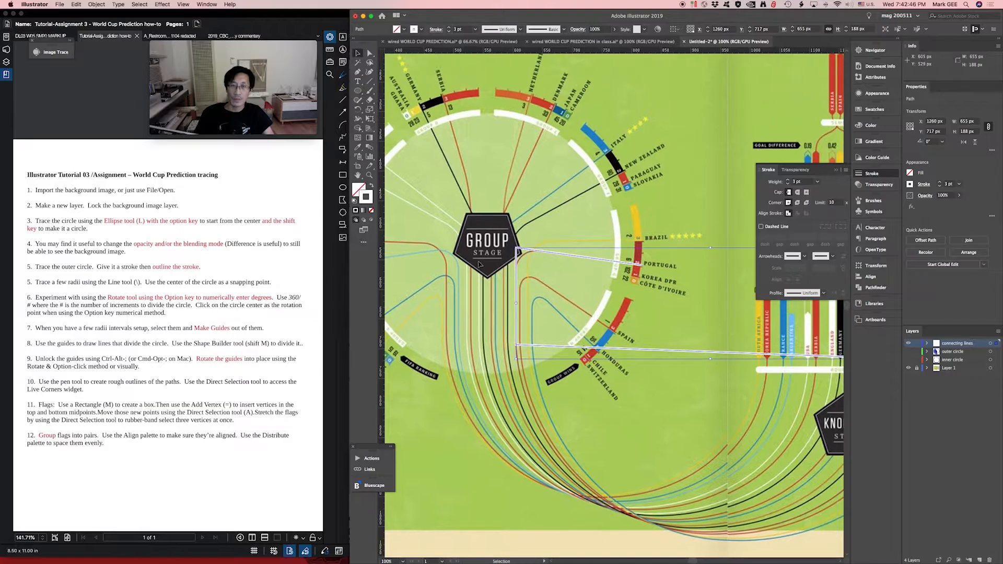
{"action": "key", "text": "z"}
{"action": "left_click_drag", "start_coordinate": [483, 230], "coordinate": [673, 376]}
{"action": "key", "text": "a"}
{"action": "left_click_drag", "start_coordinate": [441, 145], "coordinate": [517, 230]}
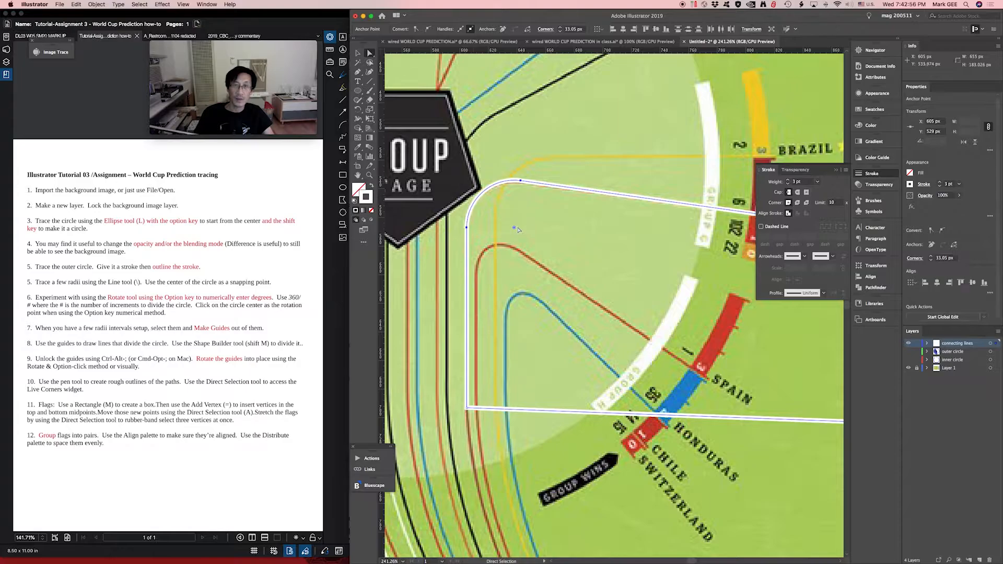
- Convert the path's lower corner below the Group Stage pentagon to a smooth point with a handle pointing straight down
{"action": "left_click_drag", "start_coordinate": [533, 320], "coordinate": [531, 268]}
{"action": "key", "text": "super+minus"}
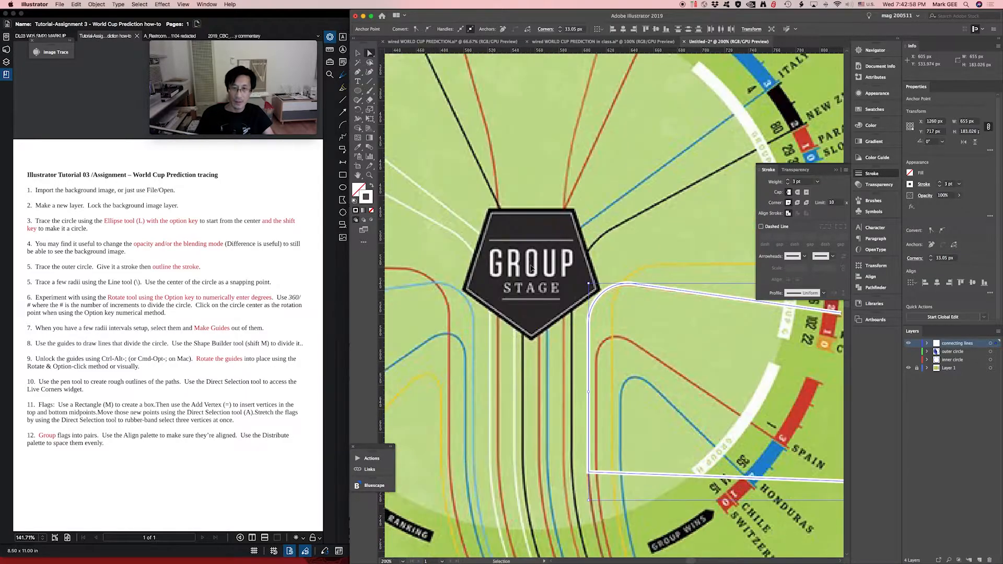
{"action": "key", "text": "super+minus"}
{"action": "key", "text": "super+minus"}
{"action": "left_click_drag", "start_coordinate": [661, 368], "coordinate": [516, 311]}
{"action": "left_click_drag", "start_coordinate": [650, 320], "coordinate": [597, 317]}
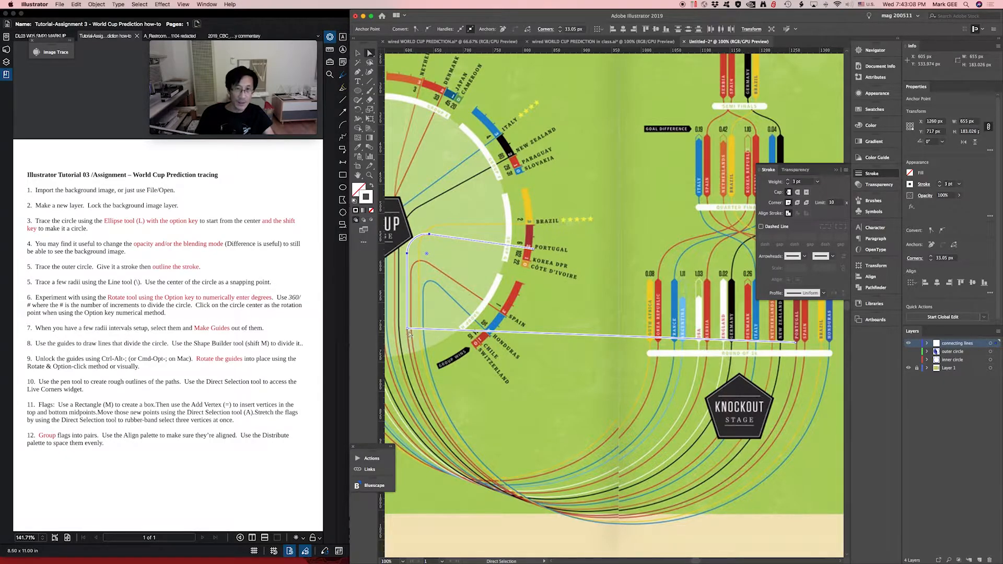
{"action": "left_click_drag", "start_coordinate": [438, 346], "coordinate": [517, 349]}
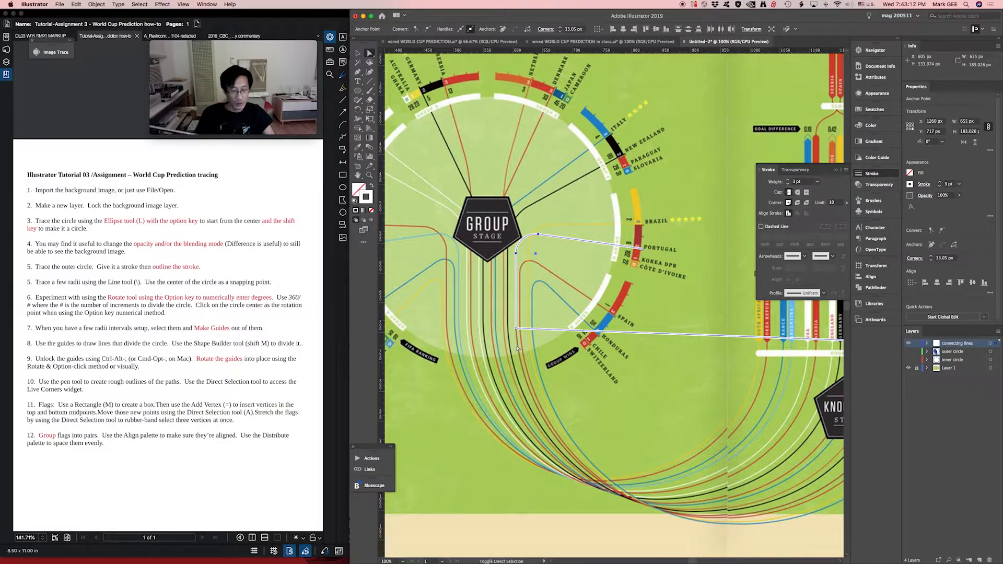
{"action": "key", "text": "shift+c"}
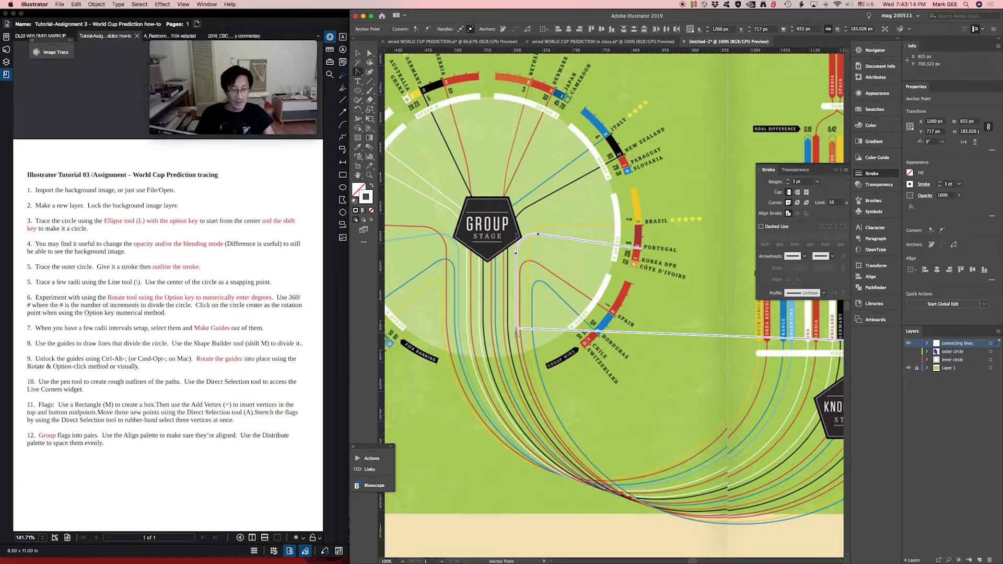
{"action": "key", "text": "alt+super+8"}
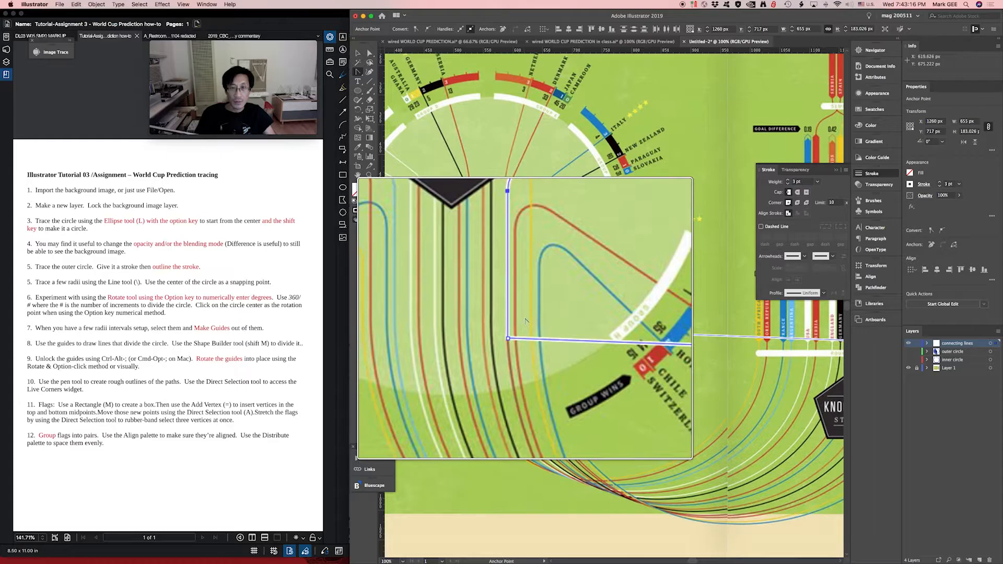
{"action": "key", "text": "alt+super+8"}
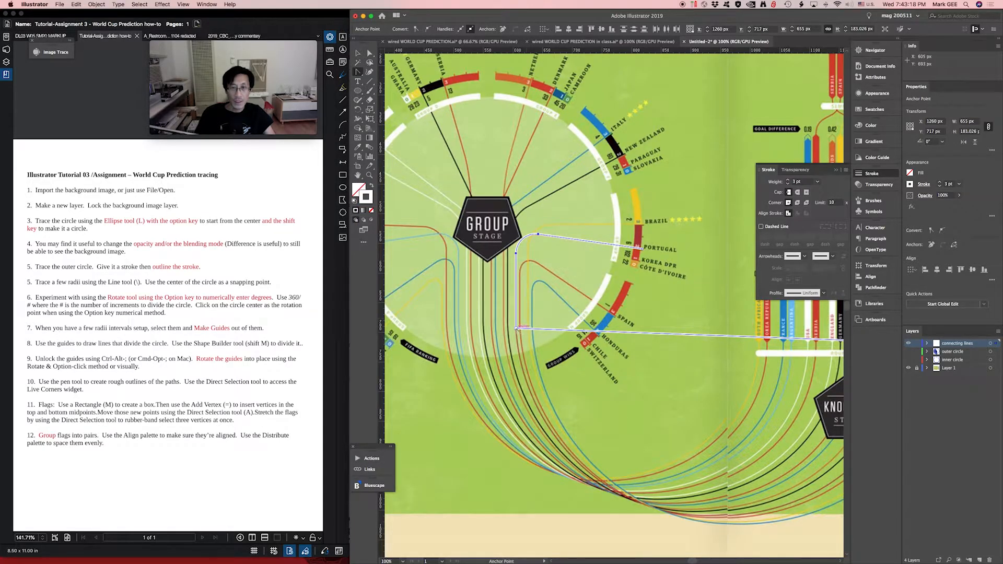
{"action": "left_click_drag", "start_coordinate": [516, 329], "coordinate": [517, 399]}
- Convert the path's end point at the Portugal bar to a smooth point with vertical handles
{"action": "scroll", "coordinate": [522, 376], "scroll_direction": "right", "scroll_amount": 5}
{"action": "scroll", "coordinate": [522, 376], "scroll_direction": "down", "scroll_amount": 2}
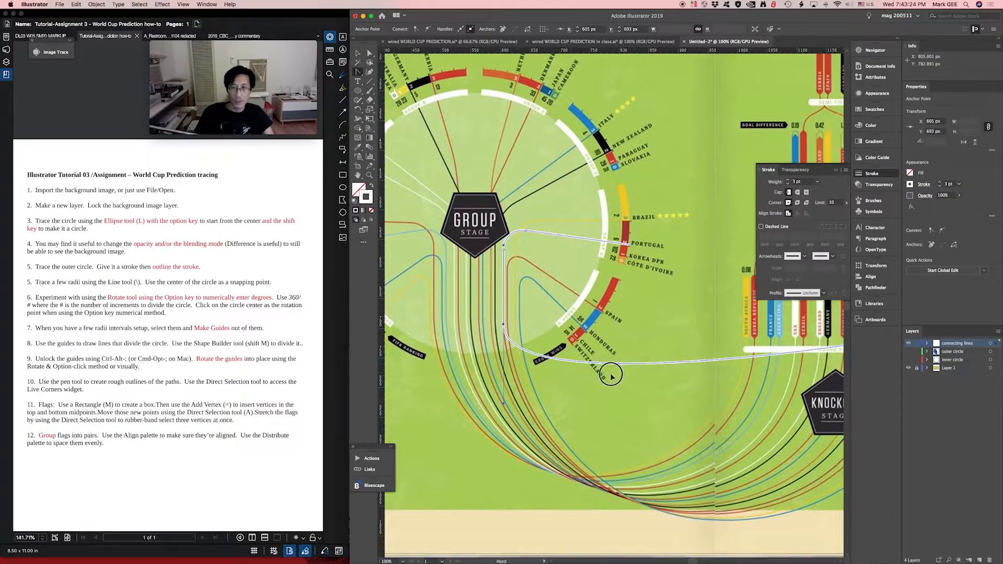
{"action": "scroll", "coordinate": [532, 355], "scroll_direction": "right", "scroll_amount": 4}
{"action": "scroll", "coordinate": [531, 355], "scroll_direction": "up", "scroll_amount": 1}
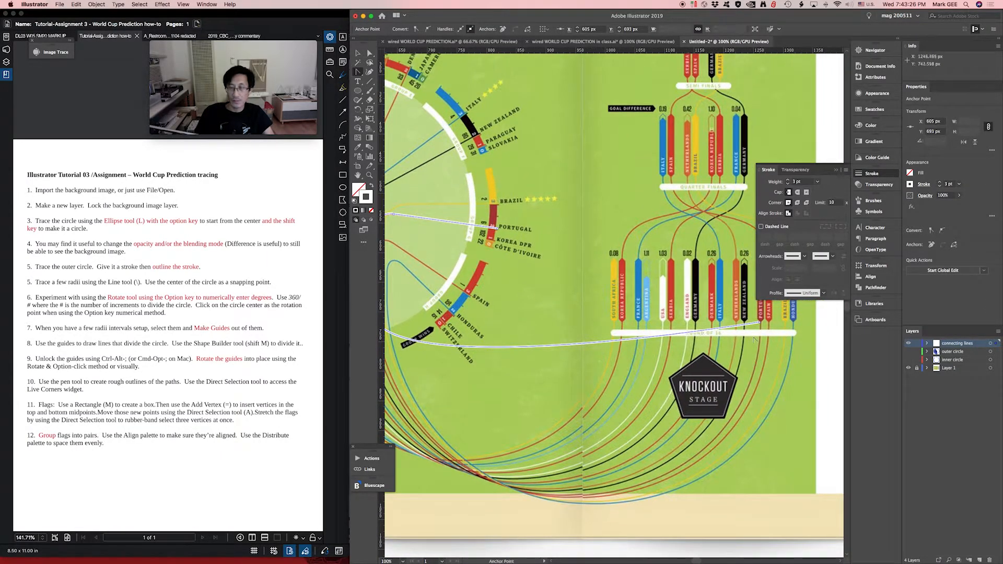
{"action": "left_click_drag", "start_coordinate": [760, 324], "coordinate": [761, 250]}
- Lengthen the downward handles of both smooth points to the spread's lower edge, fitting the curve to the traced Portugal line
{"action": "key", "text": "super+minus"}
{"action": "key", "text": "super+minus"}
{"action": "key", "text": "a"}
{"action": "scroll", "coordinate": [525, 324], "scroll_direction": "left", "scroll_amount": 7}
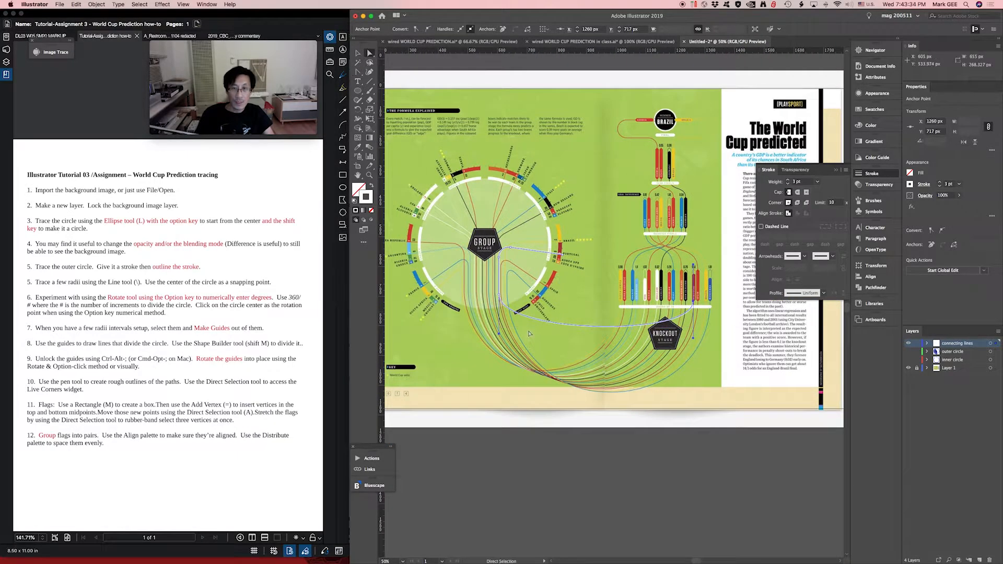
{"action": "left_click_drag", "start_coordinate": [499, 335], "coordinate": [502, 449]}
{"action": "left_click_drag", "start_coordinate": [693, 338], "coordinate": [693, 408]}
{"action": "left_click_drag", "start_coordinate": [501, 451], "coordinate": [504, 407]}
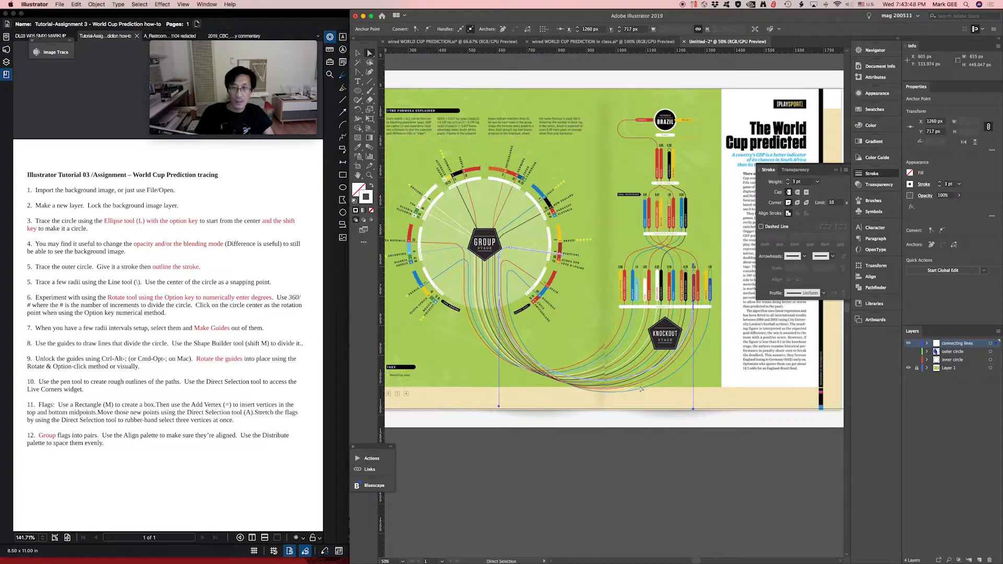
{"action": "mouse_move", "coordinate": [693, 410]}
{"action": "left_mouse_down"}
{"action": "mouse_move", "coordinate": [691, 424]}
{"action": "mouse_move", "coordinate": [693, 410]}
{"action": "left_mouse_up"}
{"action": "key", "text": "v"}
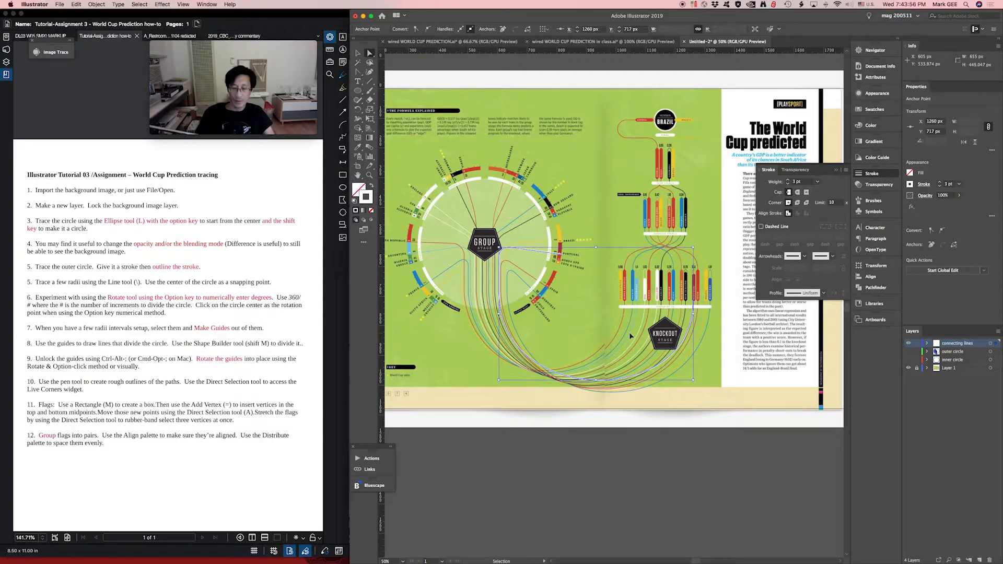
{"action": "key", "text": "super+equal"}
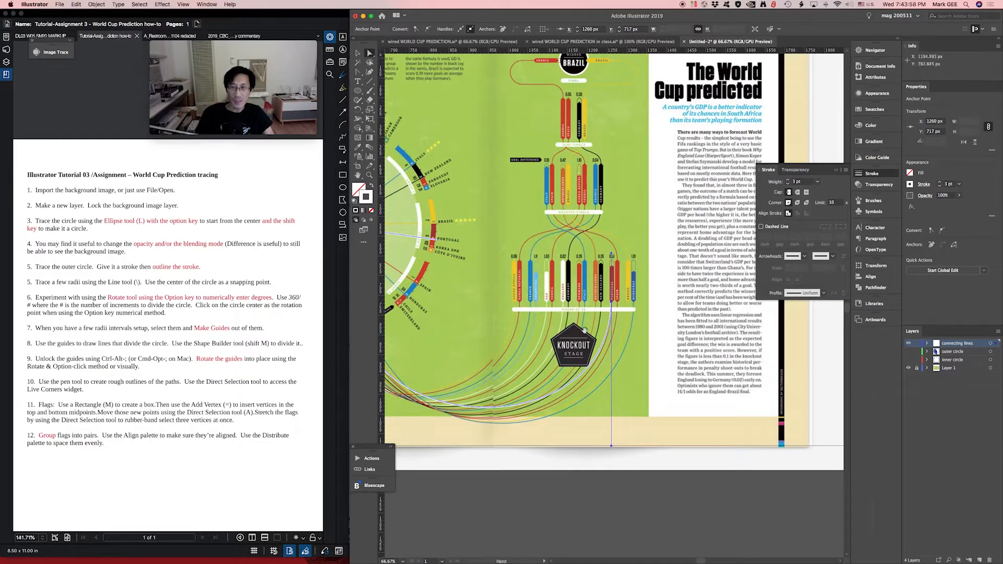
{"action": "left_click_drag", "start_coordinate": [721, 384], "coordinate": [679, 327]}
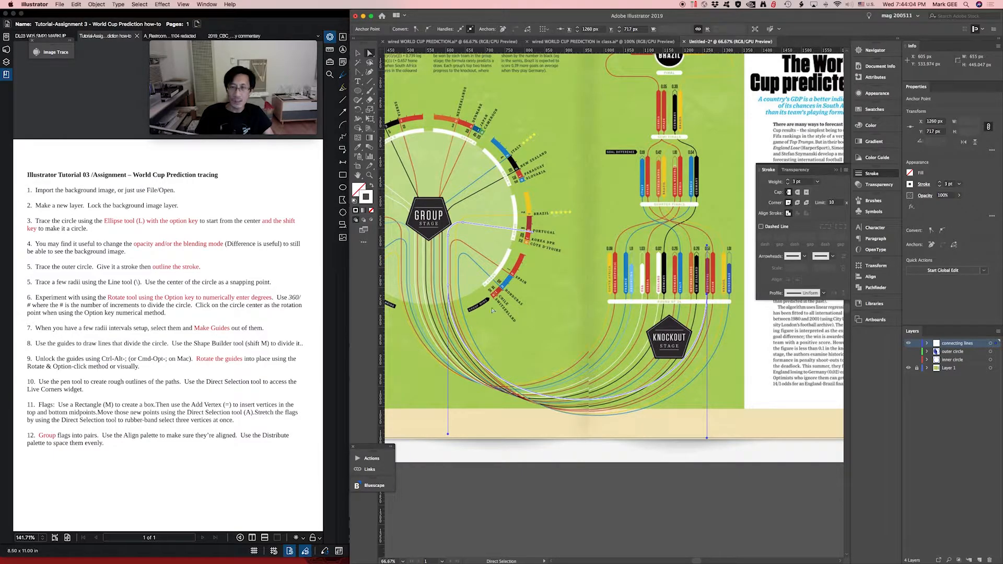
{"action": "left_click_drag", "start_coordinate": [479, 298], "coordinate": [525, 321]}
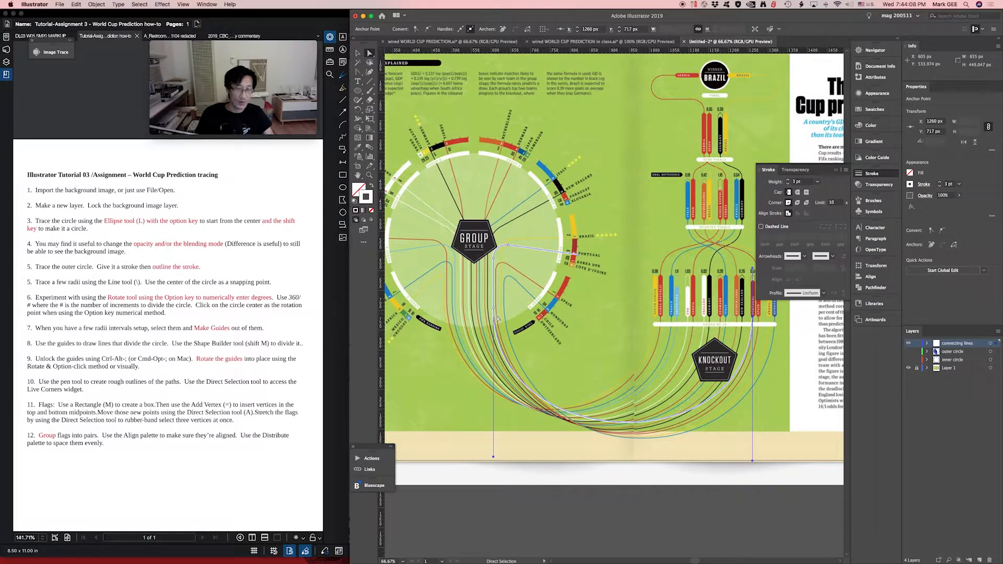
- Try to change the stroke colour of the Portugal path with the Color Picker
{"action": "key", "text": "v"}
{"action": "left_click", "coordinate": [498, 315]}
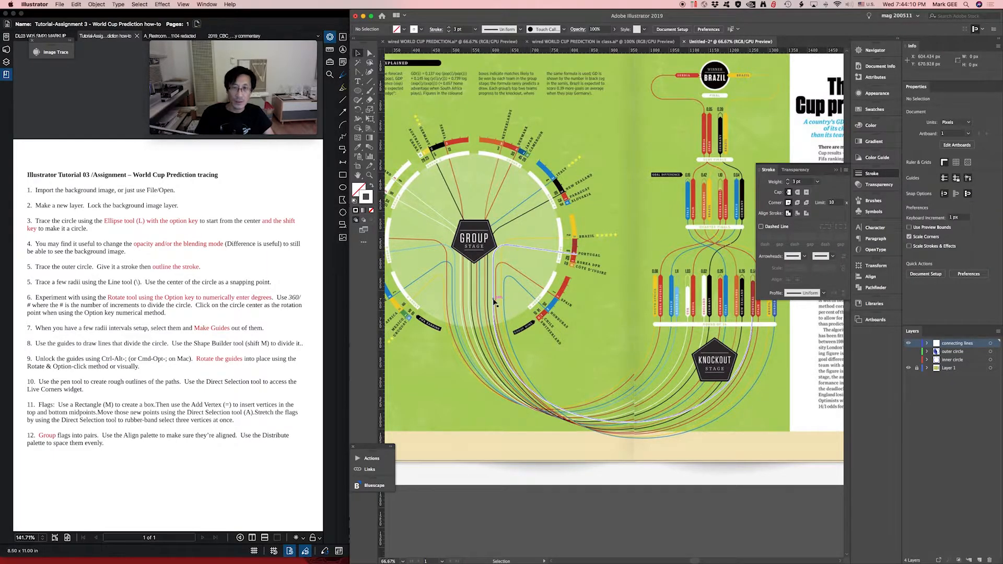
{"action": "left_click", "coordinate": [494, 301]}
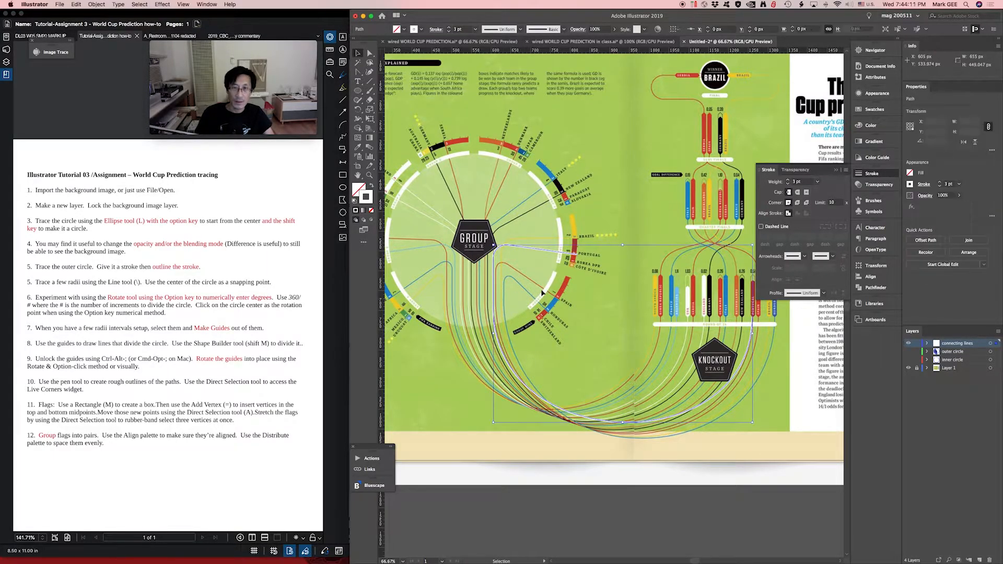
{"action": "double_click", "coordinate": [370, 199]}
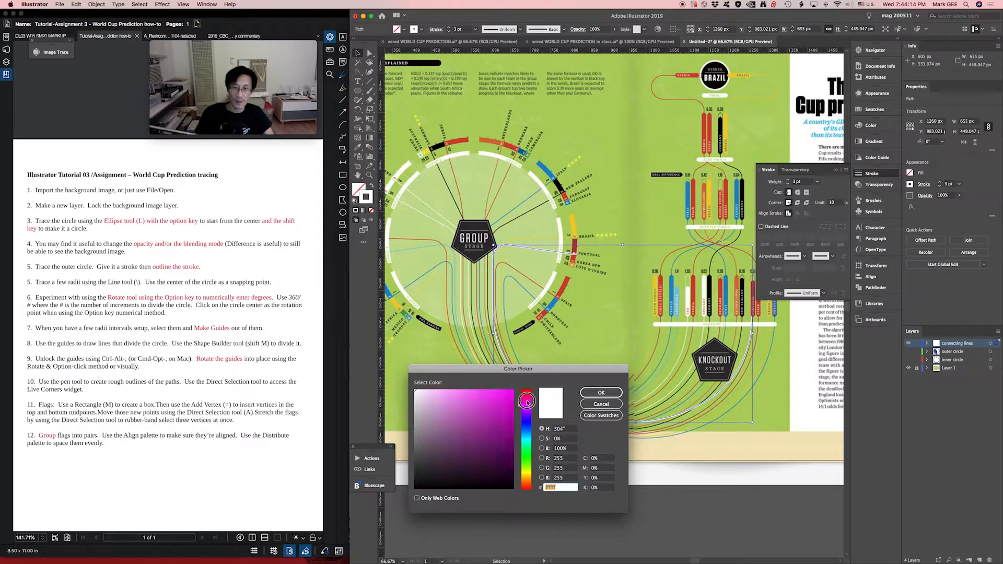
{"action": "left_click", "coordinate": [619, 392]}
- Cut the Portugal path with the Scissors tool on its vertical stretch below the Group Stage pentagon, at its lower smooth point
{"action": "left_click_drag", "start_coordinate": [464, 238], "coordinate": [548, 393]}
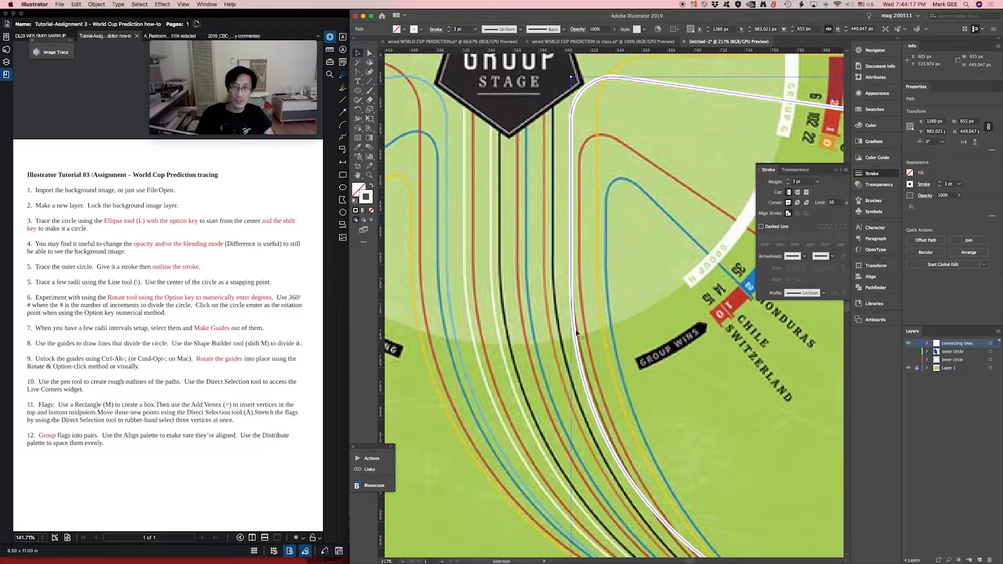
{"action": "key", "text": "c"}
{"action": "left_click", "coordinate": [571, 280]}
{"action": "left_click", "coordinate": [370, 102]}
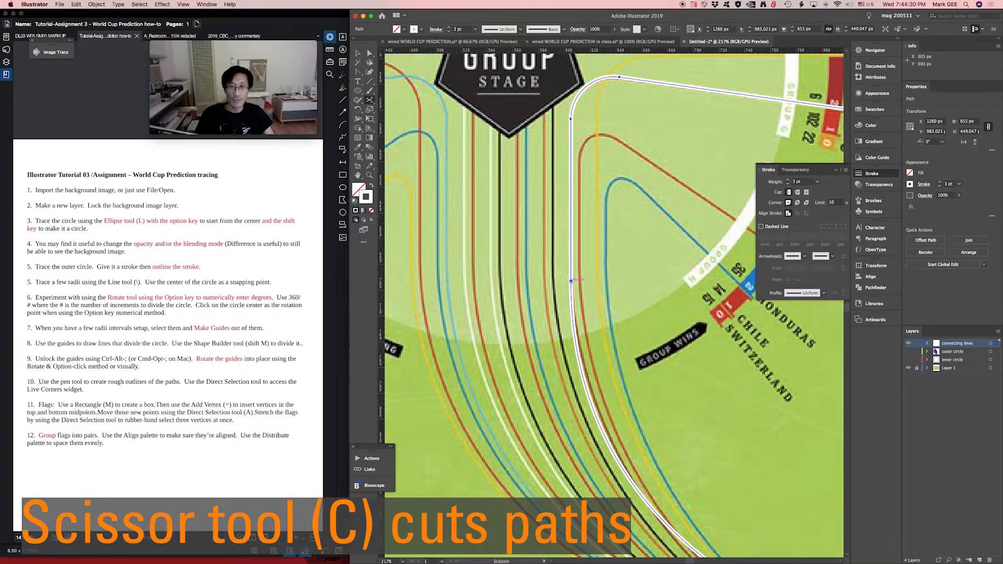
{"action": "left_click", "coordinate": [571, 281]}
- Give the upper piece of the cut path, ending at Portugal on the group ring, a magenta stroke from the swatches
{"action": "key", "text": "v"}
{"action": "left_click", "coordinate": [584, 285]}
{"action": "left_click", "coordinate": [572, 258]}
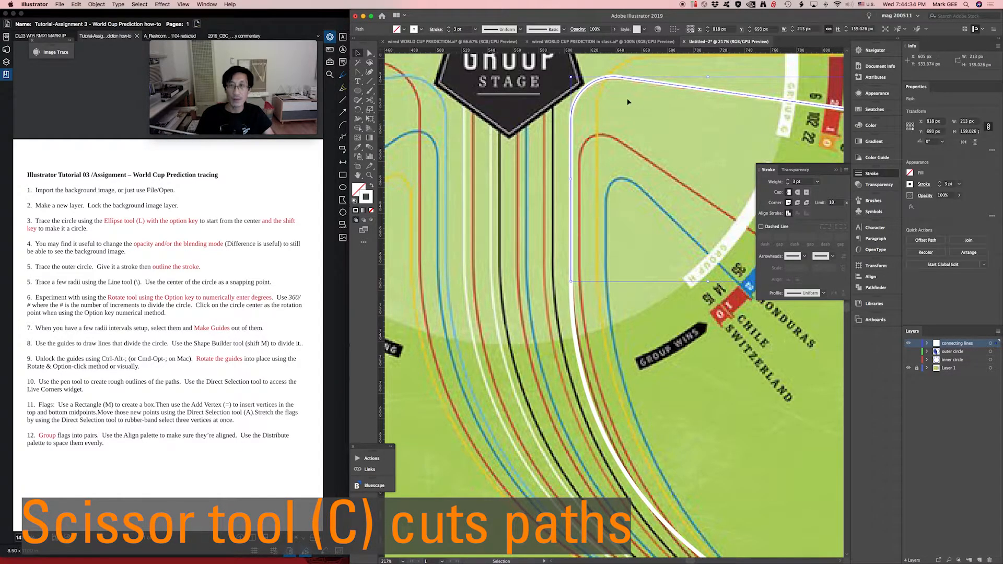
{"action": "left_click_drag", "start_coordinate": [625, 83], "coordinate": [562, 121]}
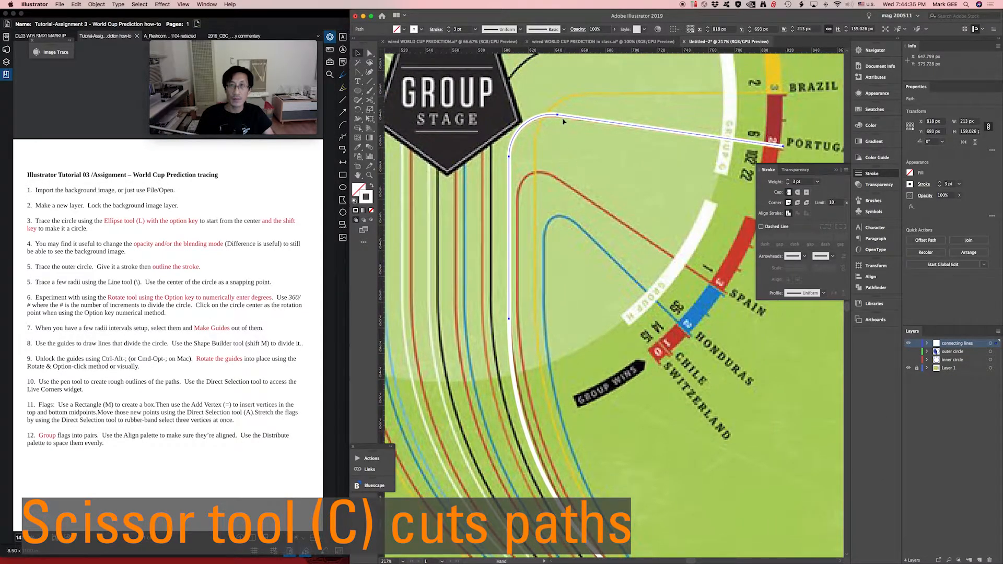
{"action": "double_click", "coordinate": [366, 201]}
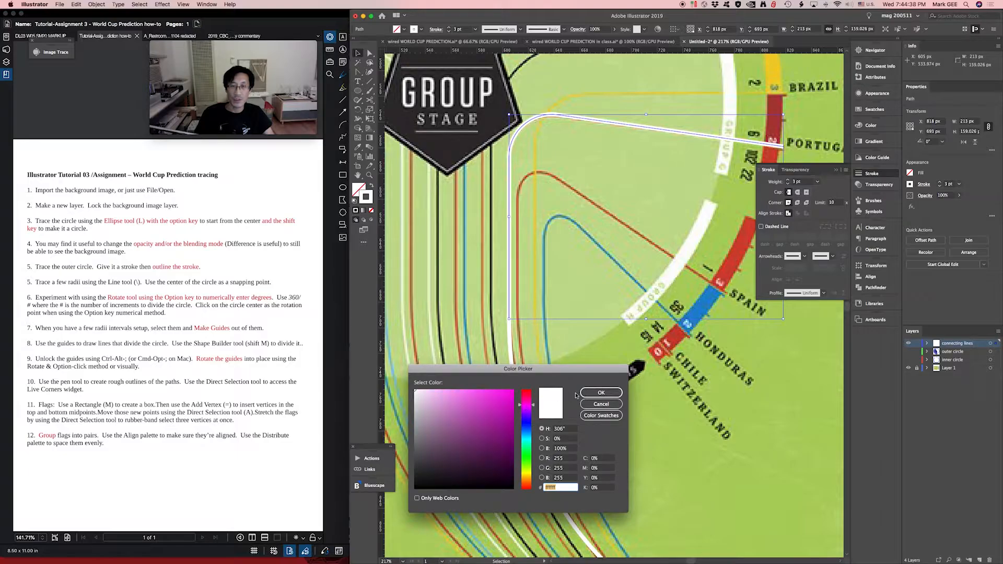
{"action": "left_click", "coordinate": [600, 392]}
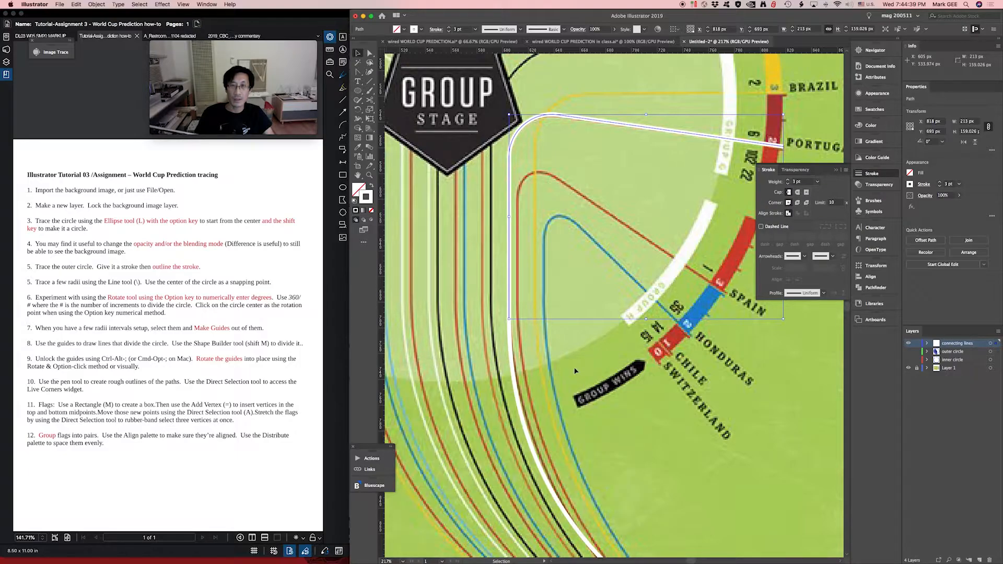
{"action": "left_click", "coordinate": [875, 109]}
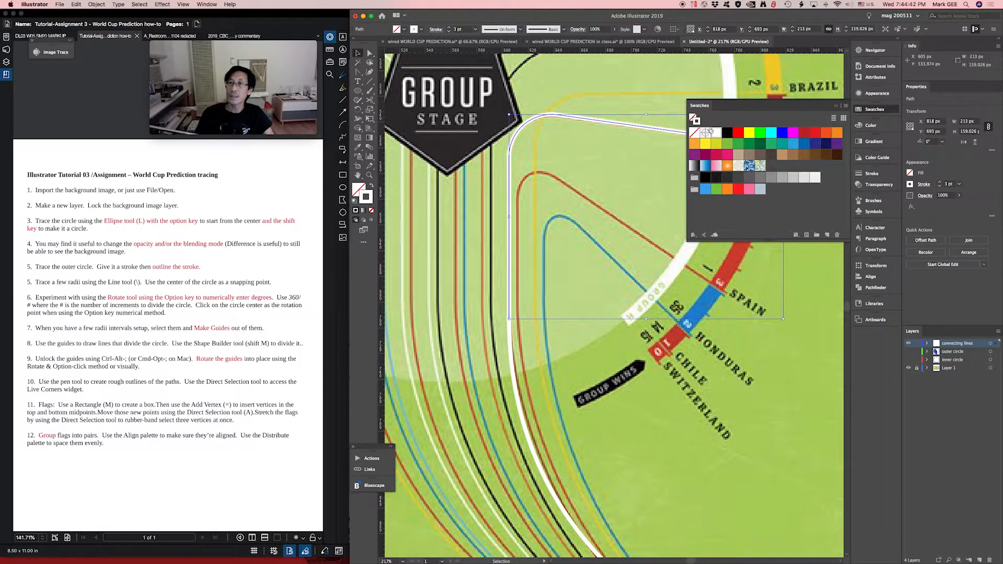
{"action": "left_click", "coordinate": [793, 133]}
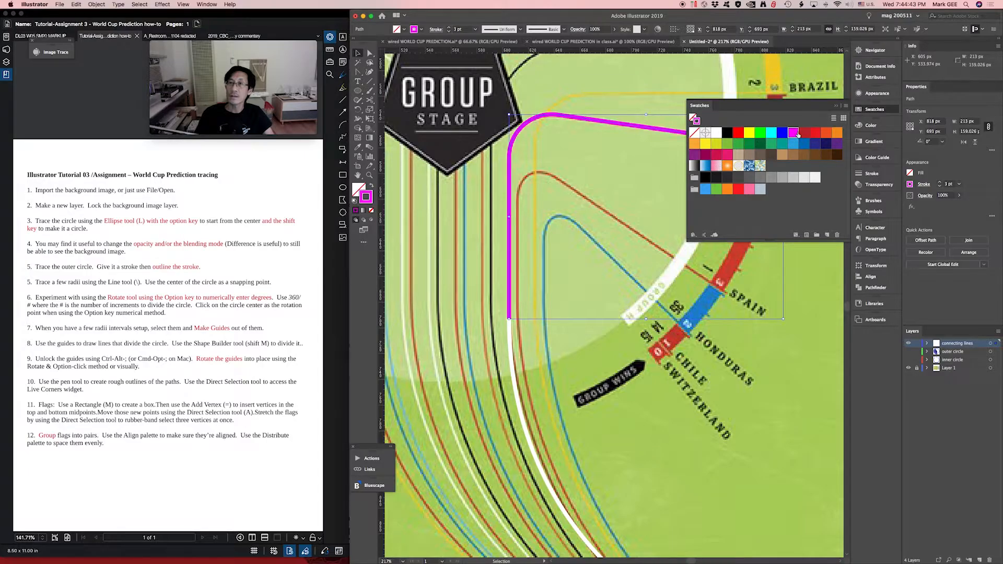
{"action": "left_click", "coordinate": [868, 109]}
- Delete the white lower piece of the cut path that runs to the Portugal knockout bar
{"action": "key", "text": "a"}
{"action": "left_click", "coordinate": [510, 340]}
{"action": "key", "text": "v"}
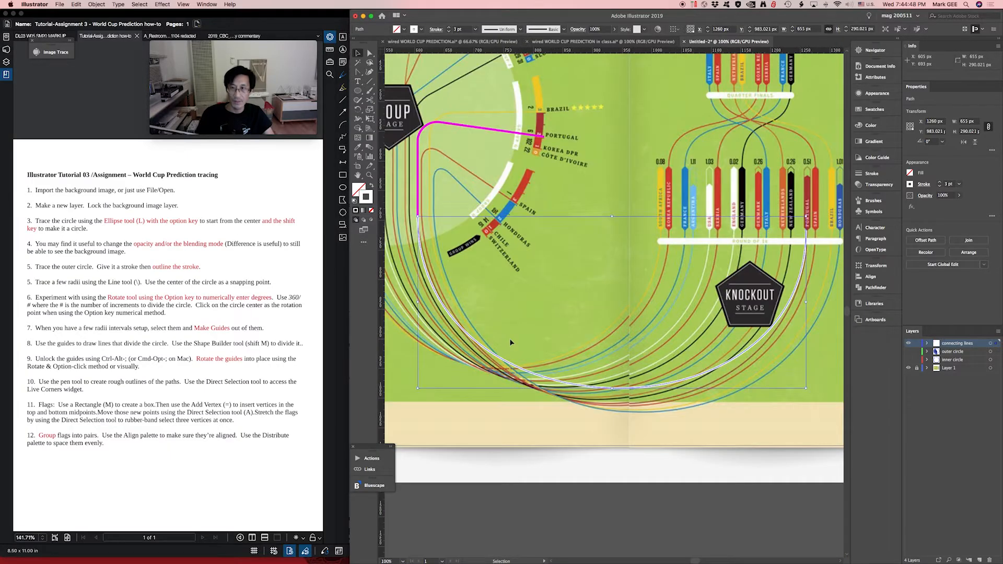
{"action": "left_click", "coordinate": [511, 342]}
{"action": "left_click_drag", "start_coordinate": [574, 280], "coordinate": [600, 304]}
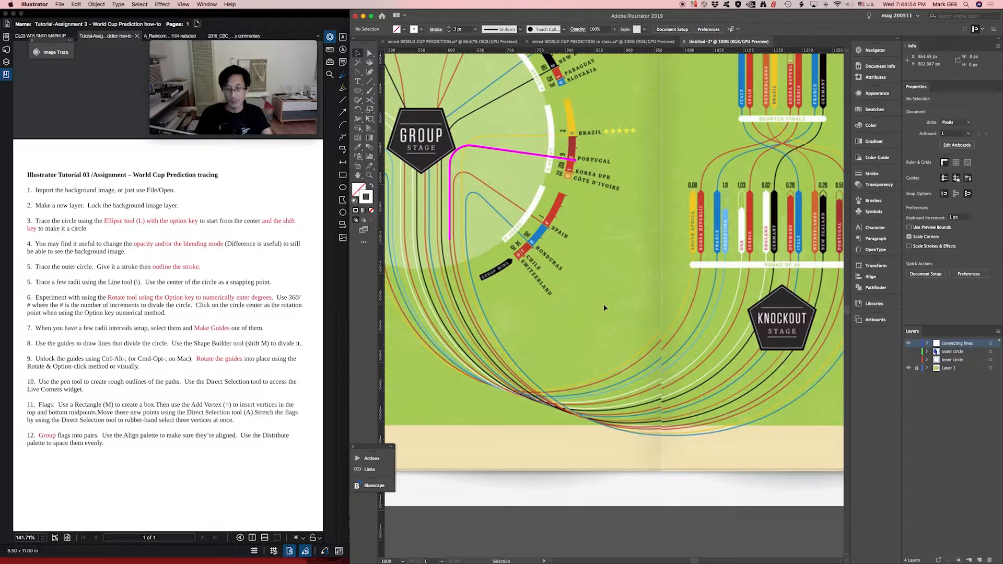
- Draw a 657 px circle with the Ellipse tool and move it so its leftmost anchor meets the magenta path's lower end
{"action": "key", "text": "l"}
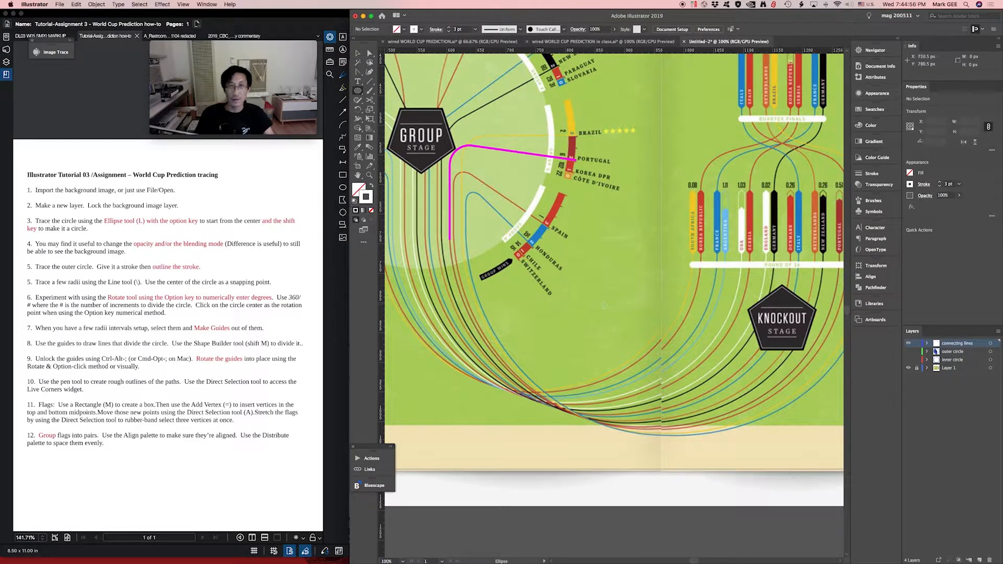
{"action": "mouse_move", "coordinate": [449, 239]}
{"action": "left_mouse_down"}
{"action": "mouse_move", "coordinate": [525, 262]}
{"action": "mouse_move", "coordinate": [549, 299]}
{"action": "mouse_move", "coordinate": [617, 277]}
{"action": "mouse_move", "coordinate": [804, 261]}
{"action": "mouse_move", "coordinate": [838, 269]}
{"action": "mouse_move", "coordinate": [741, 255]}
{"action": "left_mouse_up"}
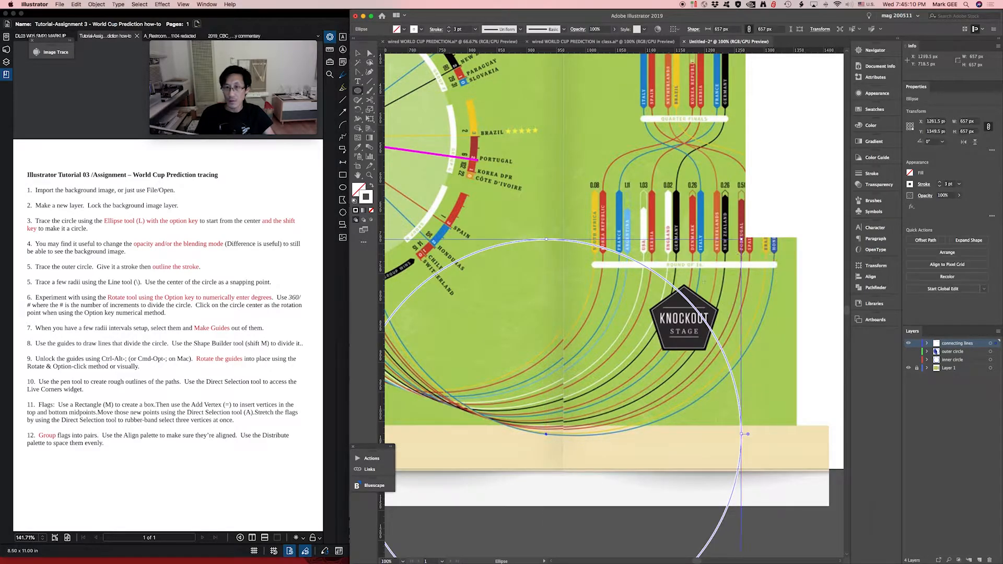
{"action": "key", "text": "v"}
{"action": "left_click_drag", "start_coordinate": [689, 299], "coordinate": [685, 121]}
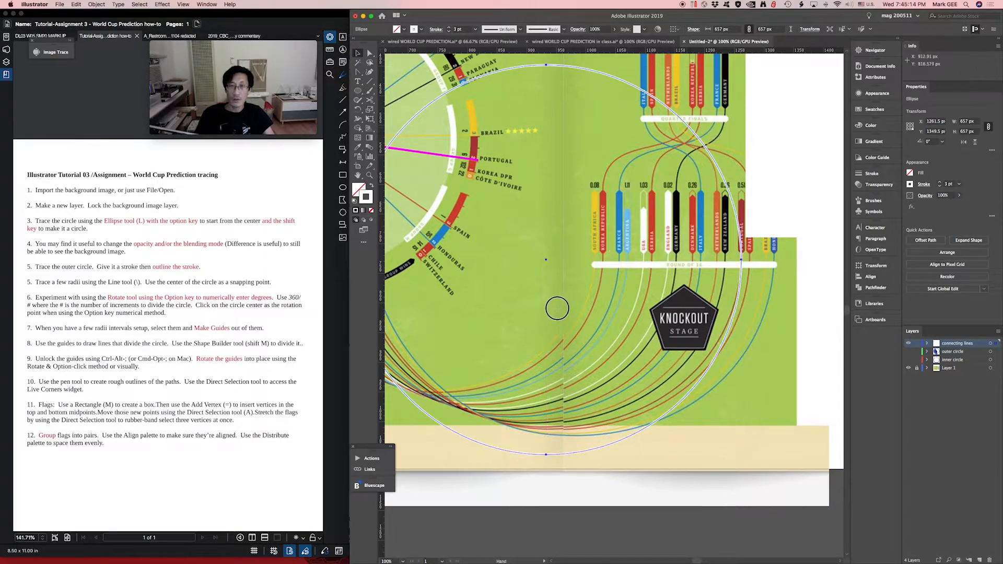
{"action": "scroll", "coordinate": [712, 428], "scroll_direction": "left", "scroll_amount": 5}
{"action": "mouse_move", "coordinate": [707, 420]}
{"action": "left_mouse_down"}
{"action": "mouse_move", "coordinate": [712, 391]}
{"action": "mouse_move", "coordinate": [710, 407]}
{"action": "left_mouse_up"}
{"action": "left_click_drag", "start_coordinate": [606, 371], "coordinate": [640, 396]}
{"action": "key", "text": "a"}
{"action": "mouse_move", "coordinate": [432, 271]}
{"action": "left_mouse_down"}
{"action": "mouse_move", "coordinate": [441, 267]}
{"action": "mouse_move", "coordinate": [432, 264]}
{"action": "left_mouse_up"}
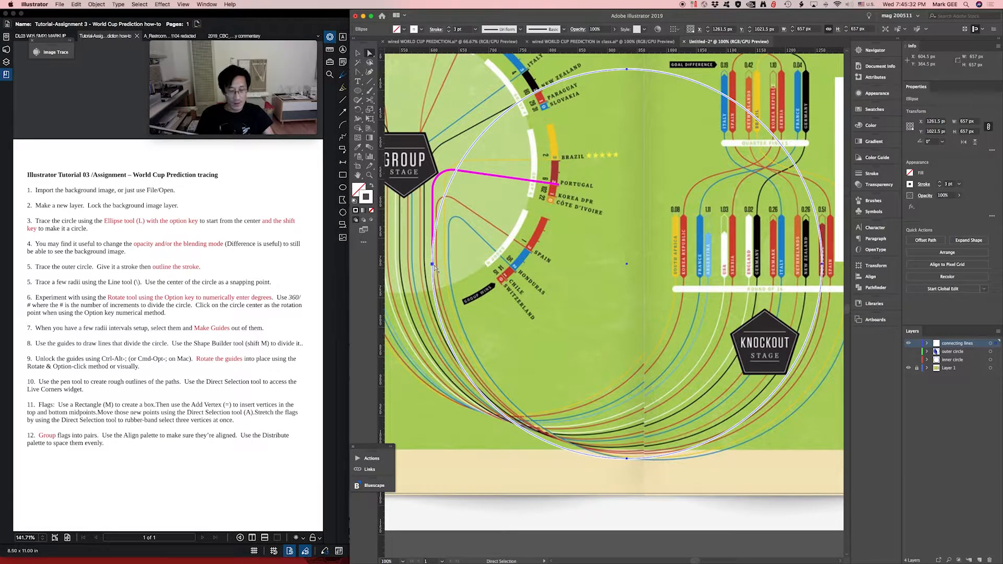
- Cut the circle with the Scissors tool at the magenta path's end and below the Portugal knockout bar, and delete the upper arc
{"action": "key", "text": "c"}
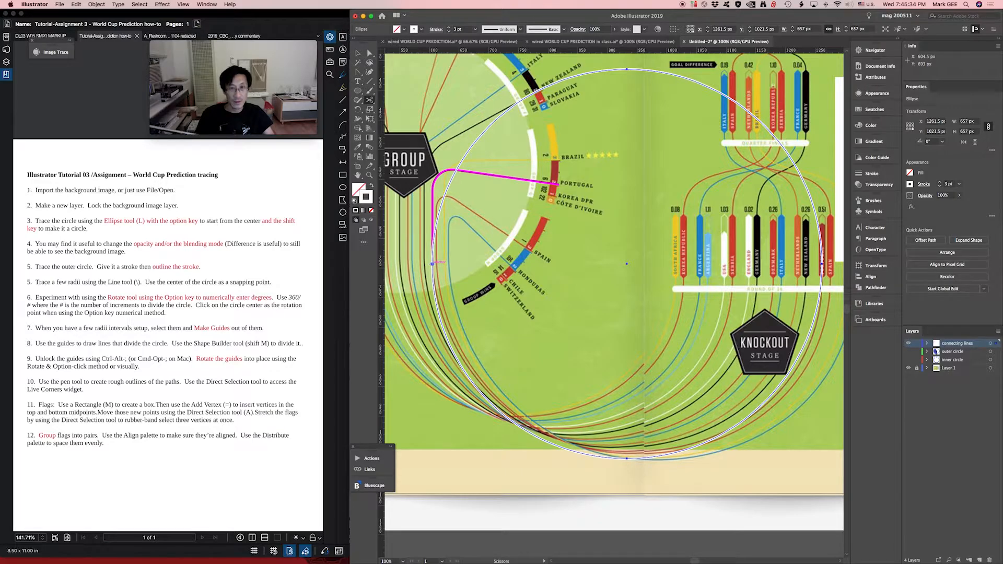
{"action": "left_click", "coordinate": [432, 262]}
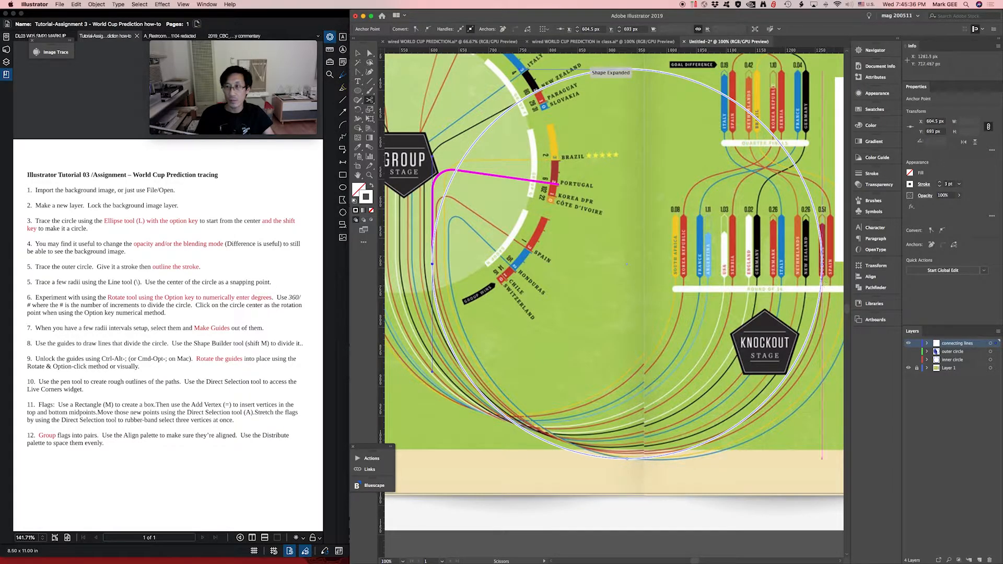
{"action": "left_click", "coordinate": [822, 265]}
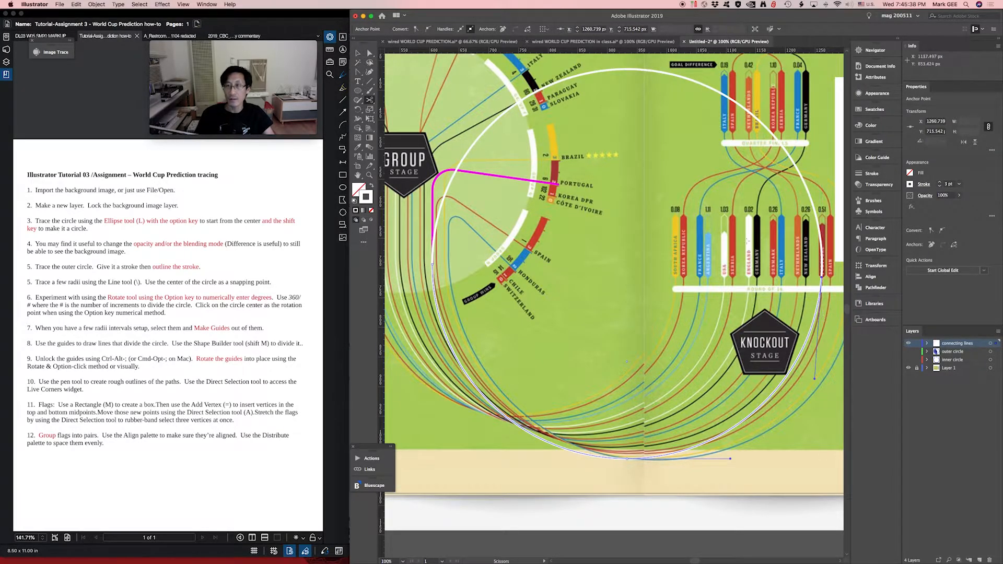
{"action": "key", "text": "v"}
{"action": "left_click", "coordinate": [716, 197]}
{"action": "left_click", "coordinate": [699, 82]}
{"action": "key", "text": "Delete"}
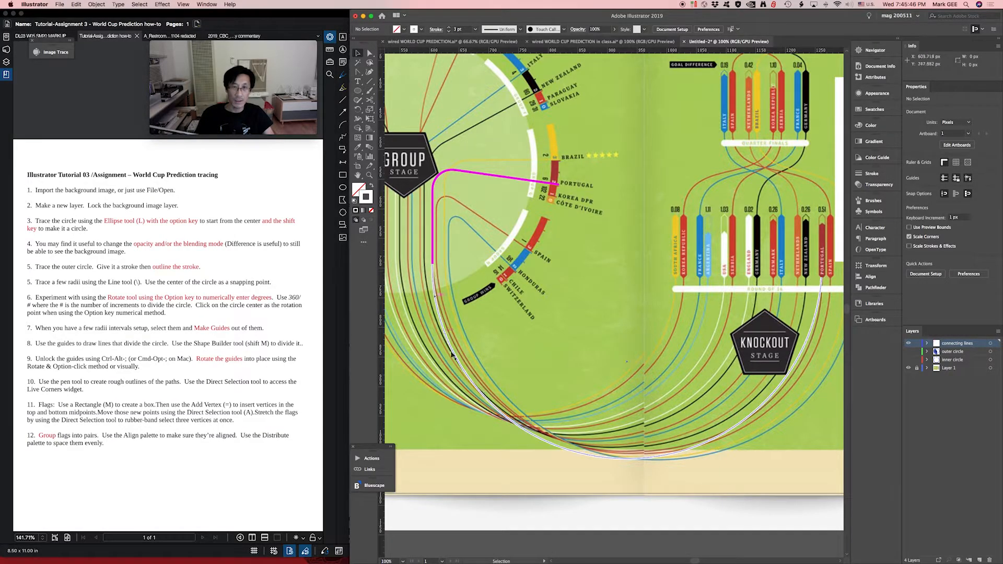
- Copy the magenta path's stroke to the remaining lower arc with the Eyedropper tool, then deselect it
{"action": "scroll", "coordinate": [460, 314], "scroll_direction": "left", "scroll_amount": 5}
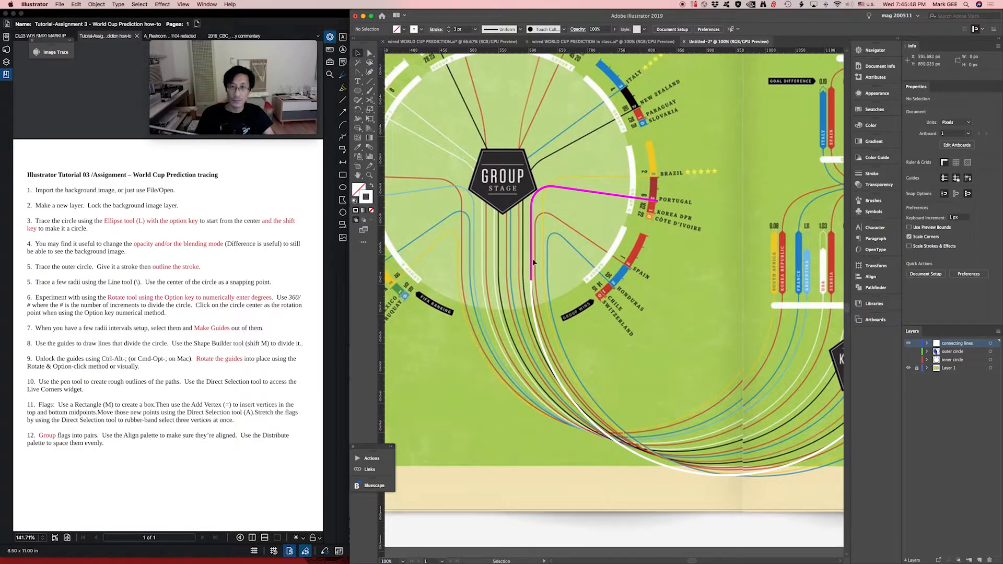
{"action": "left_click", "coordinate": [531, 264]}
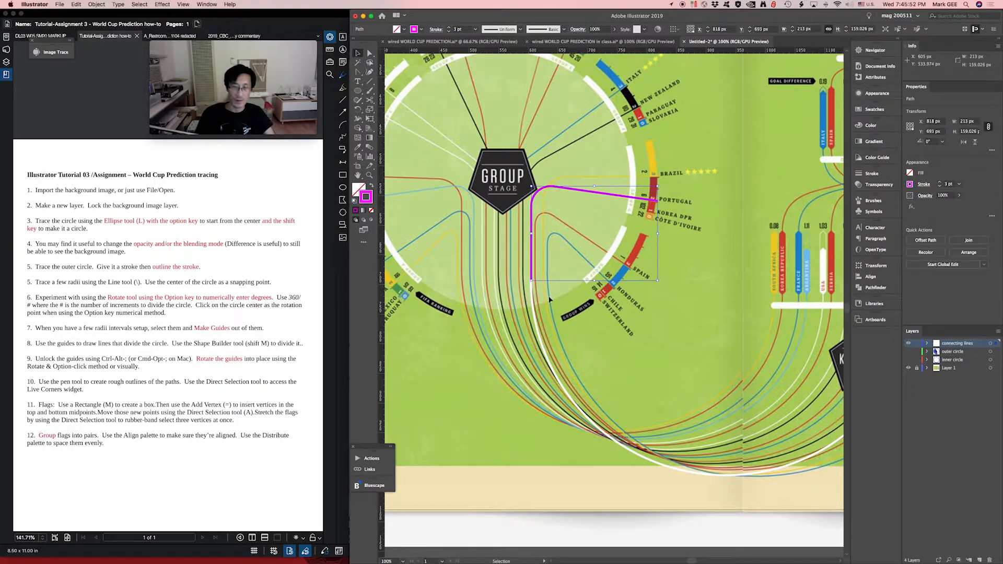
{"action": "left_click", "coordinate": [534, 301]}
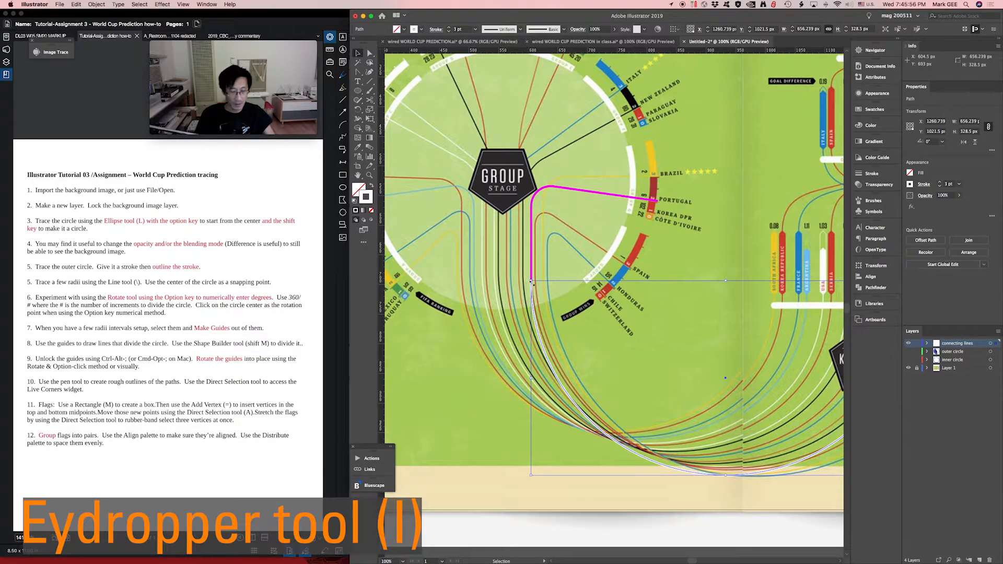
{"action": "key", "text": "i"}
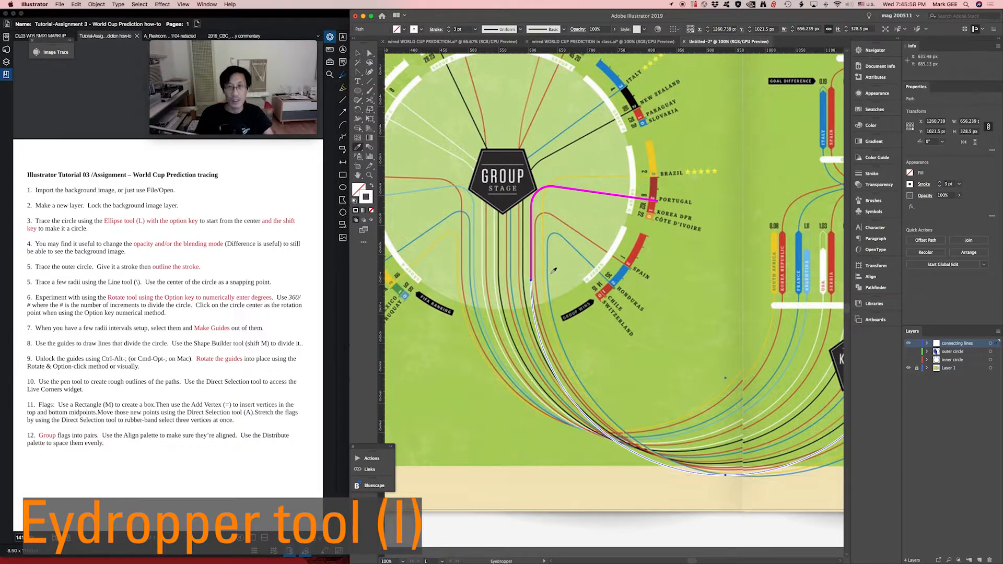
{"action": "left_click", "coordinate": [532, 253]}
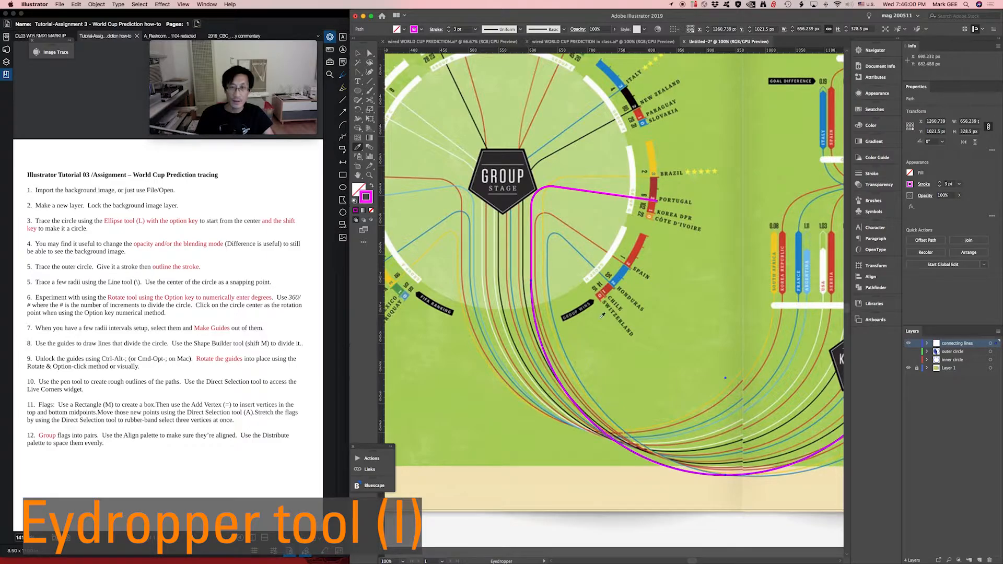
{"action": "key", "text": "v"}
{"action": "left_click", "coordinate": [585, 325]}
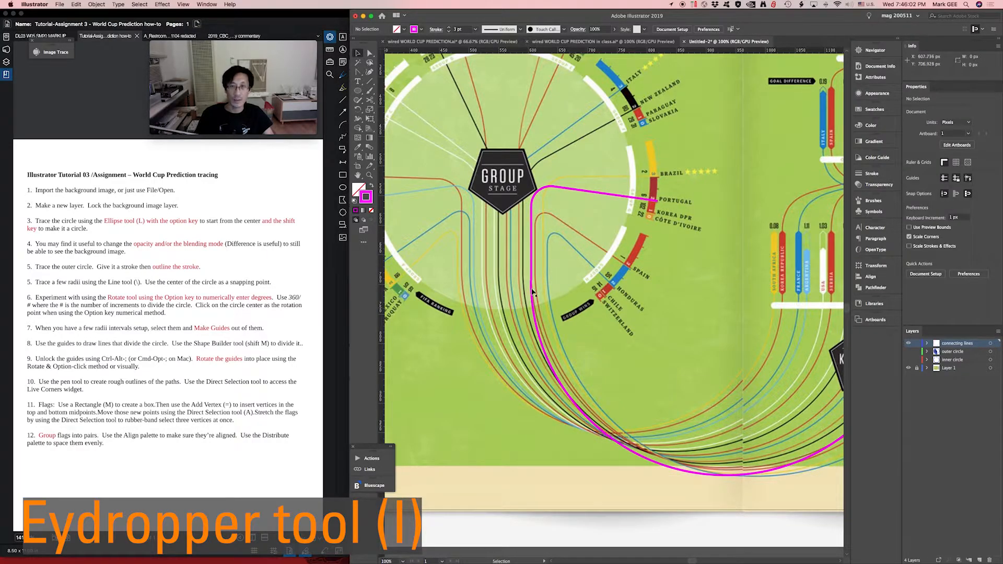
- Select the magenta path and the arc at their misaligned joint and align both to their left edges
{"action": "left_click_drag", "start_coordinate": [510, 263], "coordinate": [565, 320]}
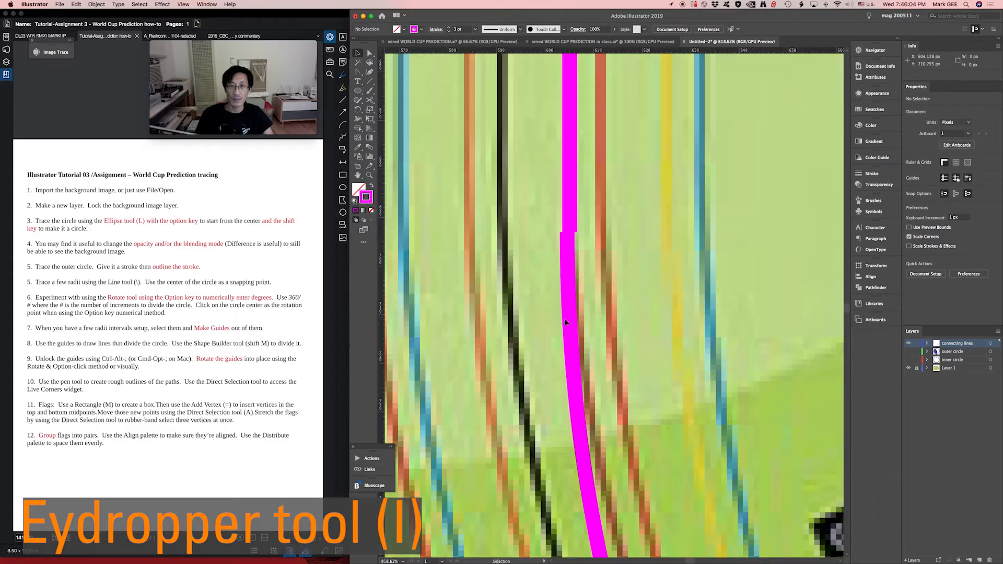
{"action": "left_click", "coordinate": [569, 245]}
{"action": "mouse_move", "coordinate": [569, 245]}
{"action": "left_mouse_down"}
{"action": "mouse_move", "coordinate": [571, 231]}
{"action": "mouse_move", "coordinate": [551, 253]}
{"action": "left_mouse_up"}
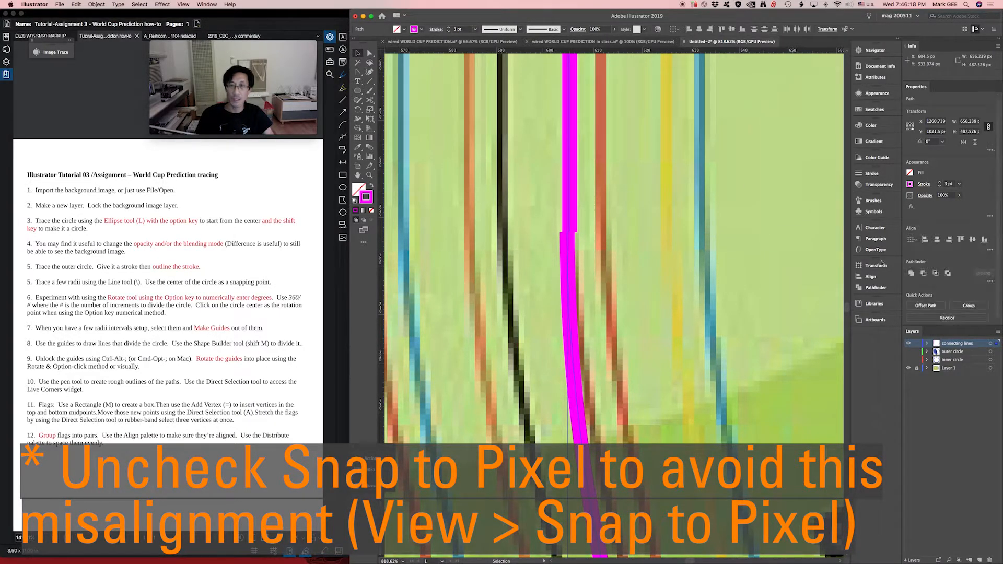
{"action": "left_click", "coordinate": [876, 280]}
{"action": "left_click", "coordinate": [764, 285]}
- Examine the aligned magenta line, including its rounded corner beside the Group Stage pentagon and its run towards the knockout bars
{"action": "key", "text": "super+minus"}
{"action": "key", "text": "super+minus"}
{"action": "key", "text": "super+minus"}
{"action": "key", "text": "super+minus"}
{"action": "key", "text": "super+minus"}
{"action": "key", "text": "super+minus"}
{"action": "key", "text": "super+minus"}
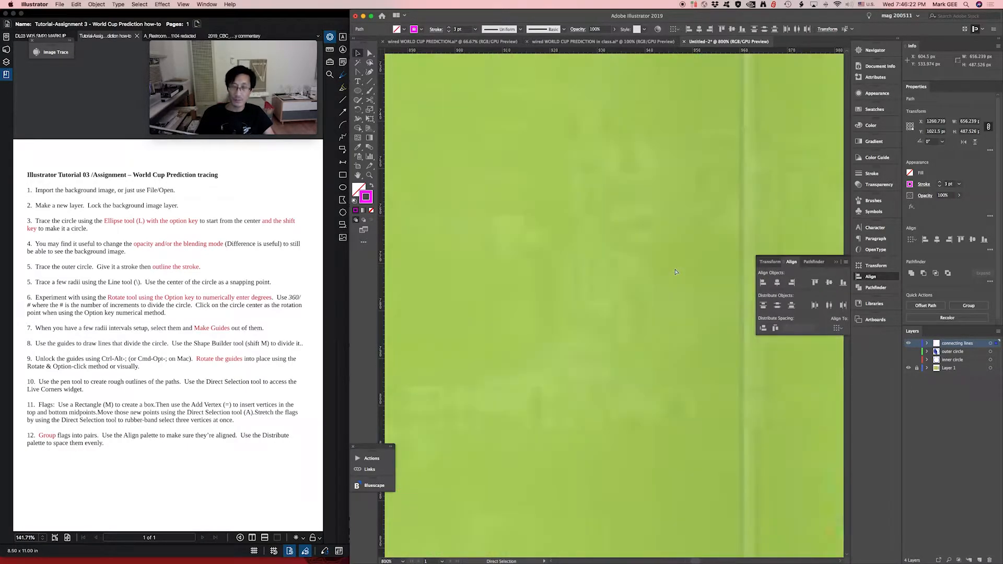
{"action": "key", "text": "super+minus"}
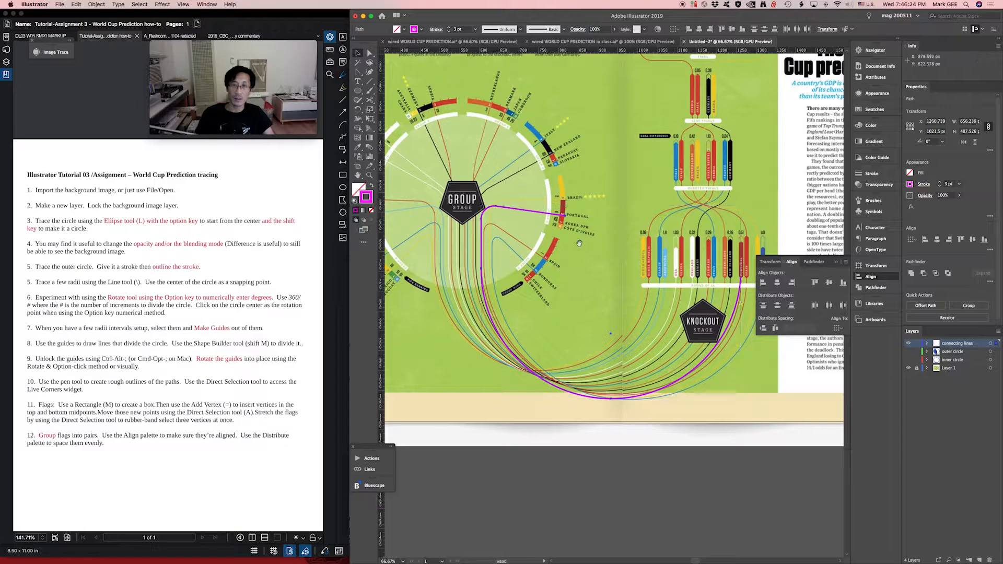
{"action": "scroll", "coordinate": [579, 272], "scroll_direction": "down", "scroll_amount": 5}
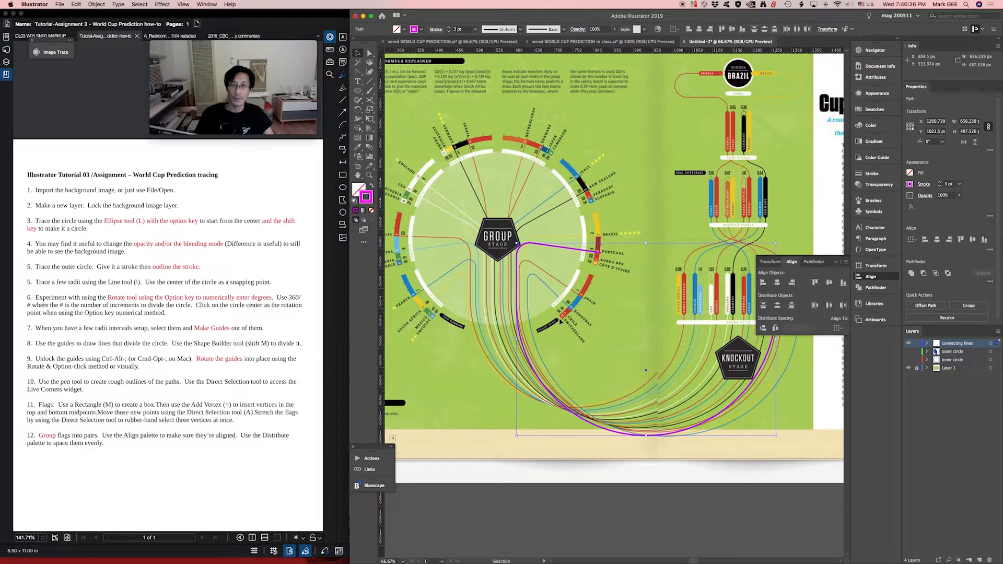
{"action": "left_click_drag", "start_coordinate": [477, 320], "coordinate": [507, 365]}
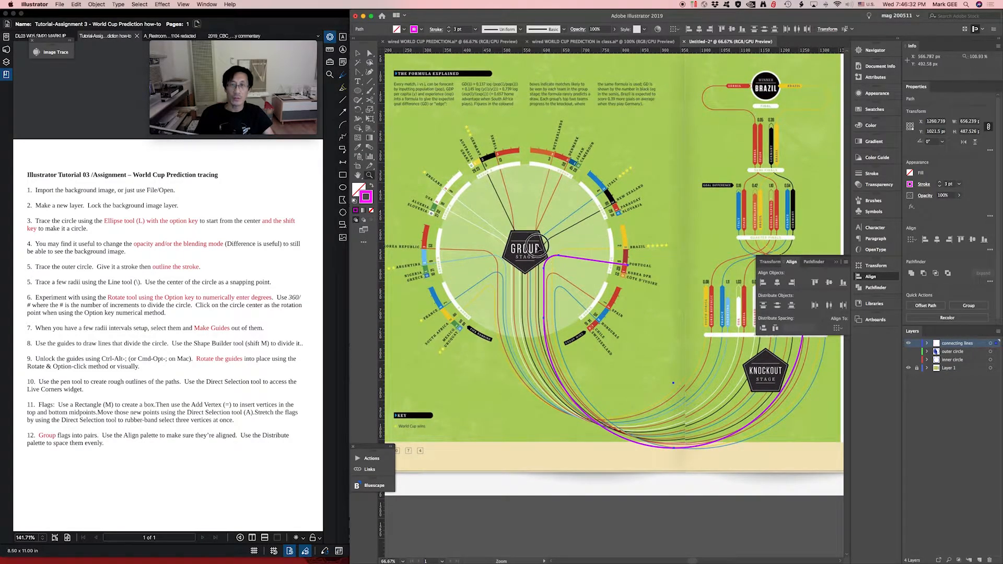
{"action": "left_click_drag", "start_coordinate": [530, 239], "coordinate": [588, 303]}
{"action": "key", "text": "a"}
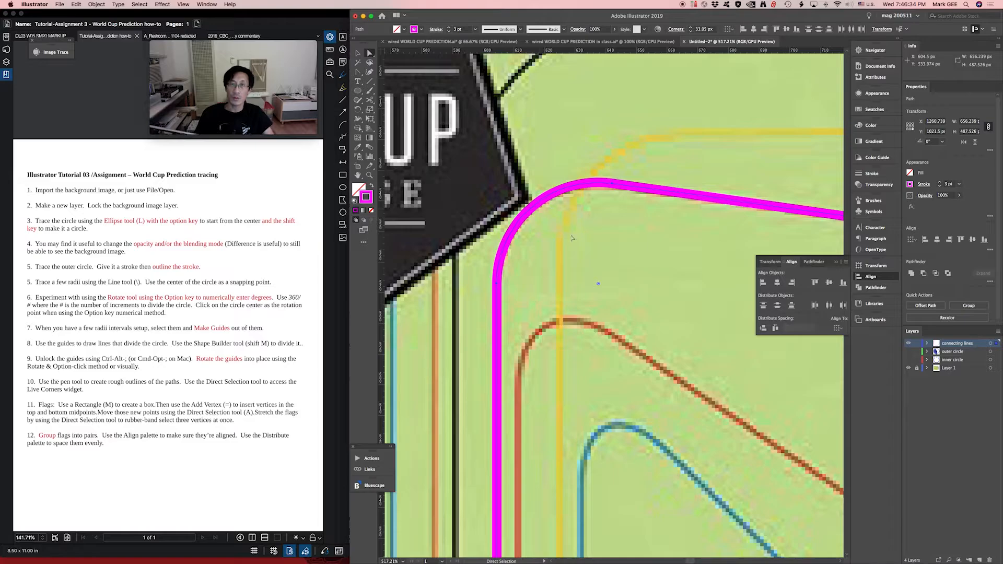
{"action": "key", "text": "super+minus"}
{"action": "key", "text": "super+minus"}
{"action": "key", "text": "super+minus"}
{"action": "key", "text": "super+minus"}
{"action": "key", "text": "super+minus"}
{"action": "key", "text": "super+minus"}
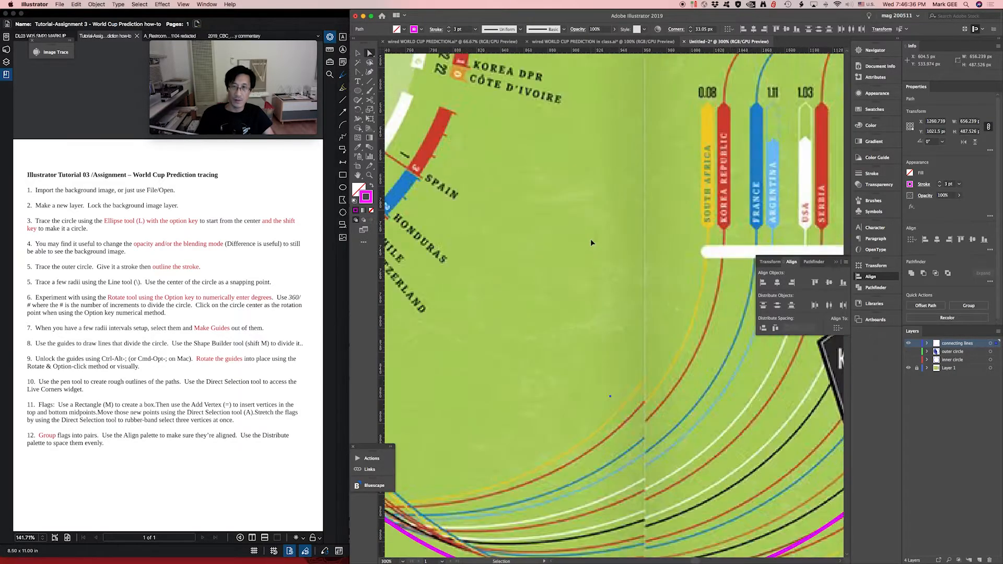
- Deselect the path, then examine the whole magenta Portugal line and the Round of 16 flag bars above the Knockout Stage pentagon
{"action": "key", "text": "v"}
{"action": "left_click", "coordinate": [482, 387]}
{"action": "left_click_drag", "start_coordinate": [472, 385], "coordinate": [498, 402]}
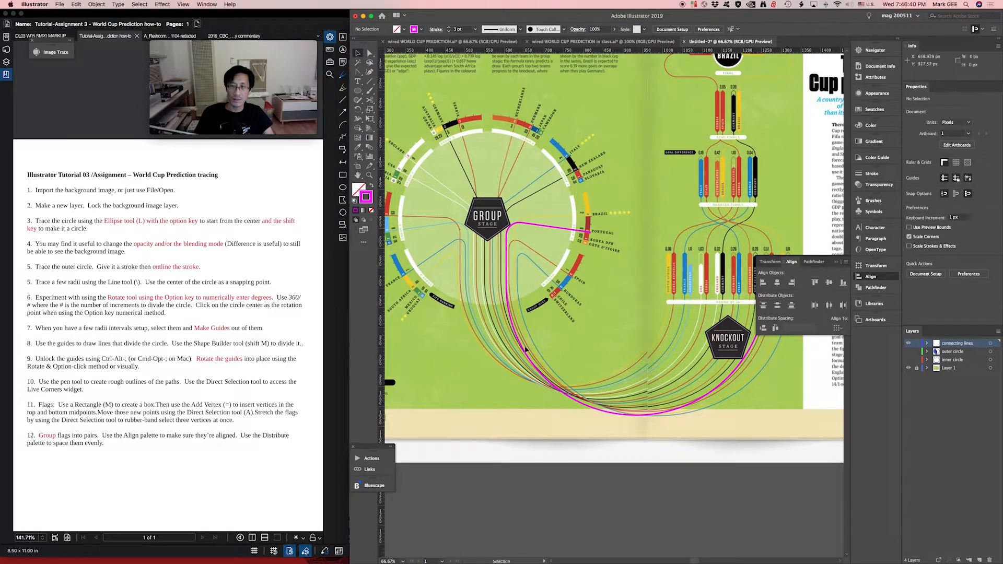
{"action": "left_click_drag", "start_coordinate": [463, 320], "coordinate": [491, 363]}
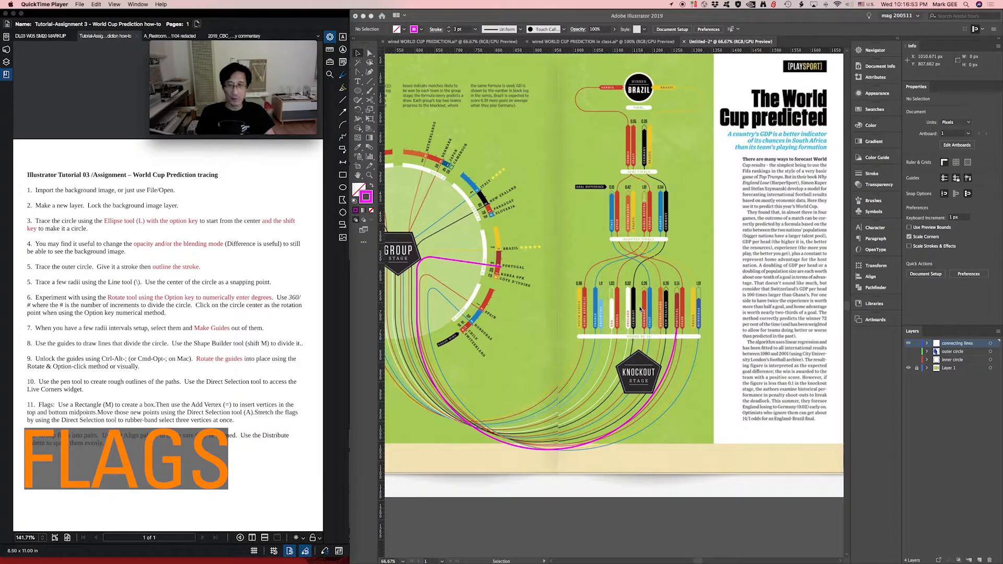
{"action": "scroll", "coordinate": [639, 307], "scroll_direction": "down", "scroll_amount": 5}
{"action": "scroll", "coordinate": [638, 306], "scroll_direction": "up", "scroll_amount": 7}
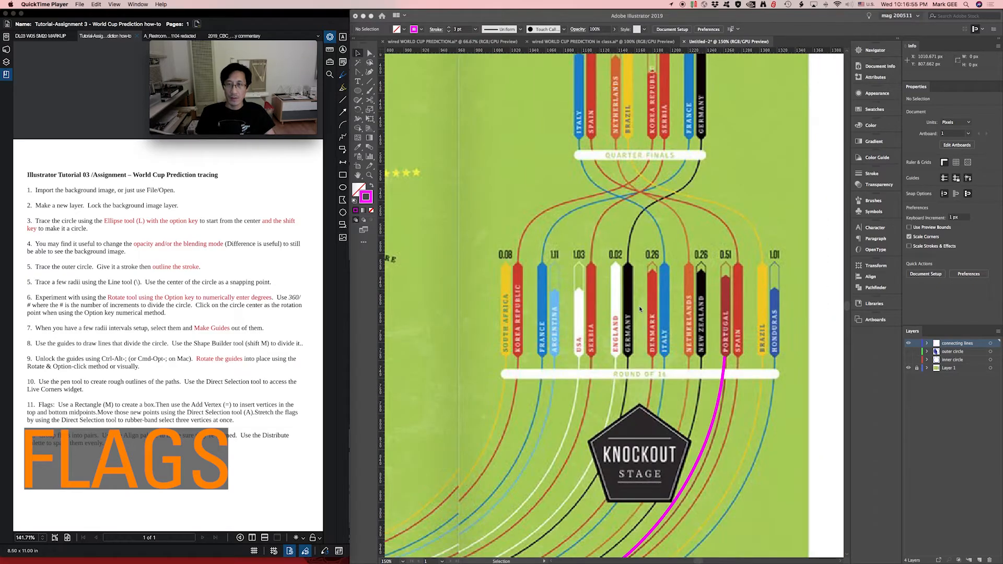
{"action": "left_click", "coordinate": [495, 295]}
{"action": "key", "text": "space"}
{"action": "left_click_drag", "start_coordinate": [546, 307], "coordinate": [527, 313]}
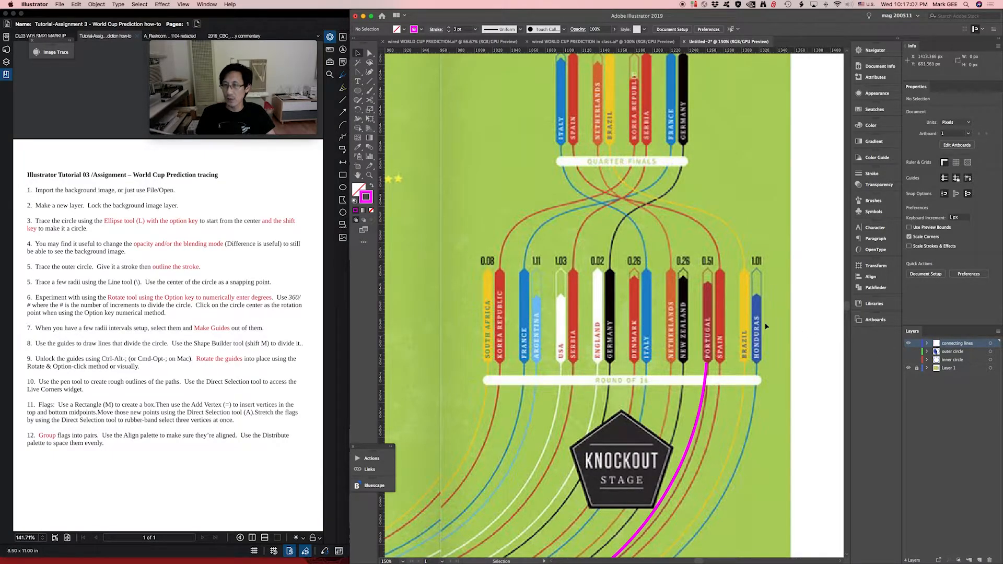
- Hide the connecting lines layer and add a new layer named flags above it
{"action": "left_click", "coordinate": [909, 344]}
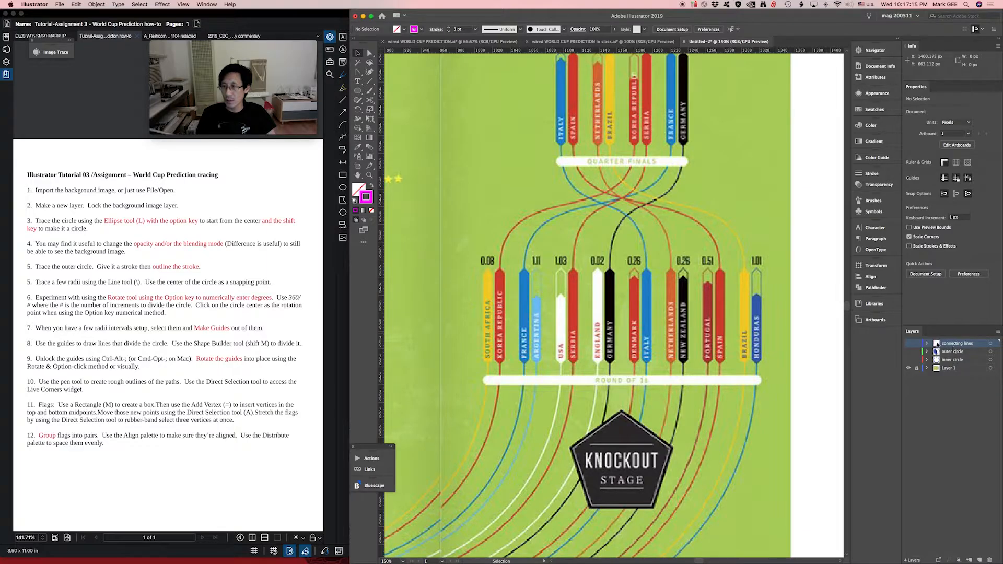
{"action": "left_click", "coordinate": [980, 558]}
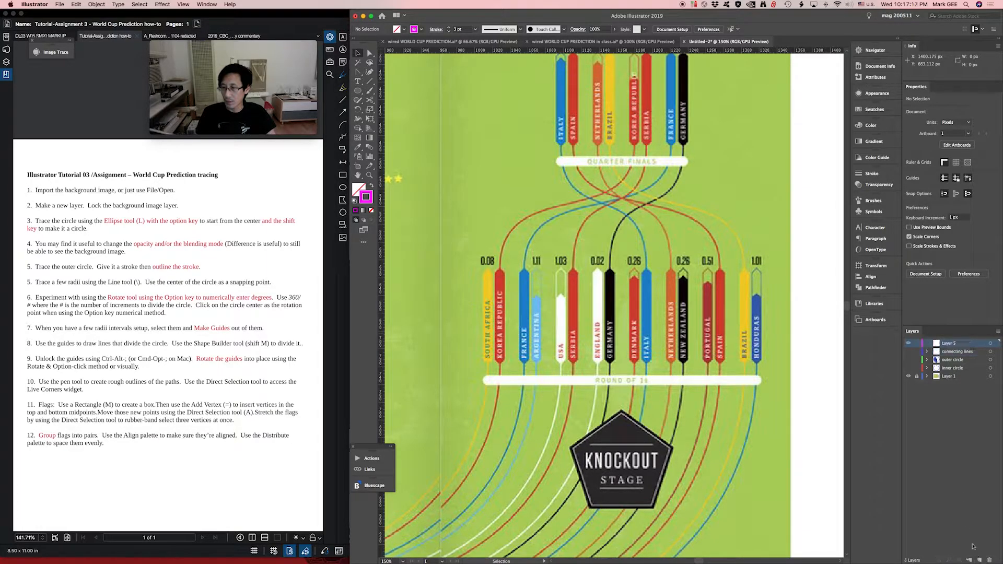
{"action": "double_click", "coordinate": [948, 344]}
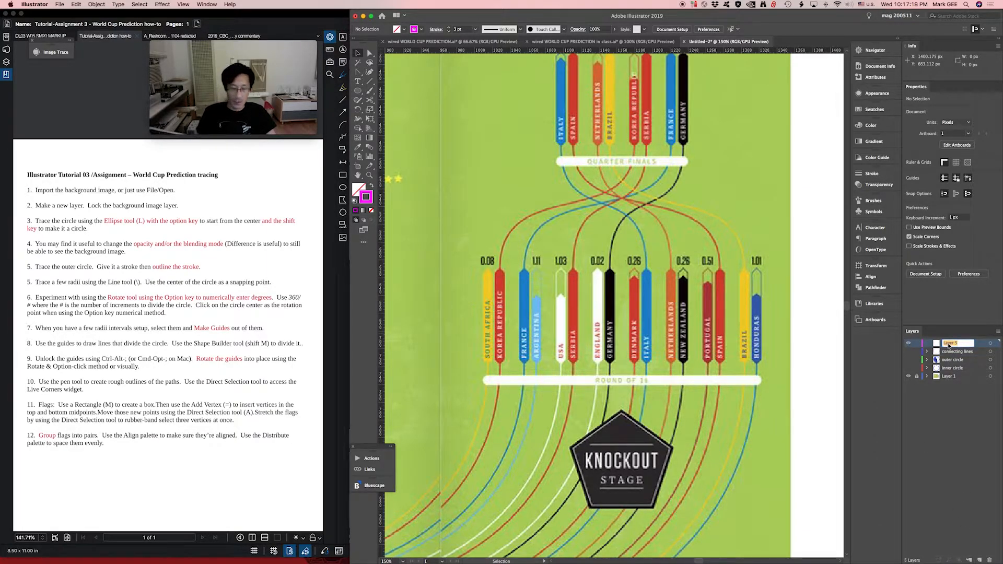
{"action": "type", "text": "flags"}
{"action": "key", "text": "Return"}
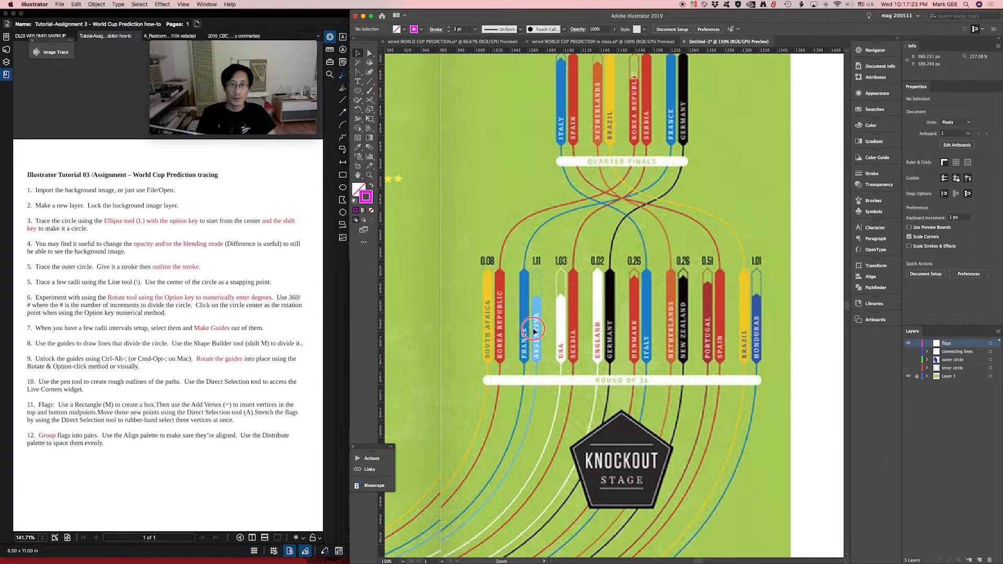
- Draw a rectangle about 9 px wide and 96 px high over the straight body of the yellow South Africa bar
{"action": "left_click_drag", "start_coordinate": [454, 312], "coordinate": [580, 350]}
{"action": "scroll", "coordinate": [580, 350], "scroll_direction": "up", "scroll_amount": 3}
{"action": "scroll", "coordinate": [580, 350], "scroll_direction": "right", "scroll_amount": 2}
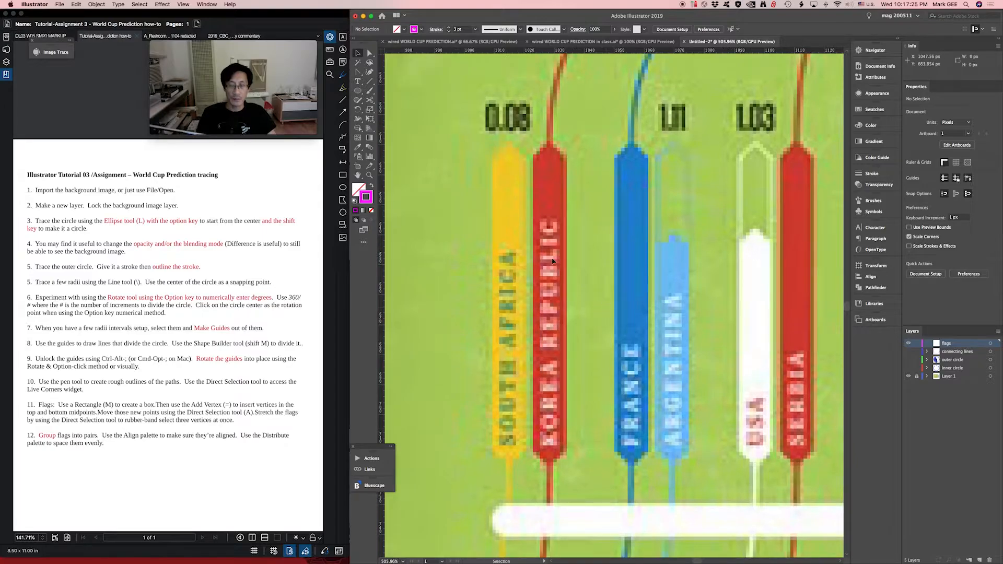
{"action": "key", "text": "m"}
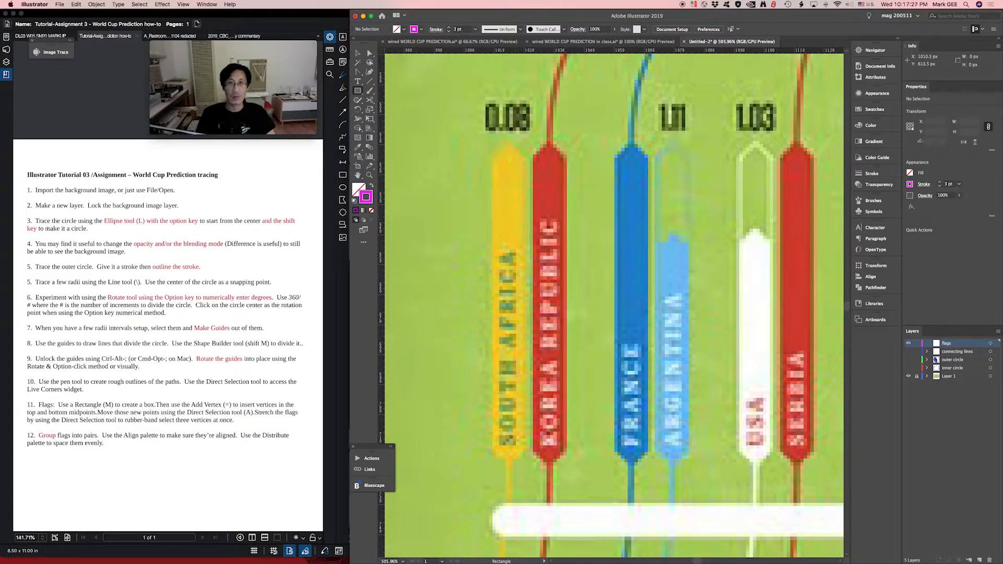
{"action": "mouse_move", "coordinate": [495, 162]}
{"action": "left_mouse_down"}
{"action": "mouse_move", "coordinate": [511, 331]}
{"action": "mouse_move", "coordinate": [506, 441]}
{"action": "mouse_move", "coordinate": [523, 448]}
{"action": "left_mouse_up"}
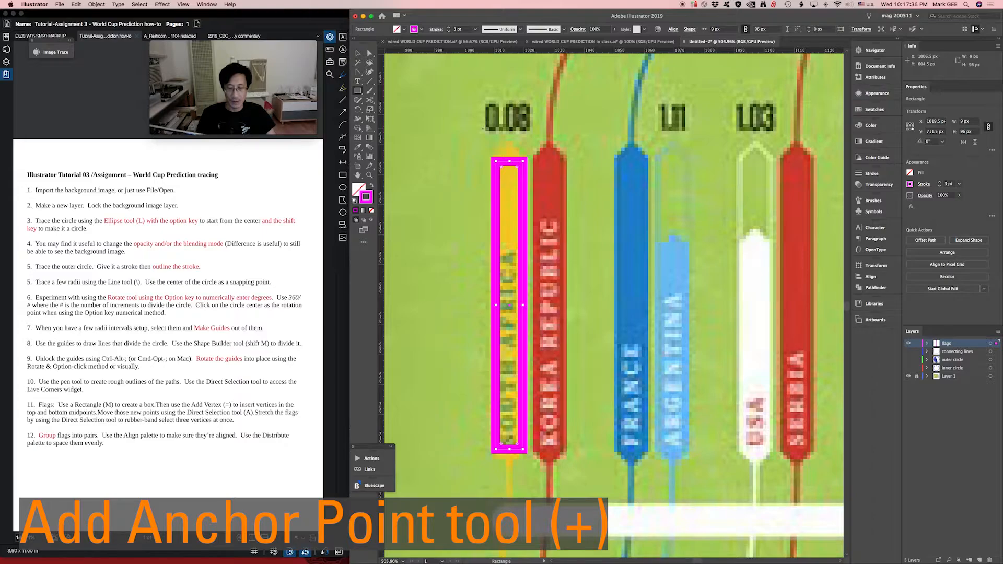
- Start the Add Anchor Point tool for the magenta rectangle over the South Africa bar
{"action": "key", "text": "plus"}
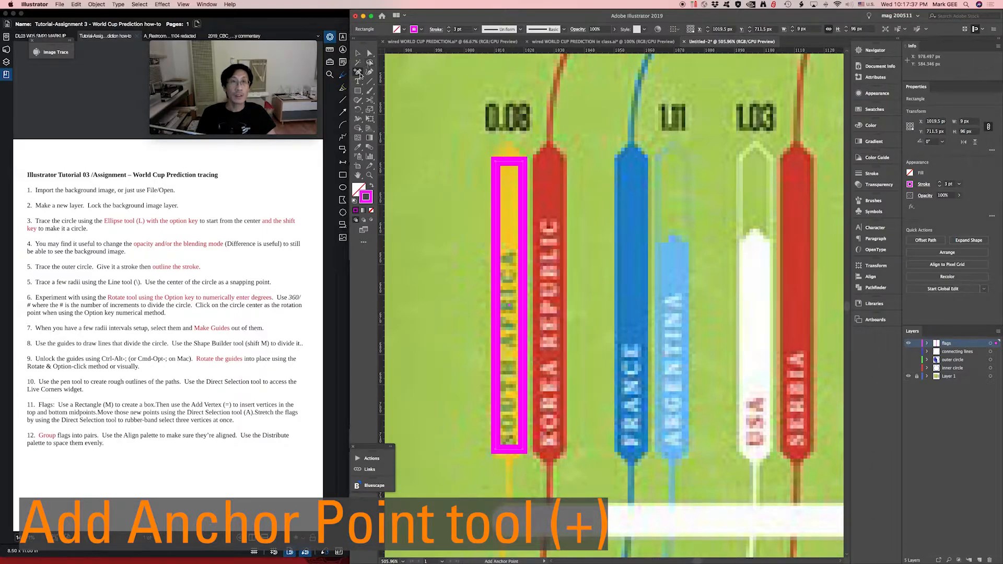
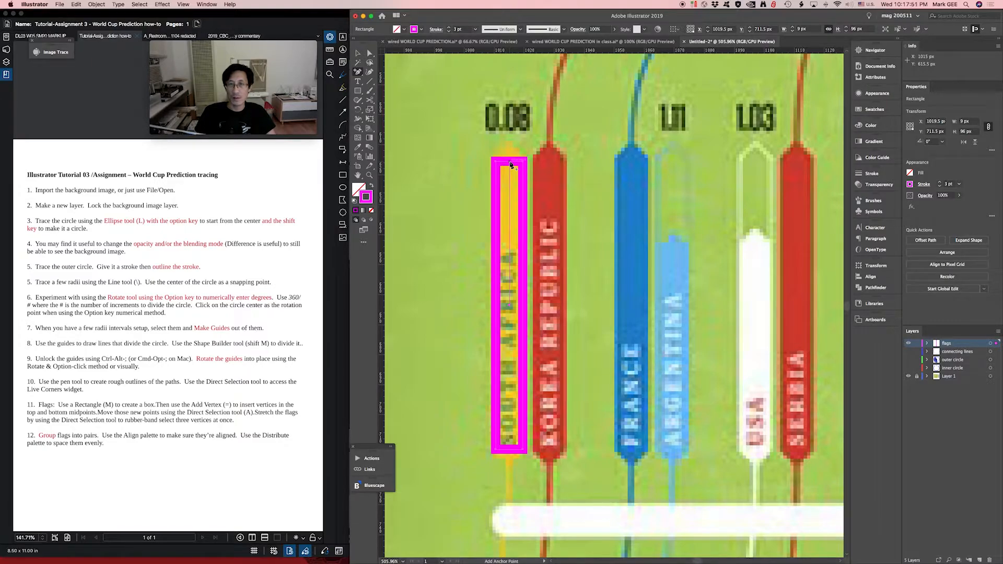
- Add anchor points at the midpoints of the magenta rectangle's short edges and pull them outward onto the South Africa bar's pointed tips
{"action": "left_click", "coordinate": [509, 163]}
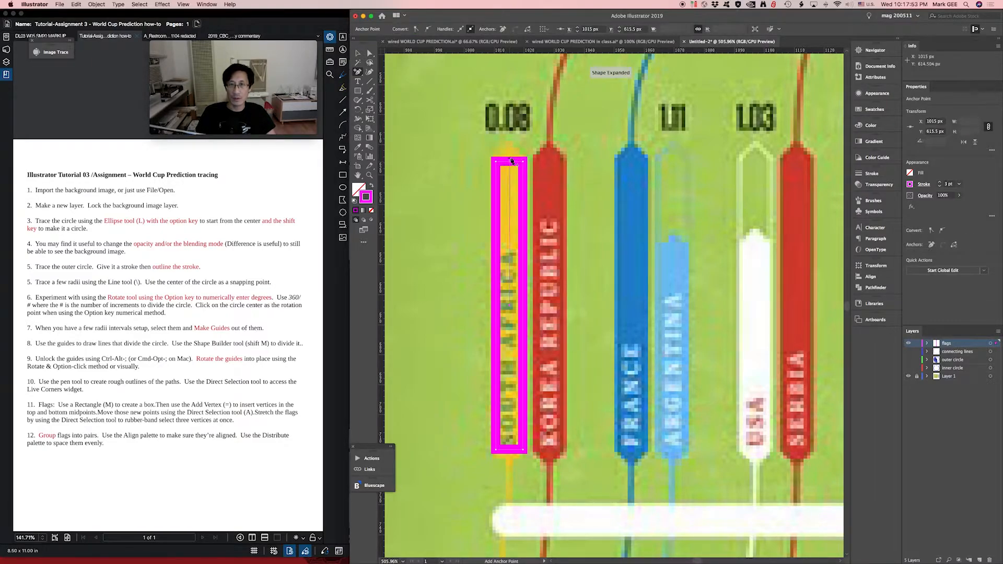
{"action": "left_click", "coordinate": [510, 451]}
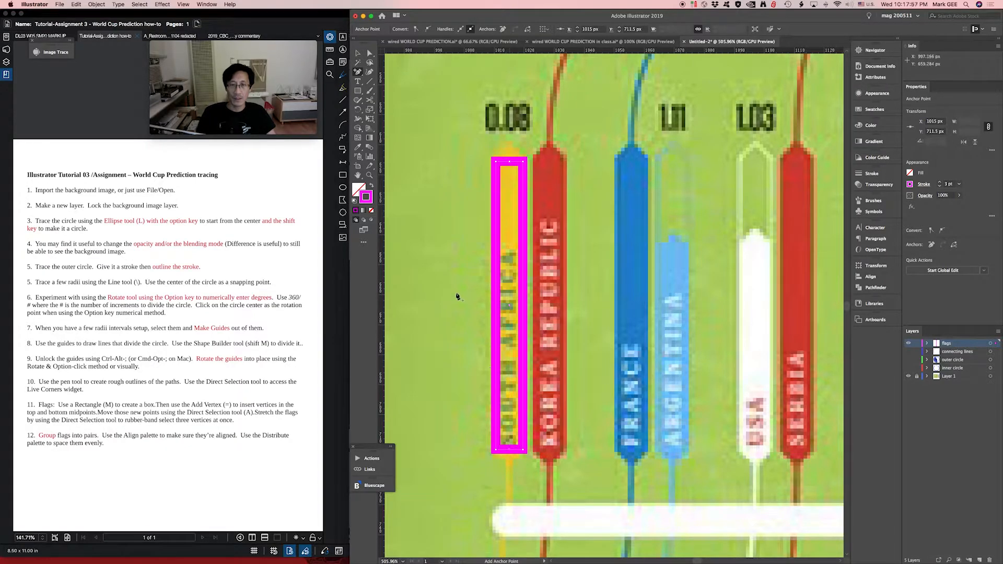
{"action": "key", "text": "a"}
{"action": "left_click_drag", "start_coordinate": [510, 165], "coordinate": [510, 141]}
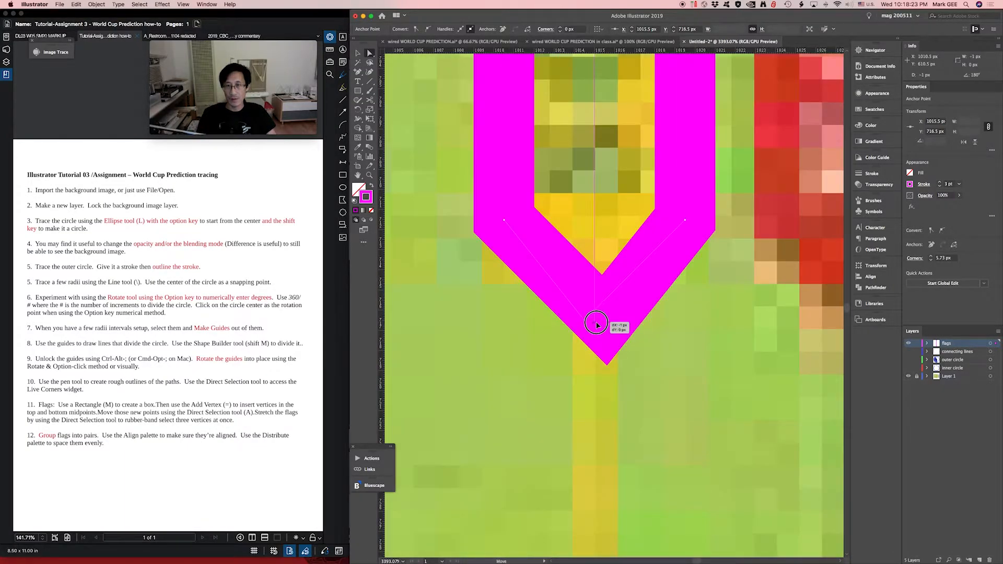
- Turn off Snap to Pixel for finer anchor placement
{"action": "key", "text": "super+minus"}
{"action": "key", "text": "super+minus"}
{"action": "key", "text": "super+minus"}
{"action": "key", "text": "super+minus"}
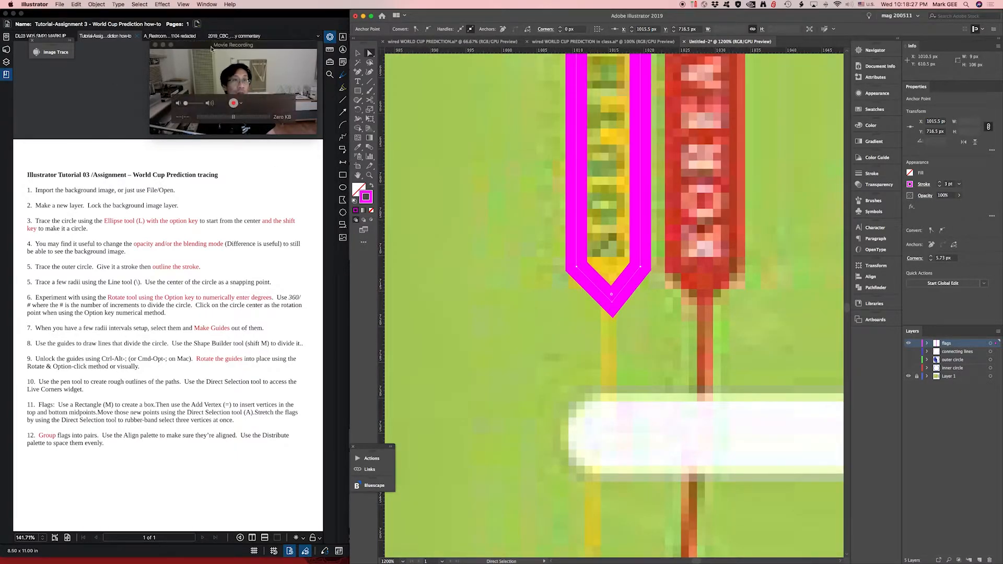
{"action": "left_click", "coordinate": [189, 4]}
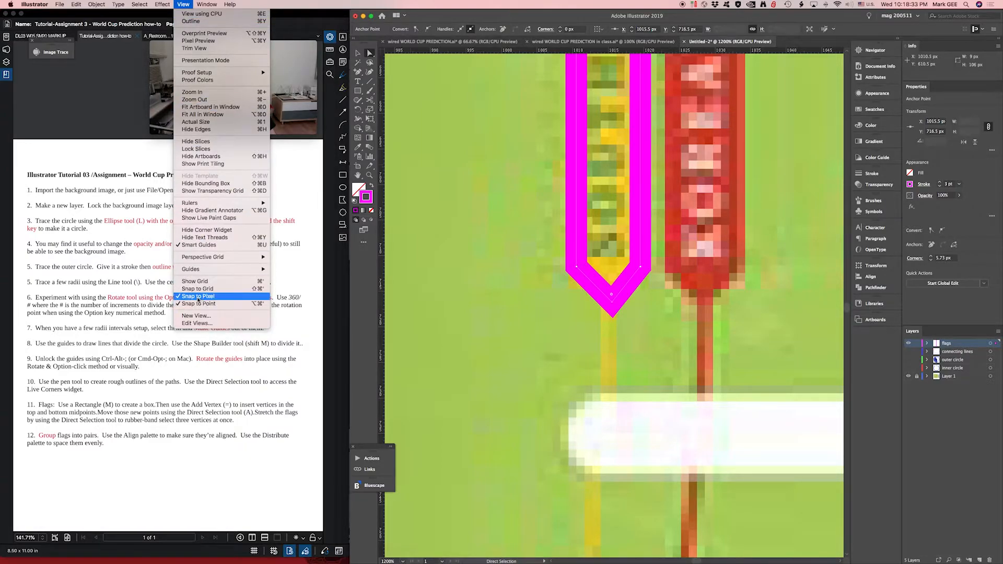
{"action": "left_click", "coordinate": [179, 298]}
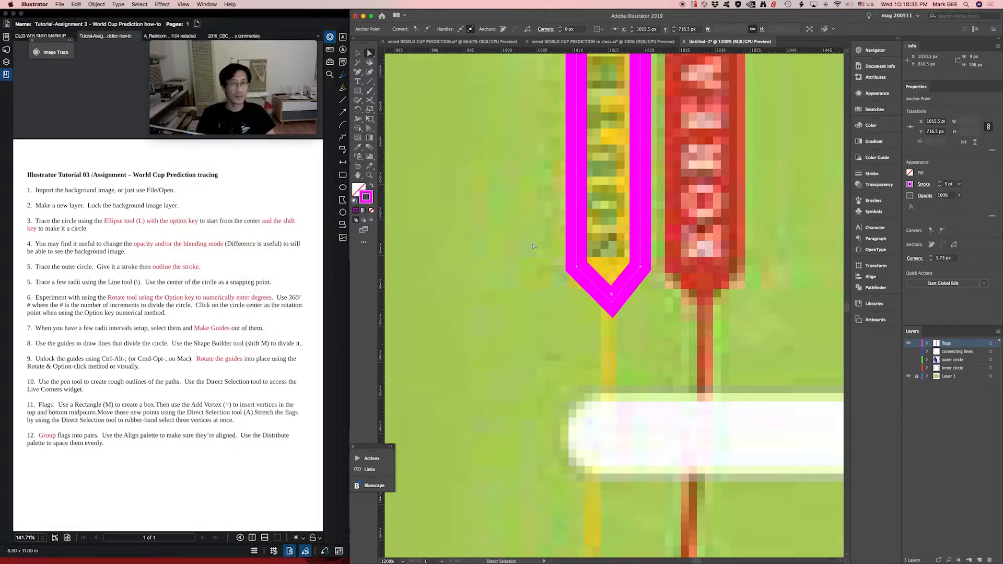
- Shift the lower and upper tip anchors of the magenta outline sideways to centre them on the bar
{"action": "left_click_drag", "start_coordinate": [613, 304], "coordinate": [608, 304]}
{"action": "key", "text": "space"}
{"action": "left_click_drag", "start_coordinate": [604, 206], "coordinate": [567, 471]}
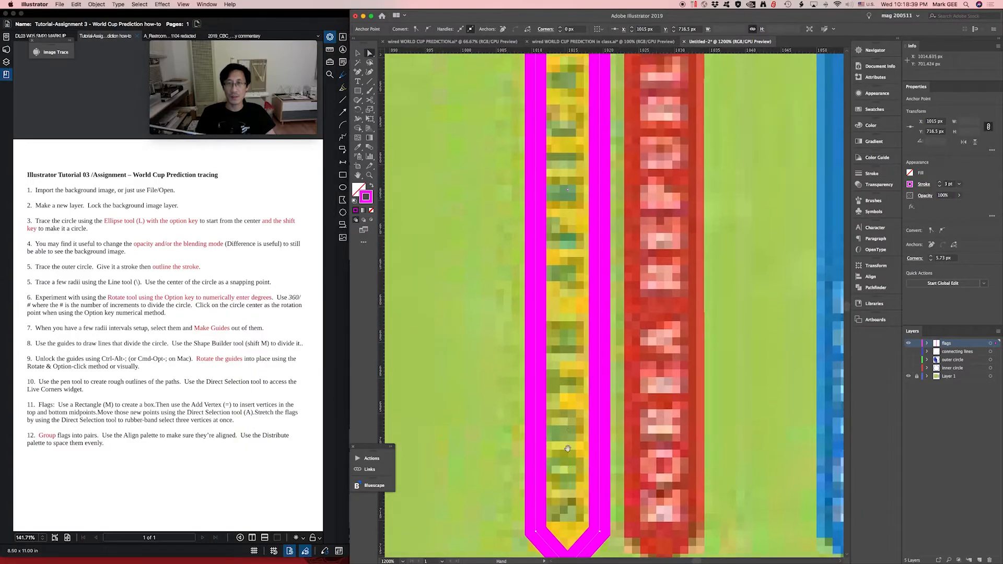
{"action": "left_click_drag", "start_coordinate": [562, 209], "coordinate": [558, 413]}
{"action": "left_click_drag", "start_coordinate": [561, 151], "coordinate": [569, 230]}
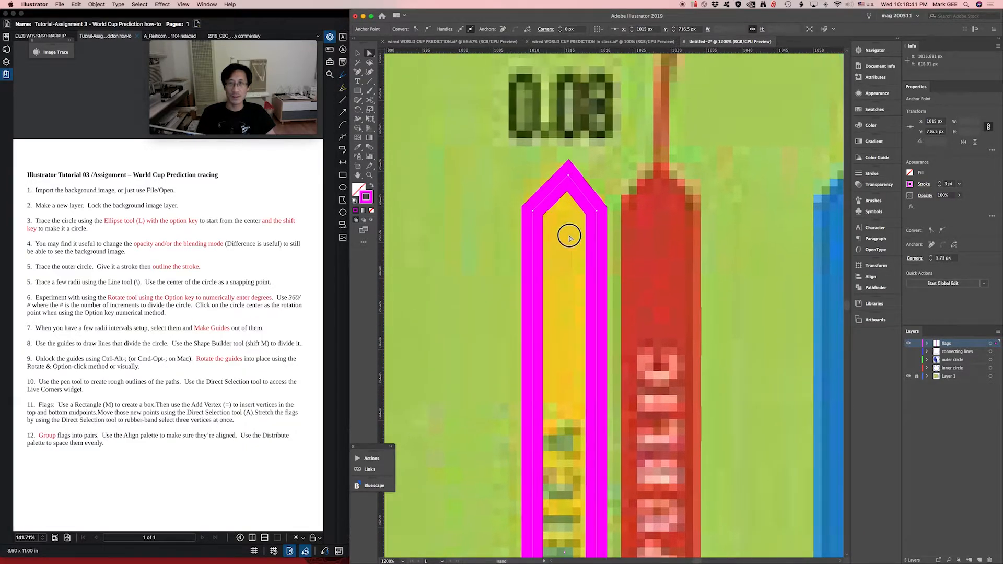
{"action": "left_click_drag", "start_coordinate": [569, 177], "coordinate": [564, 183]}
{"action": "key", "text": "super"}
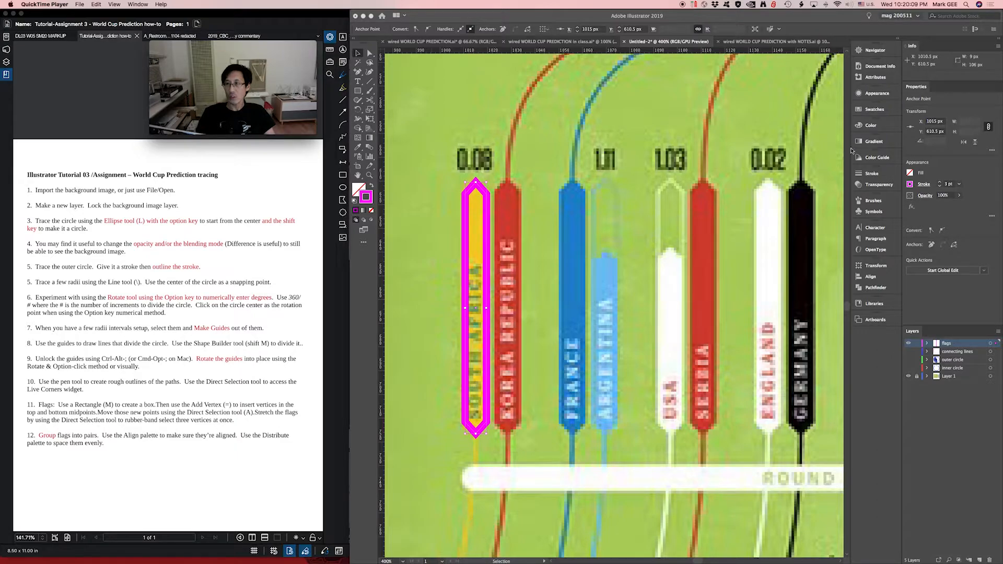
- Remove the pointed bar's magenta stroke and fill it with orange
{"action": "left_click", "coordinate": [868, 110]}
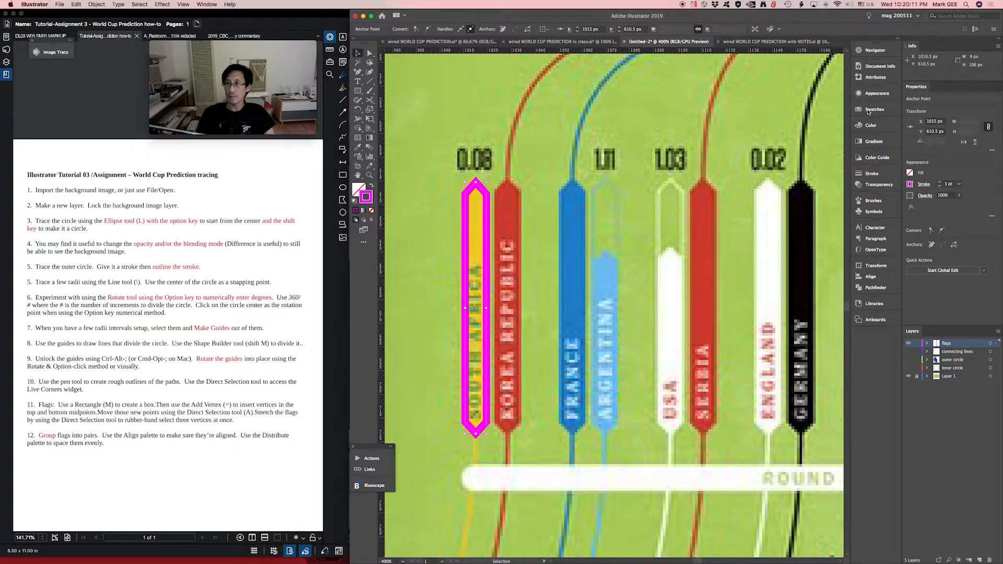
{"action": "left_click", "coordinate": [871, 109]}
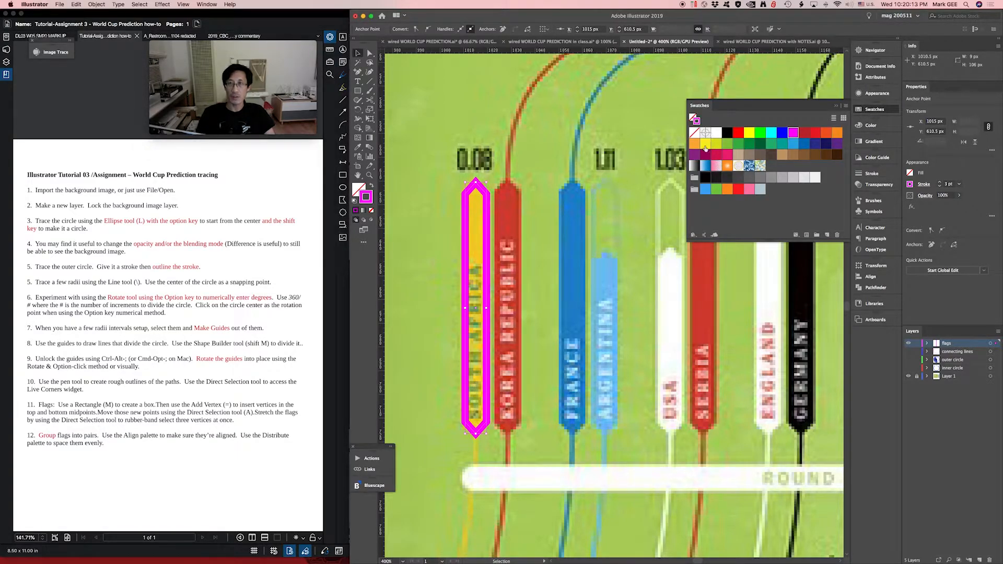
{"action": "left_click", "coordinate": [695, 134]}
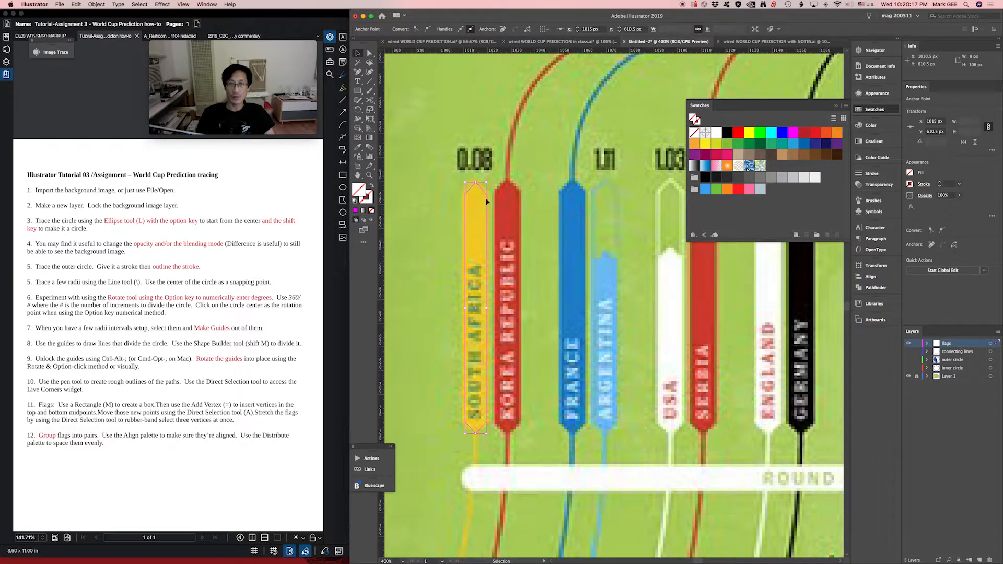
{"action": "left_click", "coordinate": [694, 145]}
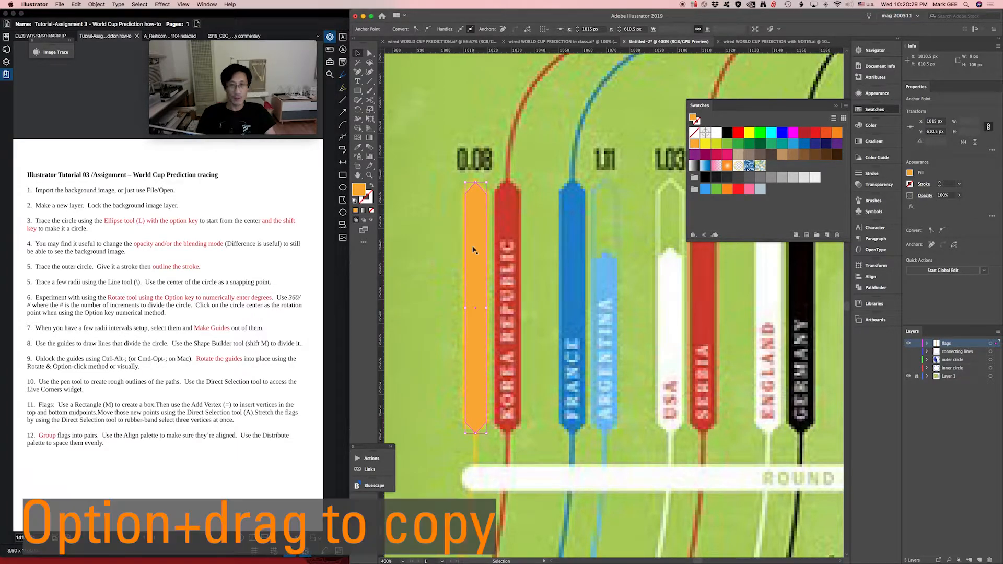
- Duplicate the orange bar onto the Korea Republic bar and group the two bars as a pair
{"action": "left_click_drag", "start_coordinate": [480, 249], "coordinate": [503, 250]}
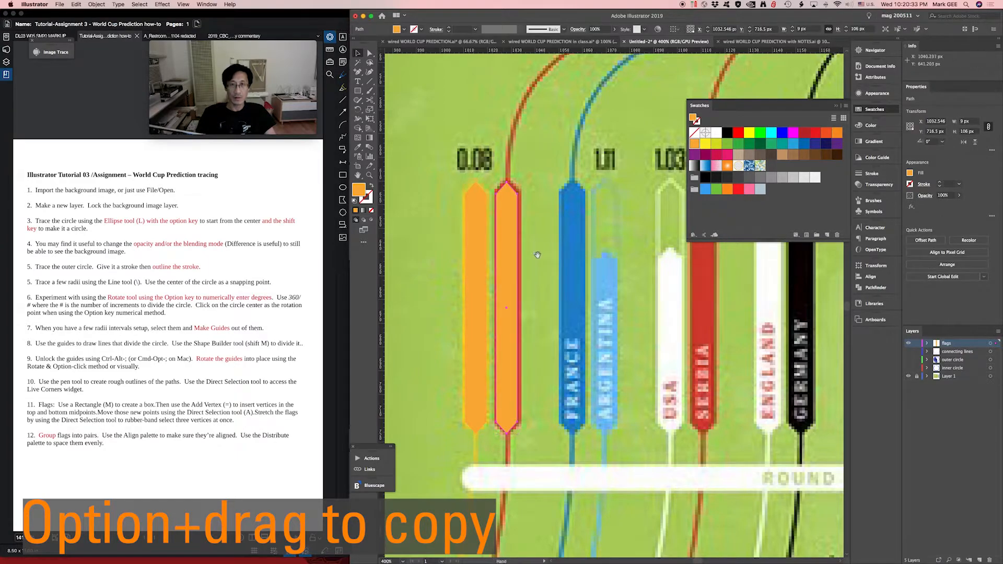
{"action": "scroll", "coordinate": [495, 253], "scroll_direction": "right", "scroll_amount": 5}
{"action": "left_click", "coordinate": [425, 254], "text": "shift"}
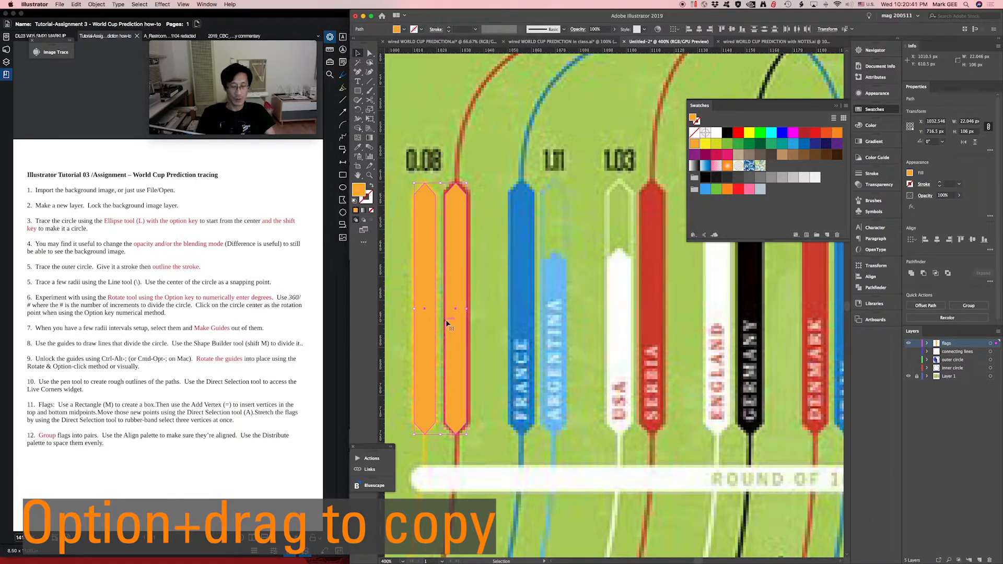
{"action": "key", "text": "super+g"}
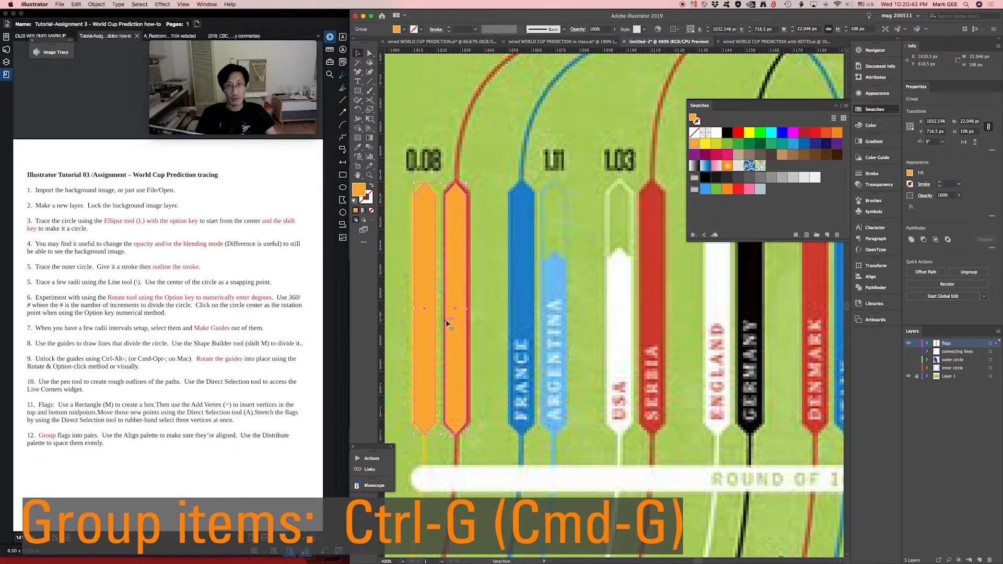
{"action": "left_click", "coordinate": [481, 283]}
- Duplicate the grouped pair of bars onto the France and Argentina bars, keeping it level with the original
{"action": "key", "text": "super+minus"}
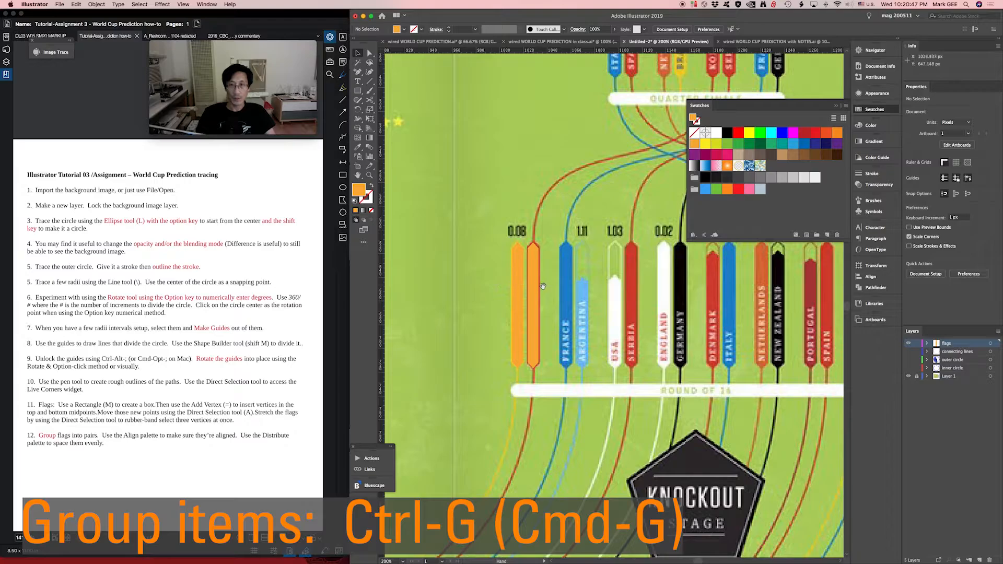
{"action": "left_click_drag", "start_coordinate": [546, 284], "coordinate": [520, 295]}
{"action": "left_click", "coordinate": [877, 109]}
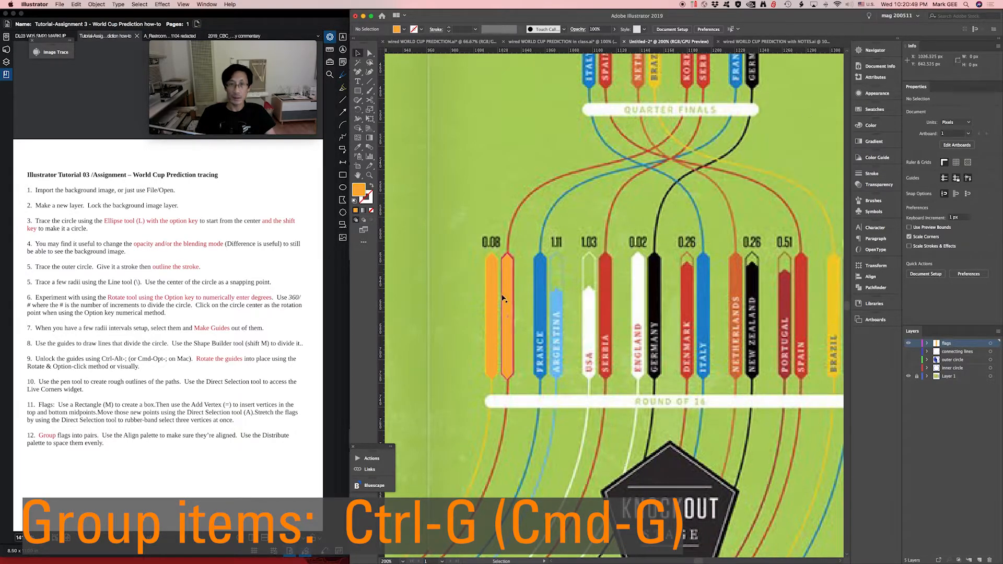
{"action": "left_click_drag", "start_coordinate": [548, 299], "coordinate": [505, 297]}
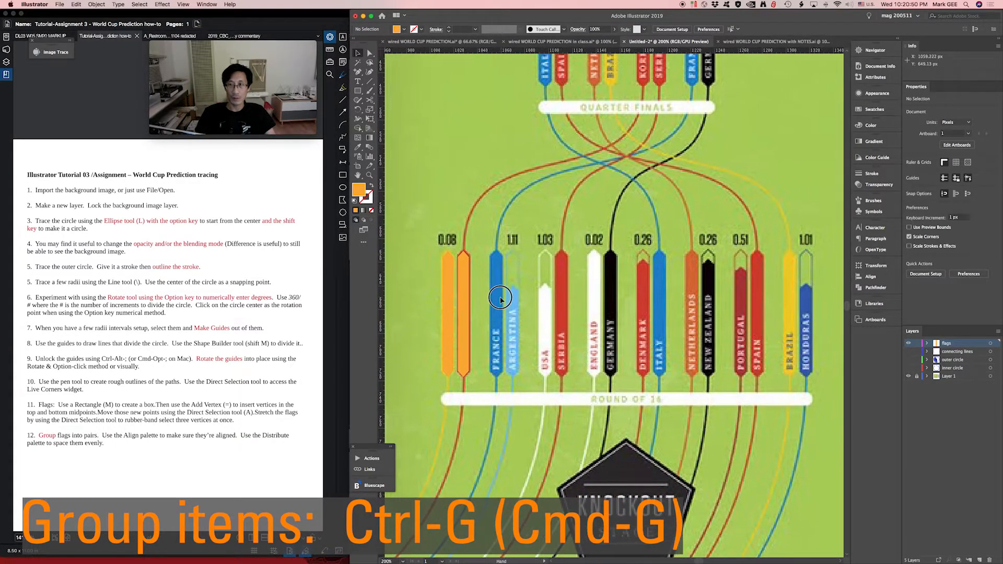
{"action": "left_click", "coordinate": [448, 307]}
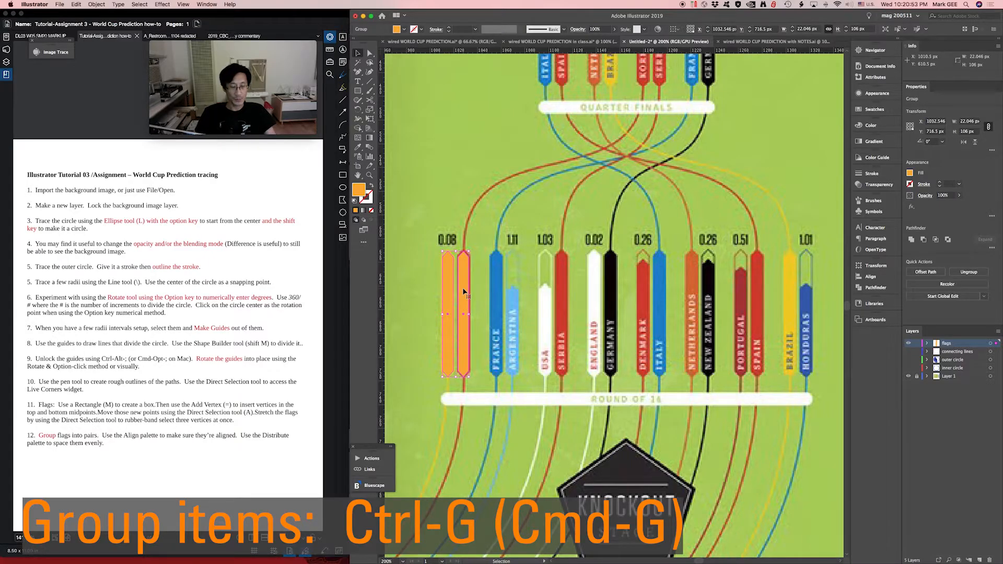
{"action": "left_click_drag", "start_coordinate": [463, 291], "coordinate": [511, 291]}
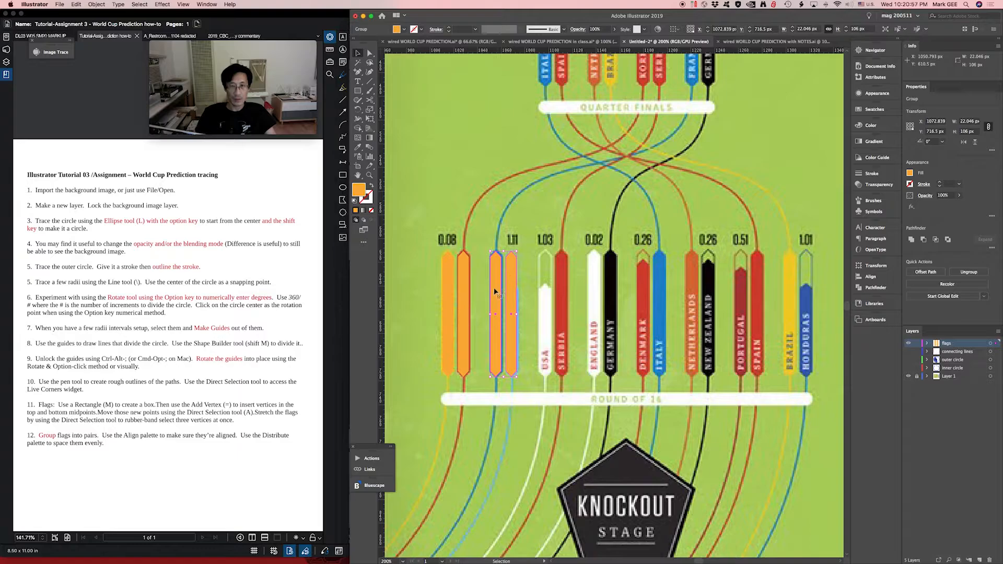
- Repeat the duplicate transform six times to spread bar pairs across the rest of the Round of 16 row
{"action": "key", "text": "a"}
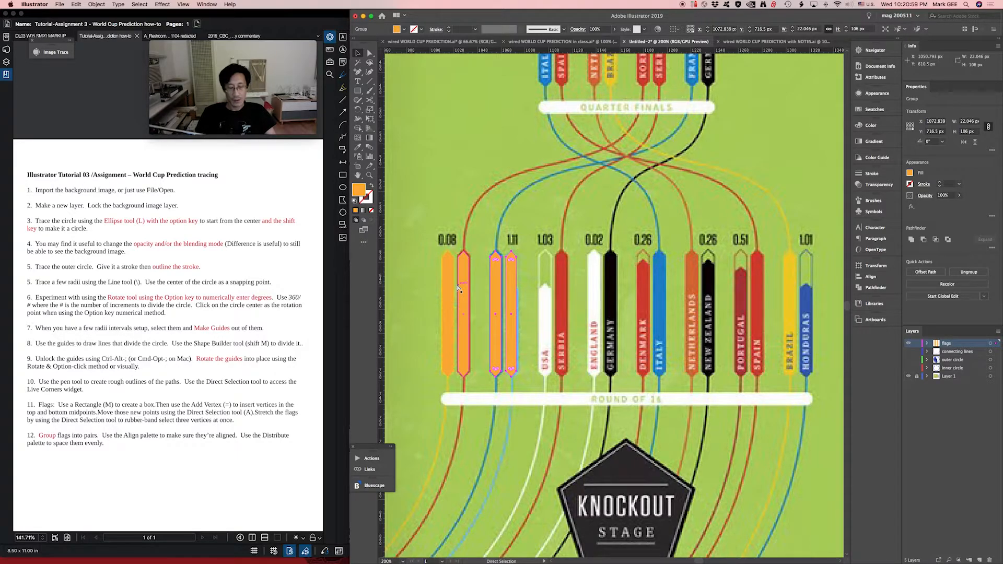
{"action": "key", "text": "super+d"}
{"action": "key", "text": "super+d"}
{"action": "key", "text": "super+d"}
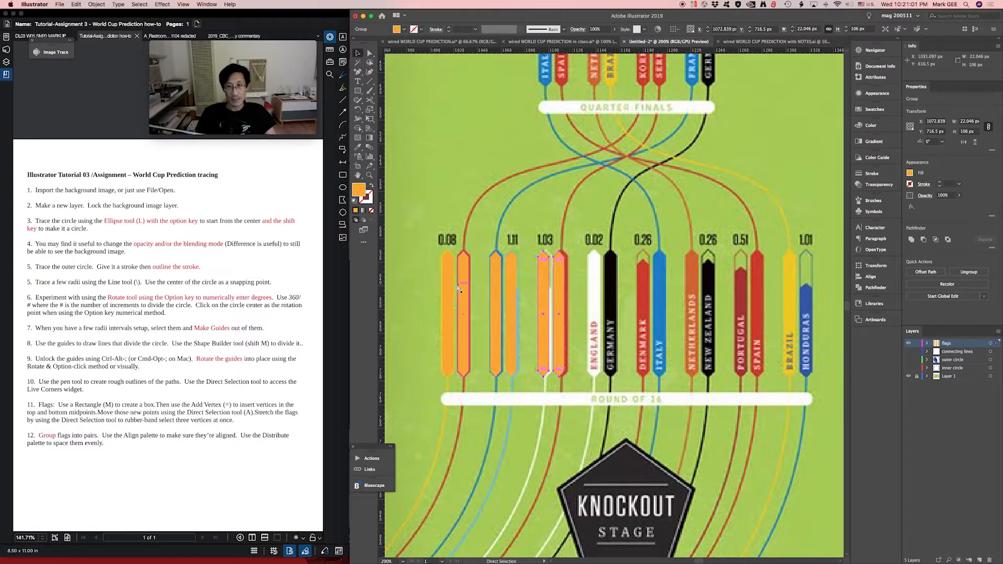
{"action": "key", "text": "super+d"}
{"action": "key", "text": "super+d"}
{"action": "key", "text": "super+d"}
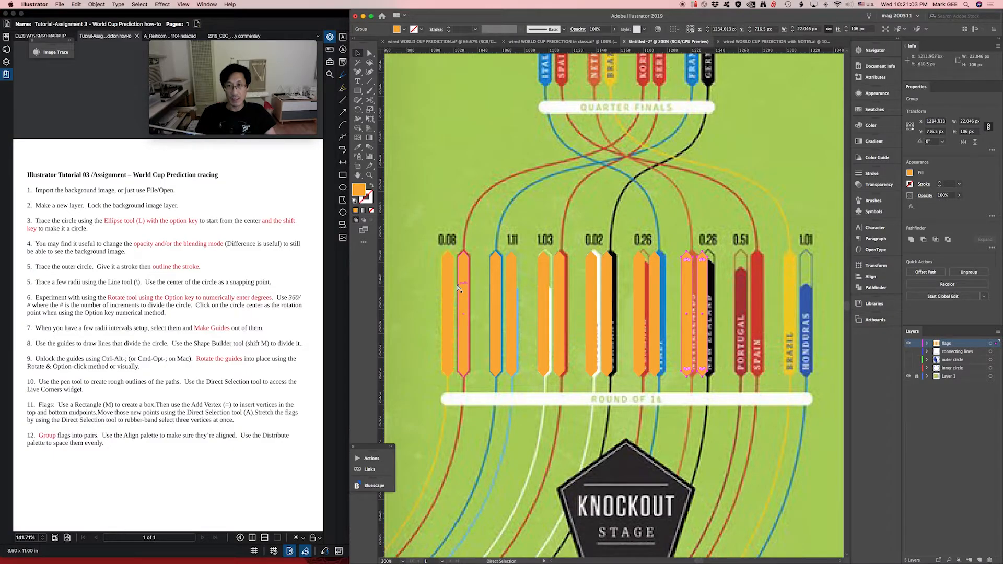
{"action": "key", "text": "v"}
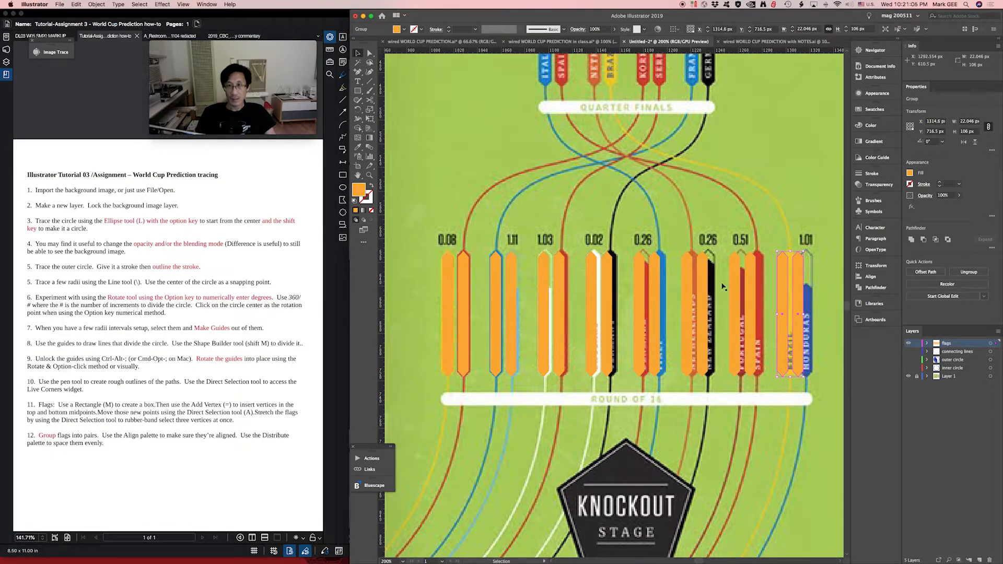
- Move the last bar pair sideways until it sits over the Brazil and Honduras bars
{"action": "scroll", "coordinate": [787, 239], "scroll_direction": "right", "scroll_amount": 5}
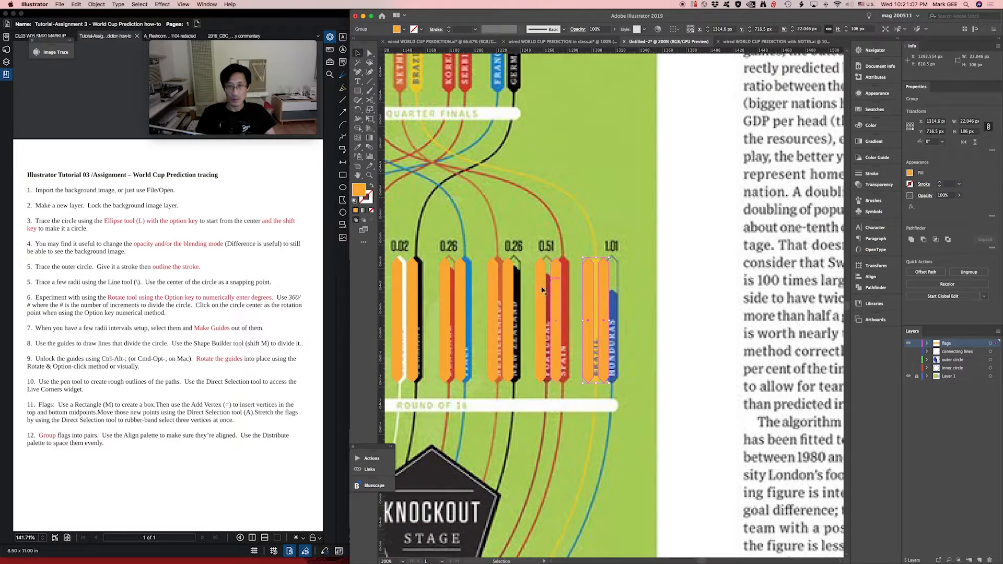
{"action": "left_click_drag", "start_coordinate": [604, 277], "coordinate": [612, 277]}
{"action": "left_click_drag", "start_coordinate": [578, 230], "coordinate": [564, 295]}
- Select all the bar pairs and distribute them evenly by their horizontal centres
{"action": "key", "text": "super+minus"}
{"action": "key", "text": "super+minus"}
{"action": "key", "text": "super+minus"}
{"action": "key", "text": "super+minus"}
{"action": "key", "text": "super+minus"}
{"action": "key", "text": "super+minus"}
{"action": "key", "text": "super+minus"}
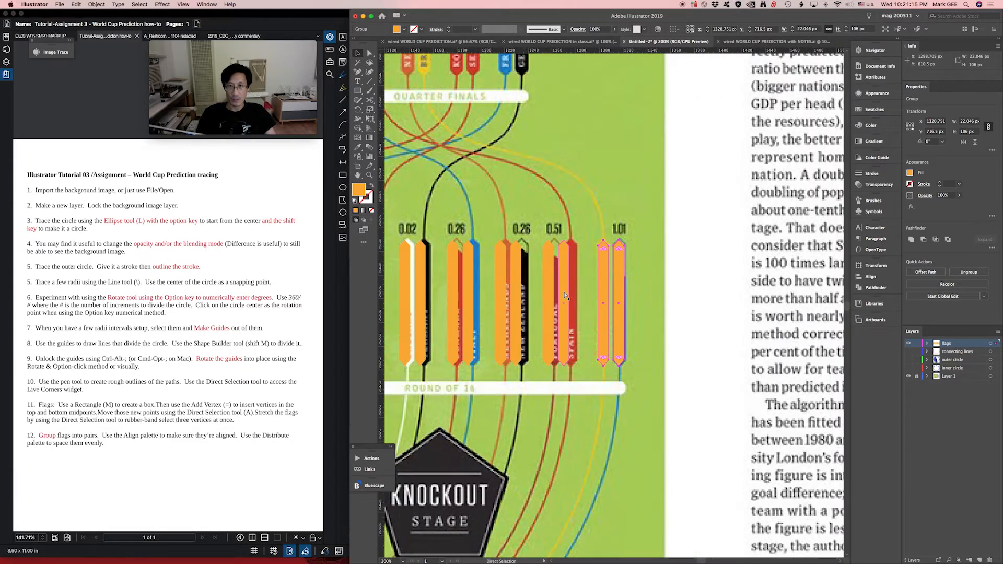
{"action": "left_click_drag", "start_coordinate": [524, 277], "coordinate": [660, 279]}
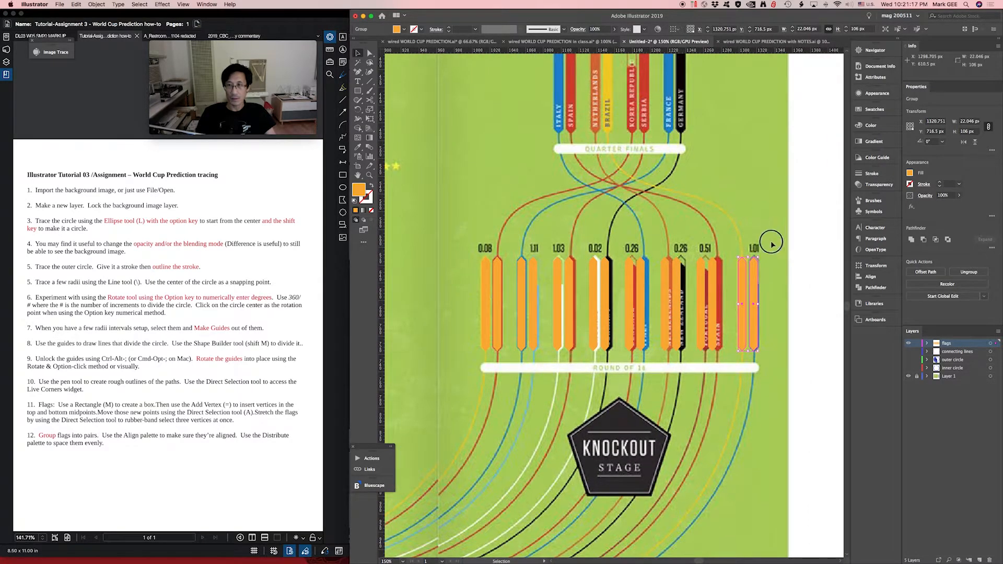
{"action": "key", "text": "super+a"}
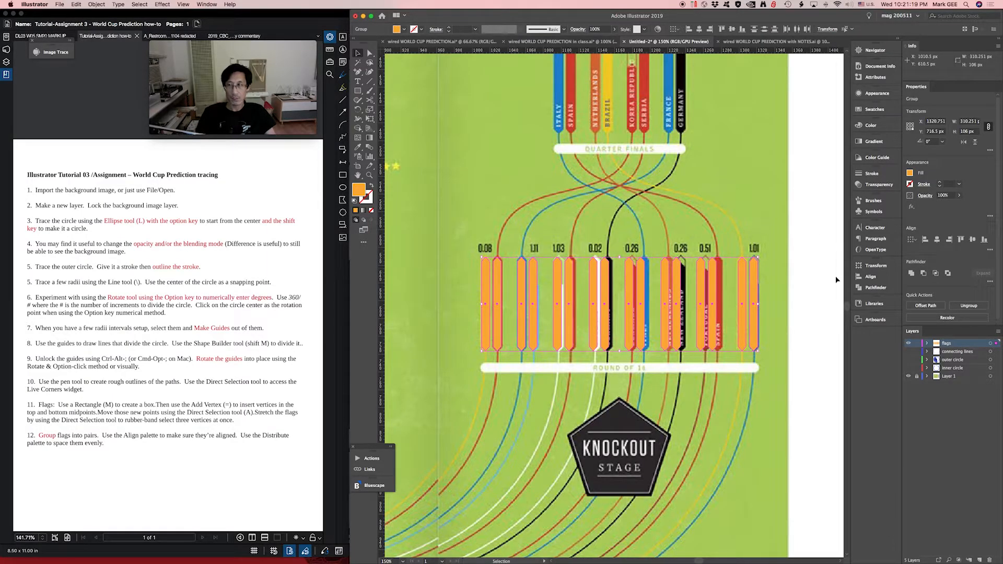
{"action": "left_click", "coordinate": [872, 267]}
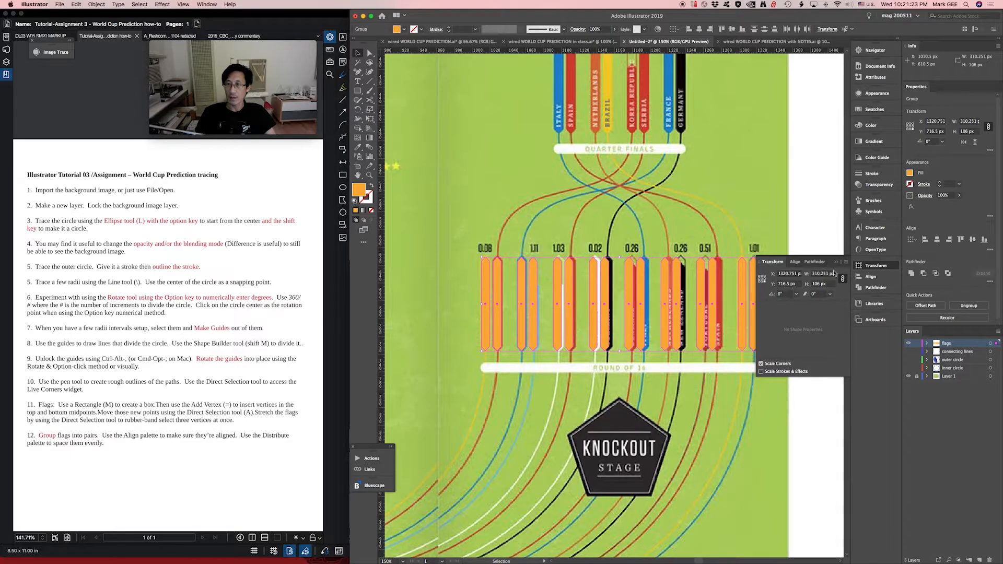
{"action": "left_click", "coordinate": [795, 262]}
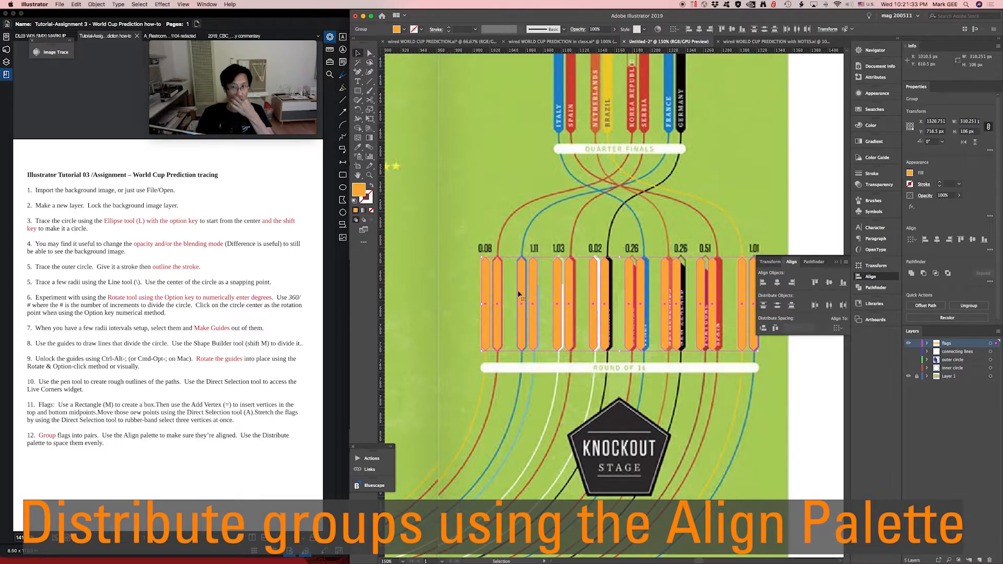
{"action": "left_click", "coordinate": [829, 305]}
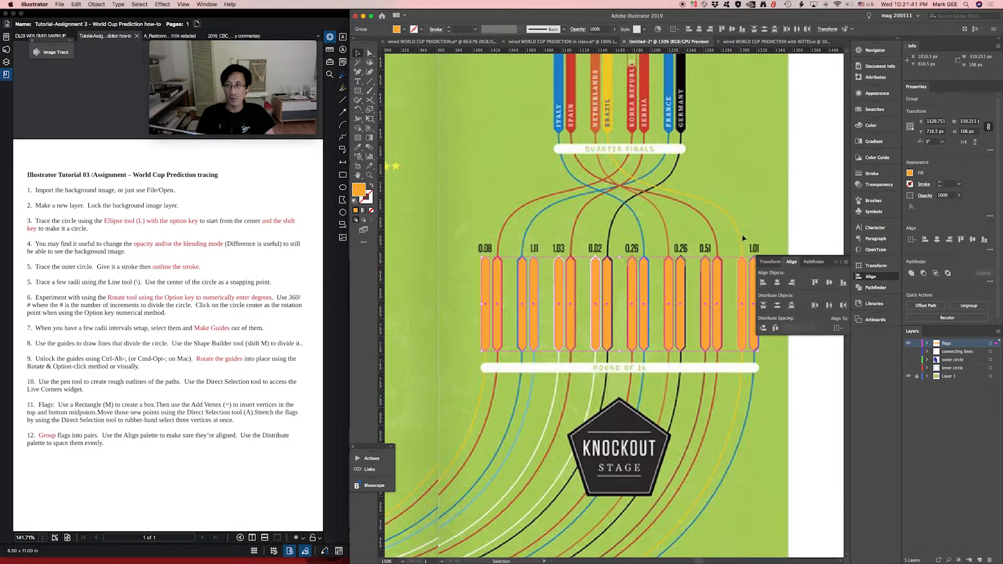
- Set the blending mode of all the bar pairs to Difference to compare them with the background image
{"action": "scroll", "coordinate": [559, 224], "scroll_direction": "right", "scroll_amount": 3}
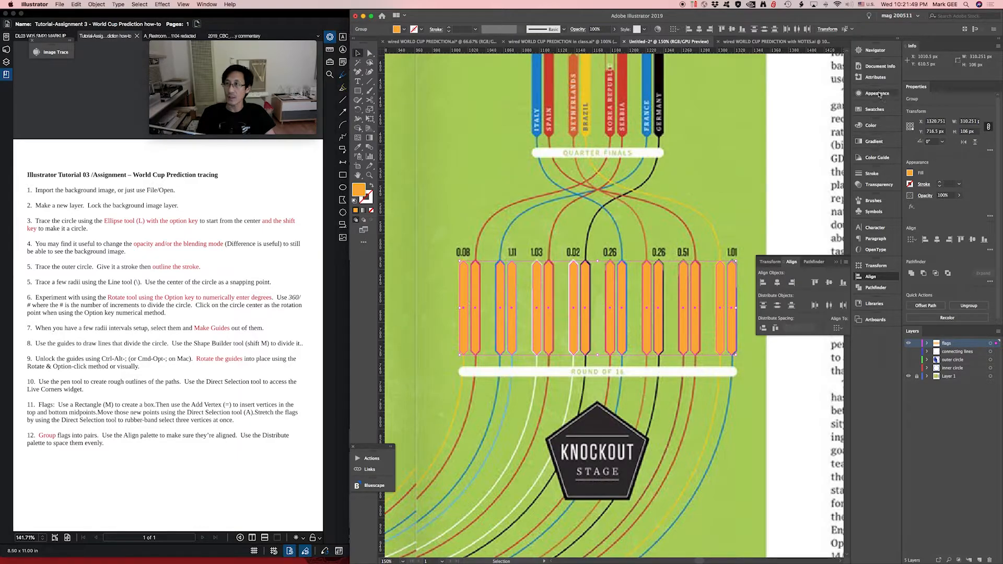
{"action": "left_click", "coordinate": [876, 185]}
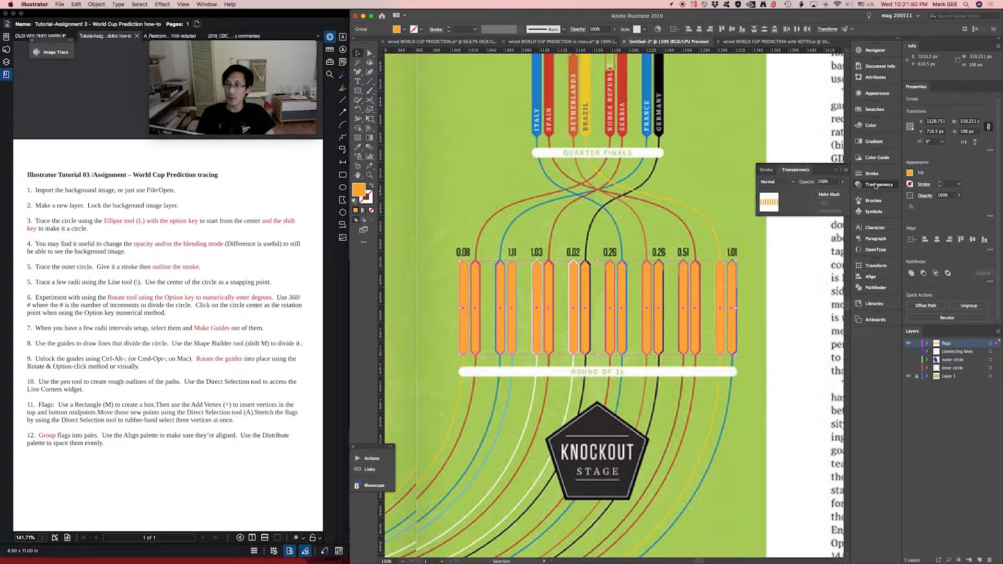
{"action": "left_click", "coordinate": [778, 182]}
{"action": "left_click", "coordinate": [779, 284]}
{"action": "key", "text": "z"}
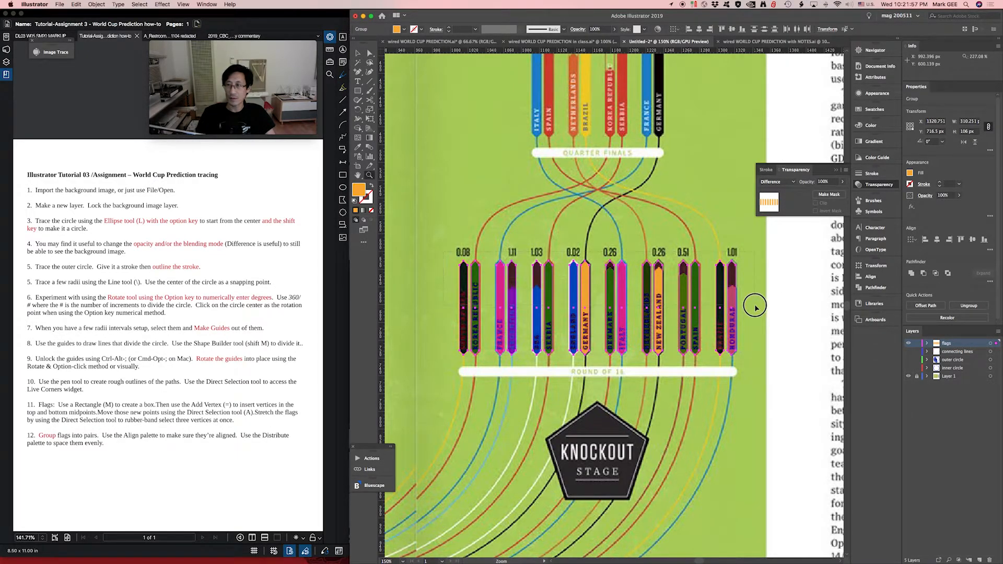
- Shorten the traced USA bar by lowering its pointed upper end to match the shorter bar in the background image
{"action": "left_click", "coordinate": [657, 226]}
{"action": "left_click_drag", "start_coordinate": [464, 258], "coordinate": [544, 253]}
{"action": "key", "text": "v"}
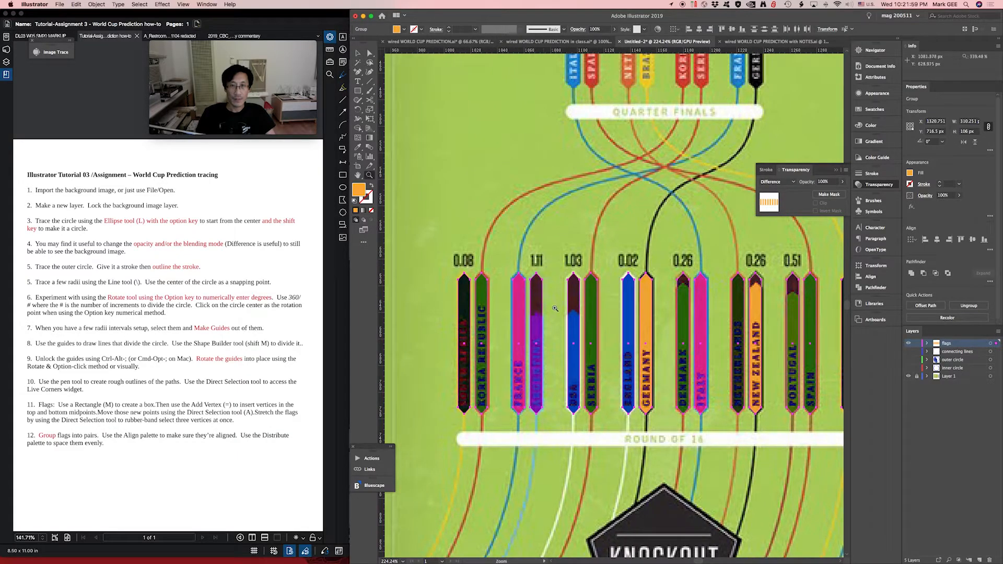
{"action": "left_click", "coordinate": [555, 307]}
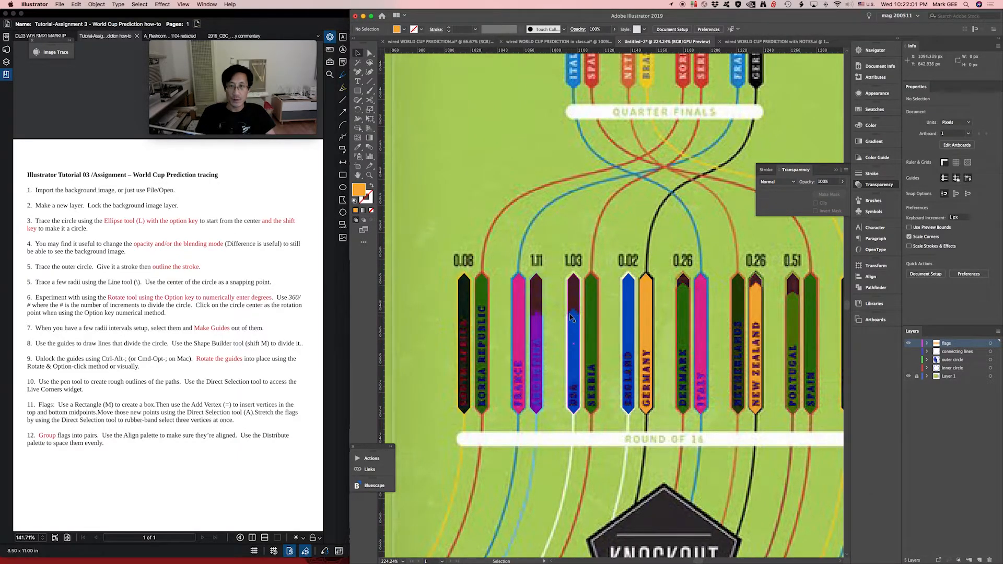
{"action": "key", "text": "a"}
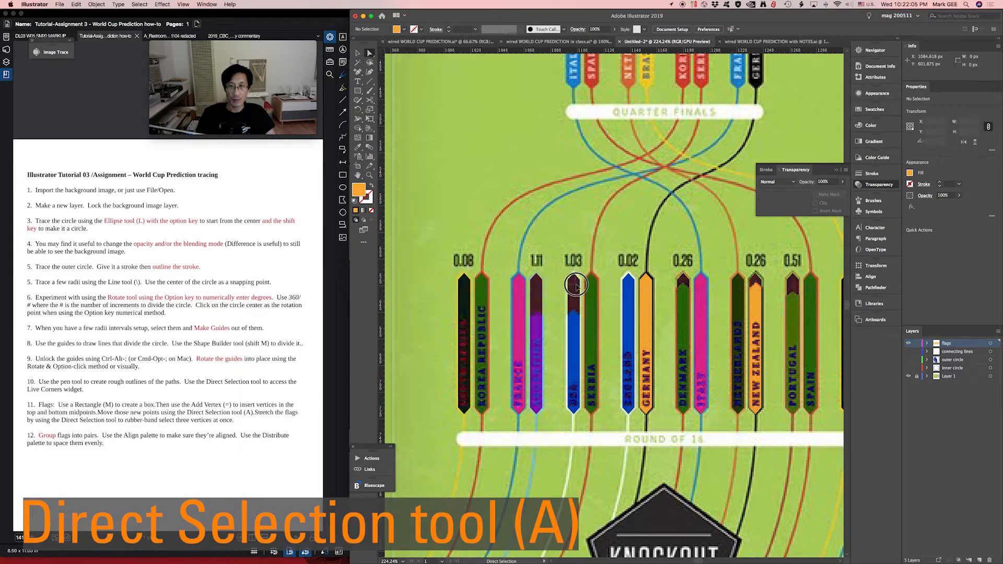
{"action": "left_click_drag", "start_coordinate": [581, 292], "coordinate": [561, 270]}
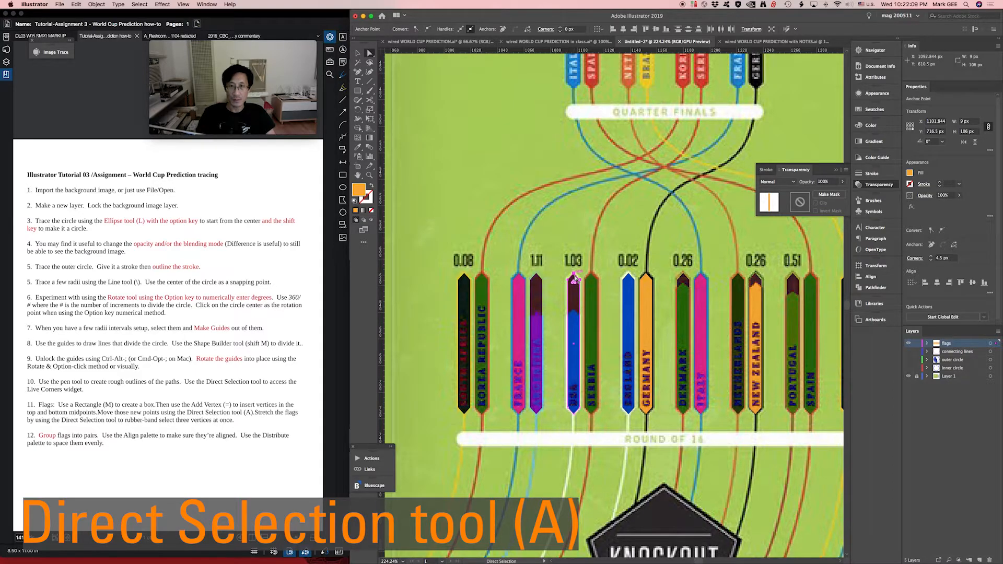
{"action": "left_click_drag", "start_coordinate": [573, 277], "coordinate": [573, 313]}
{"action": "key", "text": "super+shift+a"}
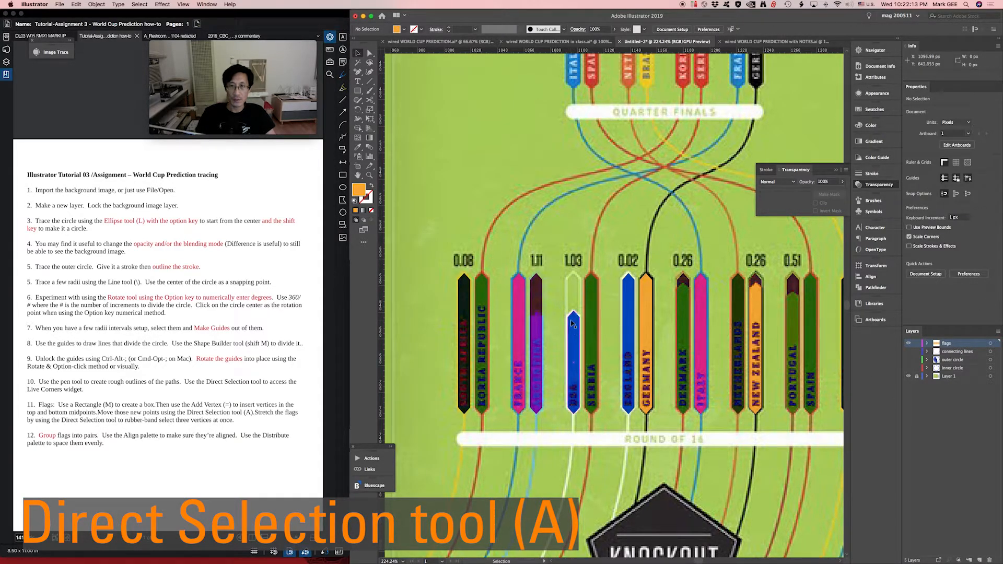
{"action": "key", "text": "super+space"}
{"action": "left_click_drag", "start_coordinate": [533, 265], "coordinate": [623, 342]}
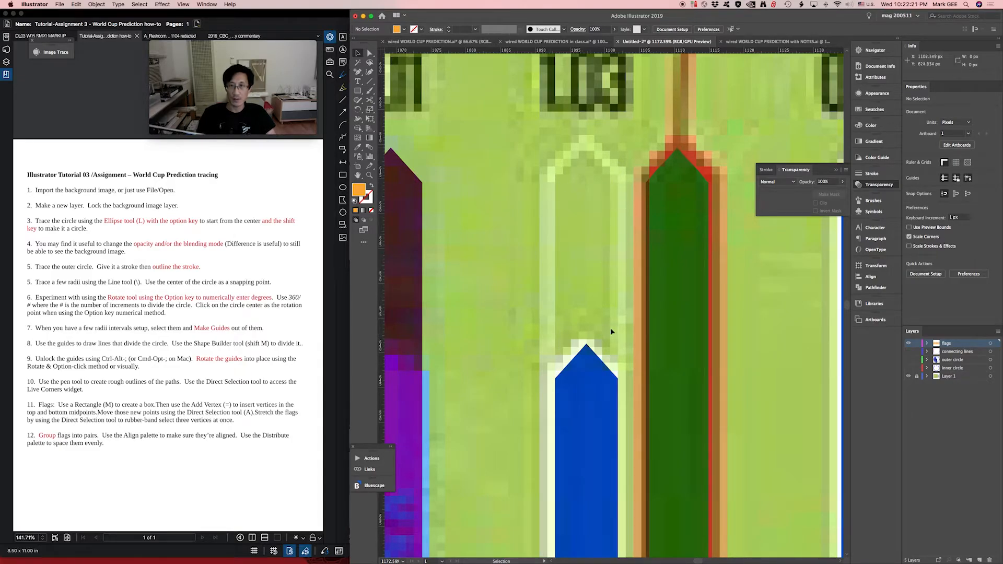
{"action": "scroll", "coordinate": [583, 286], "scroll_direction": "down", "scroll_amount": 8}
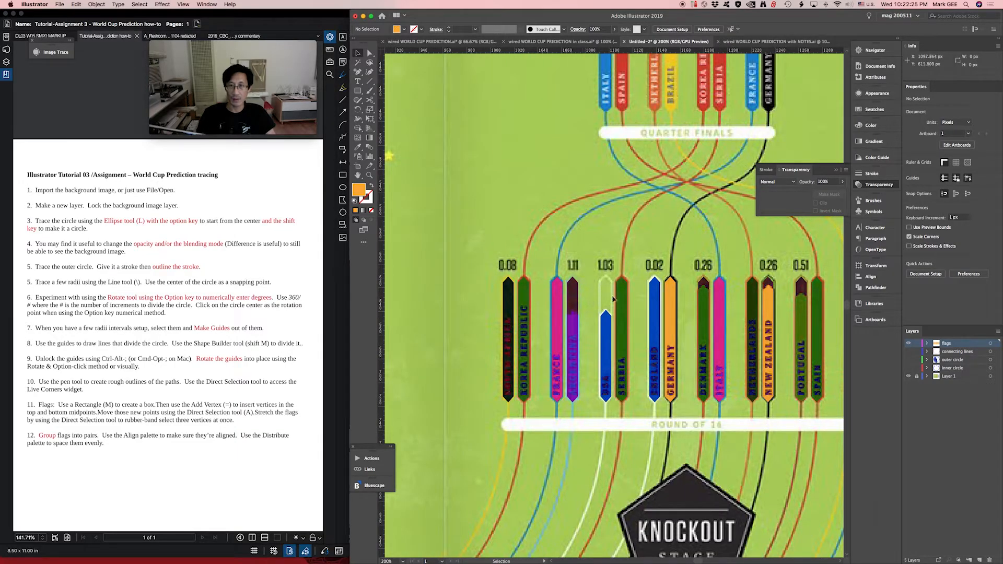
{"action": "scroll", "coordinate": [587, 295], "scroll_direction": "right", "scroll_amount": 7}
- Select the radial lines on the outer circle layer
{"action": "key", "text": "a"}
{"action": "key", "text": "super+minus"}
{"action": "key", "text": "super+minus"}
{"action": "left_click_drag", "start_coordinate": [465, 259], "coordinate": [609, 343]}
{"action": "left_click_drag", "start_coordinate": [553, 258], "coordinate": [637, 285]}
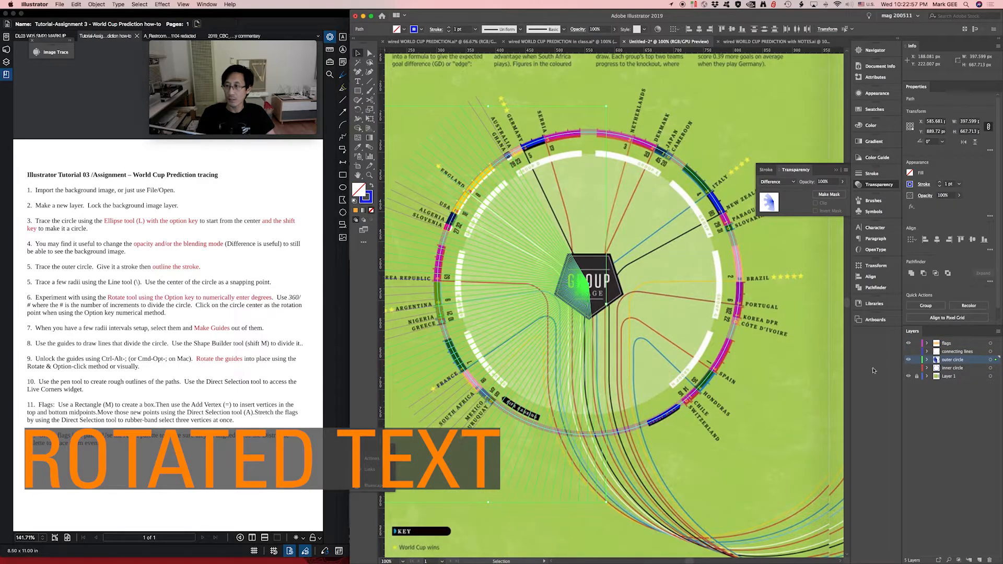
- Create a new layer above the flags layer and name it text
{"action": "left_click", "coordinate": [979, 560]}
{"action": "left_click_drag", "start_coordinate": [955, 361], "coordinate": [955, 339]}
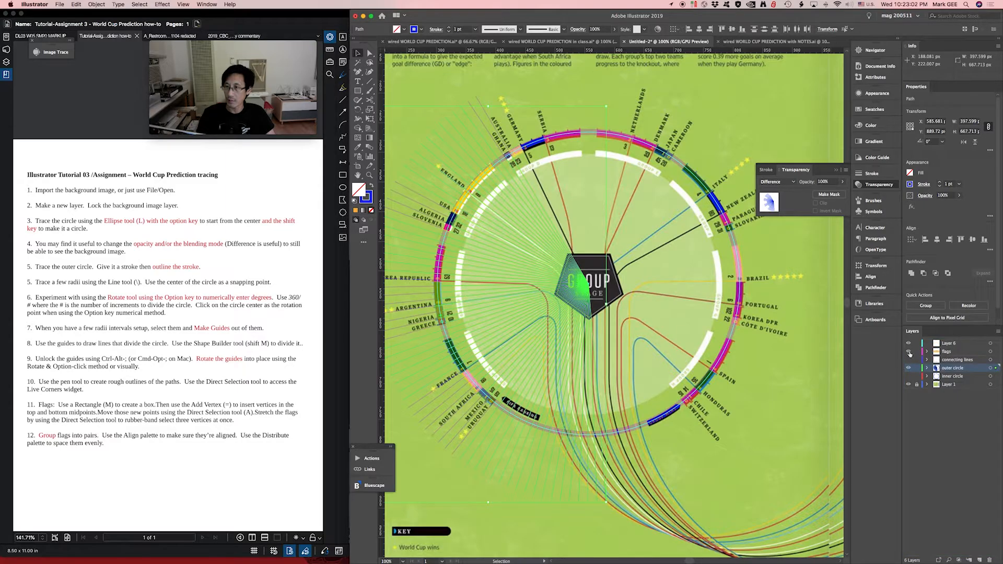
{"action": "double_click", "coordinate": [948, 343]}
{"action": "type", "text": "text"}
{"action": "key", "text": "Return"}
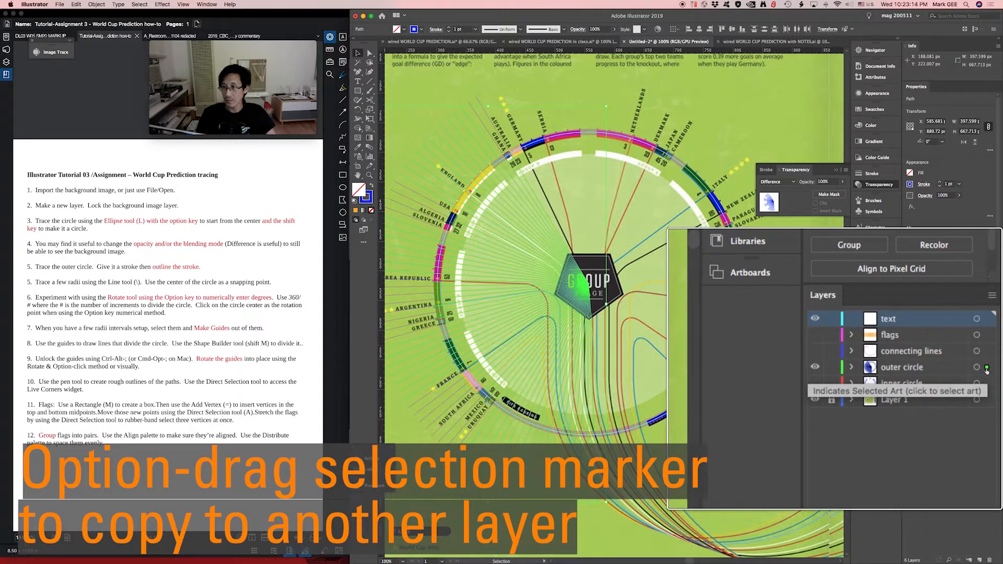
- Copy the selected radial lines from the outer circle layer to the text layer, and hide the outer circle layer
{"action": "left_click_drag", "start_coordinate": [994, 372], "coordinate": [996, 344]}
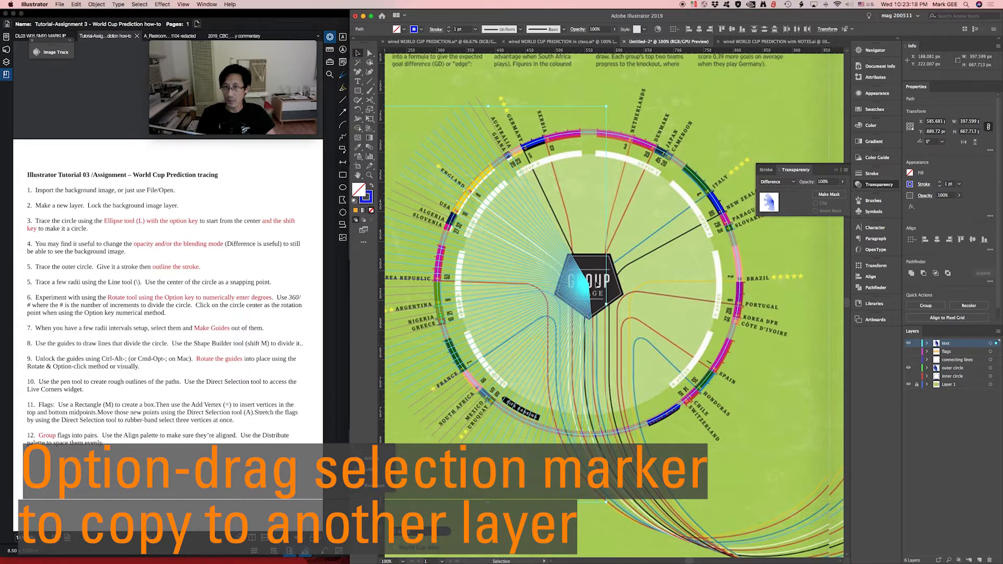
{"action": "left_click", "coordinate": [908, 368]}
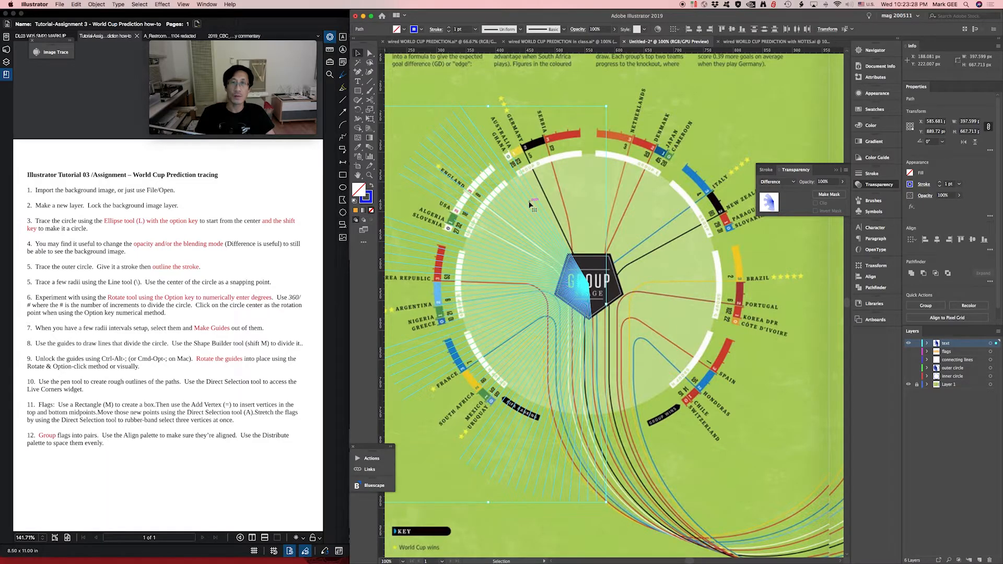
- Convert the copied radial lines on the text layer into guides
{"action": "right_click", "coordinate": [529, 204]}
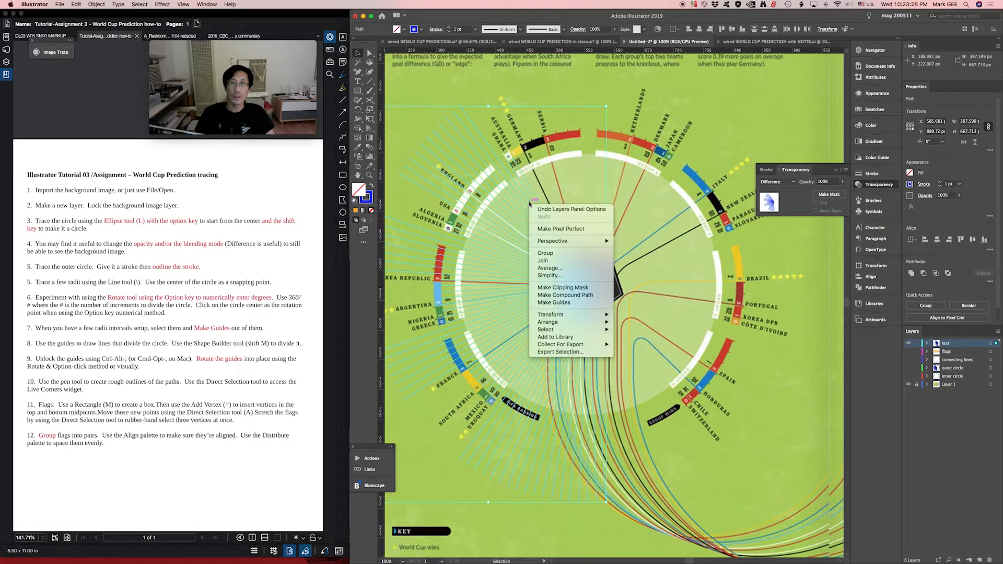
{"action": "left_click", "coordinate": [554, 302]}
{"action": "scroll", "coordinate": [571, 123], "scroll_direction": "up", "scroll_amount": 2}
{"action": "scroll", "coordinate": [570, 152], "scroll_direction": "left", "scroll_amount": 3}
{"action": "left_click_drag", "start_coordinate": [567, 176], "coordinate": [568, 179]}
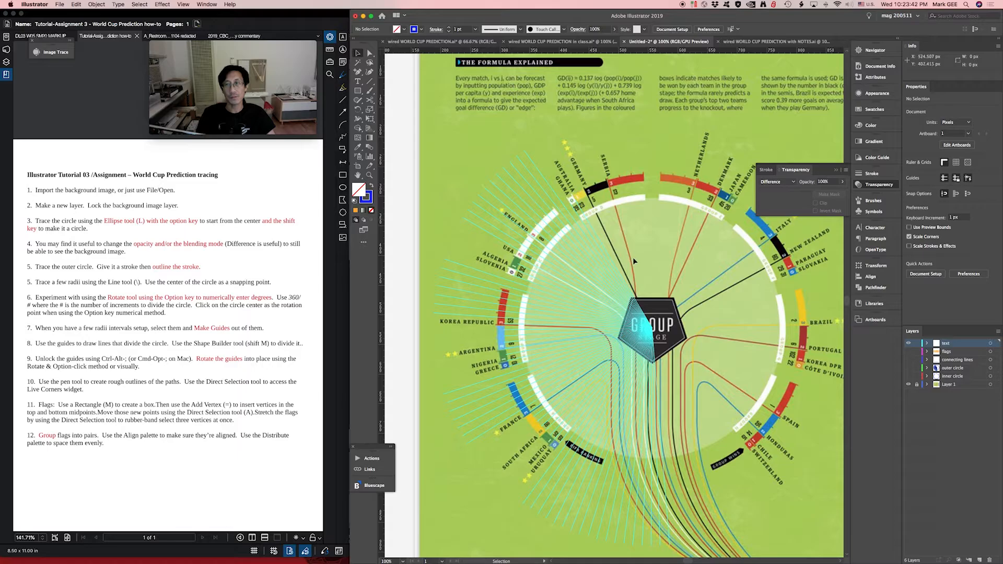
- Place the point text "teaset" just below the Korea Republic label
{"action": "scroll", "coordinate": [509, 297], "scroll_direction": "left", "scroll_amount": 5}
{"action": "scroll", "coordinate": [509, 297], "scroll_direction": "down", "scroll_amount": 2}
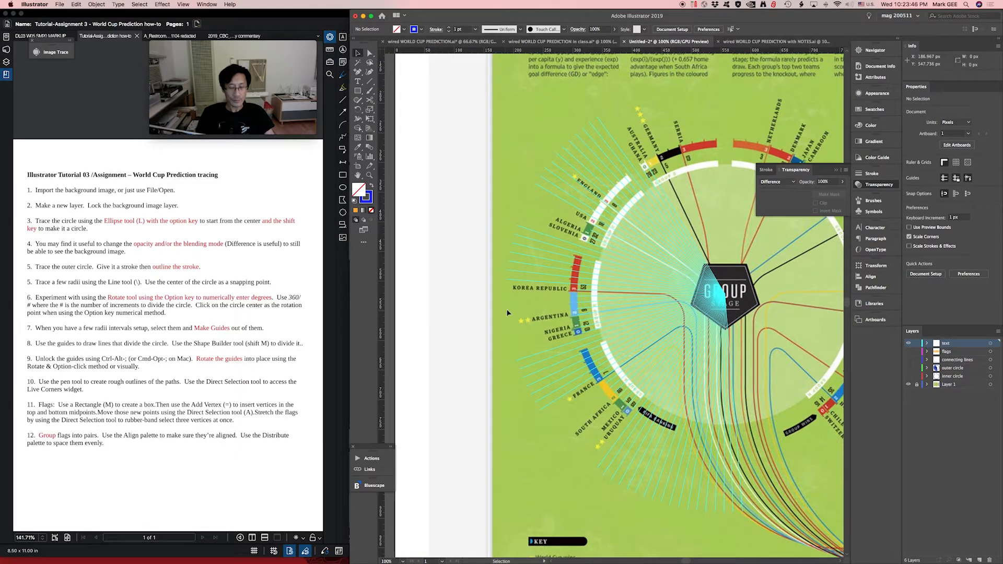
{"action": "key", "text": "t"}
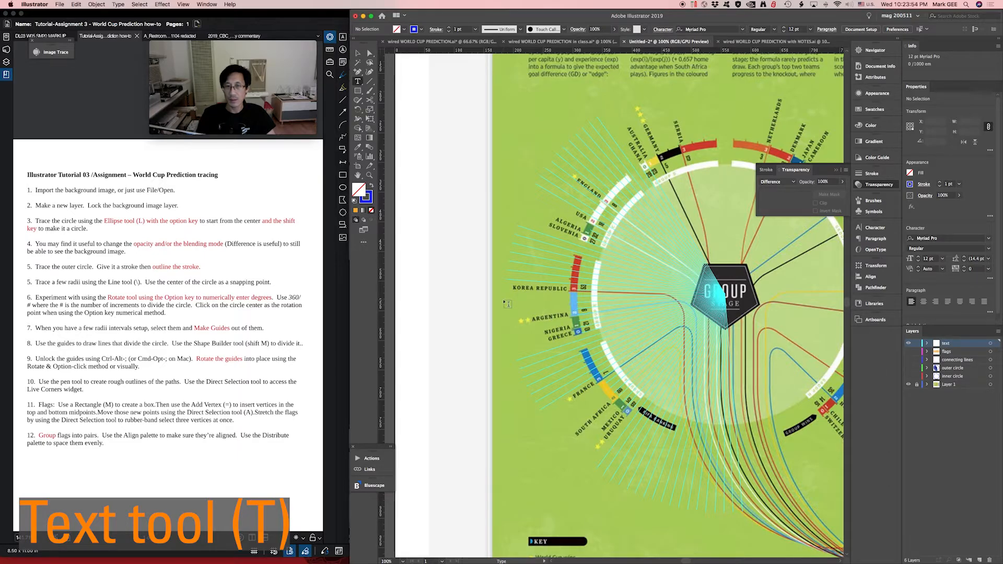
{"action": "left_click", "coordinate": [505, 304]}
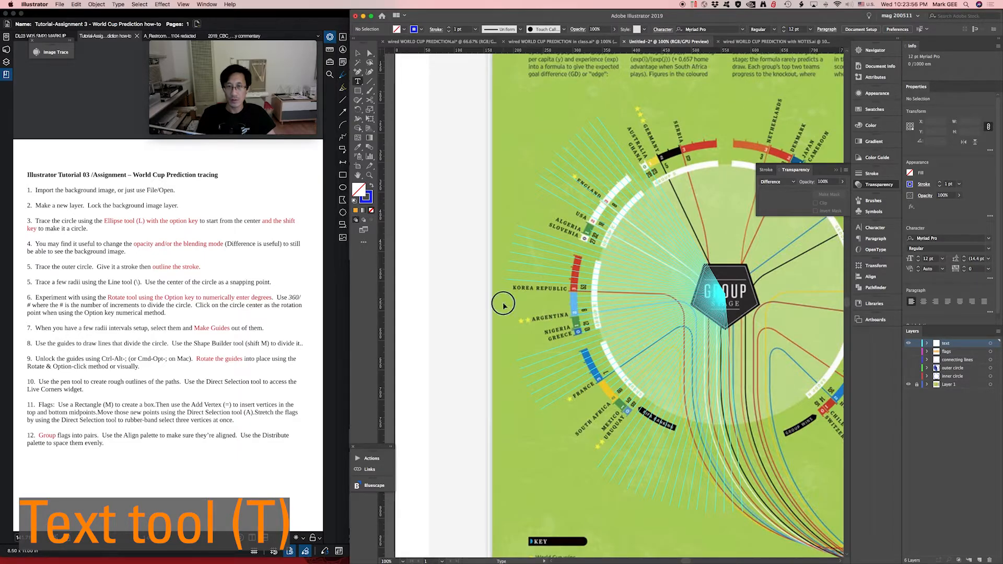
{"action": "type", "text": "leaset"}
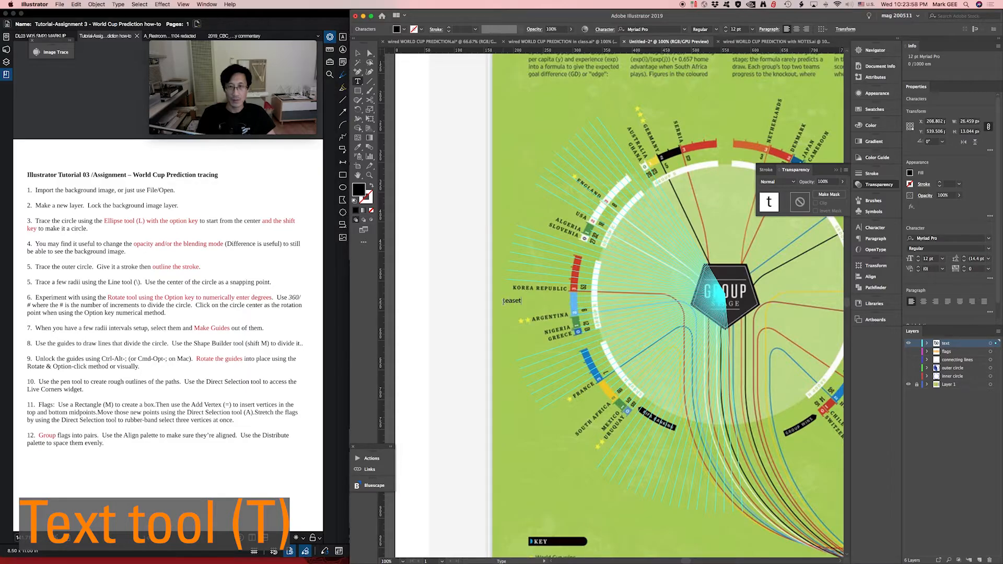
{"action": "key", "text": "Escape"}
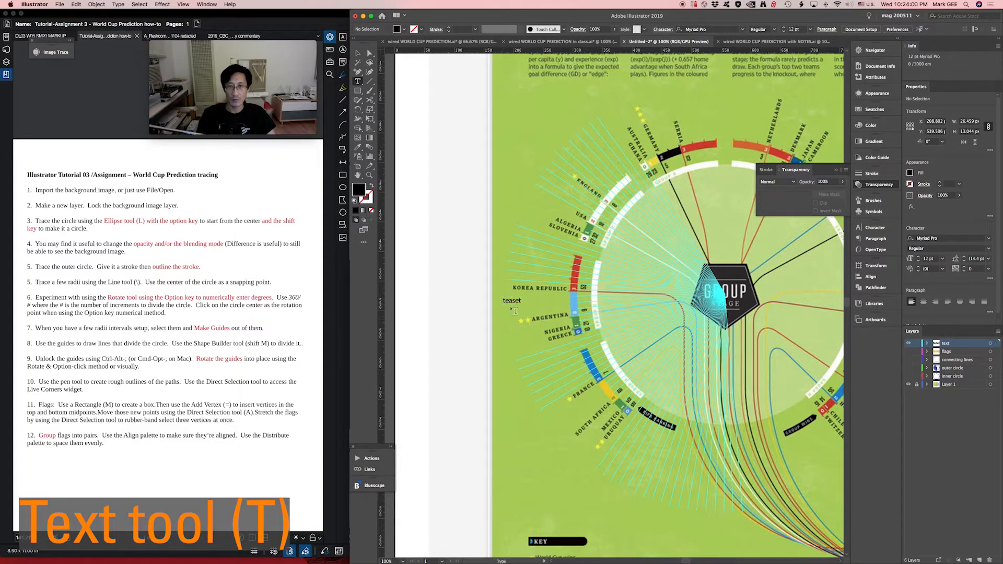
- Enlarge the "teaset" text by stretching its bounding box, and delete it
{"action": "left_click_drag", "start_coordinate": [522, 305], "coordinate": [572, 340]}
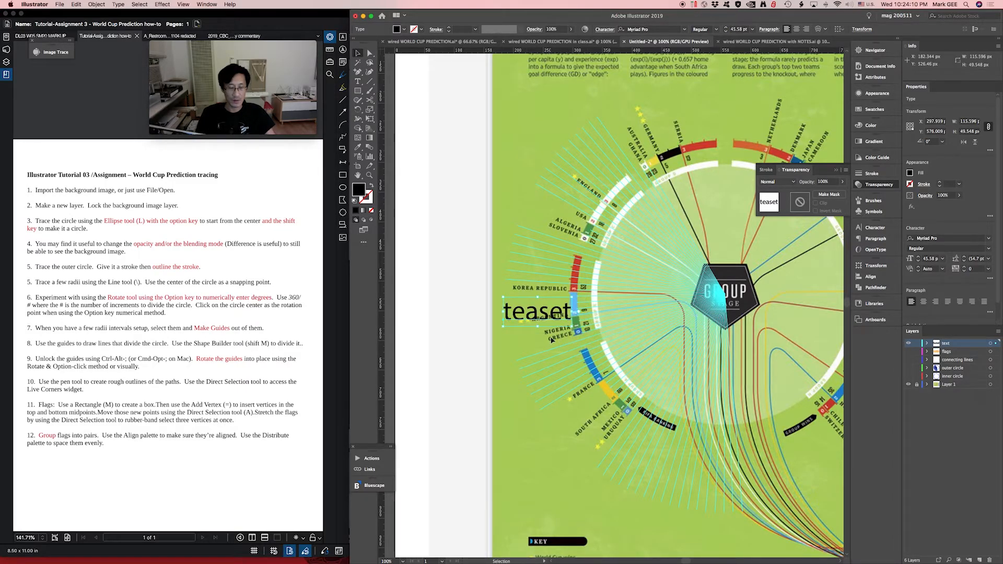
{"action": "key", "text": "Delete"}
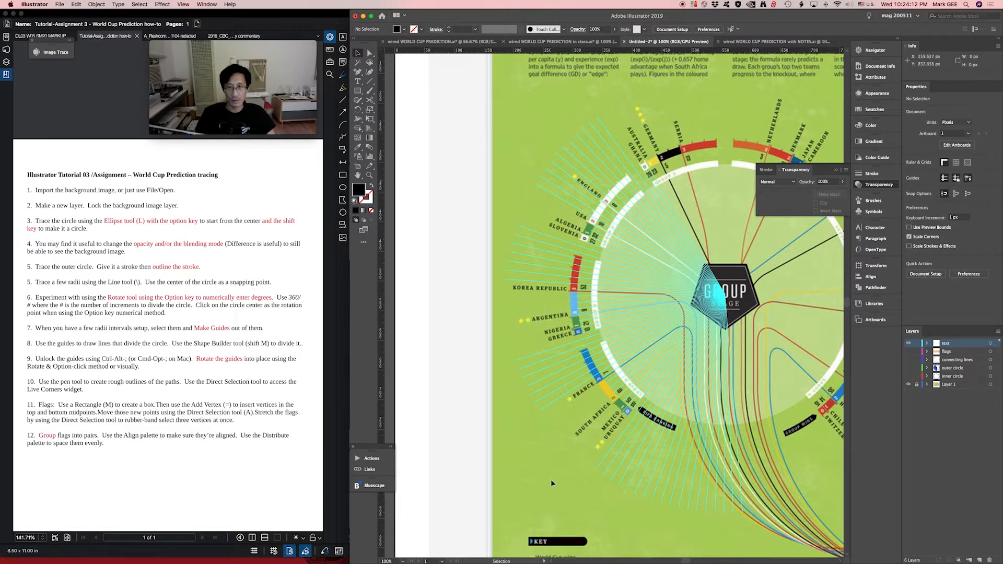
- Draw an area text box about 134 by 61 px below the South Africa label and replace its placeholder text with ENGLAND
{"action": "left_click", "coordinate": [358, 82]}
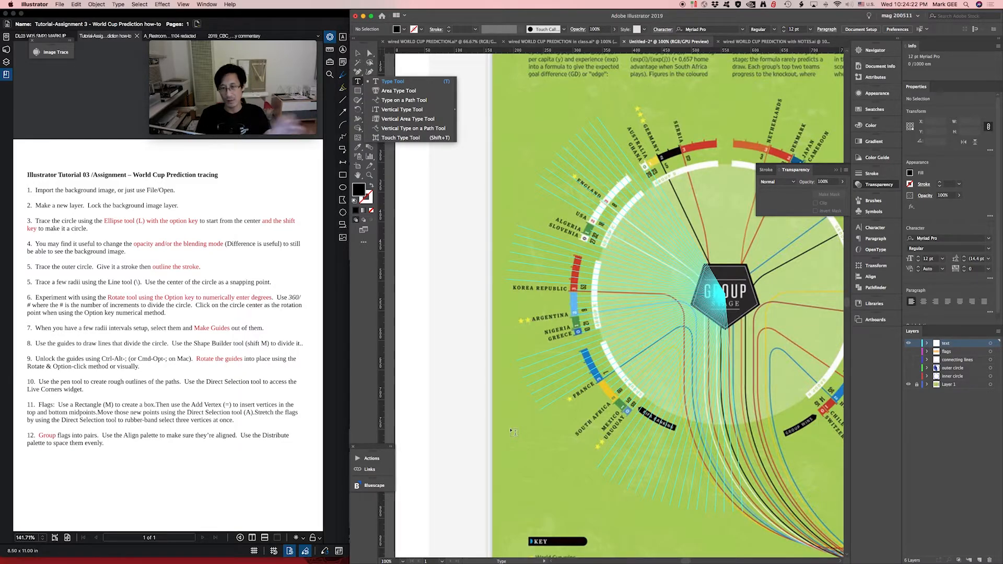
{"action": "left_click_drag", "start_coordinate": [504, 433], "coordinate": [580, 466]}
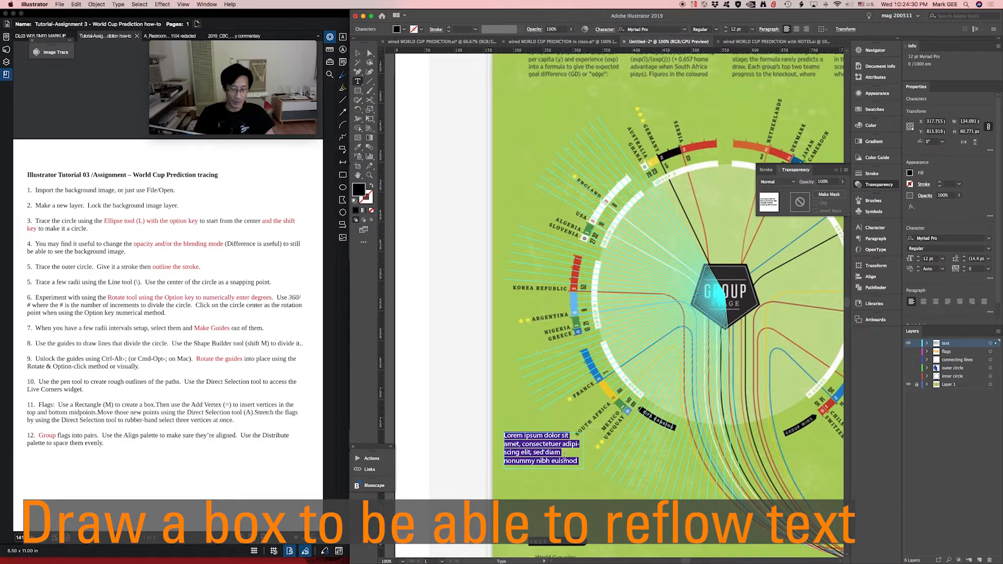
{"action": "type", "text": "te"}
{"action": "key", "text": "BackSpace"}
{"action": "key", "text": "BackSpace"}
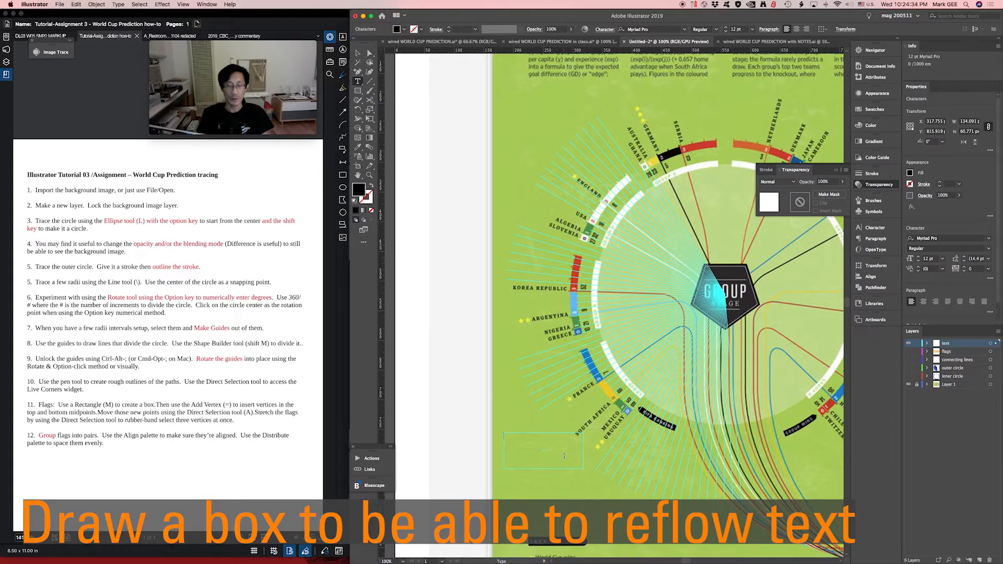
{"action": "type", "text": "ENGLAND"}
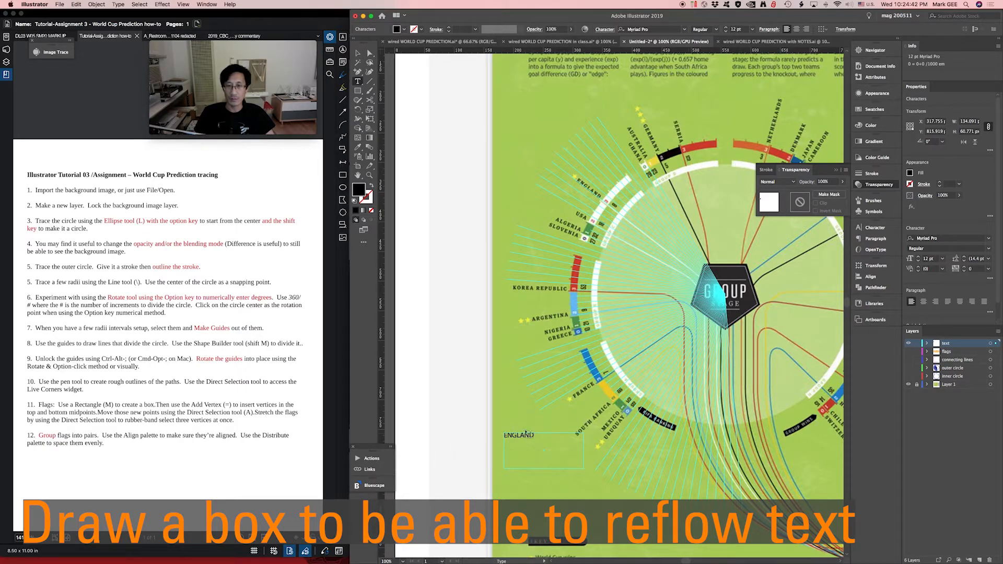
{"action": "key", "text": "Escape"}
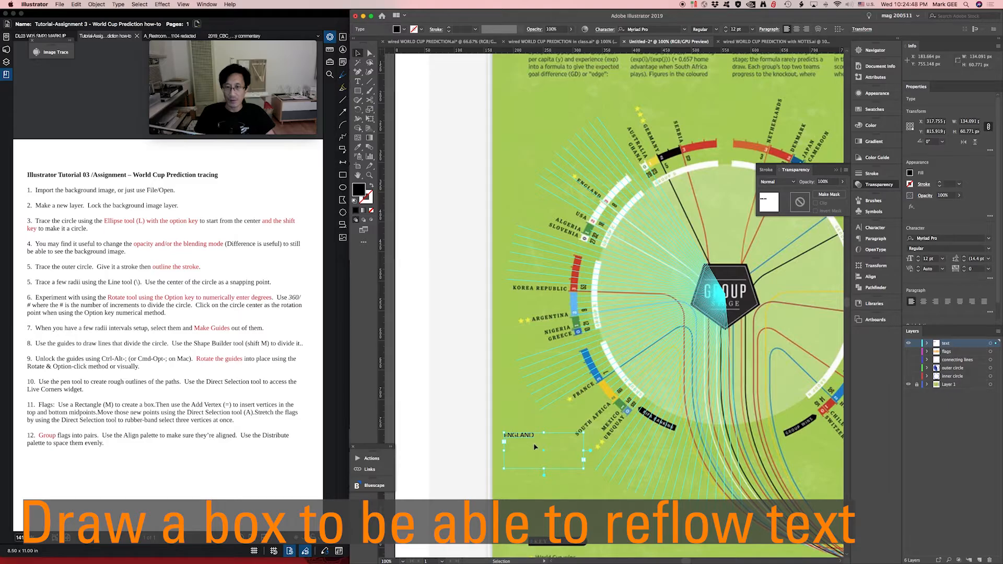
- Add filler text after ENGLAND and enlarge the text box to about 173 by 68 px to reflow it
{"action": "mouse_move", "coordinate": [584, 470]}
{"action": "left_mouse_down"}
{"action": "mouse_move", "coordinate": [549, 454]}
{"action": "mouse_move", "coordinate": [584, 473]}
{"action": "left_mouse_up"}
{"action": "left_click", "coordinate": [556, 446]}
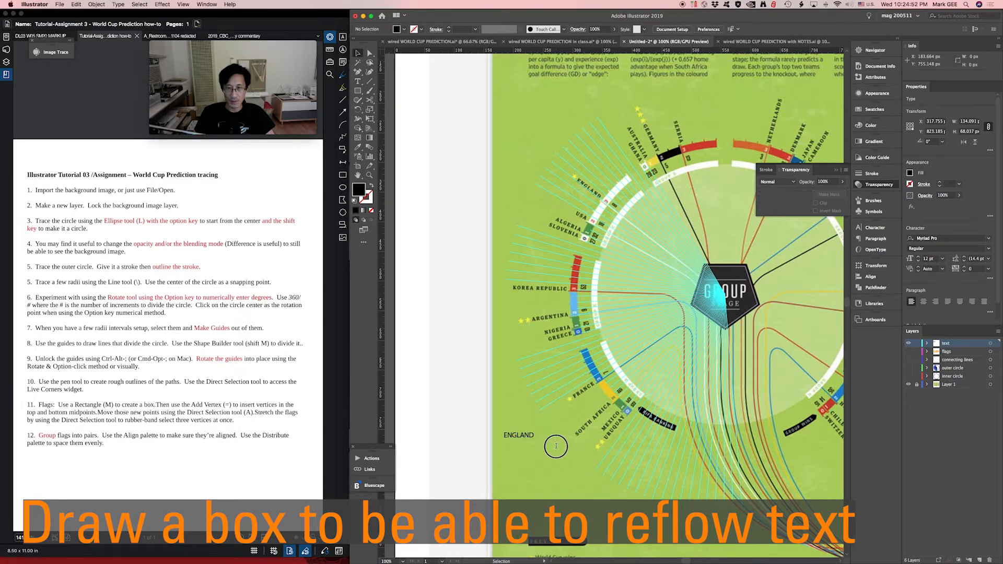
{"action": "double_click", "coordinate": [538, 436]}
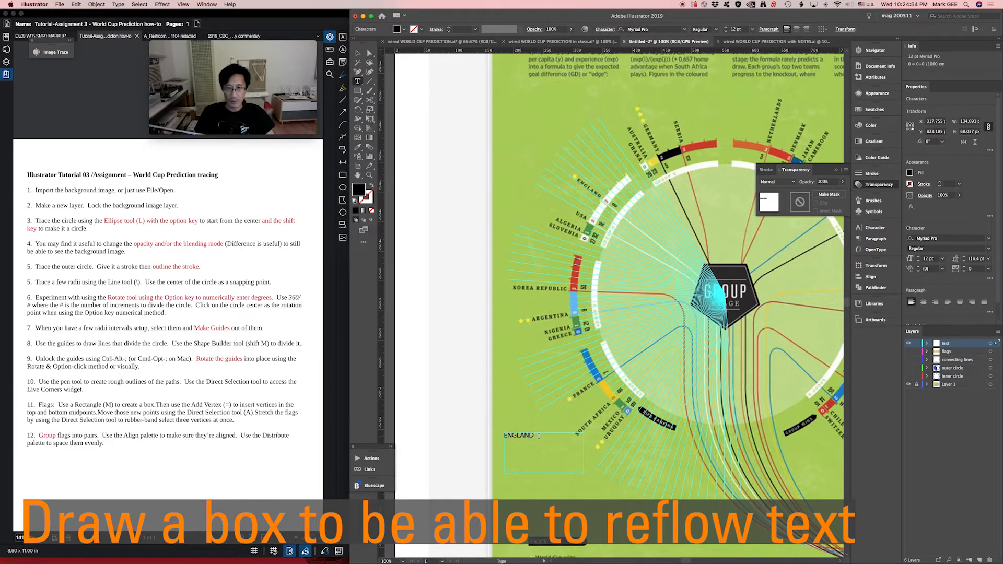
{"action": "type", "text": "SADF ;SDKF;L JSADF ASDF;LDKFJDFDF ASDF ASD"}
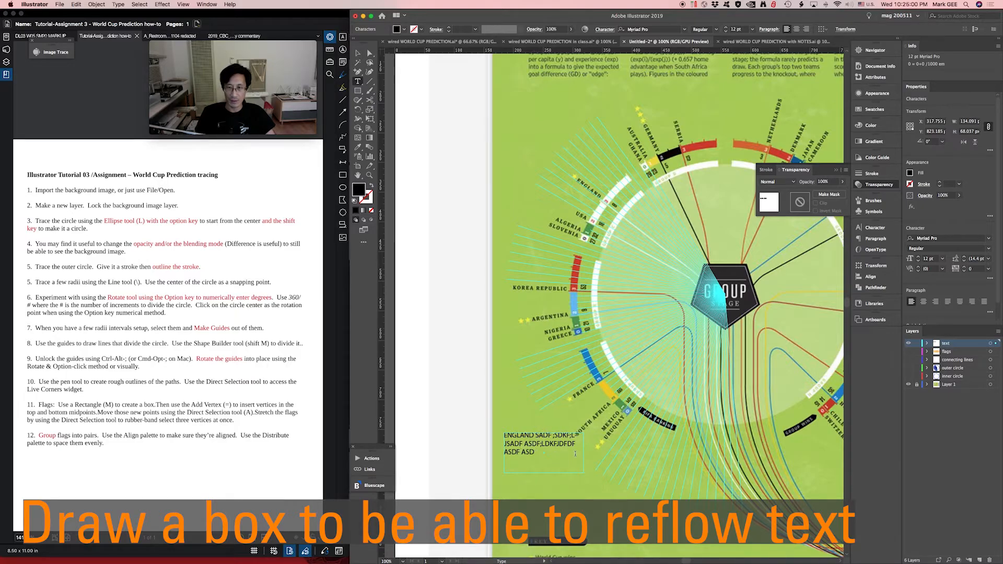
{"action": "key", "text": "Escape"}
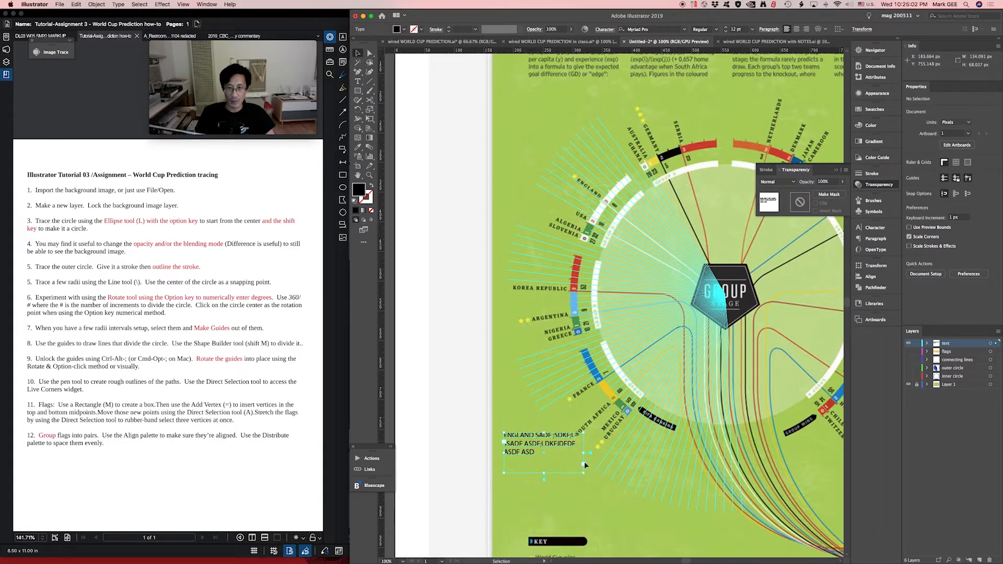
{"action": "left_click_drag", "start_coordinate": [584, 455], "coordinate": [606, 454]}
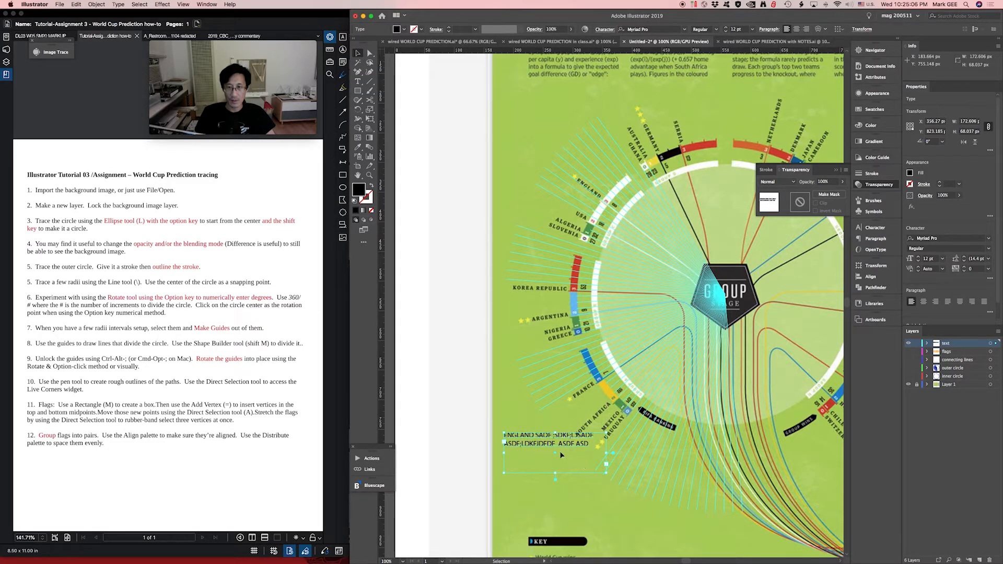
- Delete the filler text that follows the word ENGLAND
{"action": "key", "text": "t"}
{"action": "left_click_drag", "start_coordinate": [533, 435], "coordinate": [598, 459]}
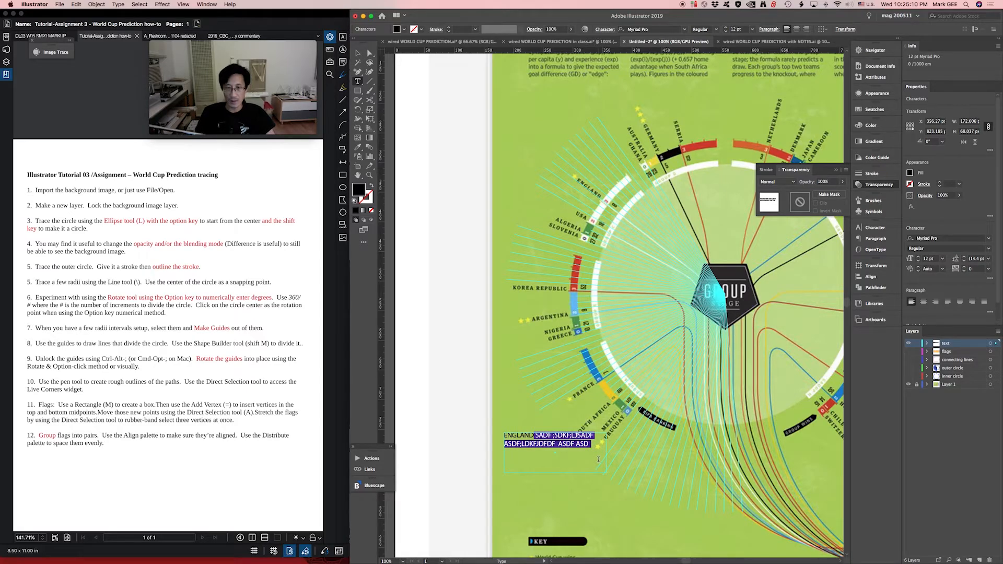
{"action": "key", "text": "Delete"}
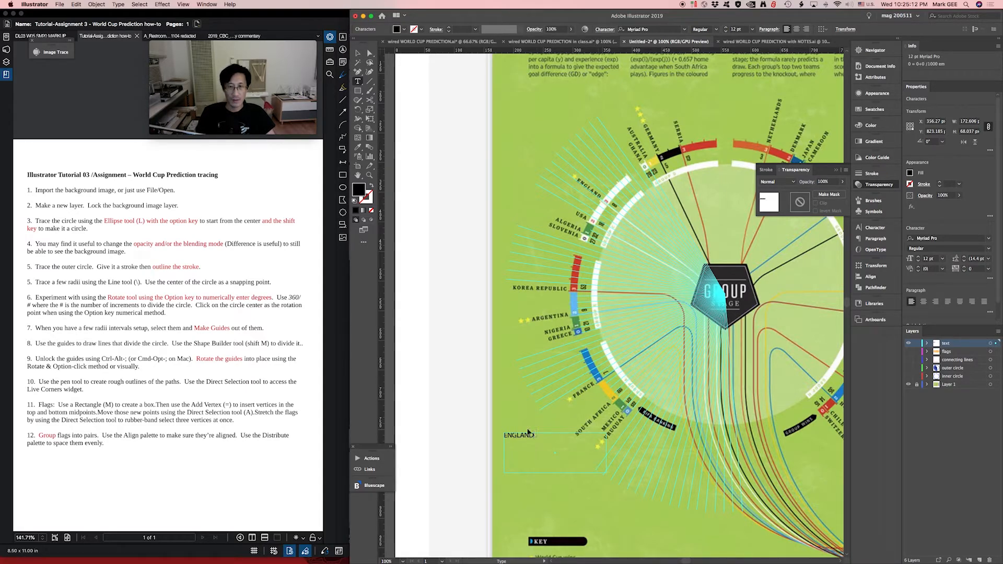
- Shrink the text box to about 65 by 17 px so it fits closely around ENGLAND
{"action": "key", "text": "super+shift+a"}
{"action": "key", "text": "v"}
{"action": "left_click", "coordinate": [525, 437]}
{"action": "left_click_drag", "start_coordinate": [607, 473], "coordinate": [543, 442]}
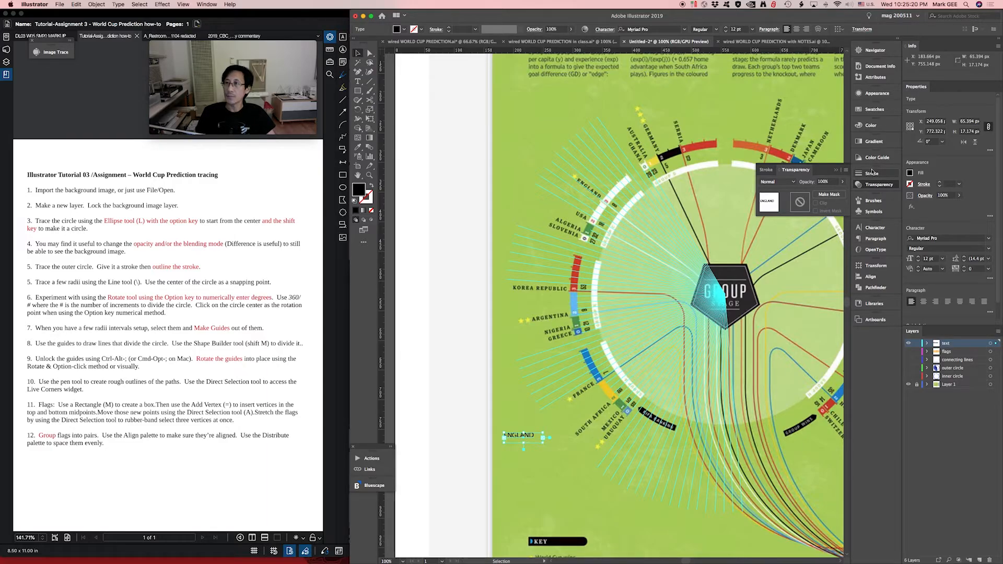
- Change the font of the ENGLAND text box to Athelas
{"action": "left_click", "coordinate": [875, 227]}
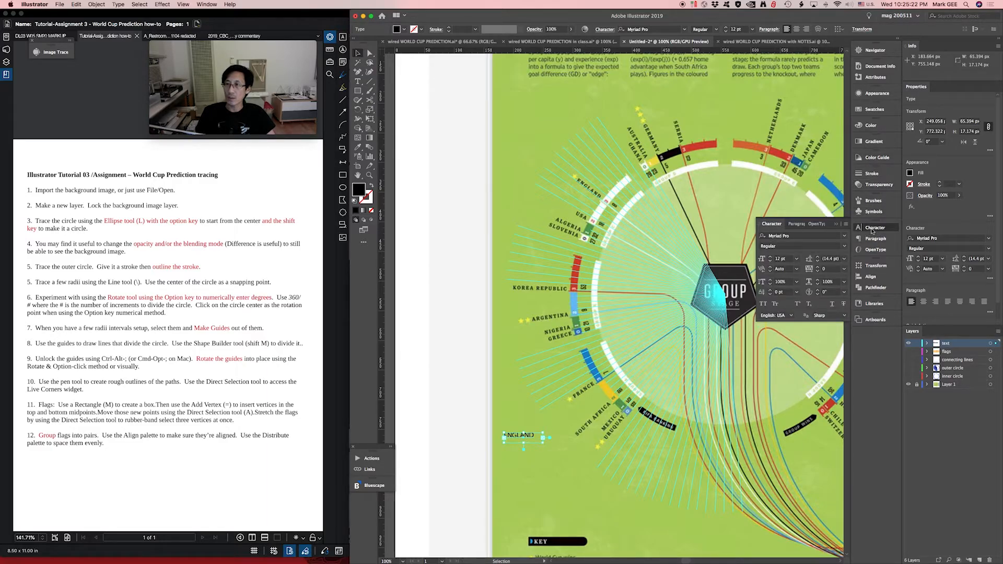
{"action": "left_click", "coordinate": [843, 238]}
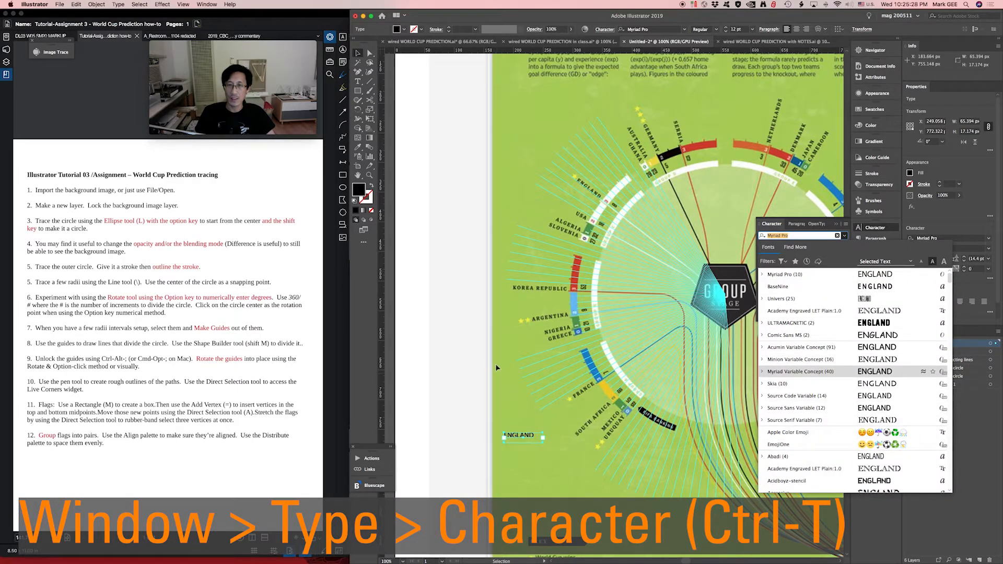
{"action": "left_click", "coordinate": [536, 427]}
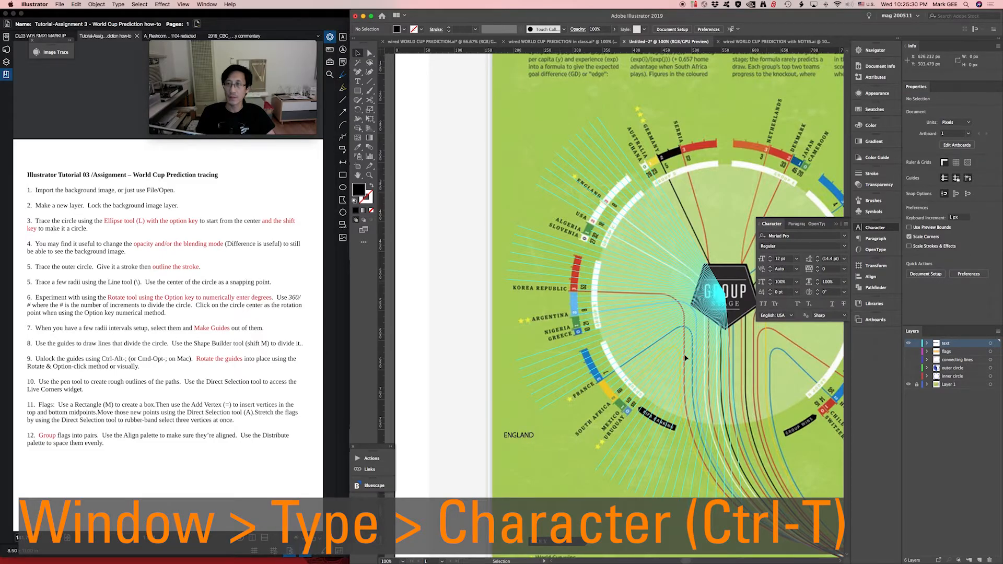
{"action": "left_click", "coordinate": [528, 437]}
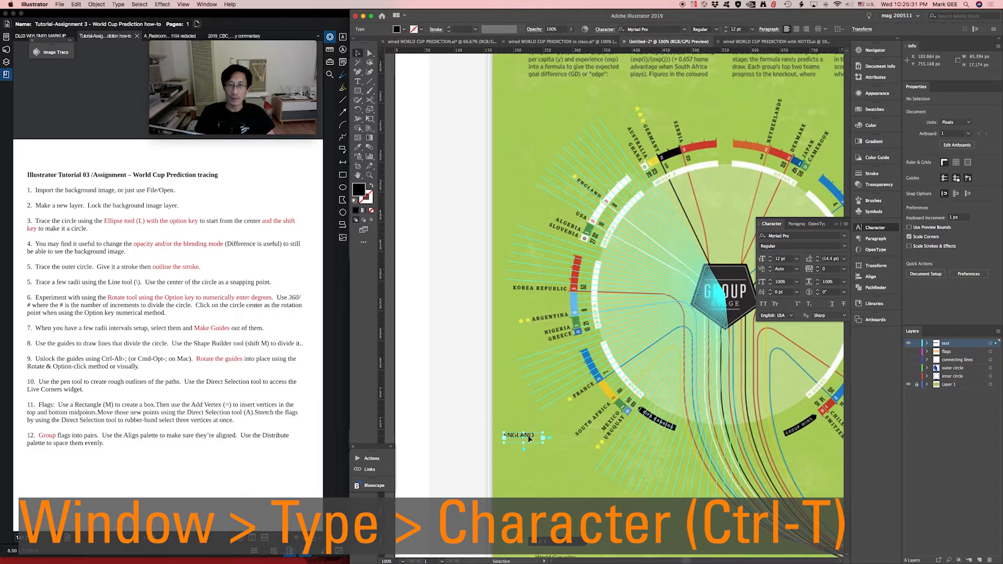
{"action": "left_click", "coordinate": [844, 240]}
{"action": "scroll", "coordinate": [797, 425], "scroll_direction": "down", "scroll_amount": 5}
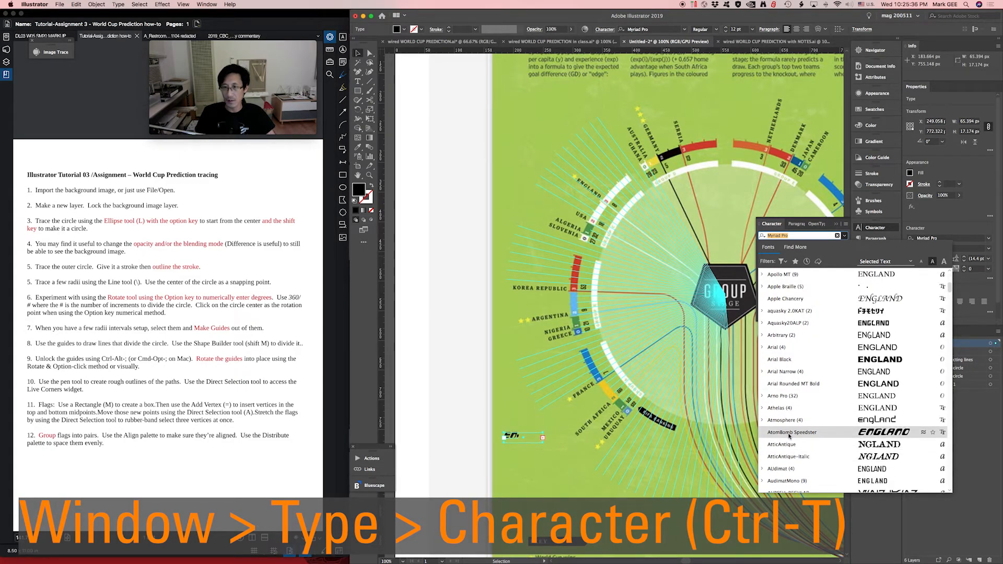
{"action": "left_click", "coordinate": [776, 408]}
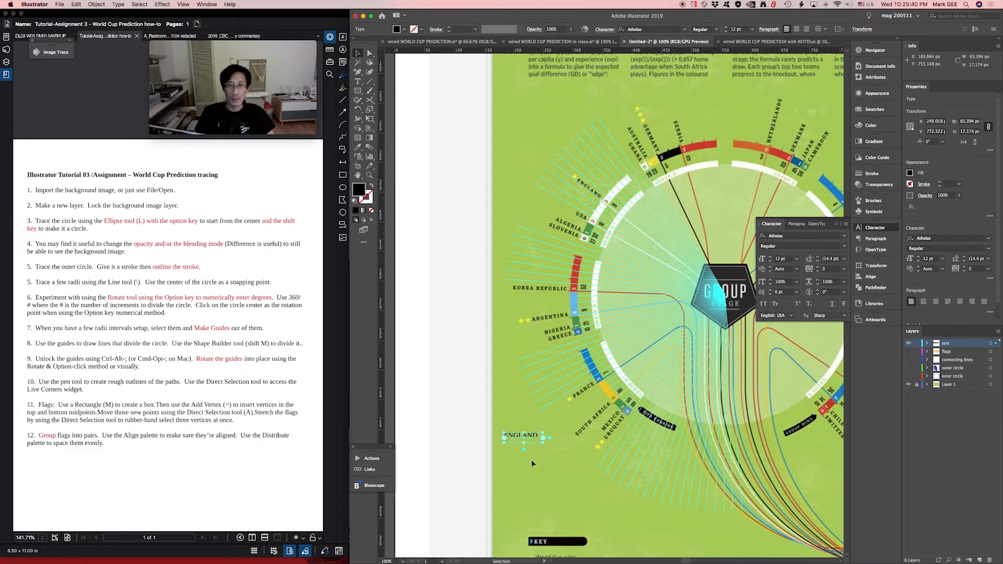
- Move the ENGLAND text box up beside the printed England label, between that label and USA
{"action": "left_click_drag", "start_coordinate": [532, 439], "coordinate": [585, 199]}
{"action": "key", "text": "super+space"}
{"action": "left_click_drag", "start_coordinate": [538, 158], "coordinate": [633, 242]}
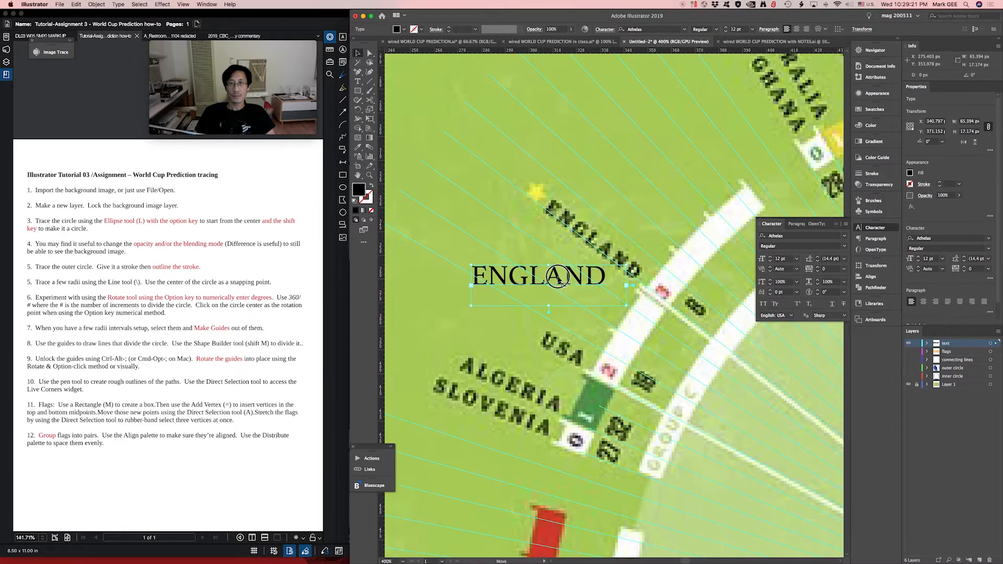
{"action": "left_click_drag", "start_coordinate": [559, 280], "coordinate": [542, 274]}
- Set the ENGLAND text to 8 pt with a tracking of 100
{"action": "left_click", "coordinate": [796, 259]}
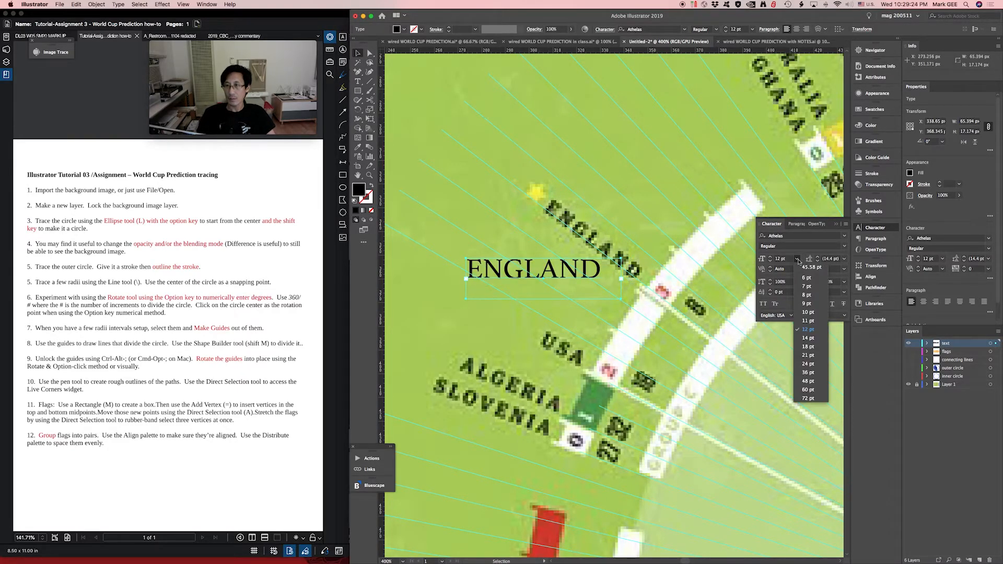
{"action": "left_click", "coordinate": [805, 302]}
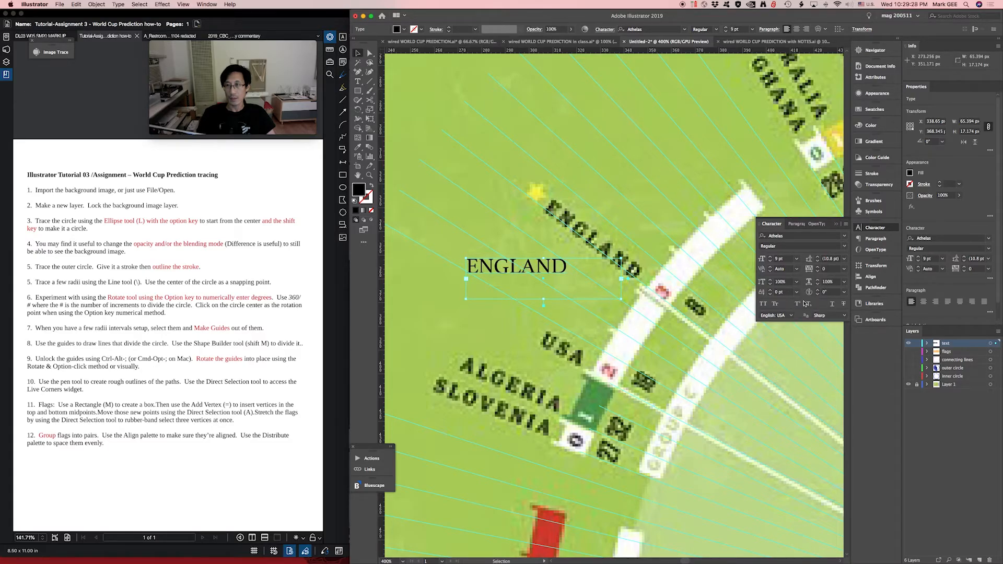
{"action": "left_click", "coordinate": [798, 259]}
{"action": "left_click", "coordinate": [810, 294]}
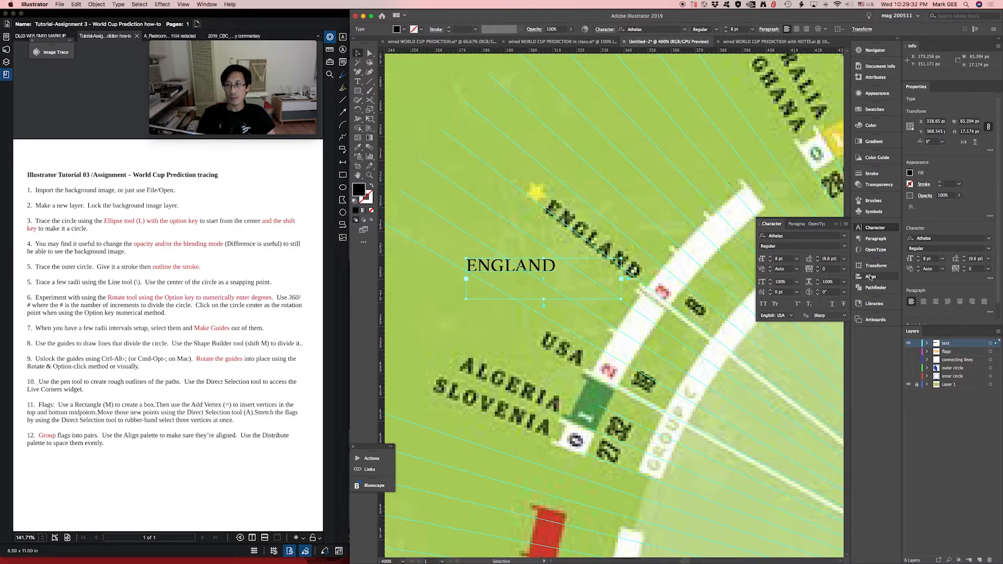
{"action": "left_click", "coordinate": [844, 269]}
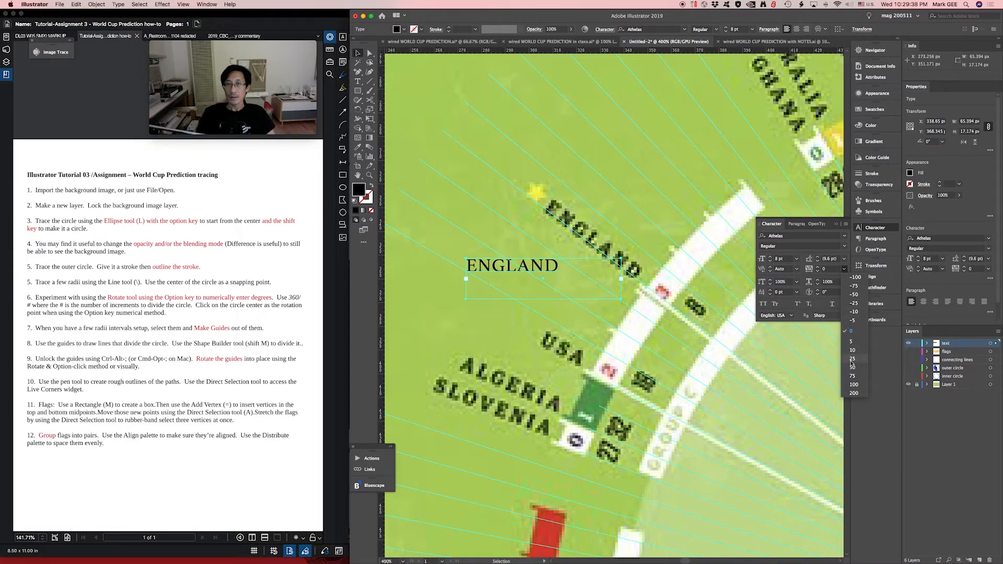
{"action": "left_click", "coordinate": [852, 385]}
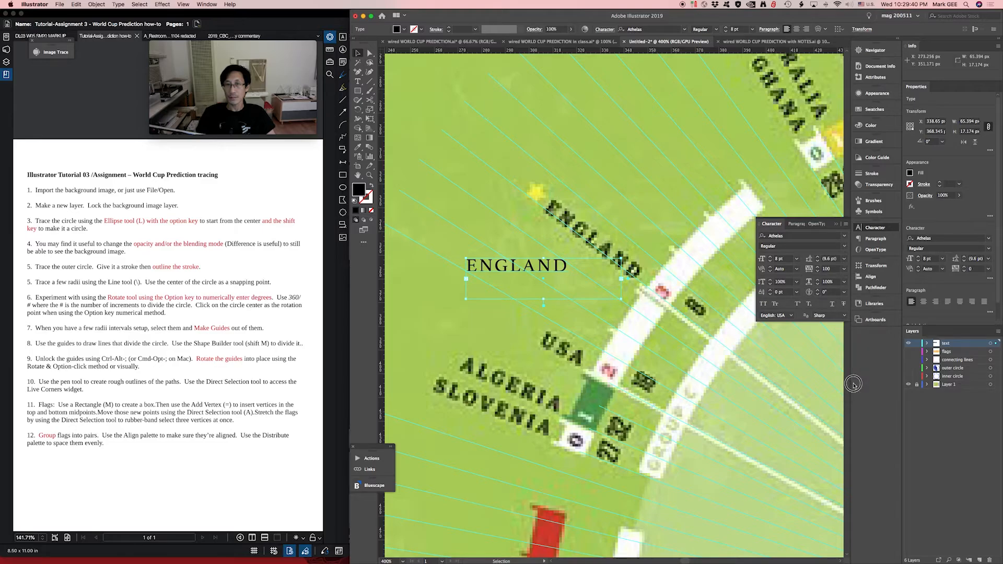
- Rotate the ENGLAND text to the slope of the printed England label and place it directly over that label
{"action": "left_click_drag", "start_coordinate": [531, 270], "coordinate": [559, 257]}
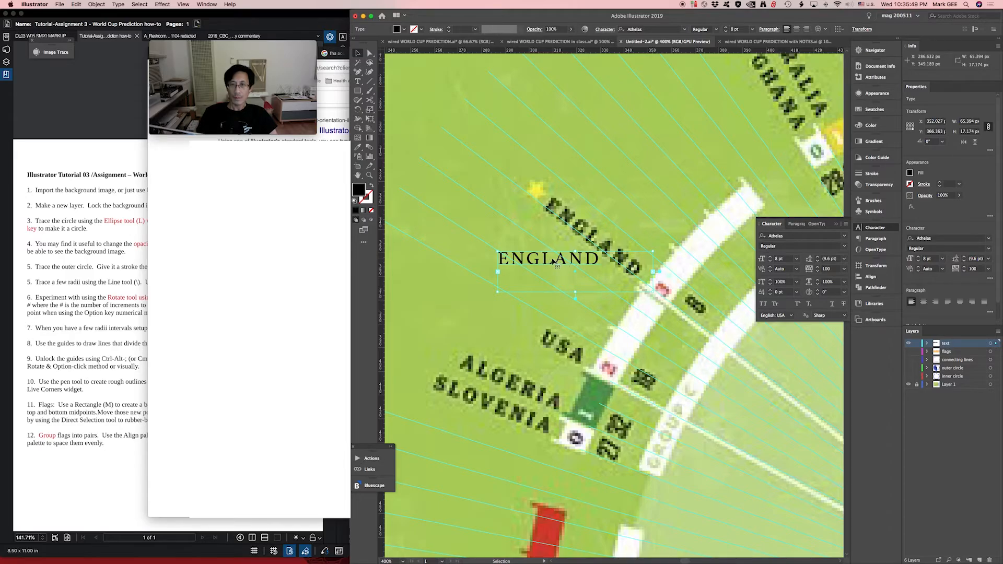
{"action": "left_click_drag", "start_coordinate": [554, 262], "coordinate": [556, 269]}
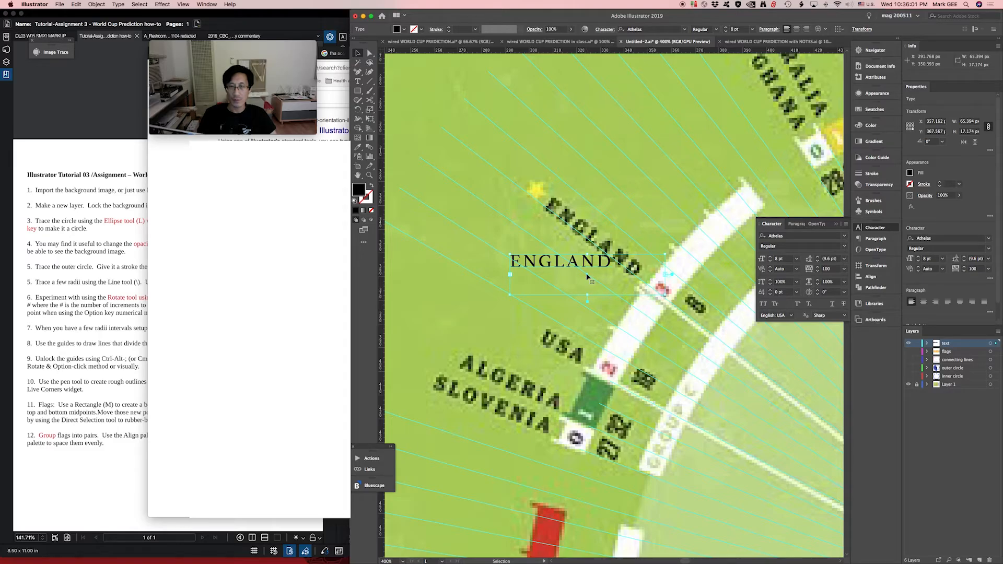
{"action": "left_click_drag", "start_coordinate": [587, 277], "coordinate": [574, 231]}
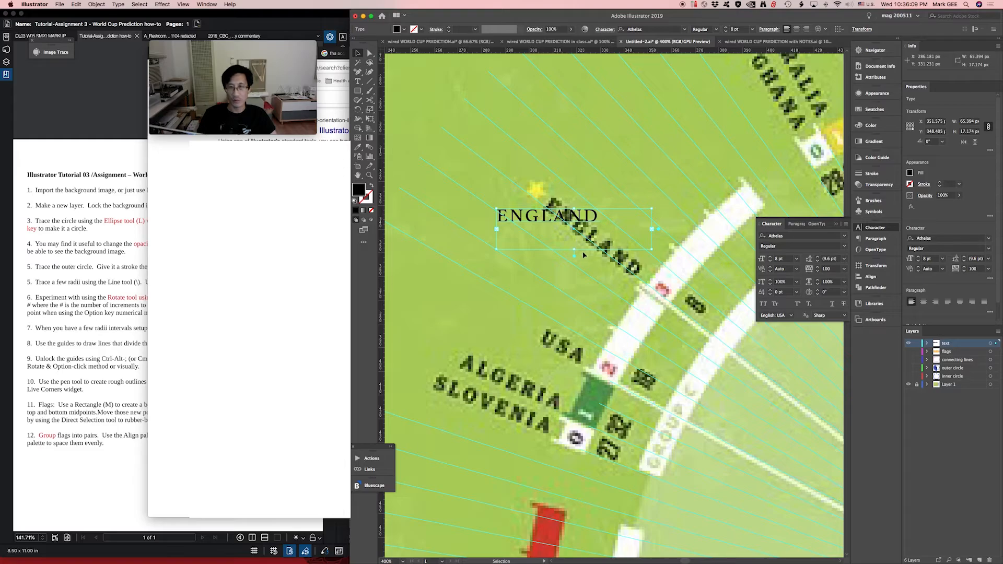
{"action": "key", "text": "r"}
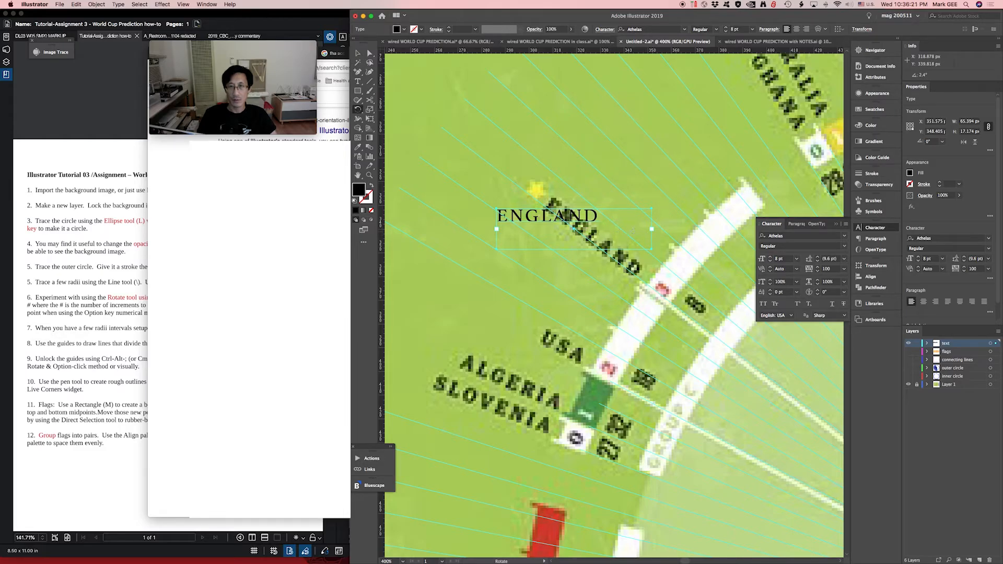
{"action": "left_click_drag", "start_coordinate": [649, 226], "coordinate": [637, 276]}
{"action": "key", "text": "v"}
{"action": "left_click_drag", "start_coordinate": [561, 201], "coordinate": [589, 233]}
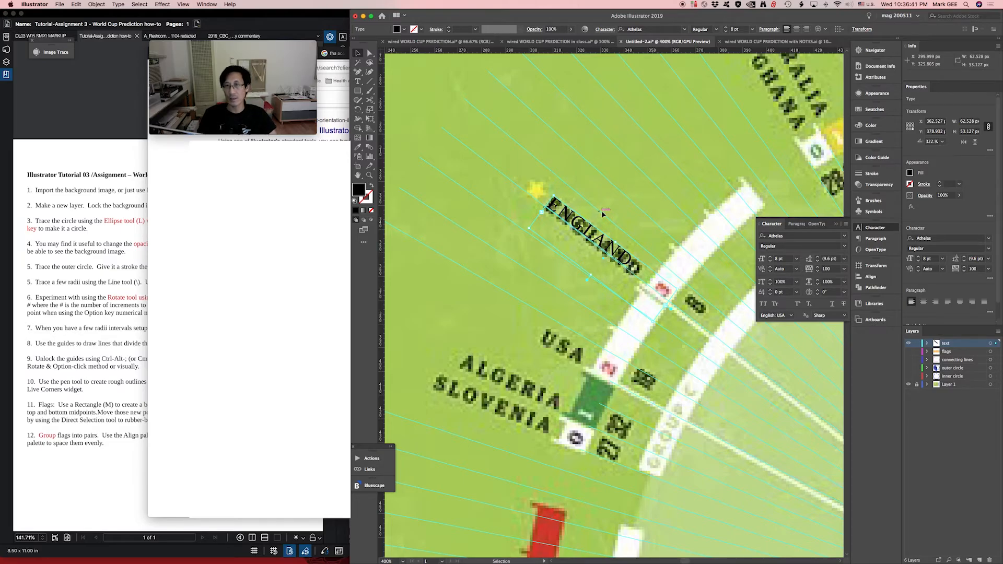
- Draw a straight line about 66 px wide and 9 px high along Argentina's light blue radius, starting at its flag bar
{"action": "left_click_drag", "start_coordinate": [600, 195], "coordinate": [593, 217]}
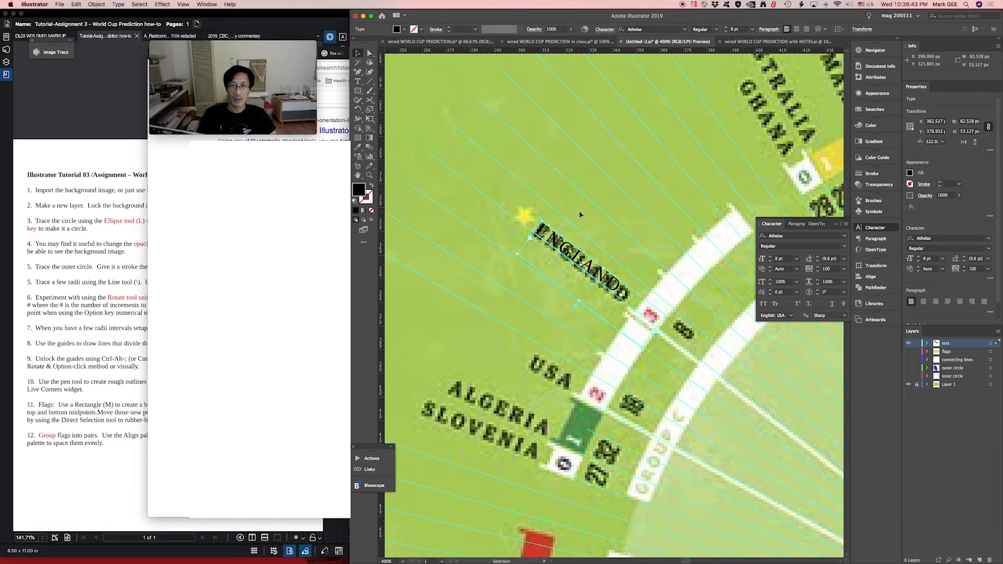
{"action": "left_click_drag", "start_coordinate": [564, 326], "coordinate": [653, 173]}
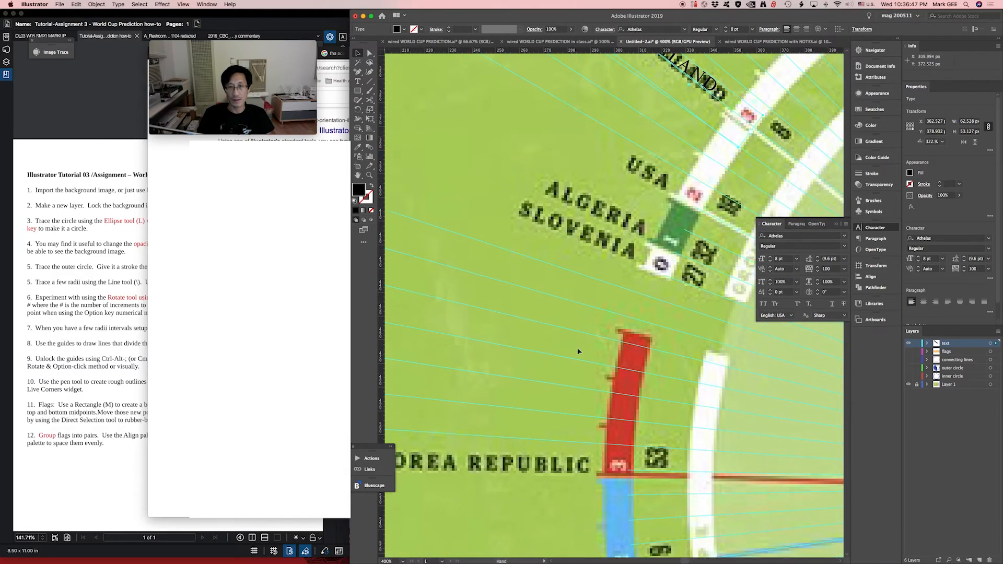
{"action": "left_click_drag", "start_coordinate": [562, 390], "coordinate": [611, 240]}
{"action": "left_click_drag", "start_coordinate": [639, 473], "coordinate": [570, 429]}
{"action": "left_click_drag", "start_coordinate": [637, 360], "coordinate": [649, 329]}
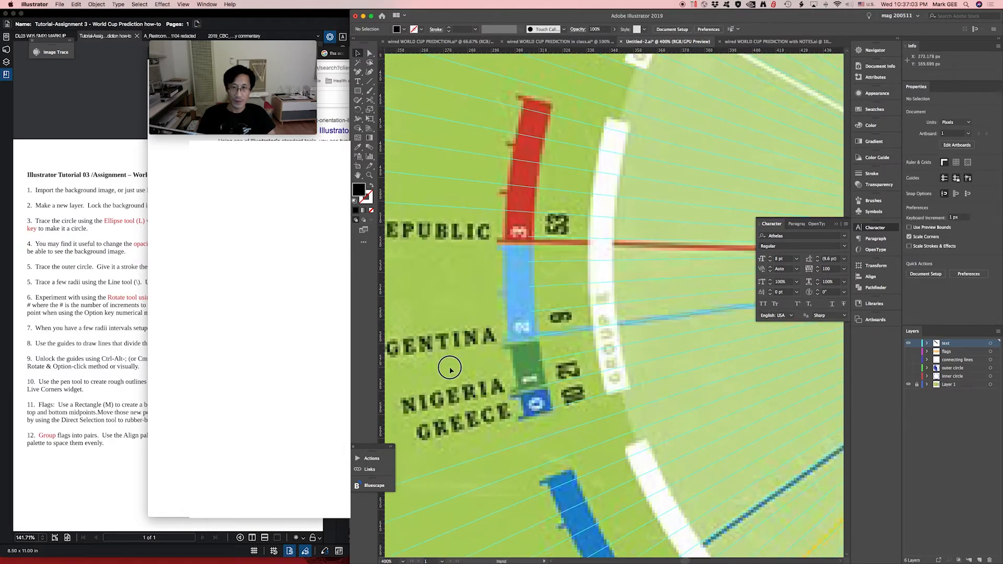
{"action": "left_click_drag", "start_coordinate": [450, 368], "coordinate": [456, 373]}
{"action": "key", "text": "super+minus"}
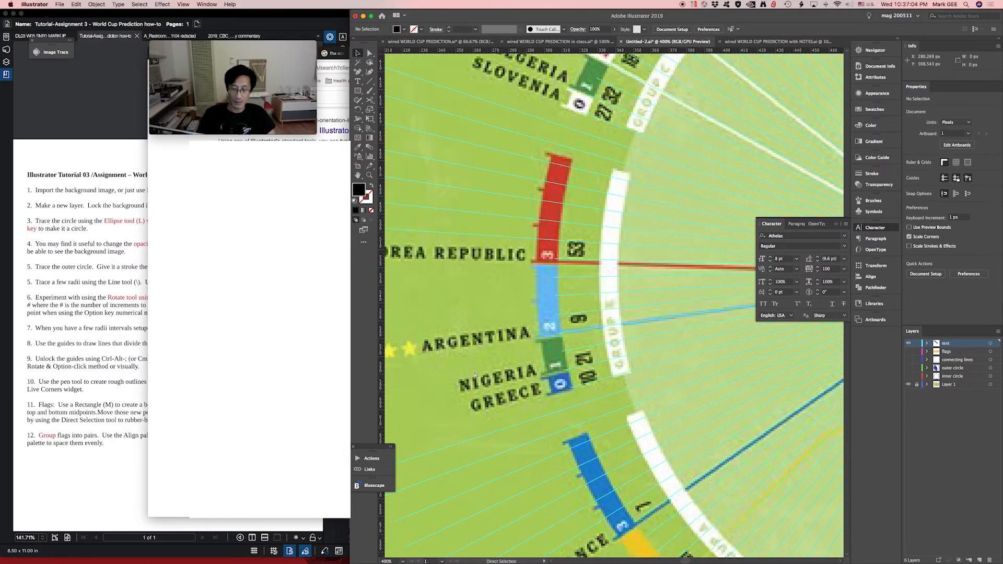
{"action": "left_click_drag", "start_coordinate": [519, 368], "coordinate": [503, 372]}
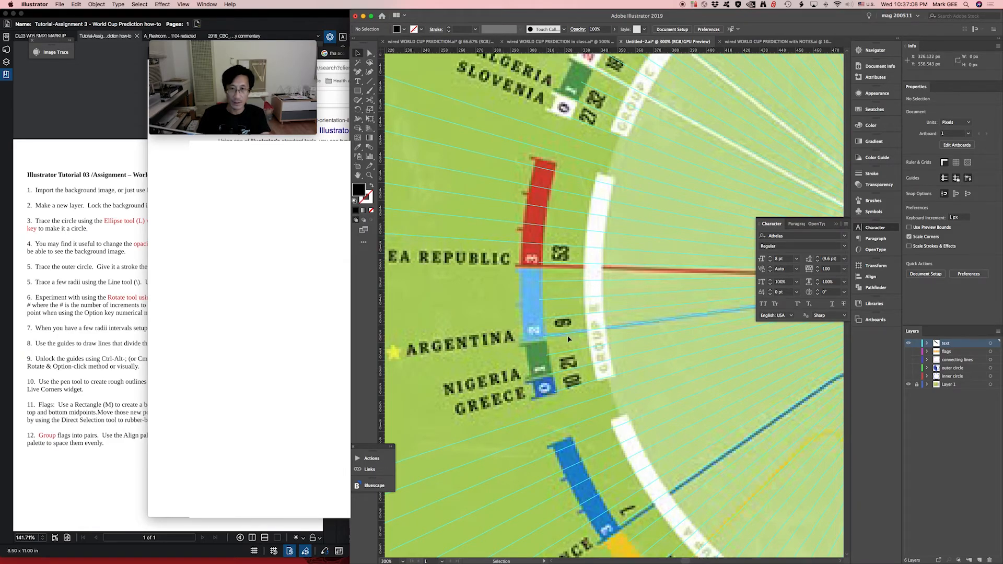
{"action": "key", "text": "backslash"}
{"action": "left_click_drag", "start_coordinate": [565, 334], "coordinate": [669, 321]}
{"action": "key", "text": "v"}
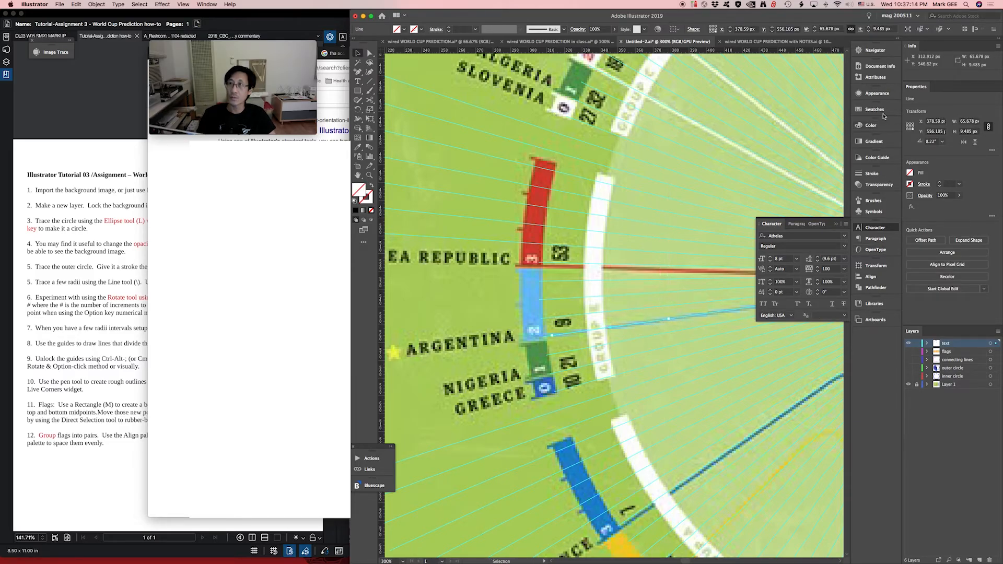
- Give the new line a blue stroke with a weight of 1 pt
{"action": "left_click", "coordinate": [869, 174]}
{"action": "left_click", "coordinate": [818, 184]}
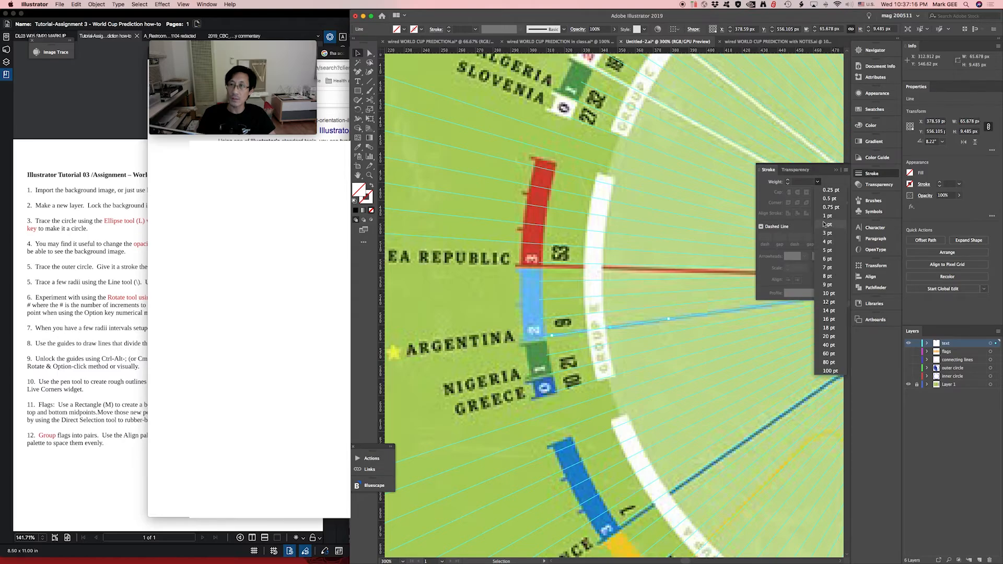
{"action": "left_click", "coordinate": [824, 224]}
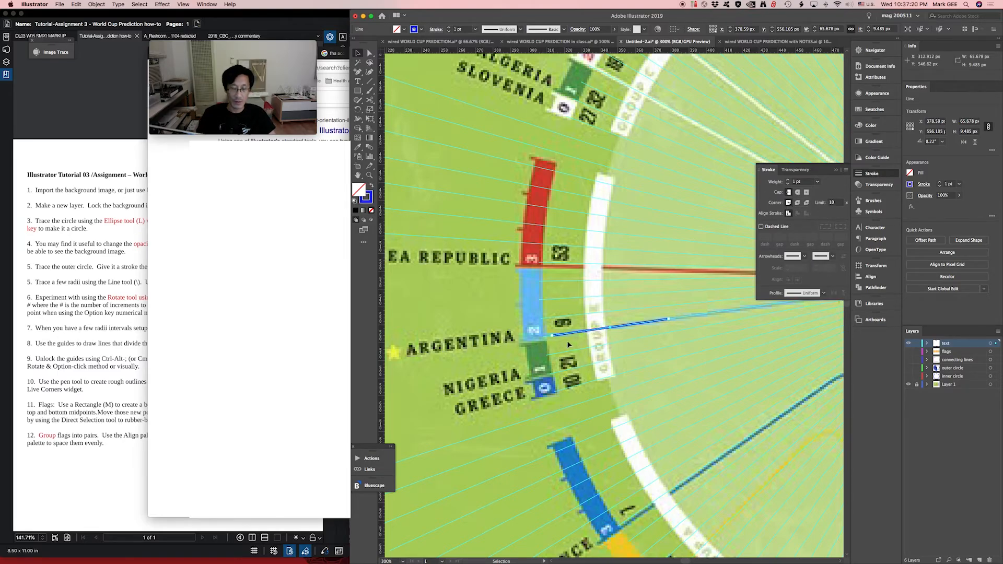
- Convert the blue line into a type path and enter ARGENTINA along it
{"action": "key", "text": "t"}
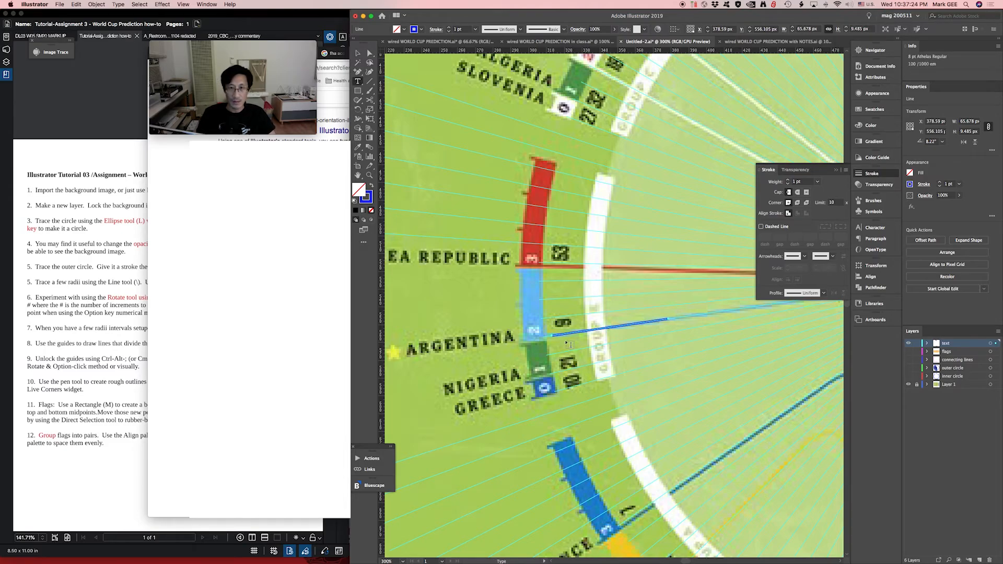
{"action": "key", "text": "super+equal"}
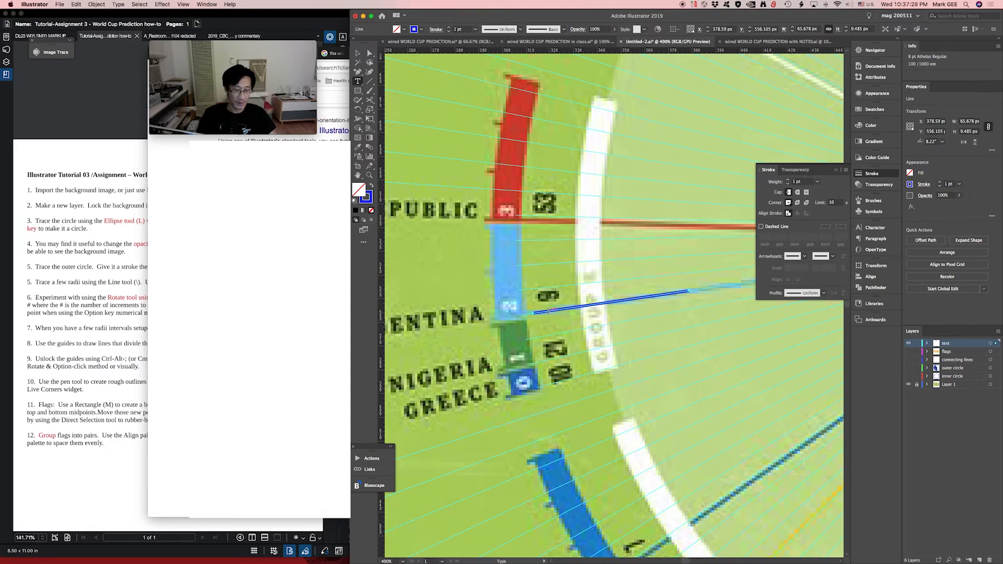
{"action": "key", "text": "alt+super+8"}
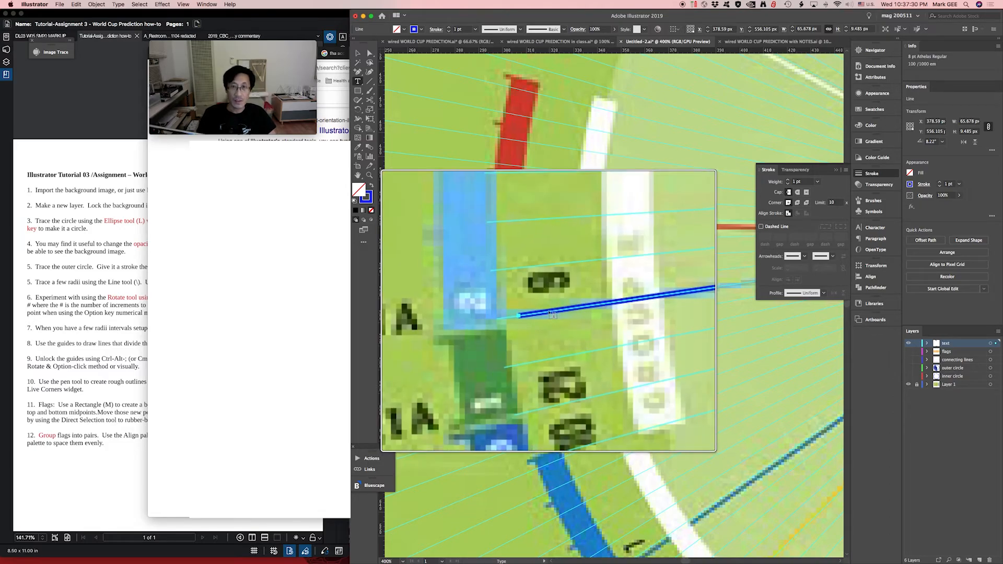
{"action": "key", "text": "alt+super+8"}
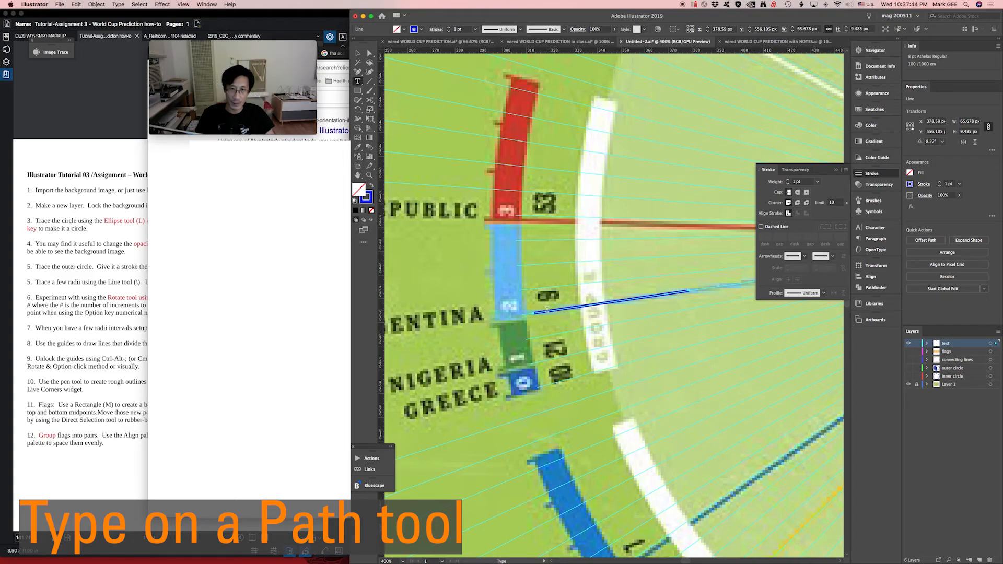
{"action": "left_click", "coordinate": [546, 310]}
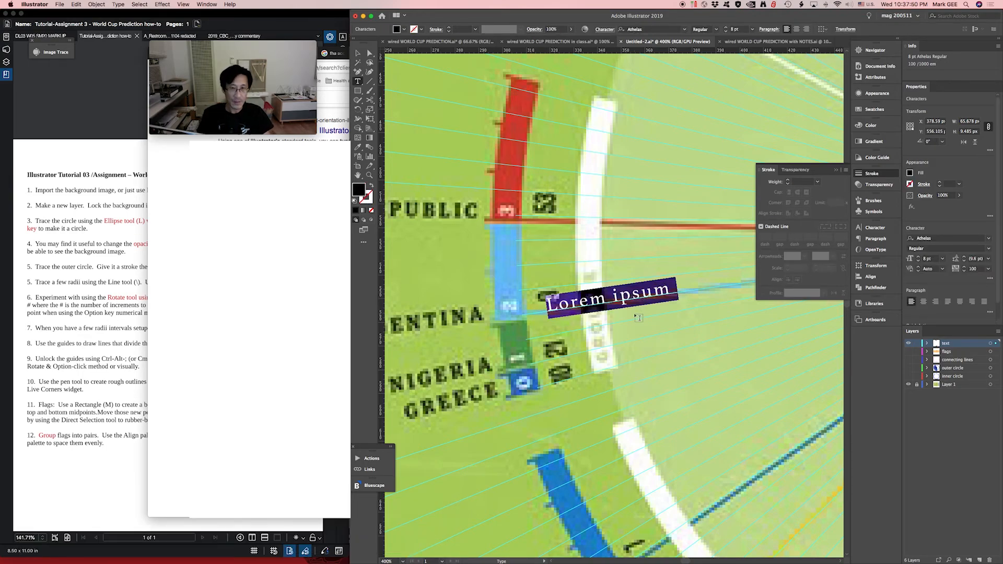
{"action": "type", "text": "ARGENTINA"}
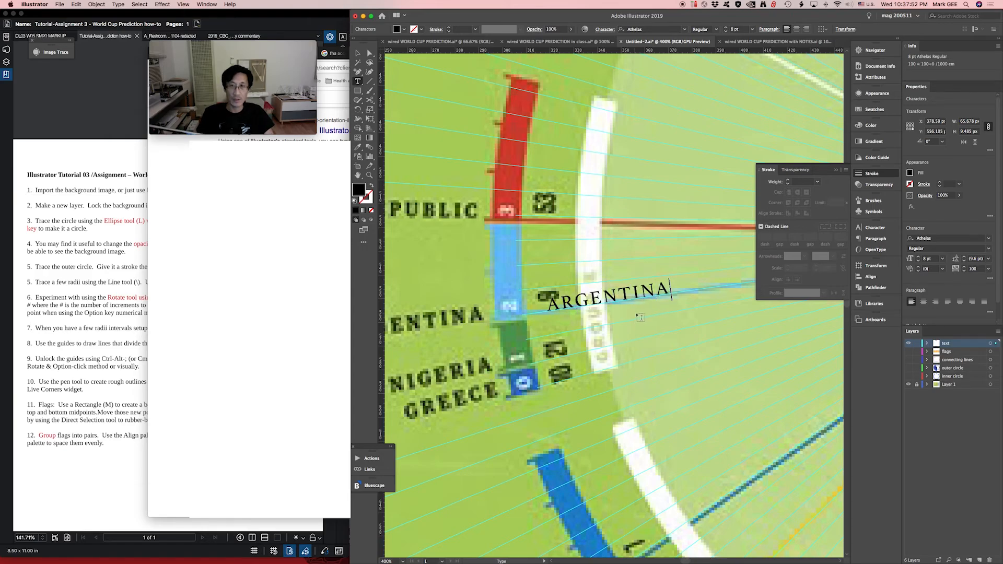
{"action": "left_click", "coordinate": [622, 294], "text": "super"}
{"action": "key", "text": "v"}
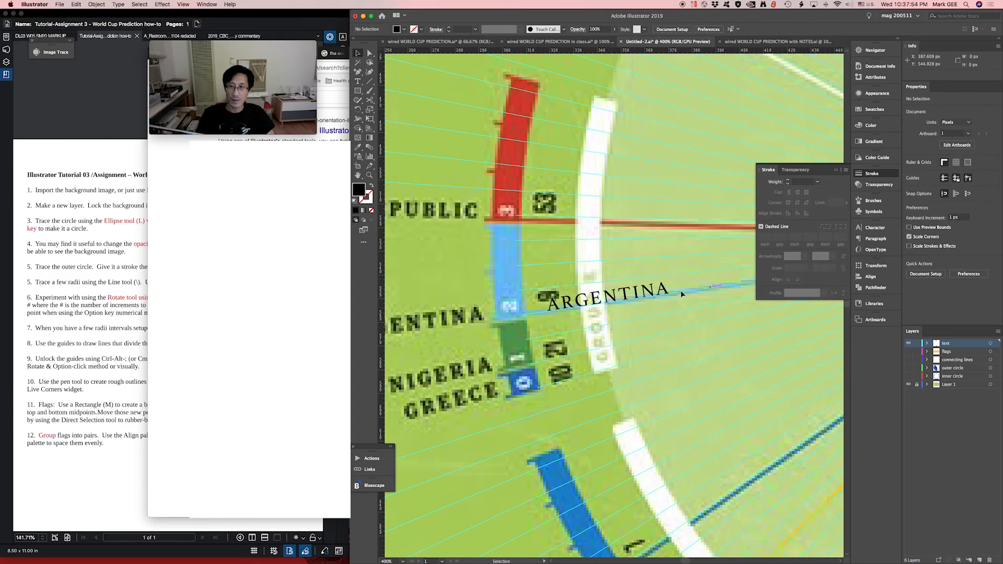
- Move the ARGENTINA path text over the printed Argentina label beside its two stars, and deselect it
{"action": "left_click_drag", "start_coordinate": [636, 296], "coordinate": [475, 318]}
{"action": "key", "text": "space"}
{"action": "left_click_drag", "start_coordinate": [540, 326], "coordinate": [728, 305]}
{"action": "left_click_drag", "start_coordinate": [630, 303], "coordinate": [536, 314]}
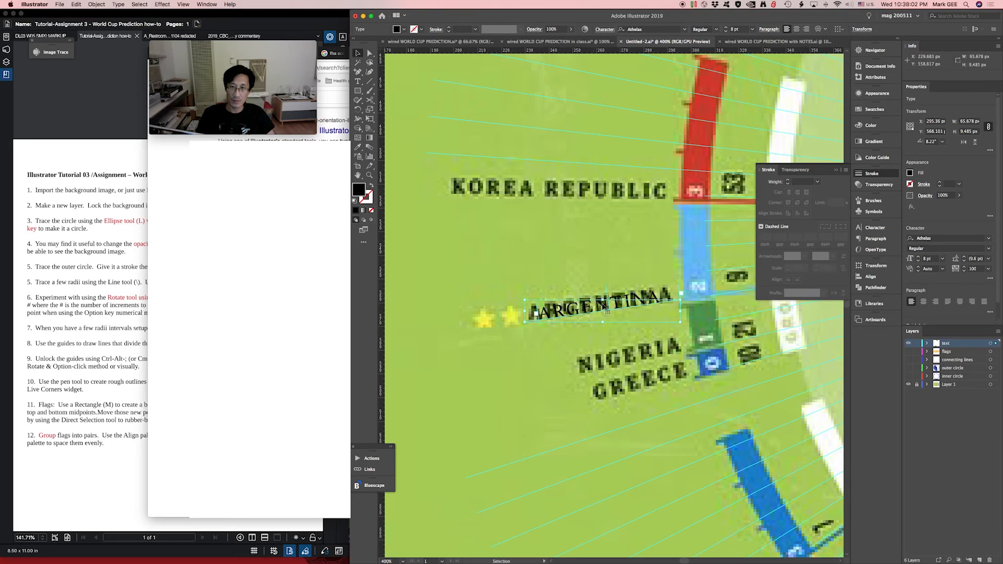
{"action": "scroll", "coordinate": [631, 279], "scroll_direction": "down", "scroll_amount": 3}
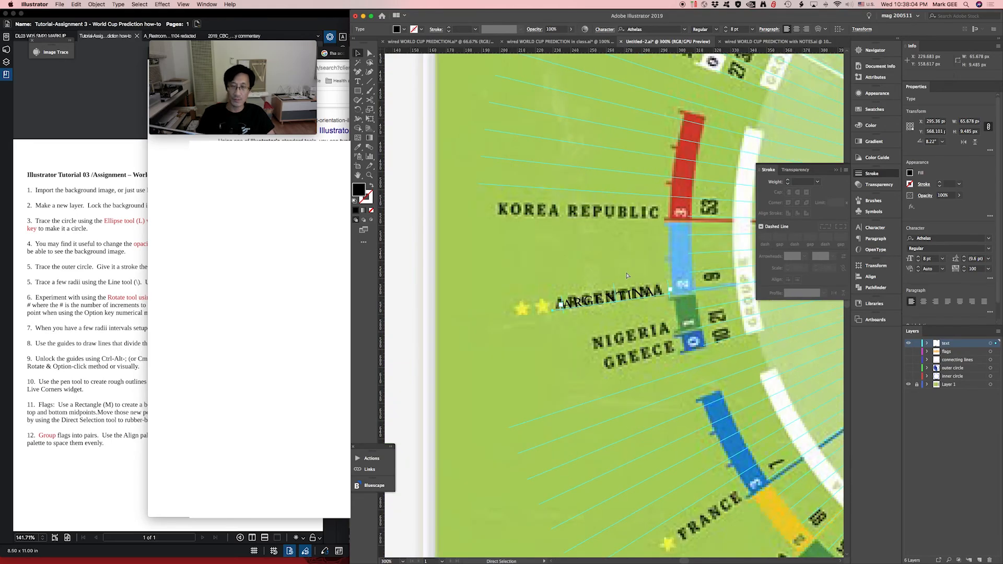
{"action": "left_click_drag", "start_coordinate": [626, 281], "coordinate": [517, 304]}
{"action": "left_click", "coordinate": [511, 299]}
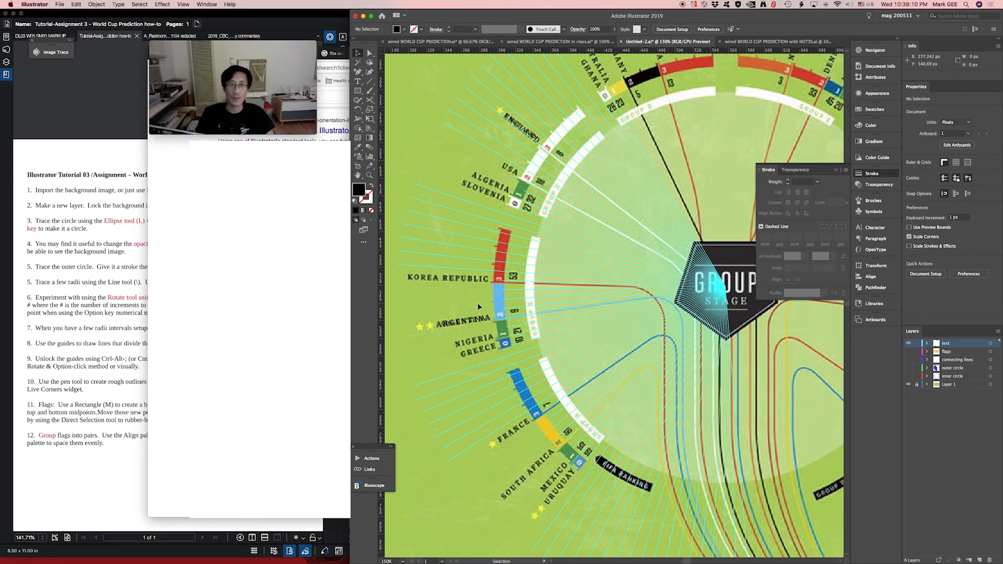
{"action": "scroll", "coordinate": [470, 307], "scroll_direction": "right", "scroll_amount": 3}
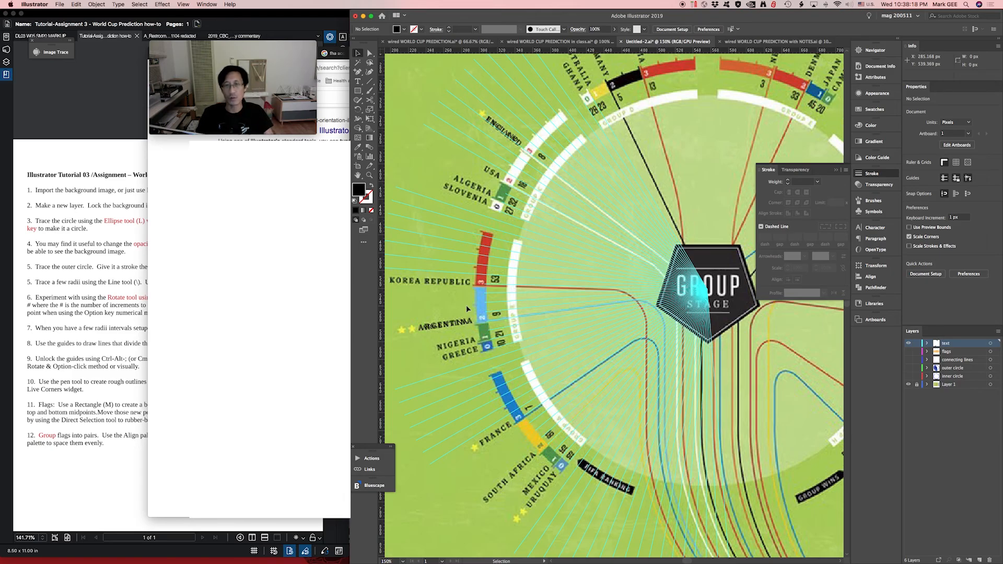
{"action": "key", "text": "super+minus"}
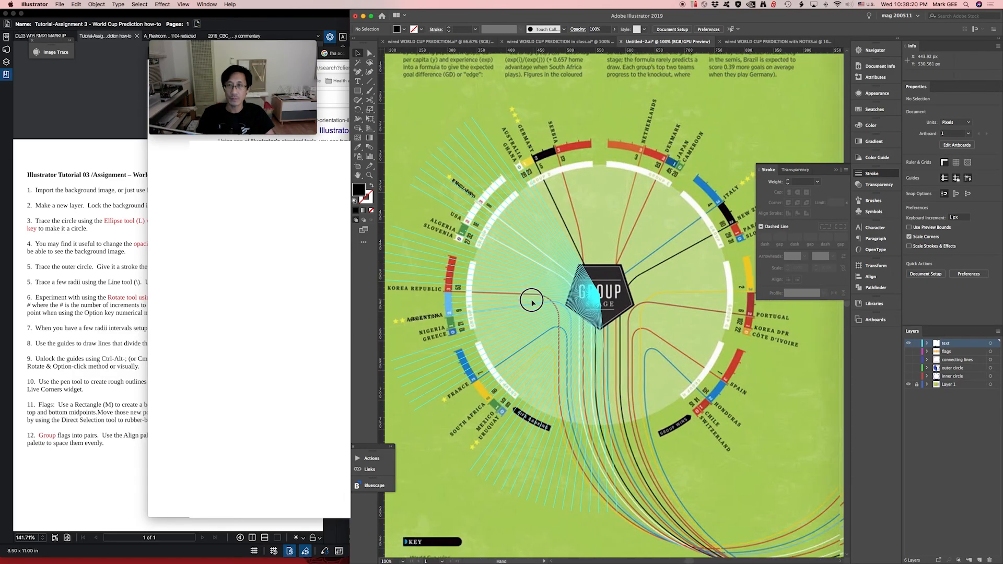
{"action": "key", "text": "super+minus"}
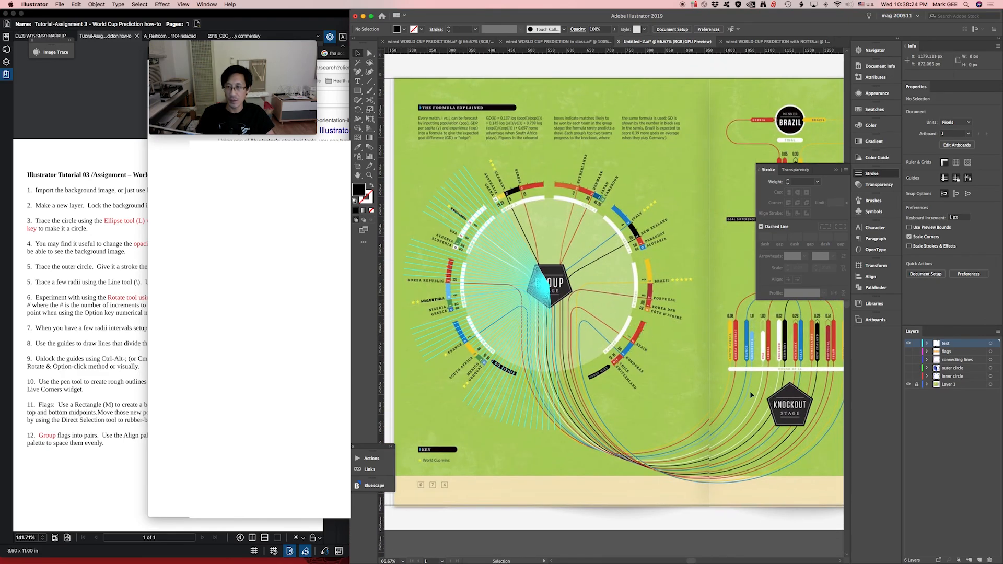
{"action": "left_click_drag", "start_coordinate": [358, 91], "coordinate": [448, 95]}
{"action": "left_click", "coordinate": [490, 72]}
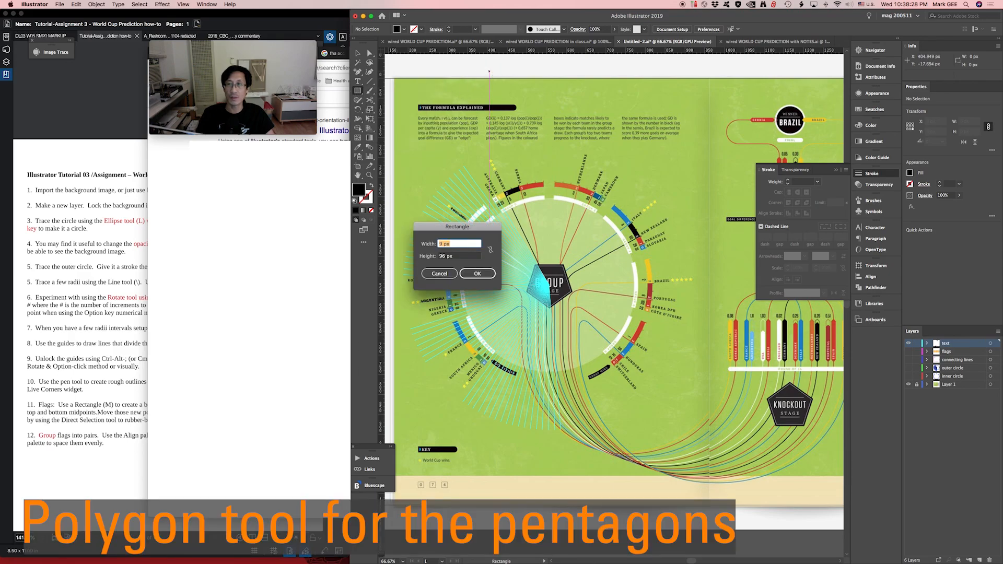
{"action": "key", "text": "Escape"}
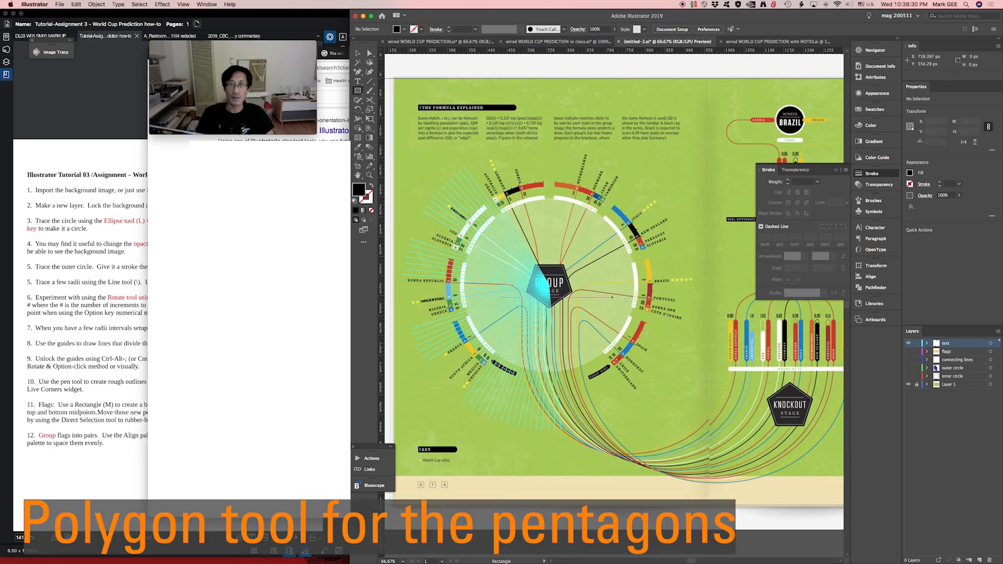
{"action": "left_click_drag", "start_coordinate": [704, 254], "coordinate": [650, 237]}
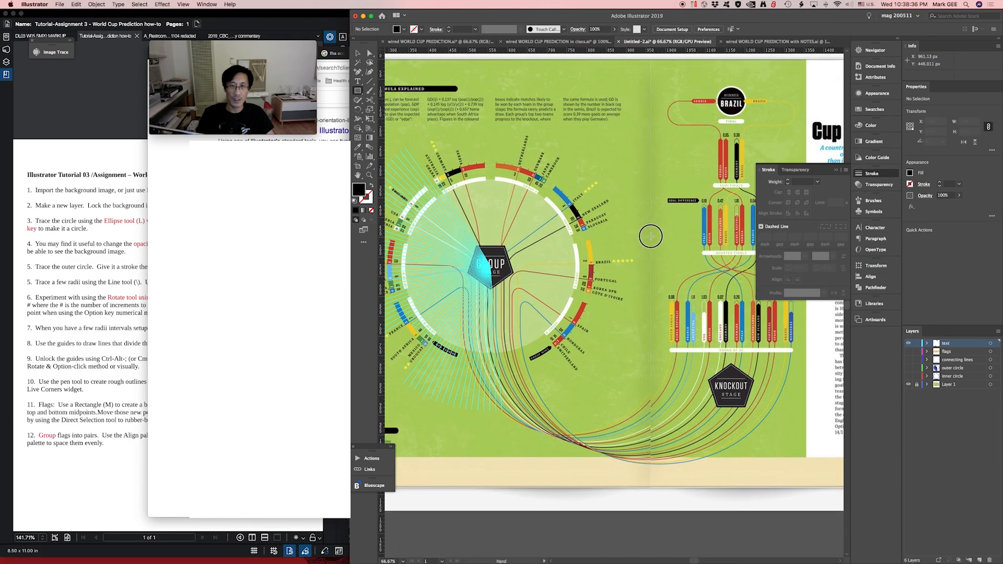